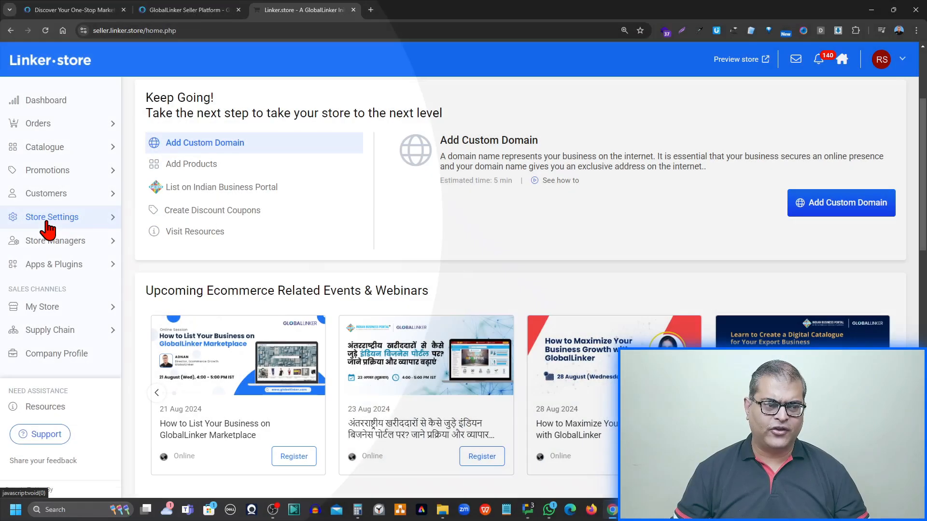
- Open the store details in the store settings and review the address, map location, city, postal code and logo entries
click(47, 219)
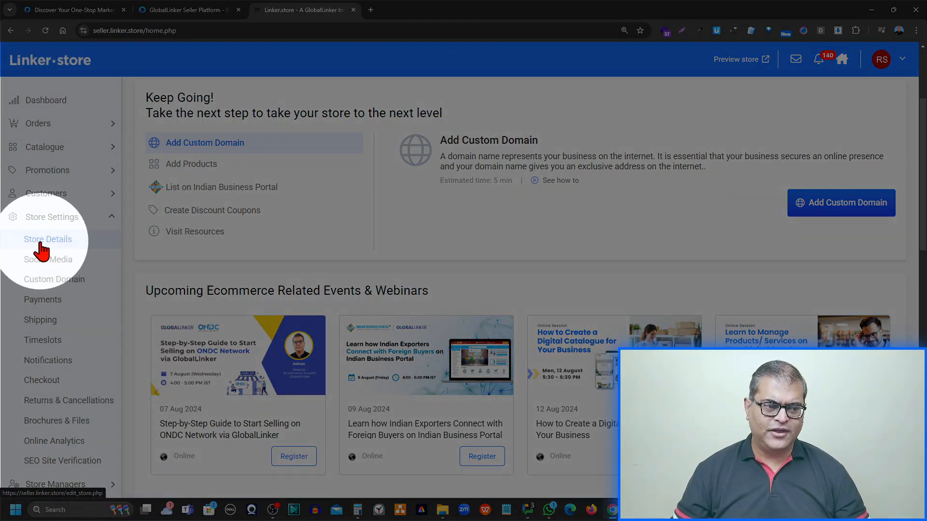
click(42, 244)
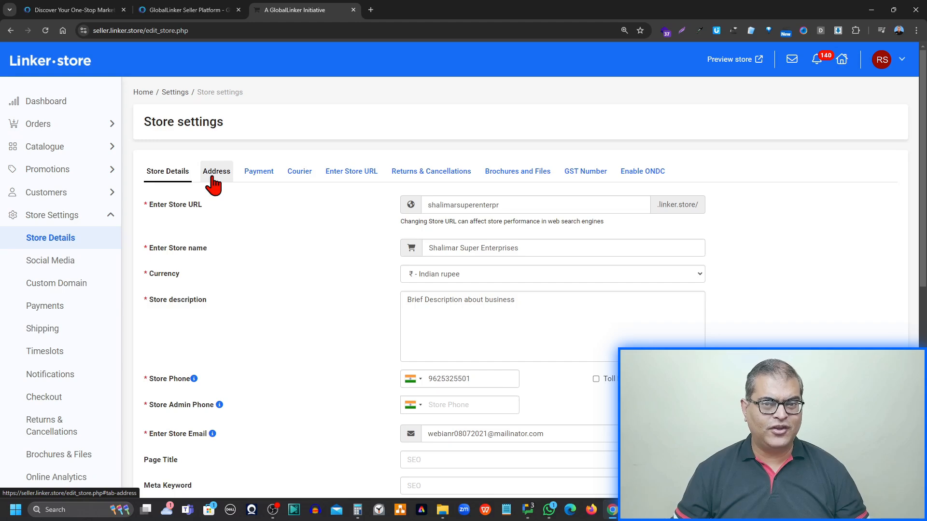
click(212, 174)
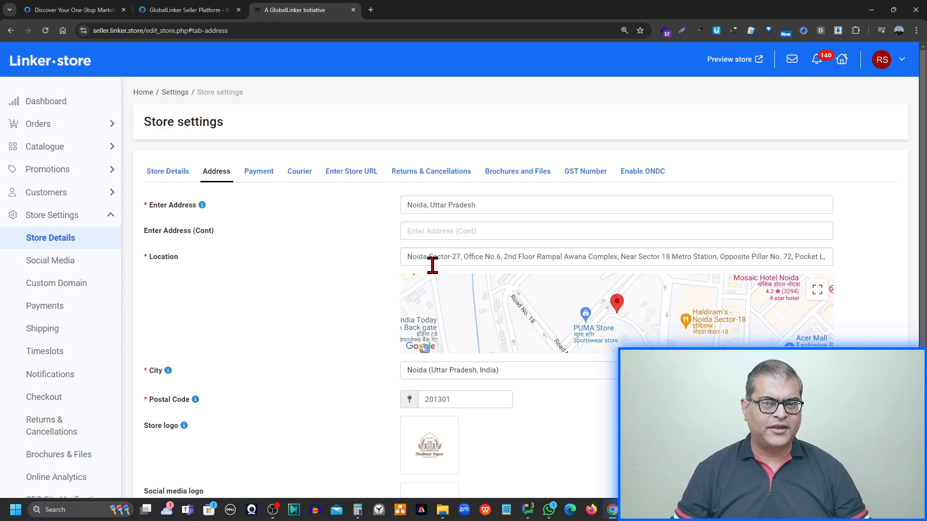
scroll(433, 265, down, 4)
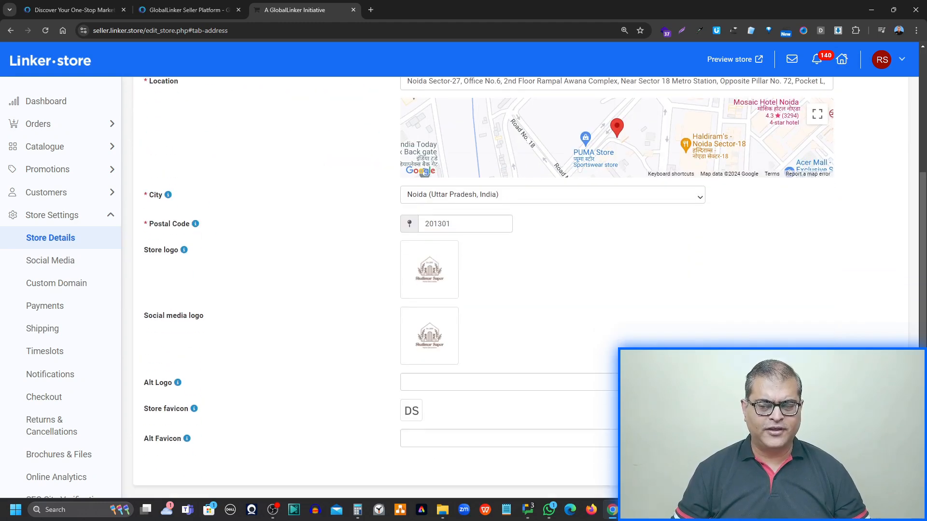
scroll(520, 288, up, 3)
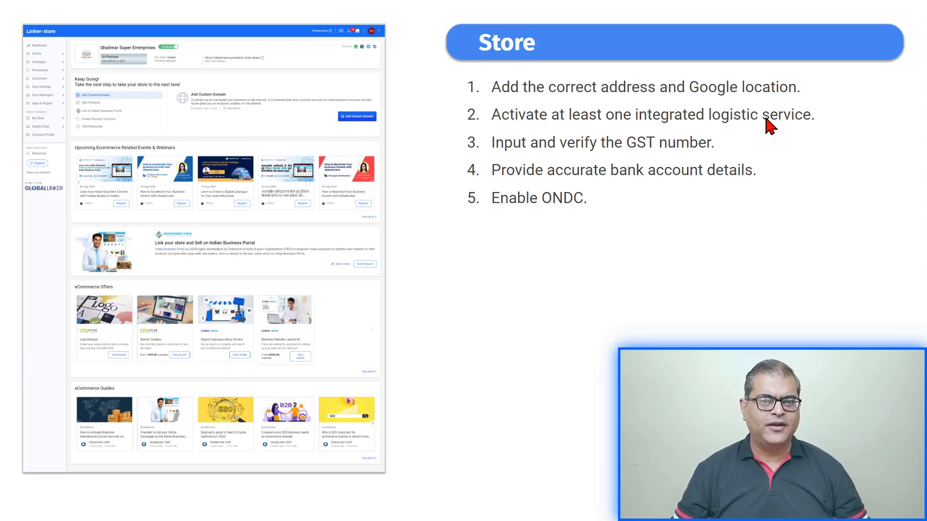
- Switch back to the store settings in the browser and review the available courier services and their activation status
key(alt+Tab)
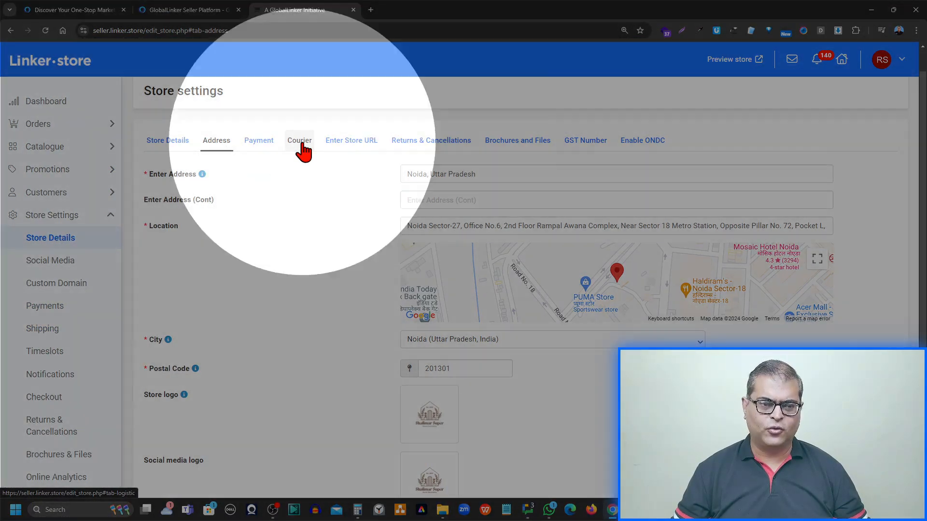
click(301, 145)
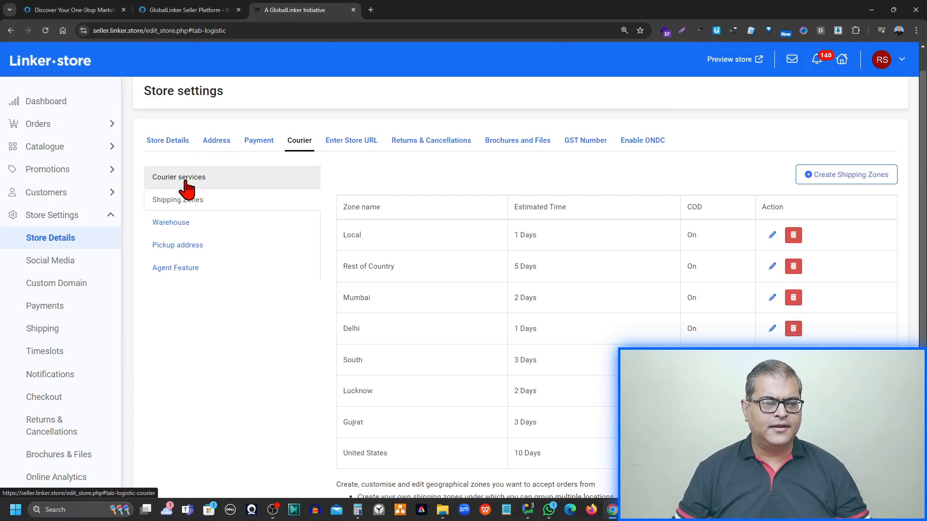
click(172, 189)
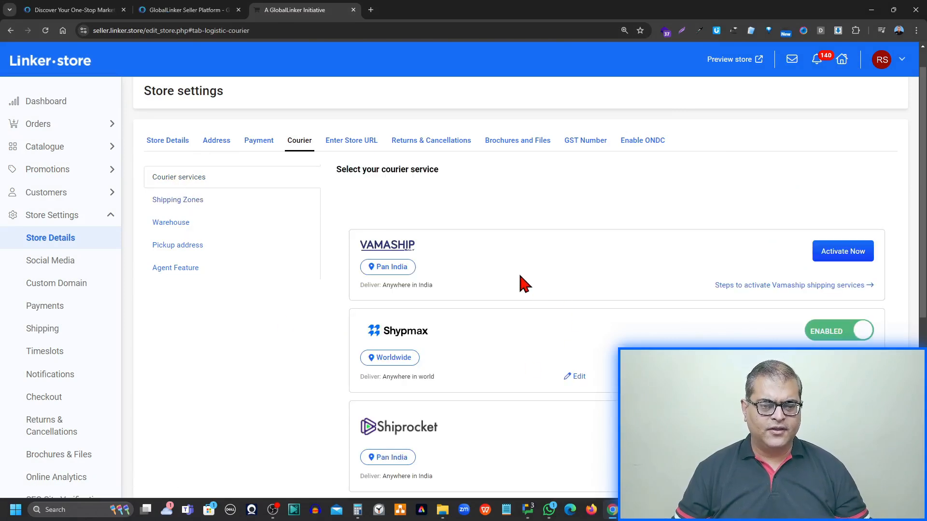
scroll(523, 284, down, 2)
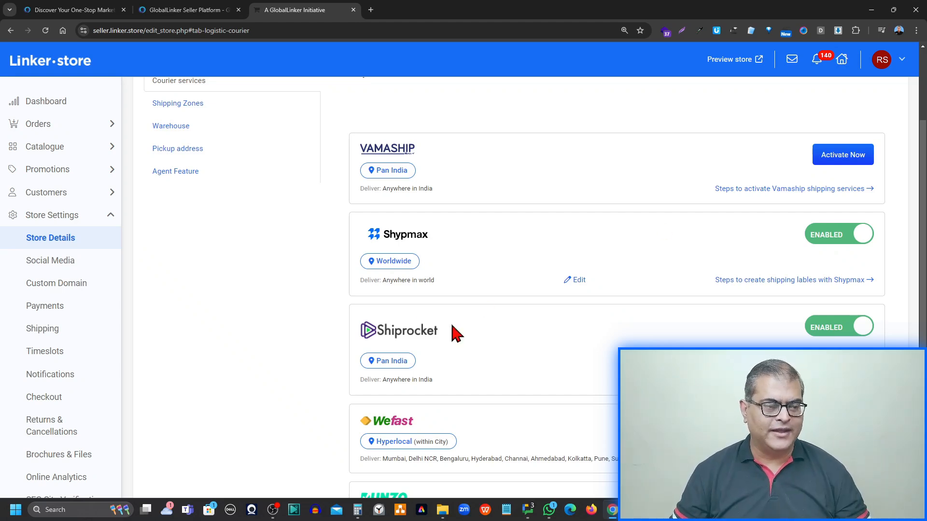
scroll(230, 293, up, 1)
scroll(231, 293, up, 3)
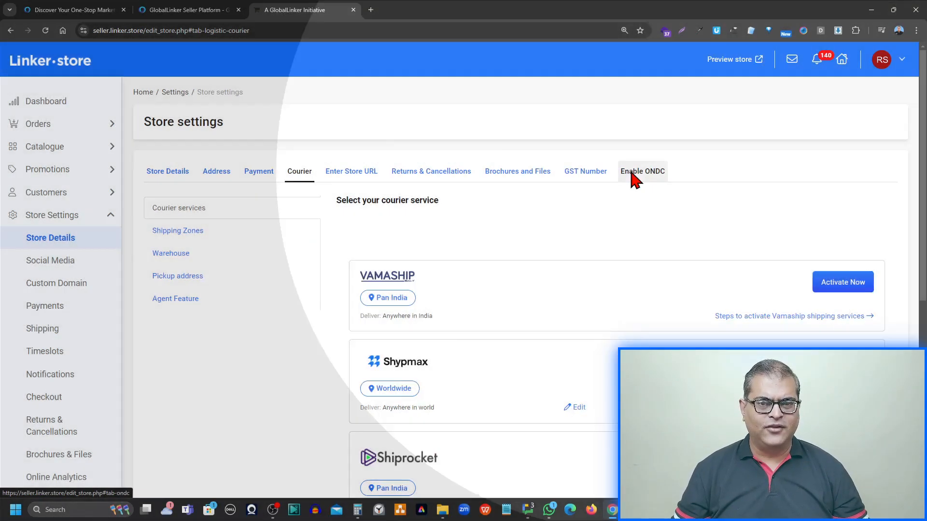
- Open the settlement bank account details for editing in the ONDC settings, accept the TOS for ONDC Participation, and save and enable
click(644, 175)
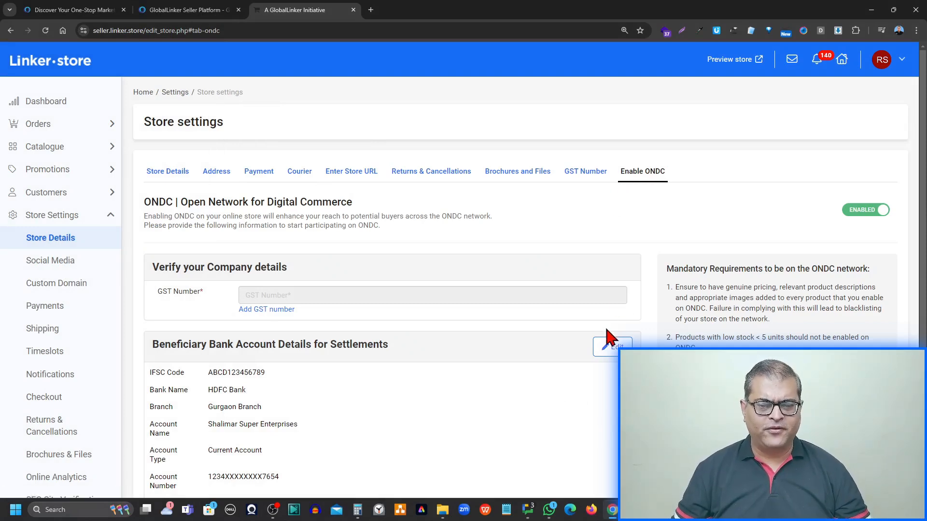
click(605, 350)
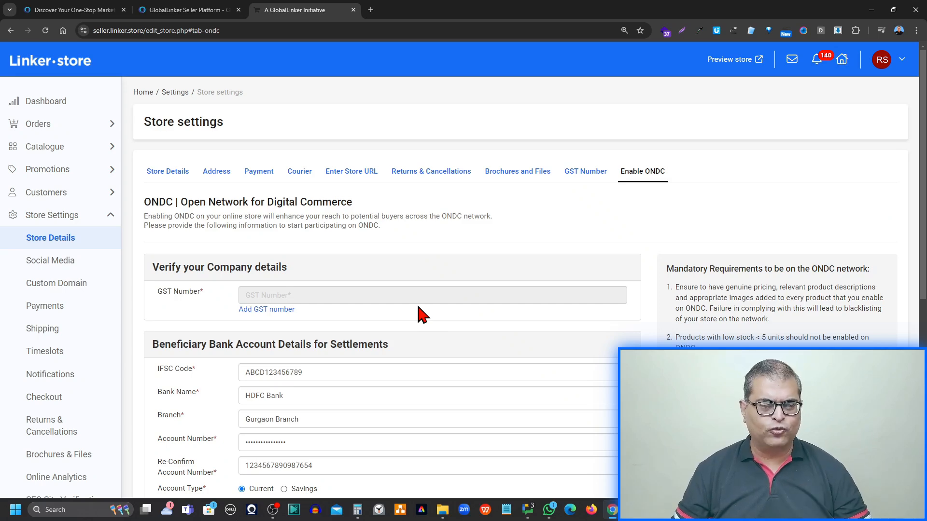
scroll(423, 316, down, 1)
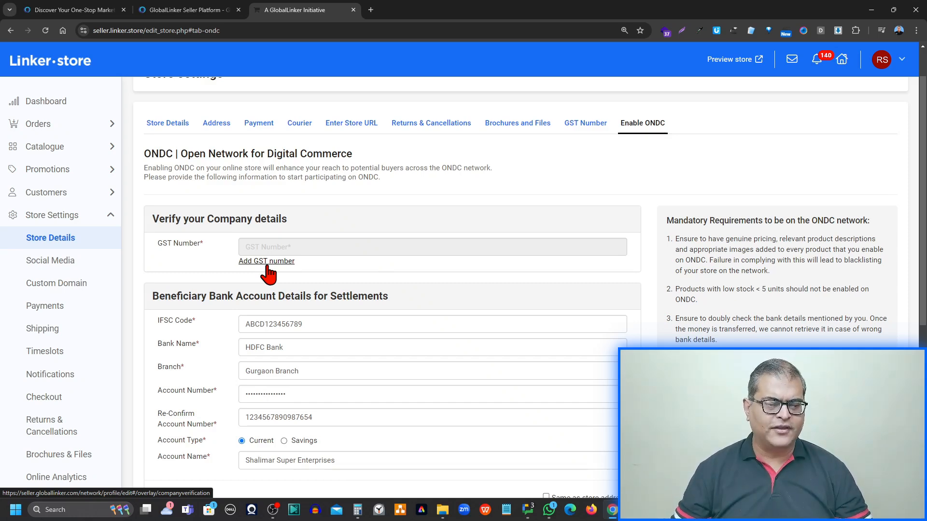
scroll(269, 273, down, 2)
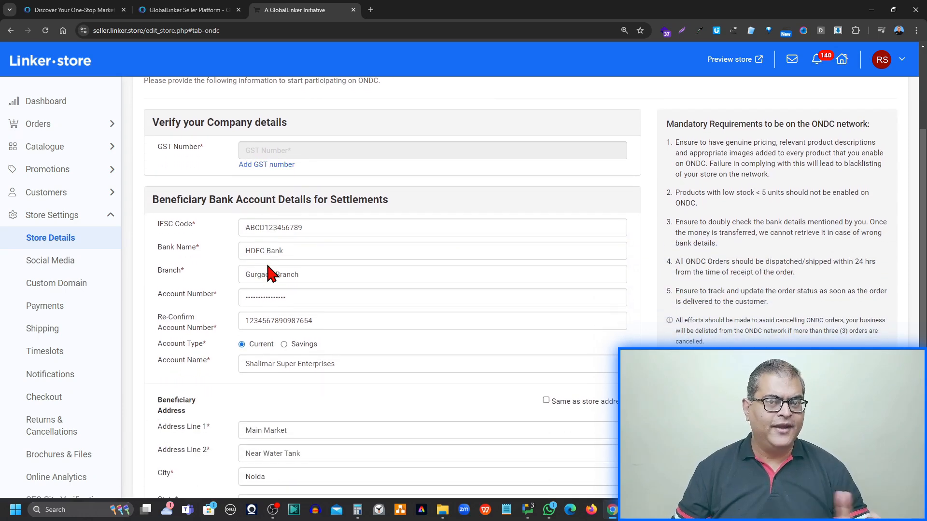
scroll(268, 266, down, 1)
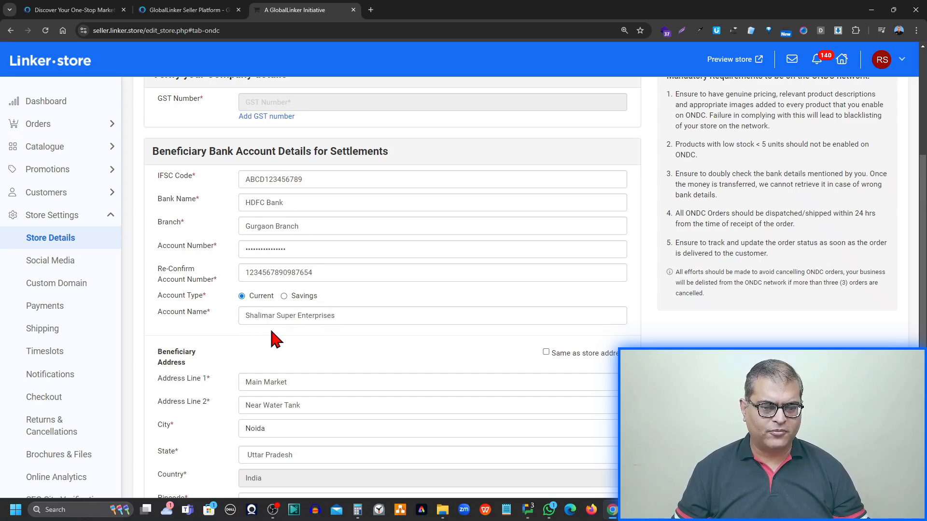
scroll(273, 334, down, 2)
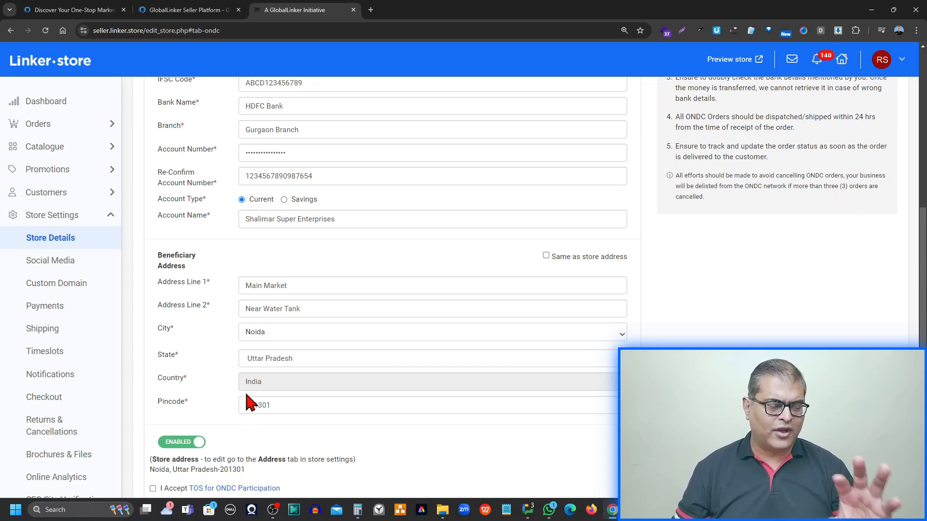
scroll(246, 396, down, 1)
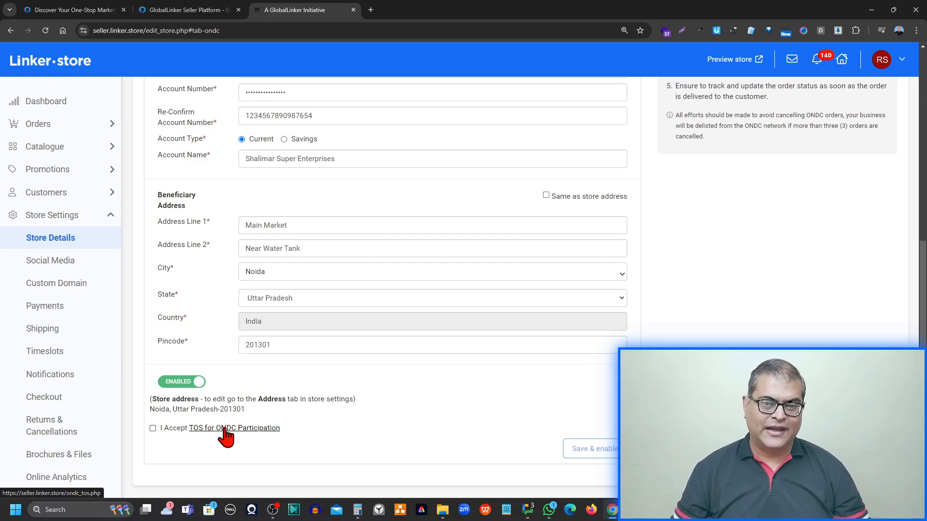
click(153, 429)
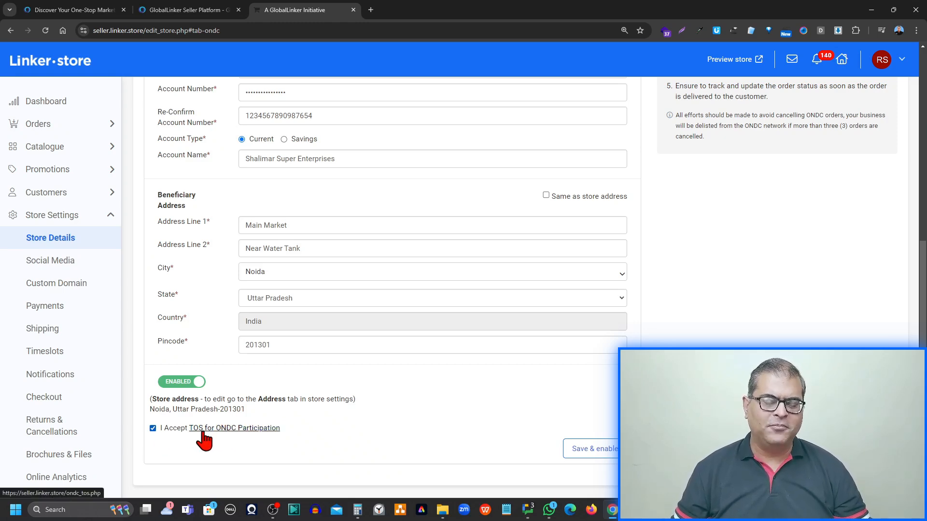
click(582, 449)
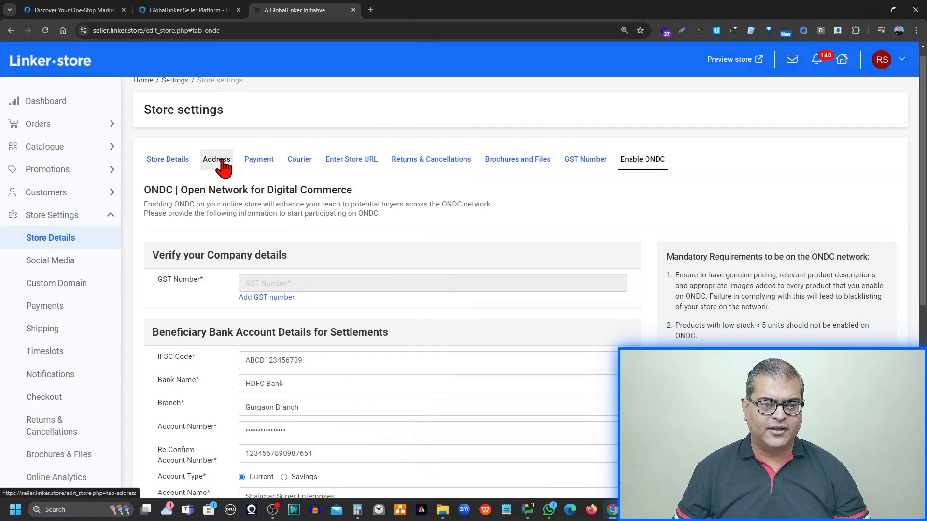
- Recheck the store's address and location, and the list of courier services in the store settings
click(220, 161)
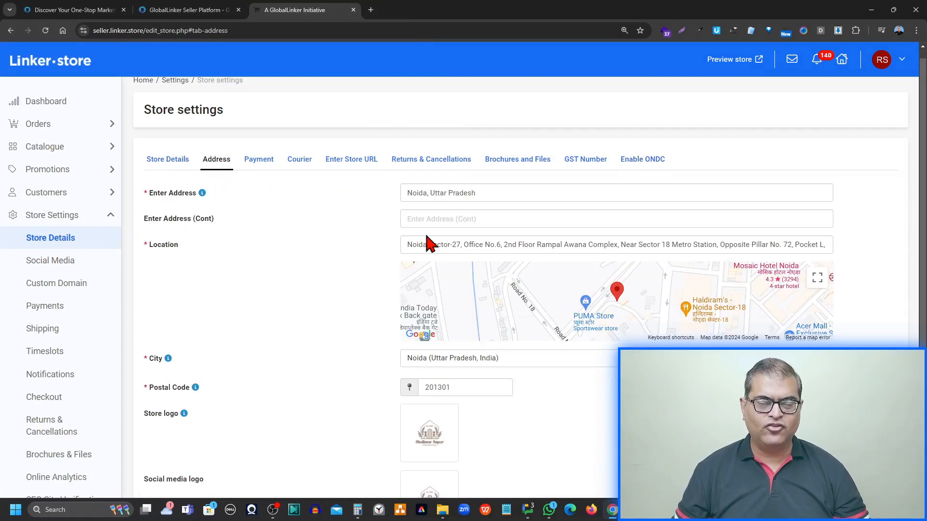
click(299, 164)
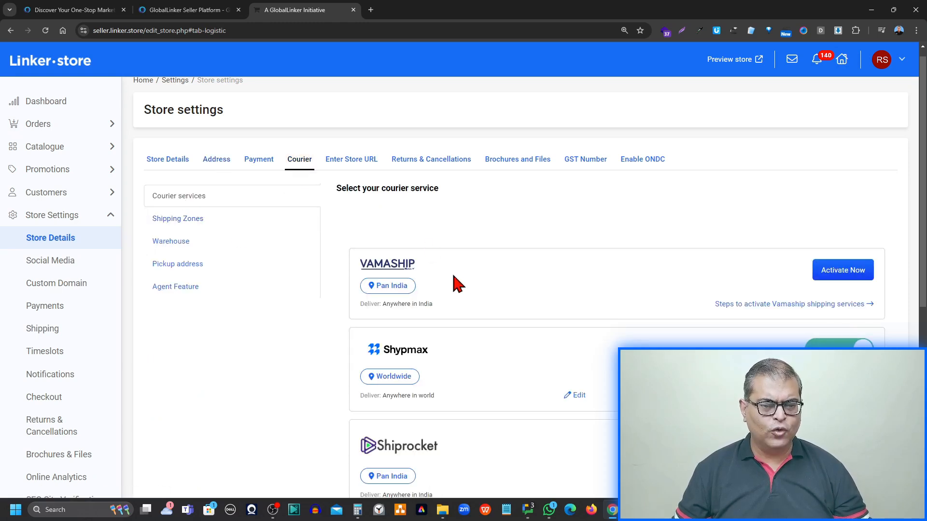
scroll(459, 284, down, 2)
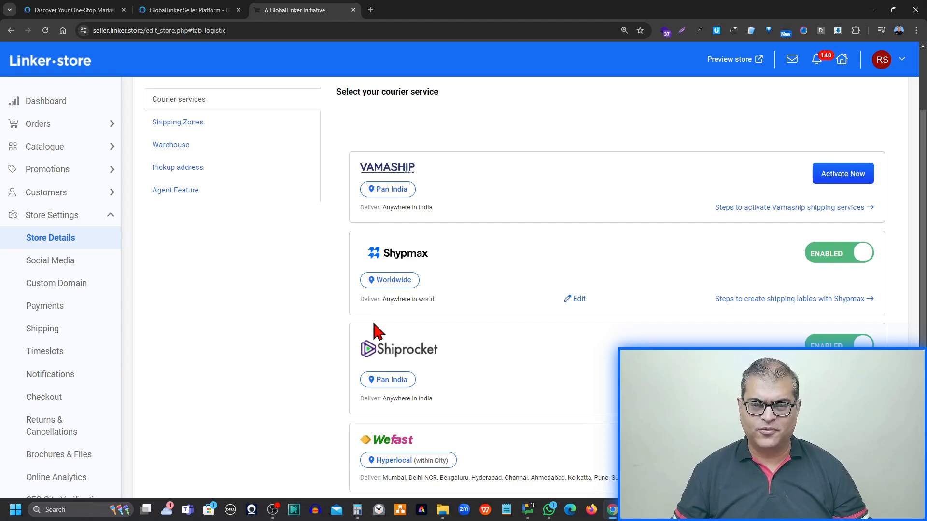
scroll(377, 331, up, 2)
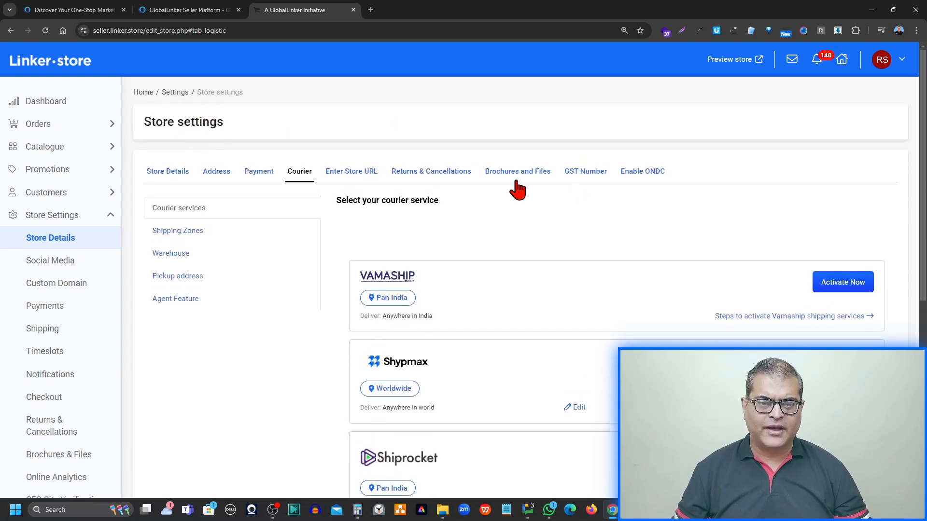
- Recheck the ONDC settings, from the GST number and settlement bank details to the beneficiary address and TOS acceptance
click(630, 175)
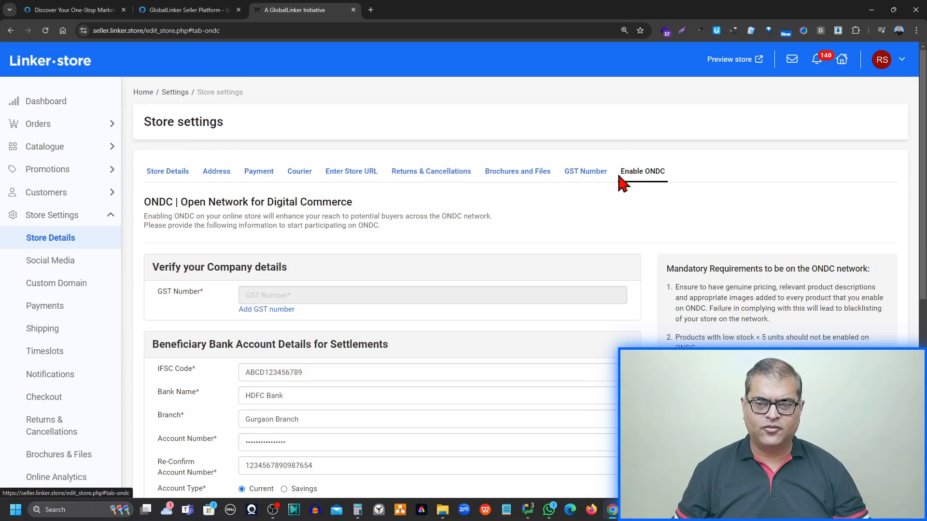
scroll(270, 244, down, 1)
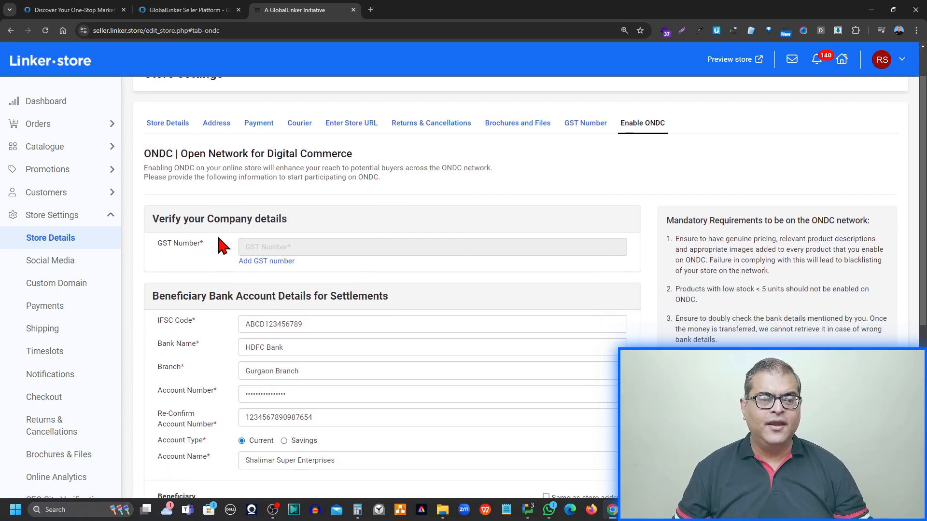
scroll(275, 248, down, 1)
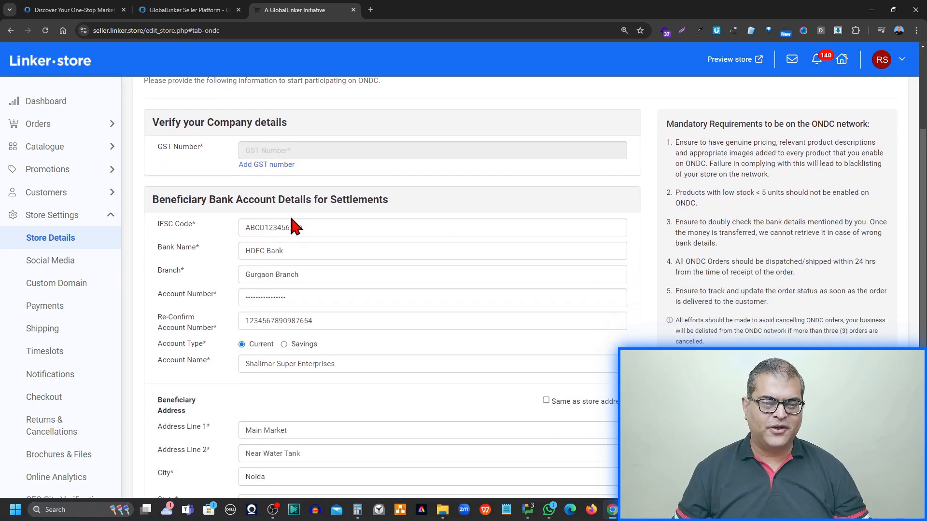
scroll(265, 333, down, 3)
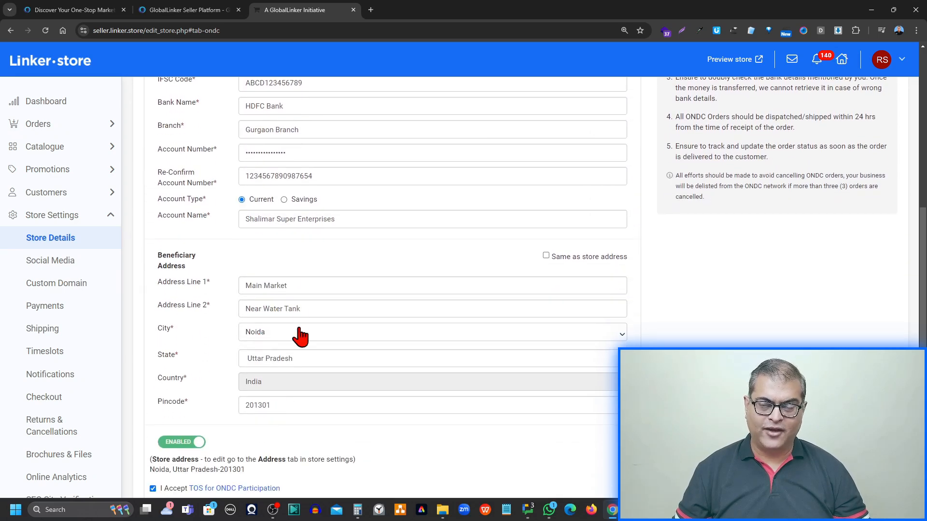
scroll(300, 336, down, 1)
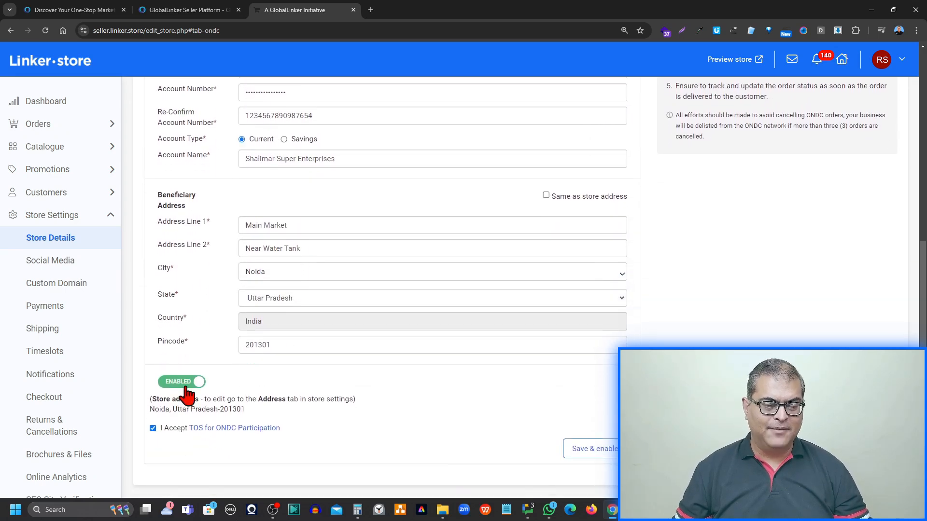
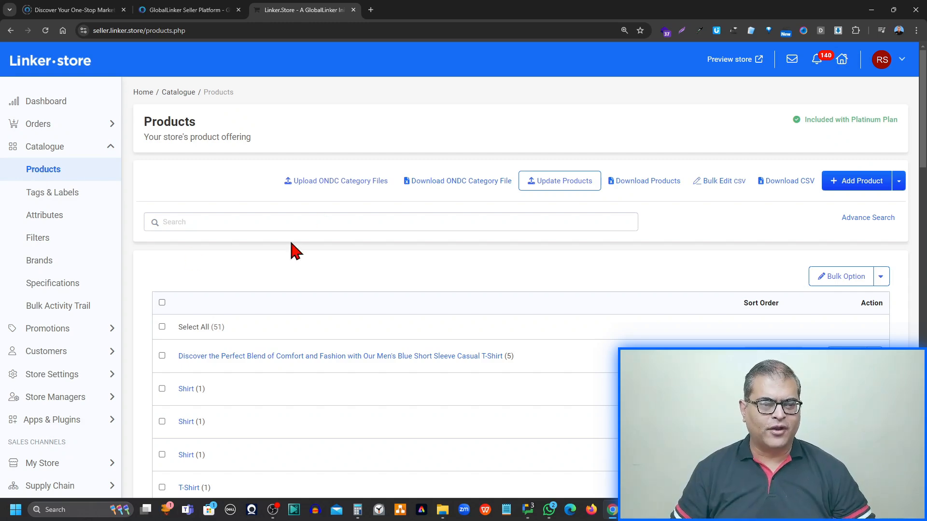
- Search the product catalogue for "smart" and open "Men's Round Dial Smart Watch | 21112022" for editing
click(273, 225)
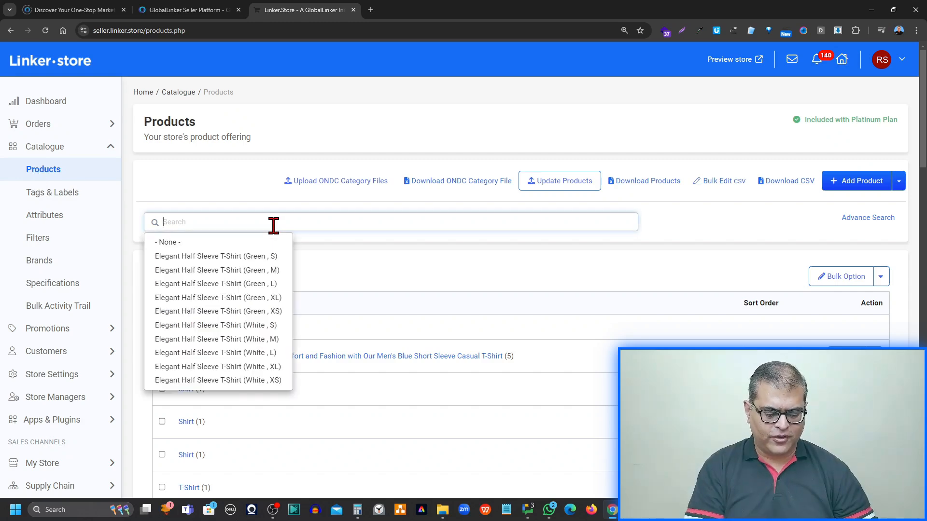
text(smart)
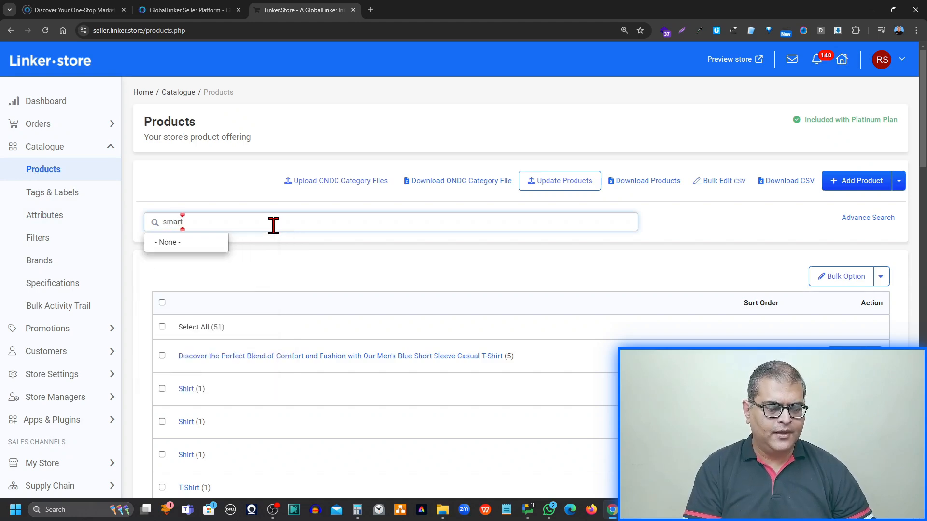
key(Return)
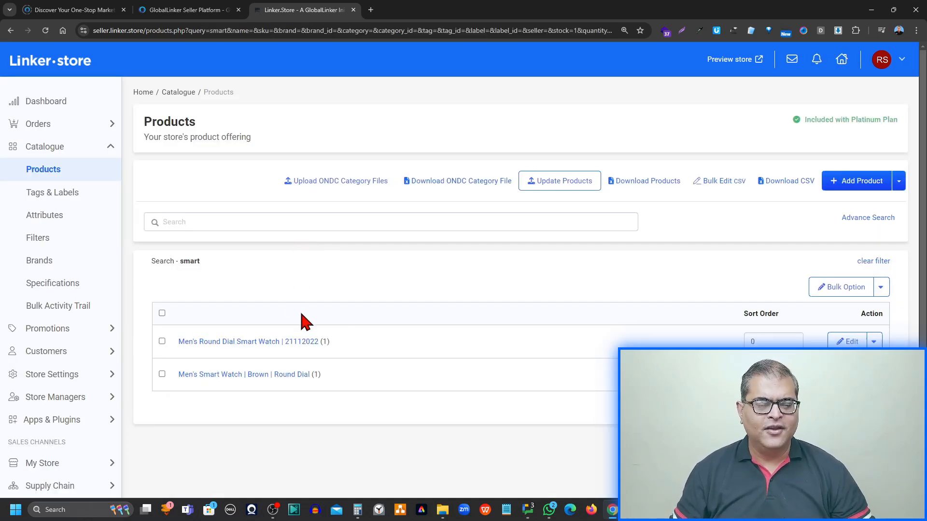
click(241, 346)
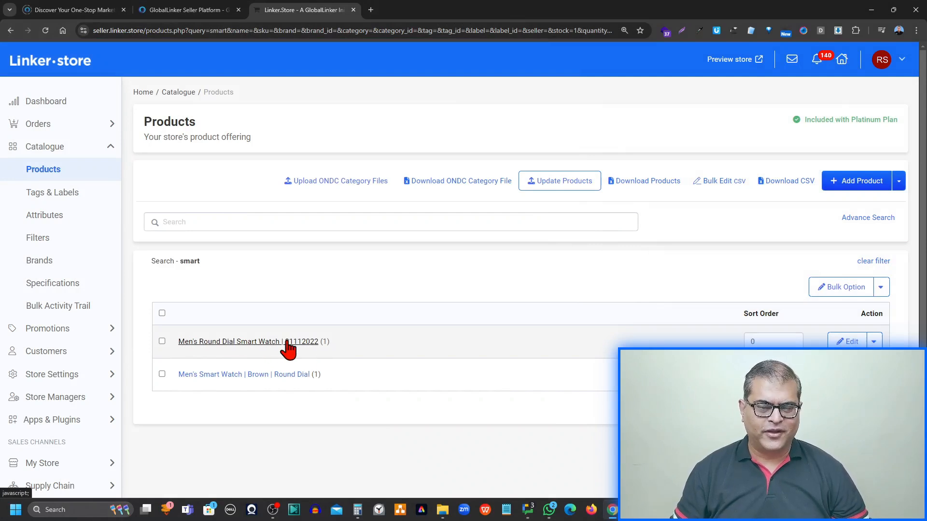
click(845, 342)
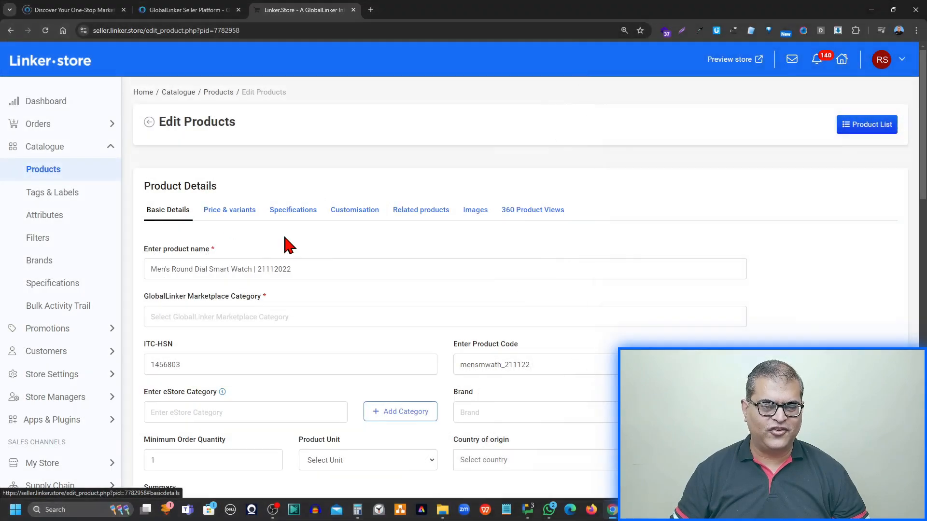
scroll(285, 244, down, 15)
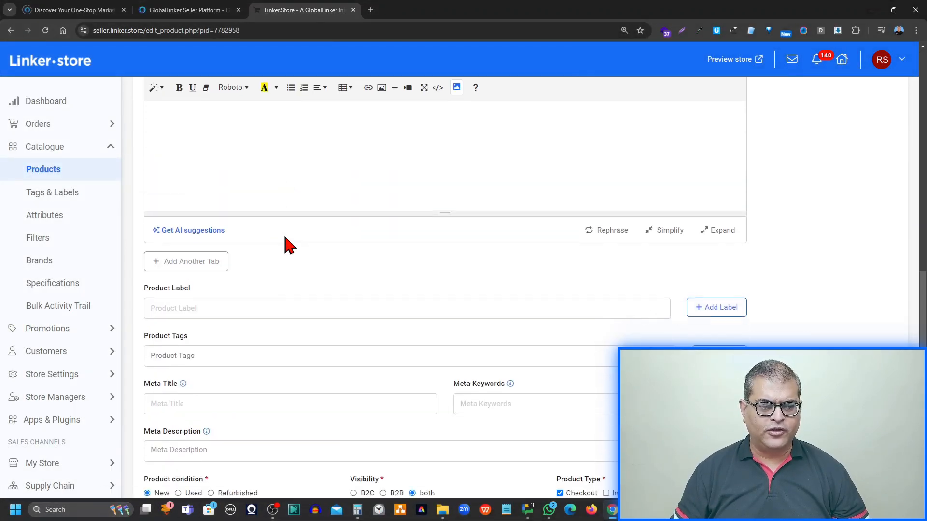
- Add ONDC related details to the product, with parent category Electronics and sub-category Smart Watch
scroll(285, 244, down, 1)
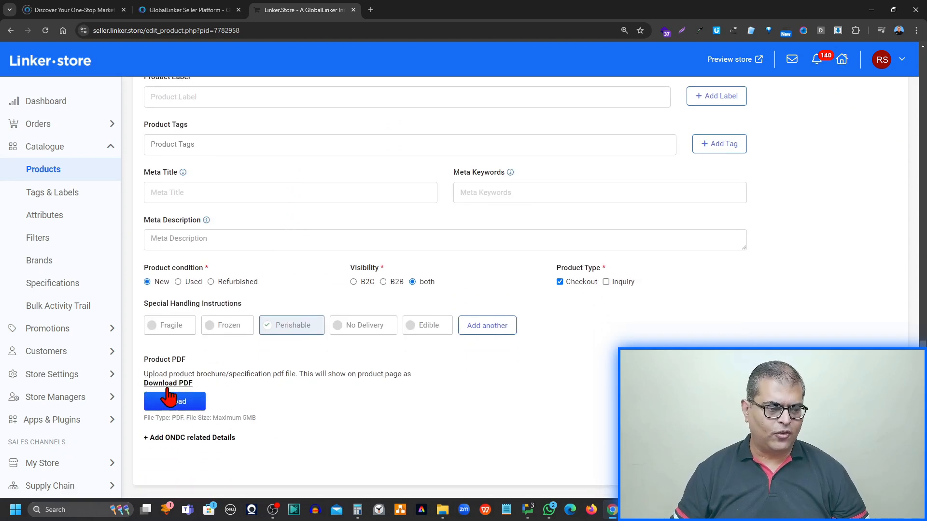
click(179, 439)
scroll(357, 407, down, 2)
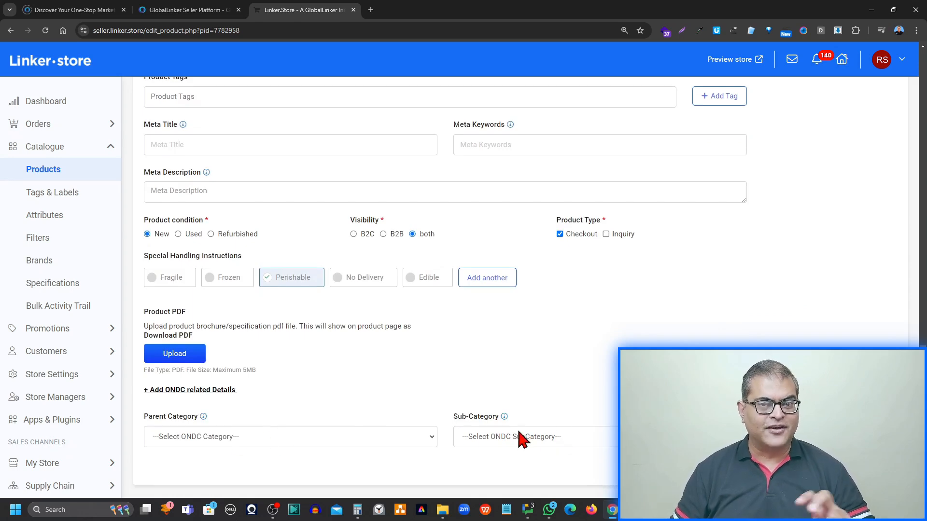
click(245, 446)
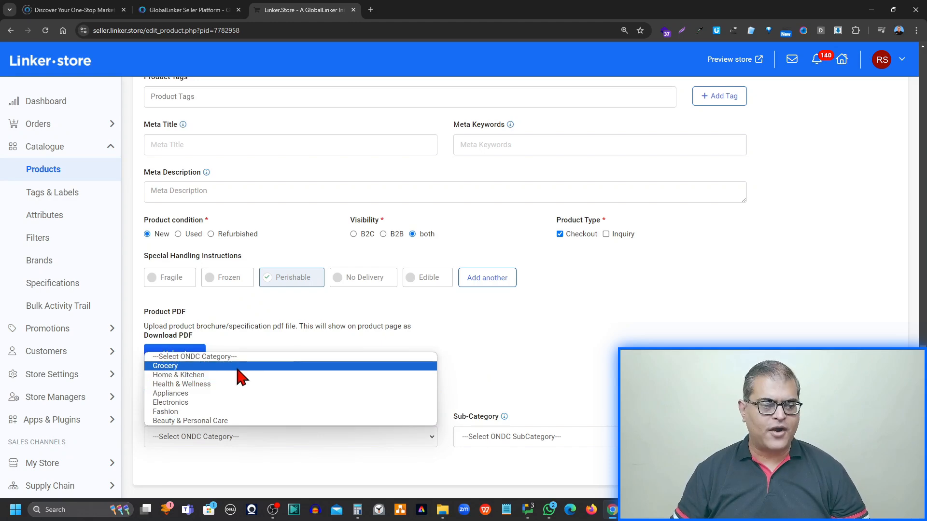
click(219, 403)
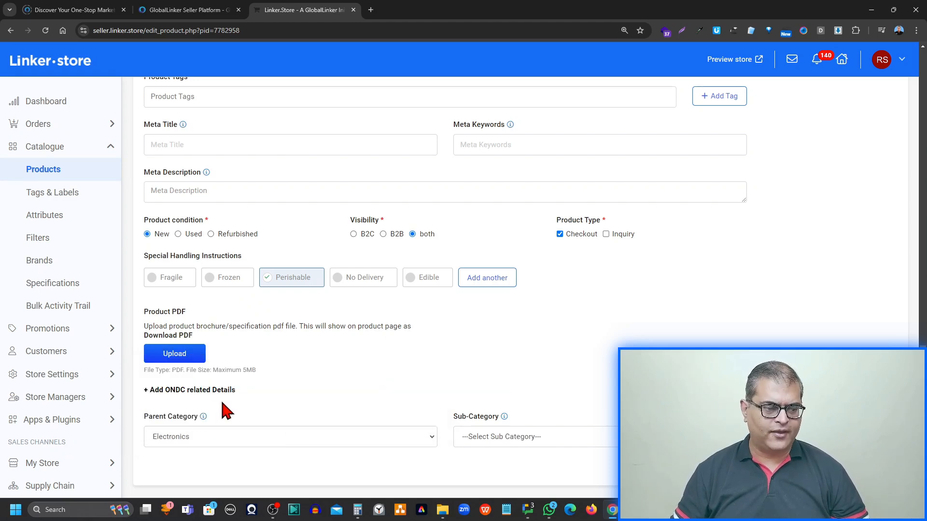
click(507, 440)
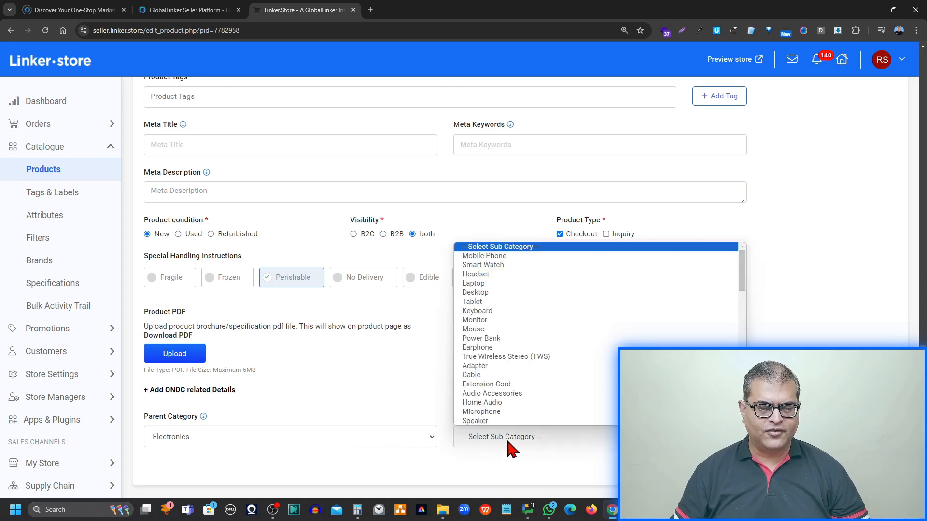
click(497, 265)
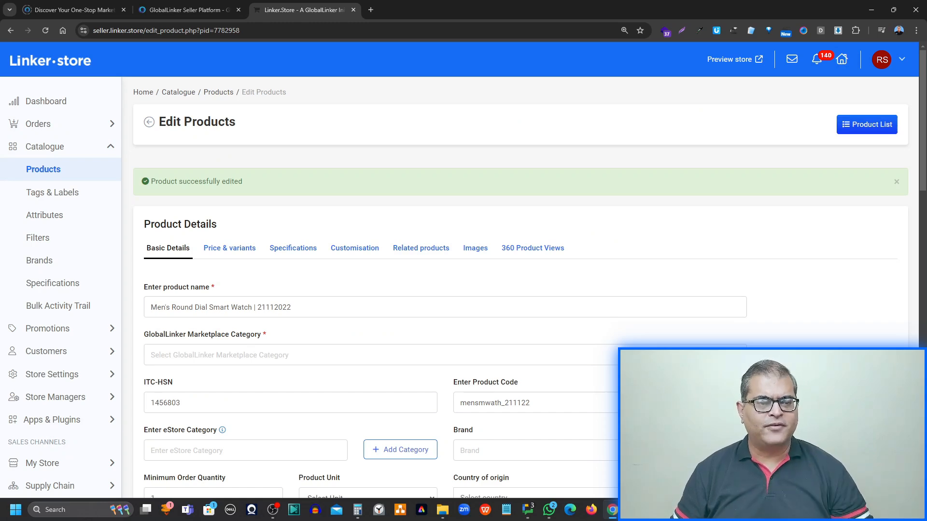
- Open the smart watch's existing variant for editing and expand its ONDC related details
click(214, 253)
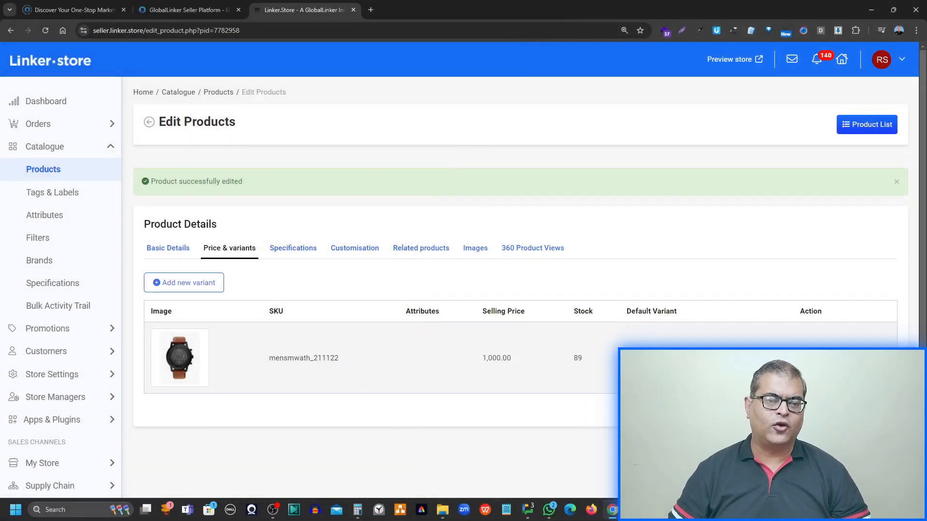
click(806, 358)
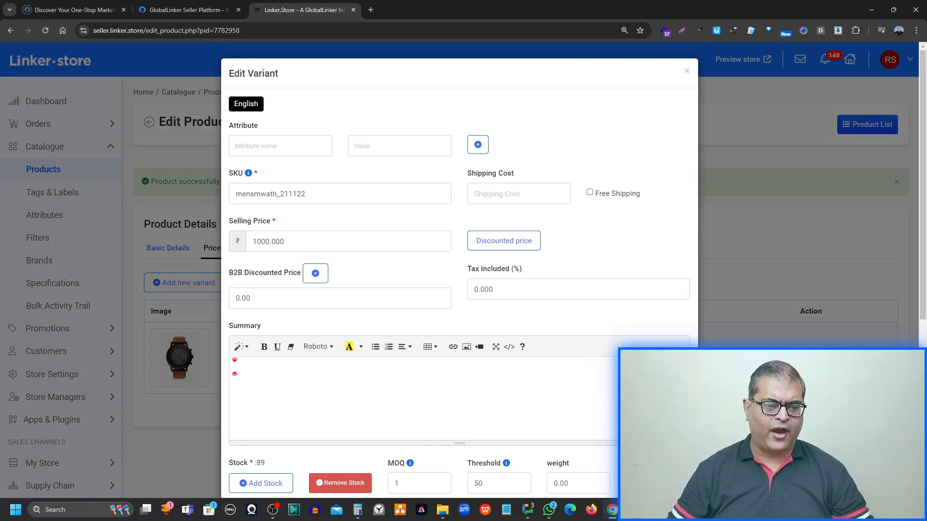
scroll(621, 254, down, 5)
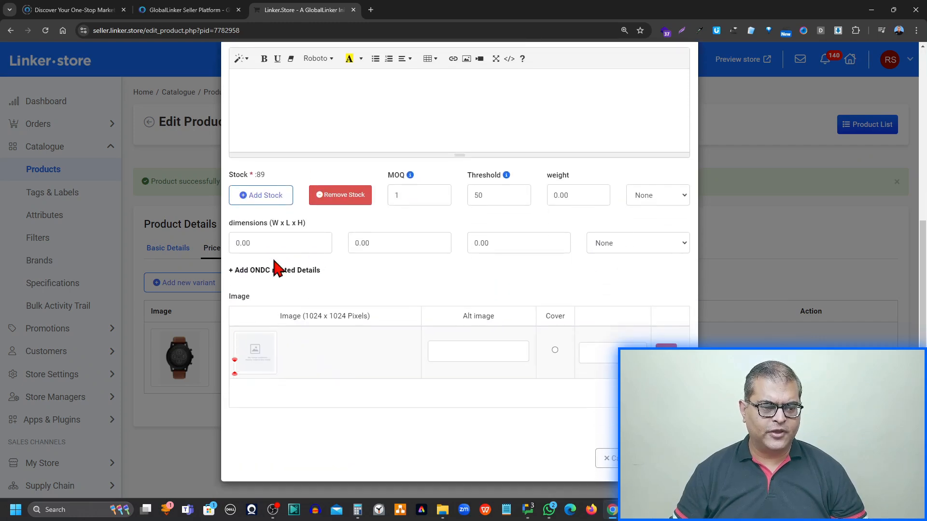
click(253, 272)
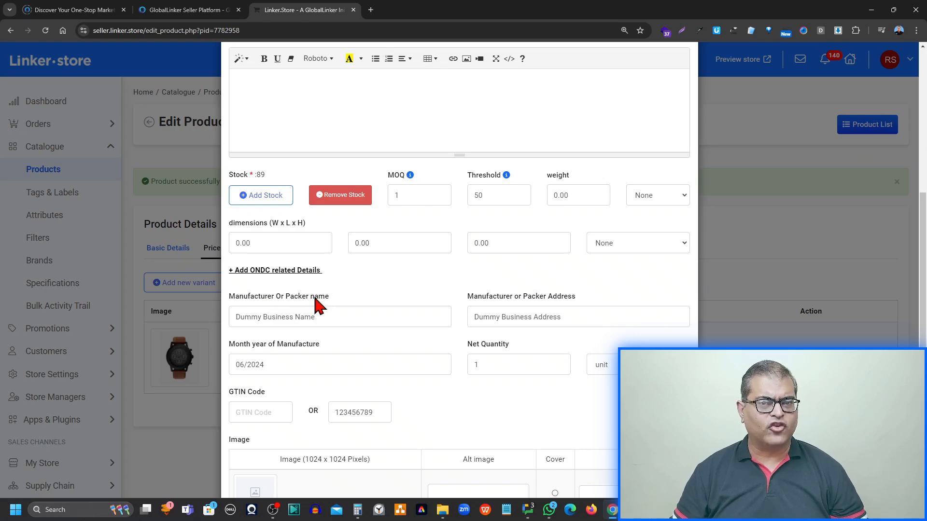
- Enter "Dummy Business Name" as the manufacturer or packer name and "Dummy Business Address" as the manufacturer or packer address
click(349, 319)
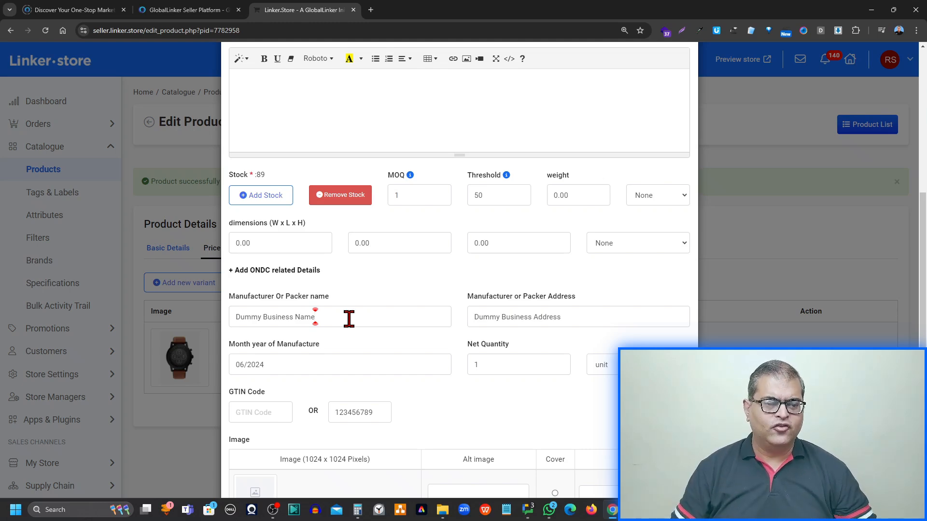
drag(316, 319, 161, 327)
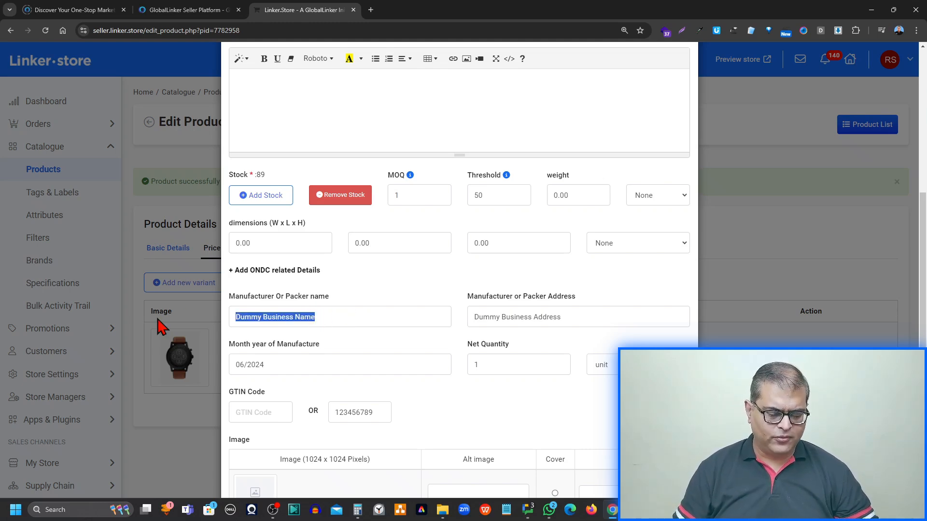
text(Dummy Bus)
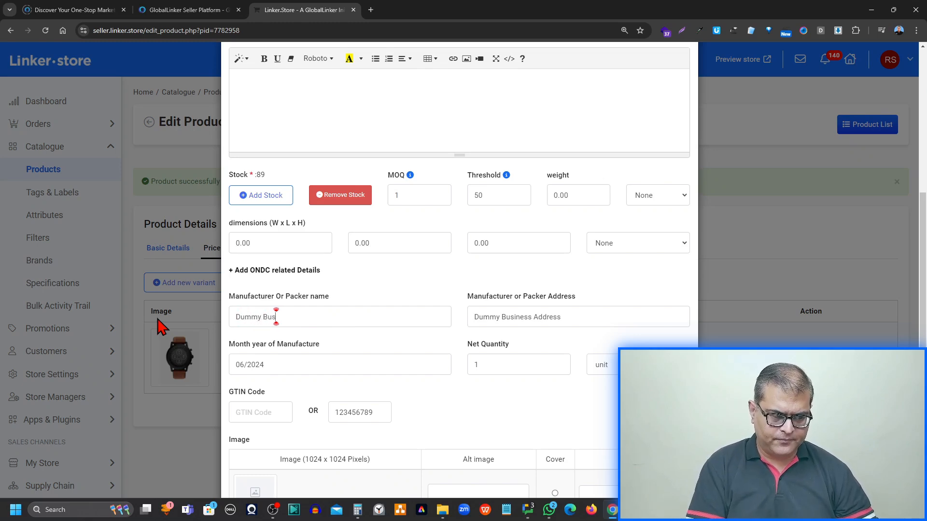
text(iness Name)
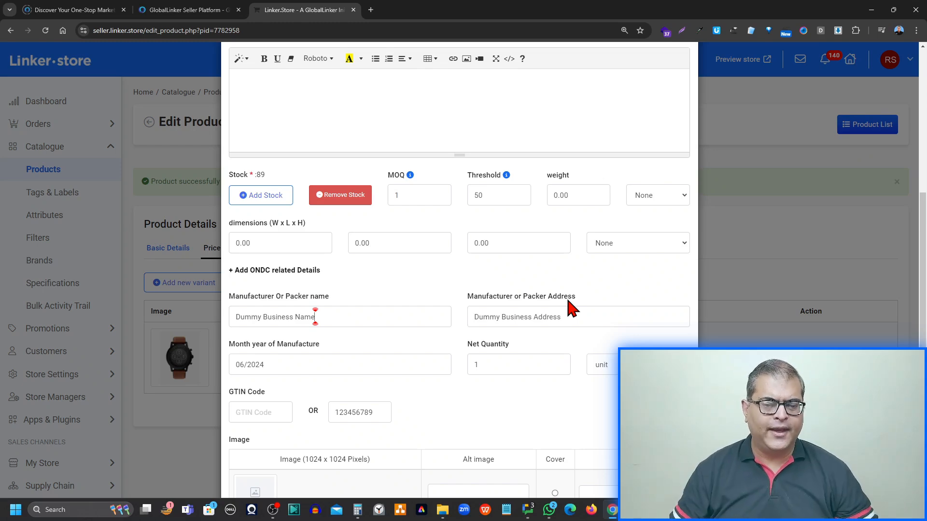
drag(565, 318, 427, 317)
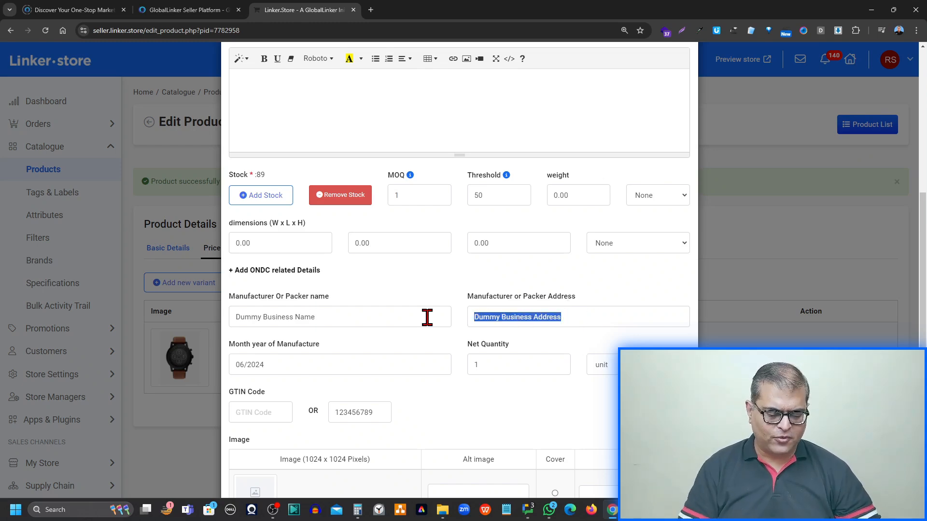
text(Dummy Bu)
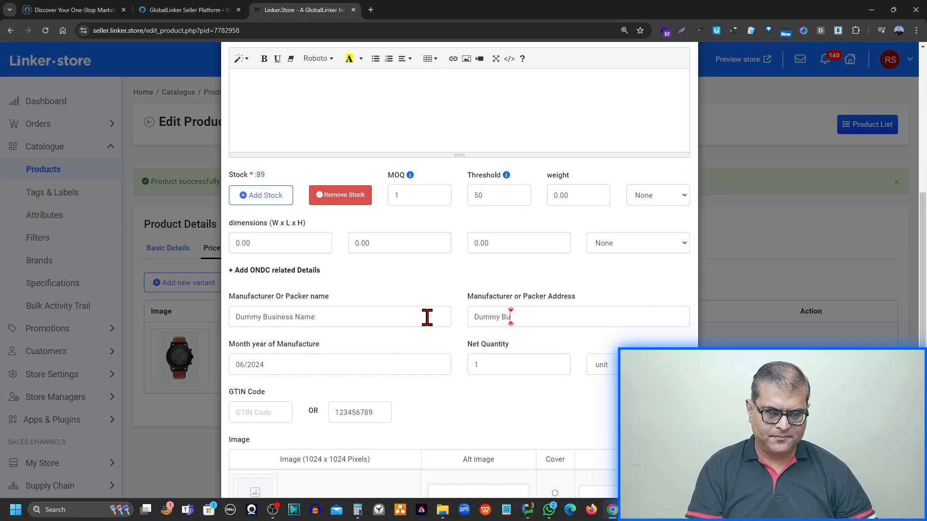
text(siness A)
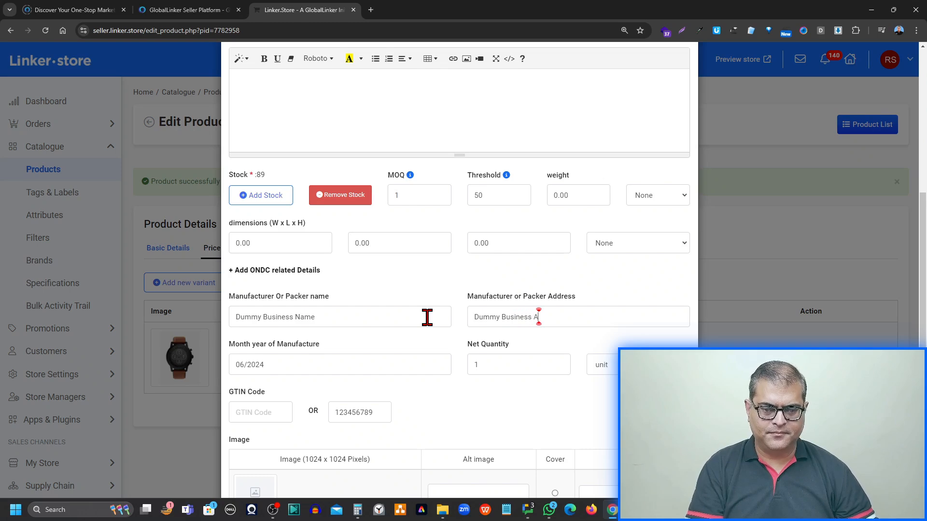
text(ddress)
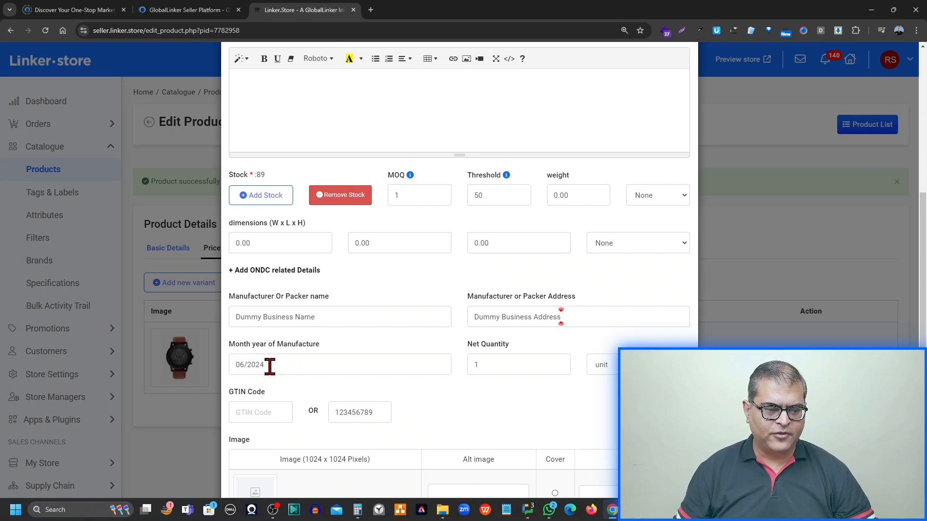
- Set the variant's month and year of manufacture to 07/2024 and its net quantity to 1 unit
drag(273, 366, 215, 374)
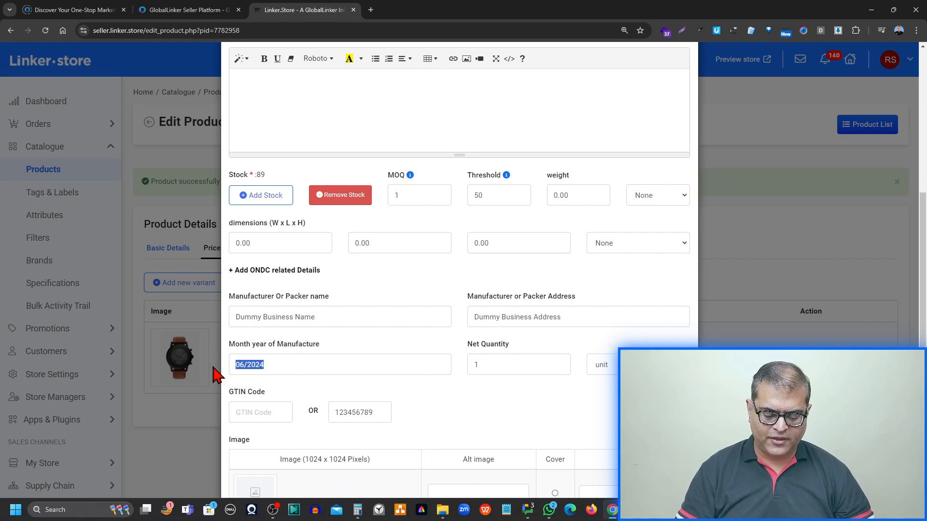
text(07/2024)
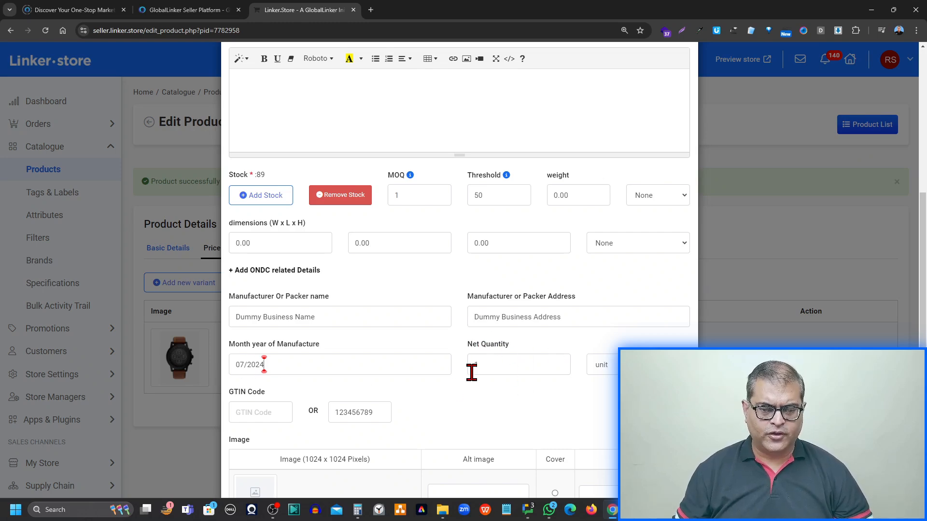
drag(501, 364, 407, 367)
key(BackSpace)
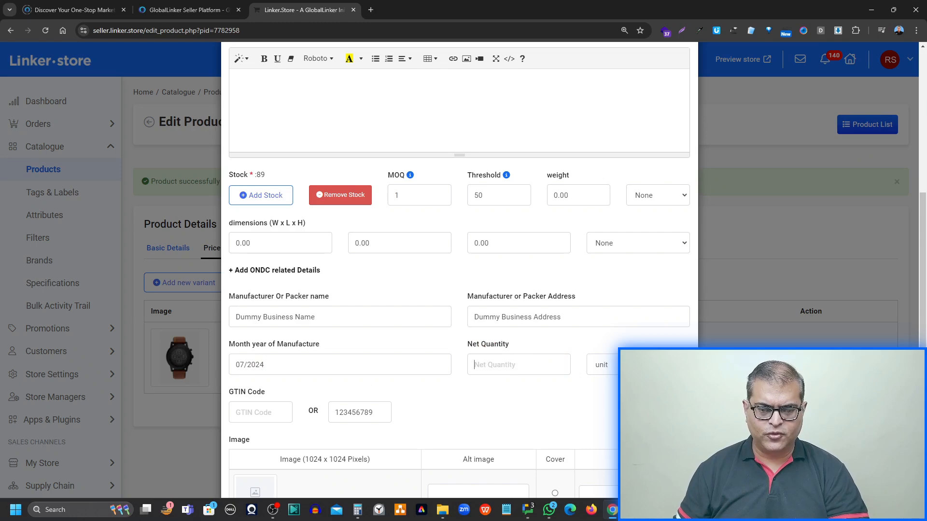
click(638, 365)
click(638, 380)
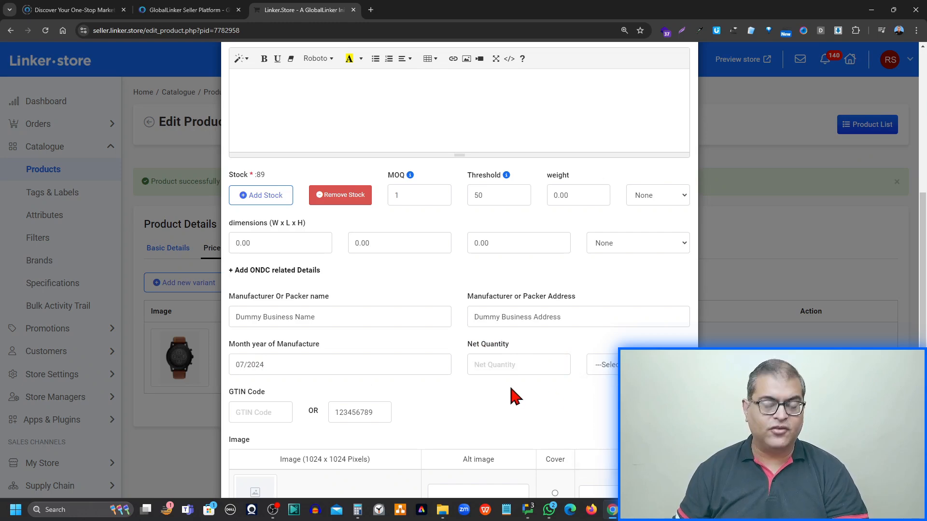
click(485, 363)
text(1)
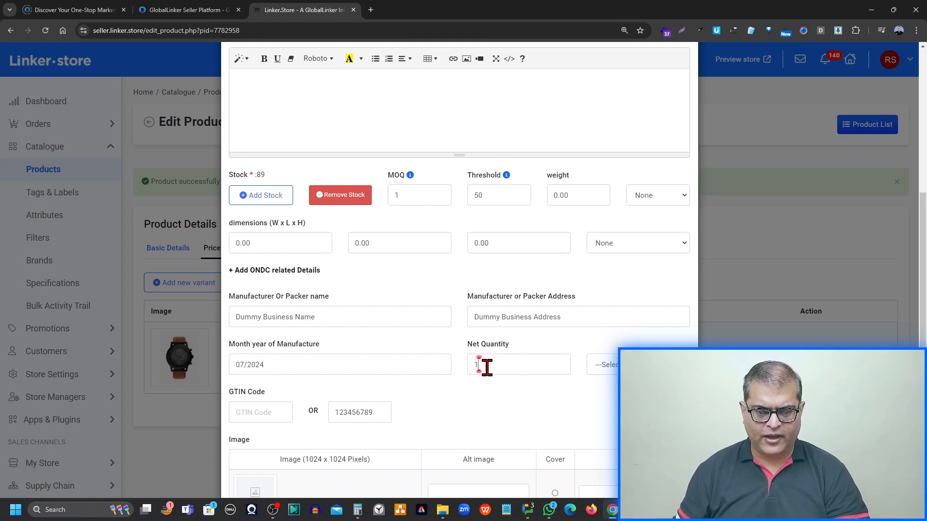
click(604, 365)
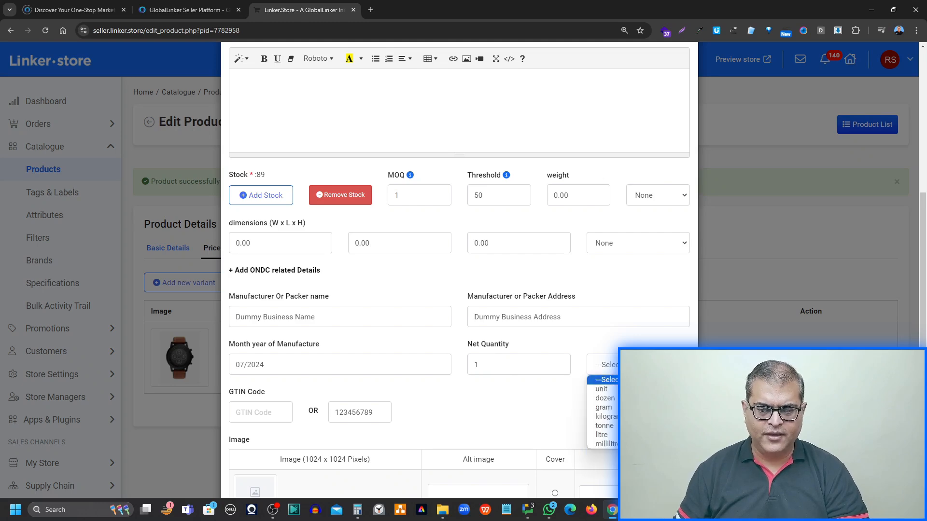
click(607, 389)
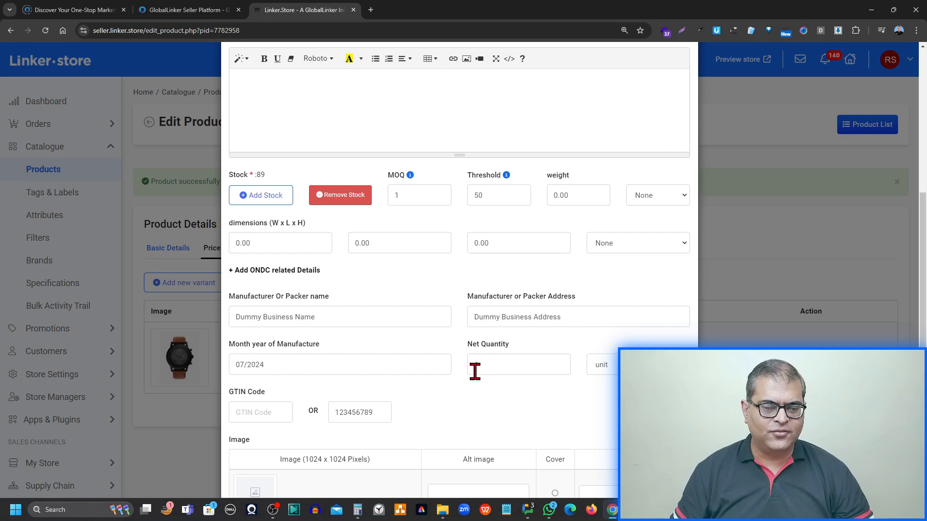
- Set the variant's net quantity to 100 gram
click(490, 366)
text(1)
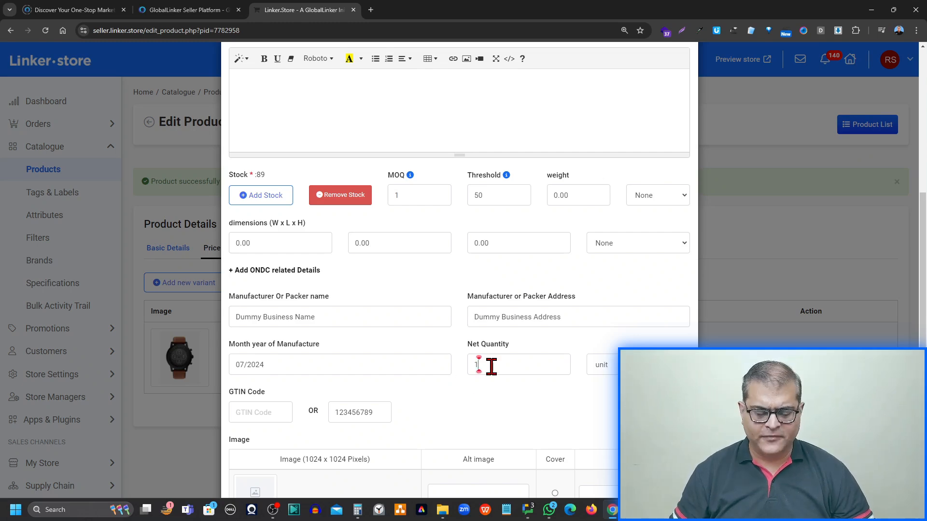
text(00)
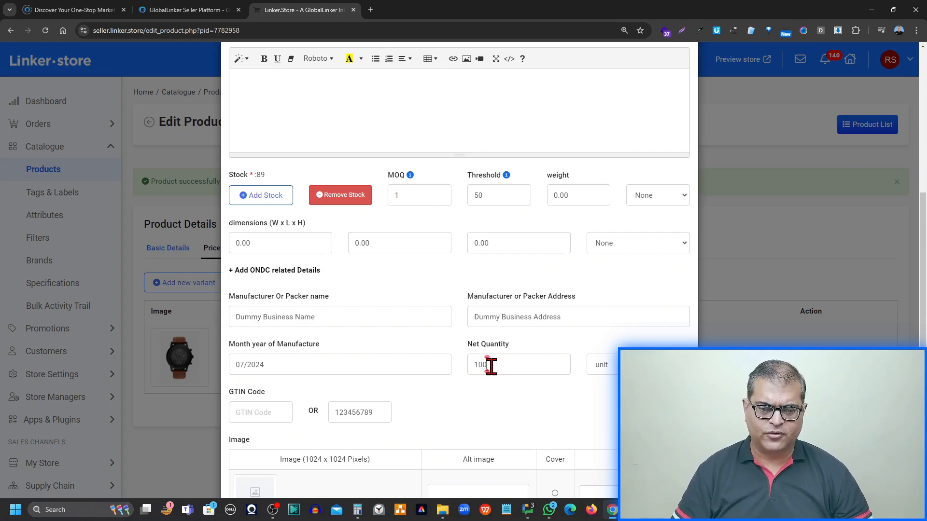
click(610, 365)
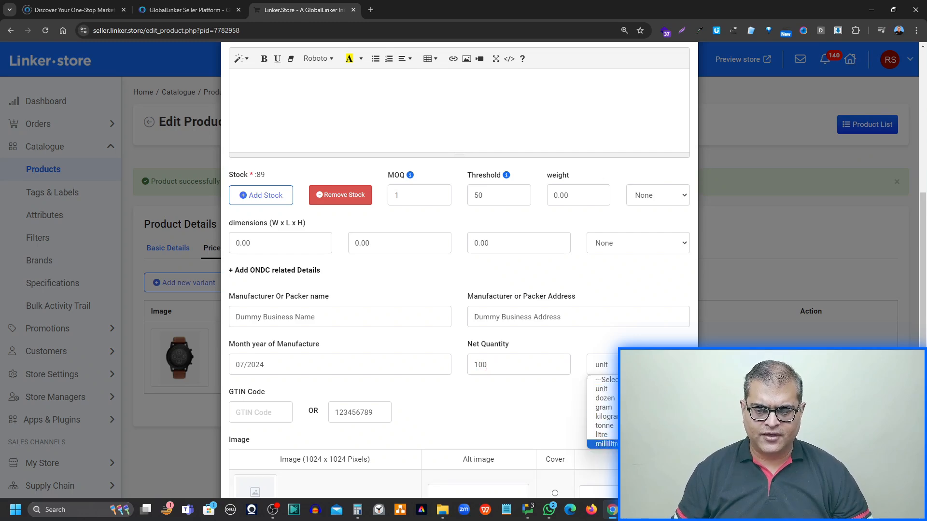
click(601, 408)
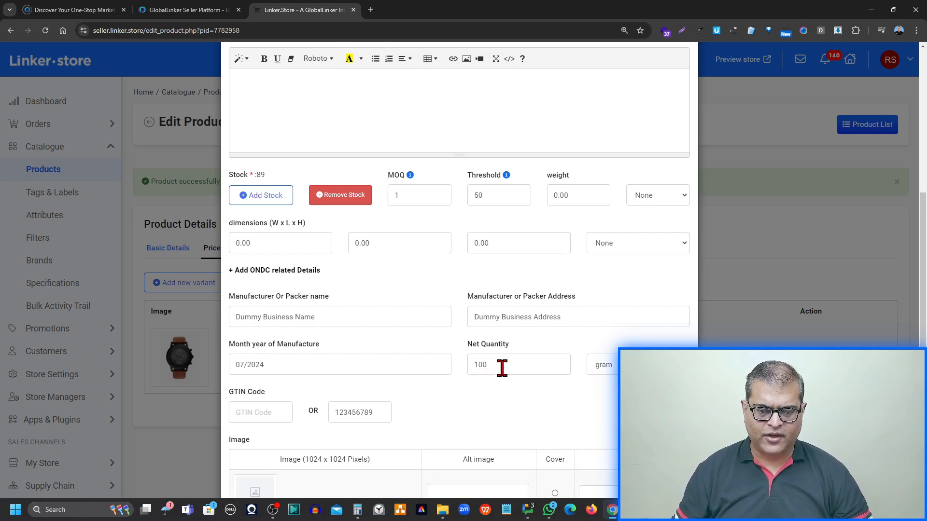
- Return the variant's net quantity to 1 unit and open the GTIN code for editing
drag(502, 367, 434, 365)
text(1)
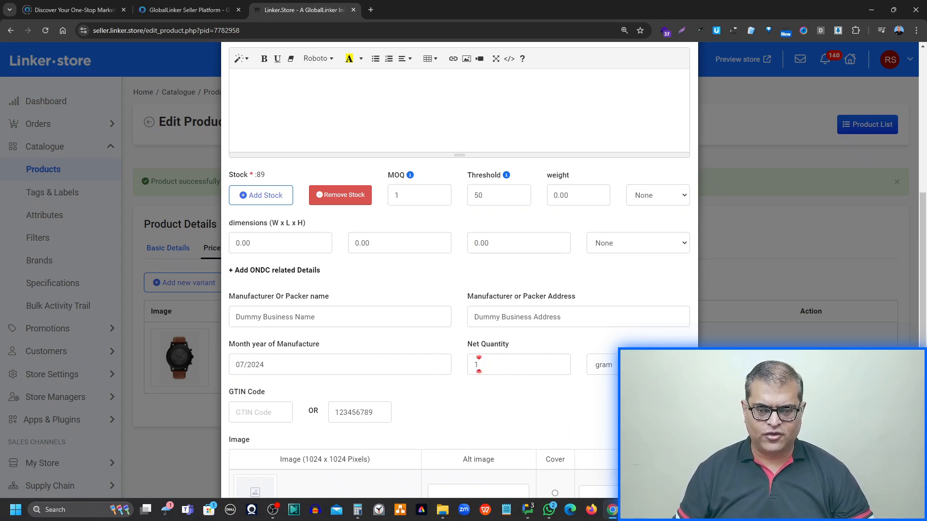
click(601, 365)
click(609, 390)
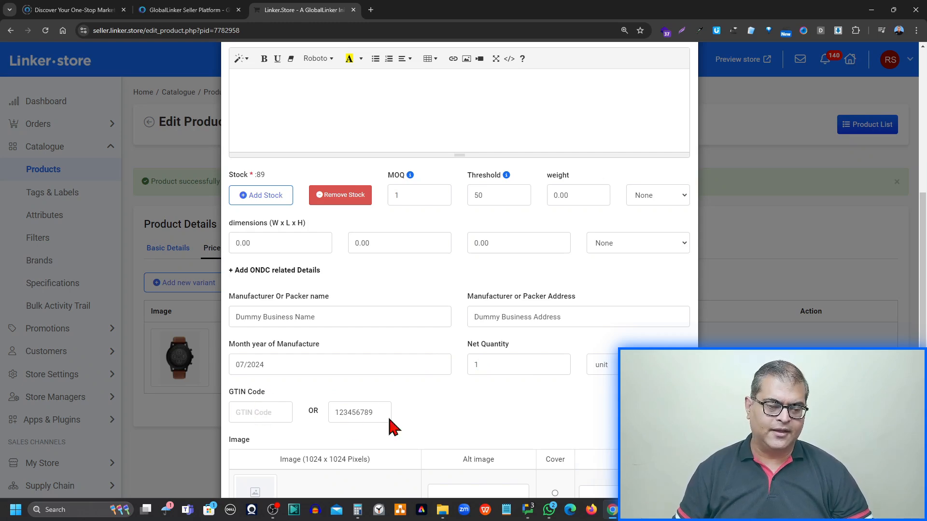
click(247, 409)
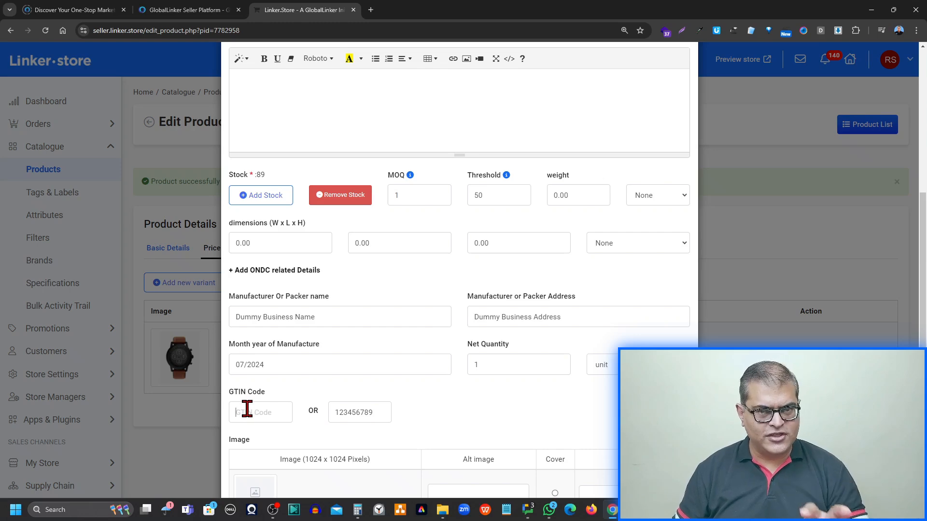
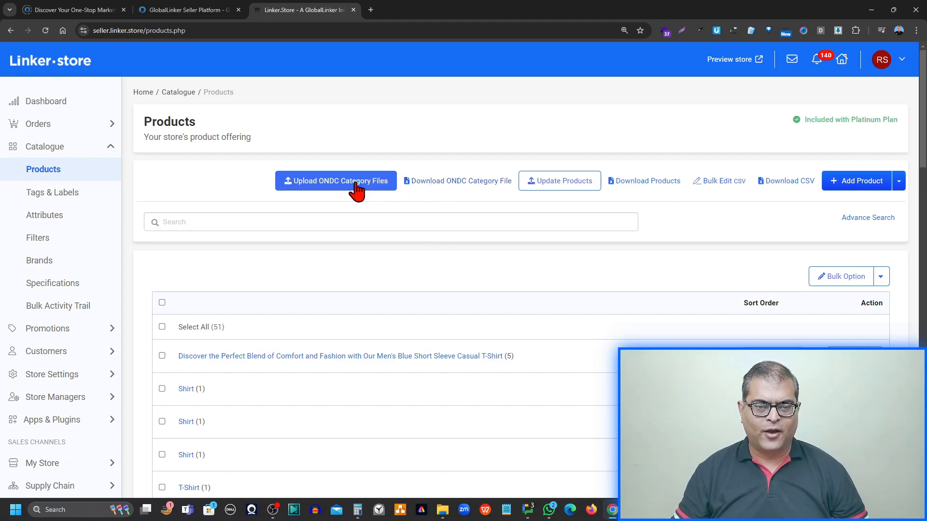
- Download the ONDC category file as exportOndcProducts (1) and open it in WPS Office
click(464, 182)
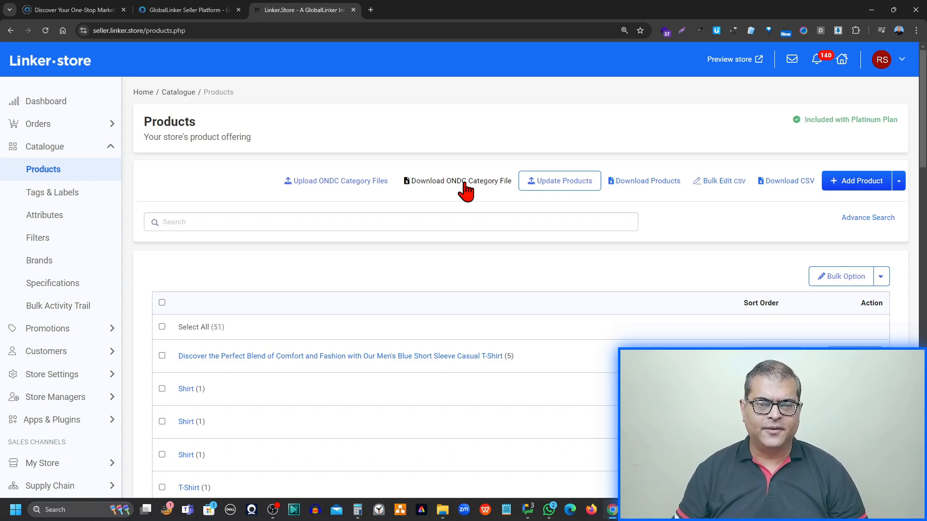
click(464, 183)
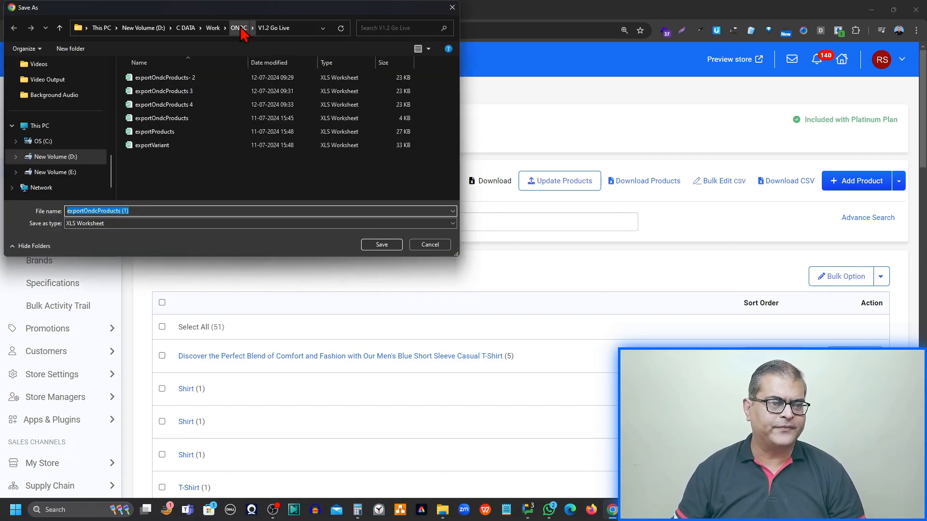
scroll(60, 82, up, 5)
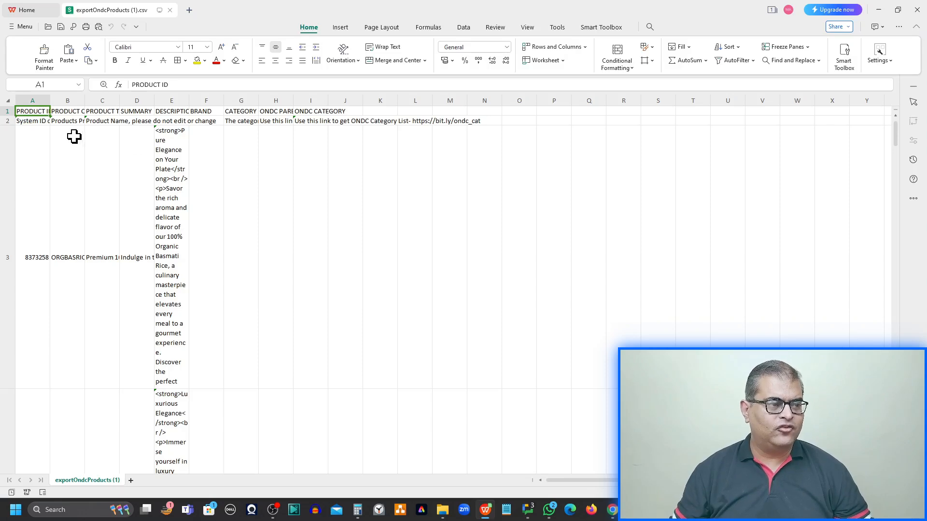
- Turn off text wrapping for all cells of the exported product sheet
click(8, 100)
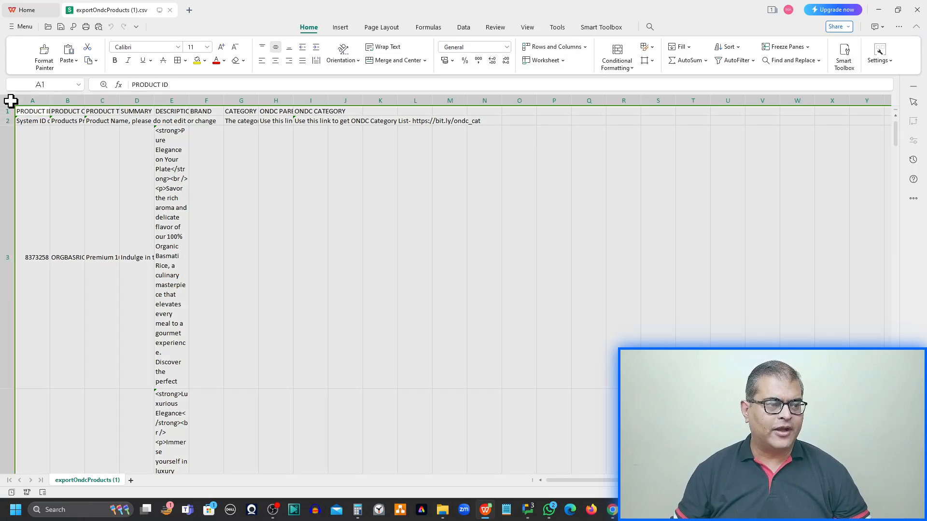
click(378, 50)
click(377, 50)
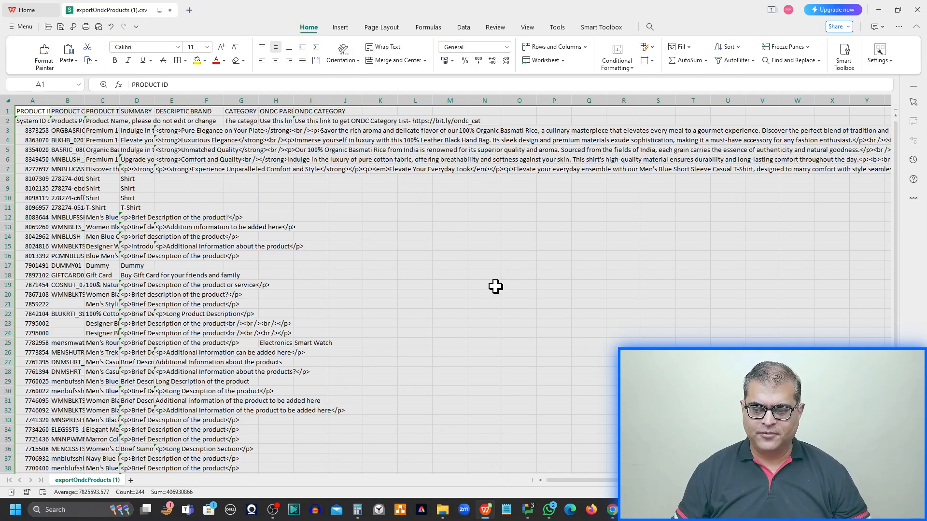
scroll(496, 287, up, 2)
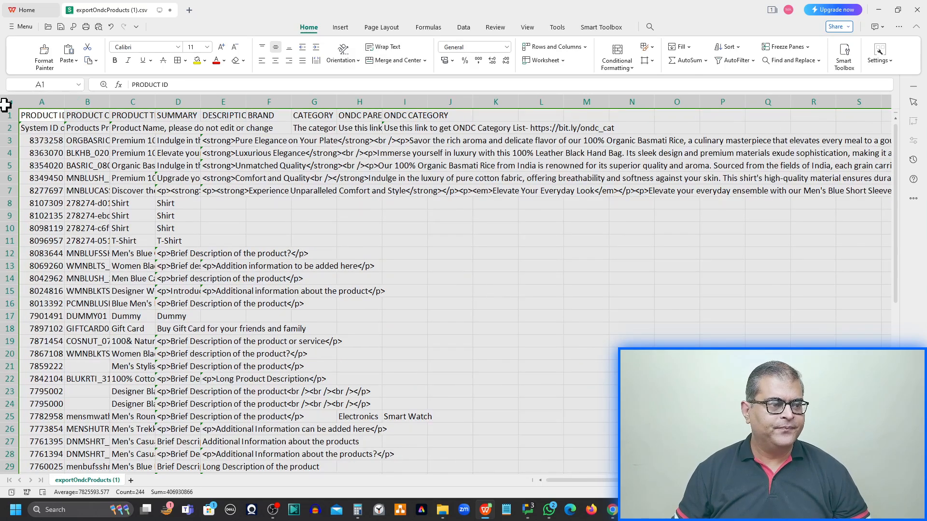
- Widen column A so that the PRODUCT ID heading fits
click(57, 142)
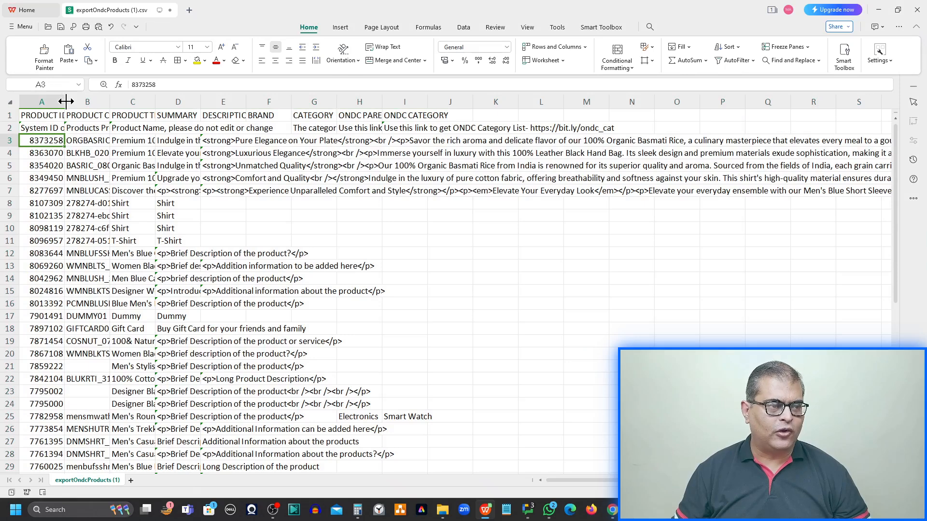
click(37, 117)
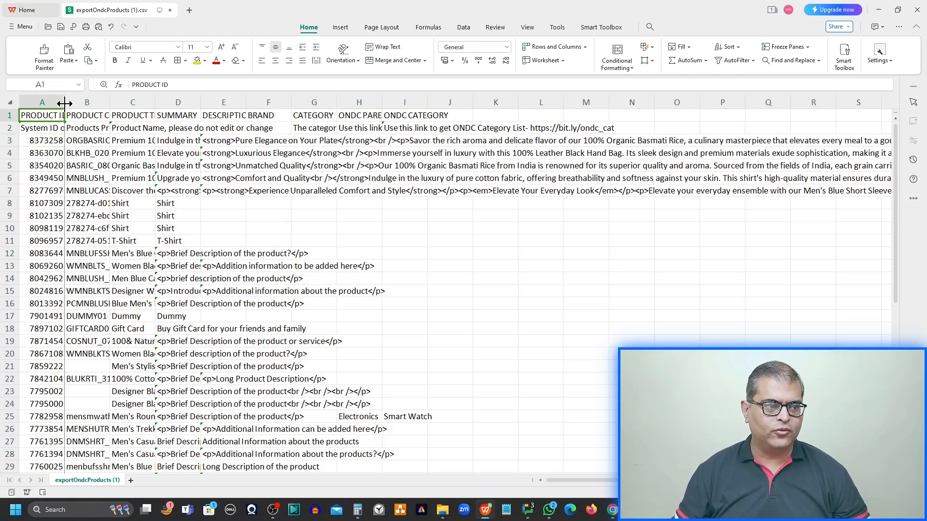
drag(65, 103, 79, 103)
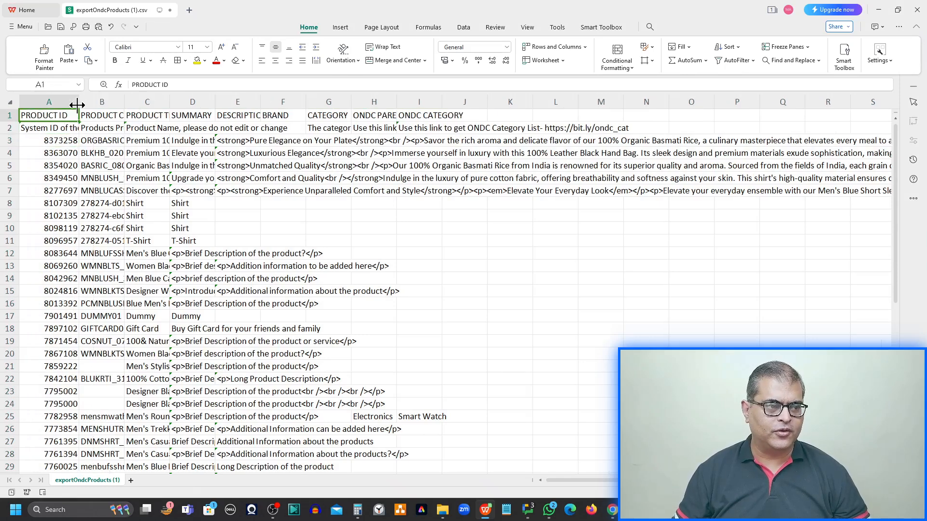
- Review the product code, title, summary, description and category headings in row 1
click(102, 116)
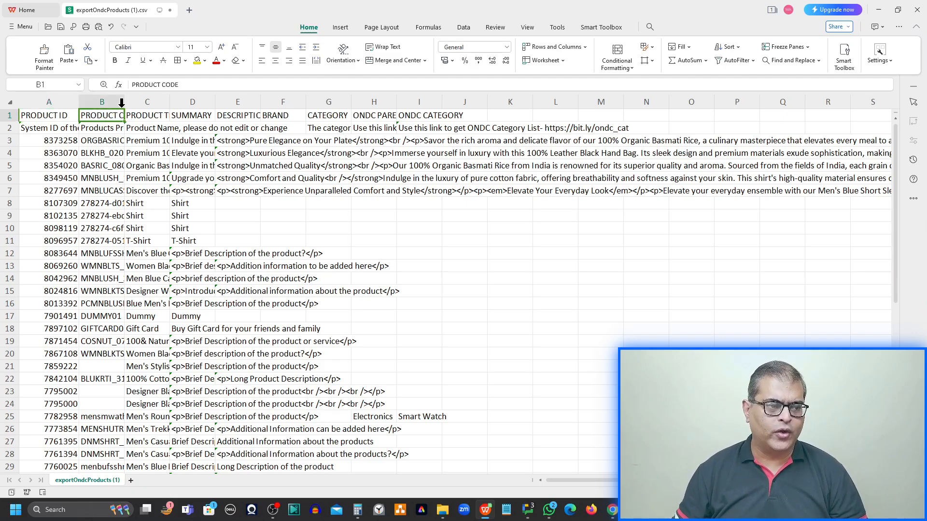
click(121, 102)
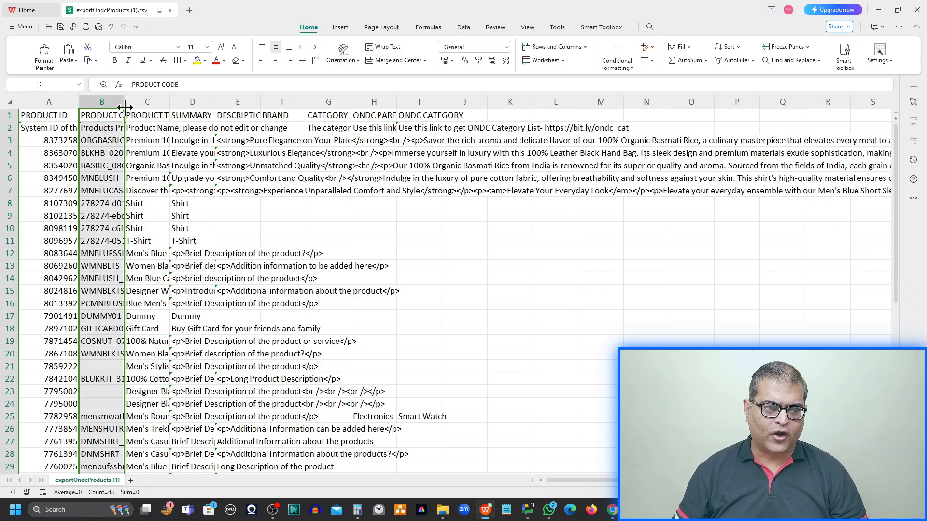
click(144, 117)
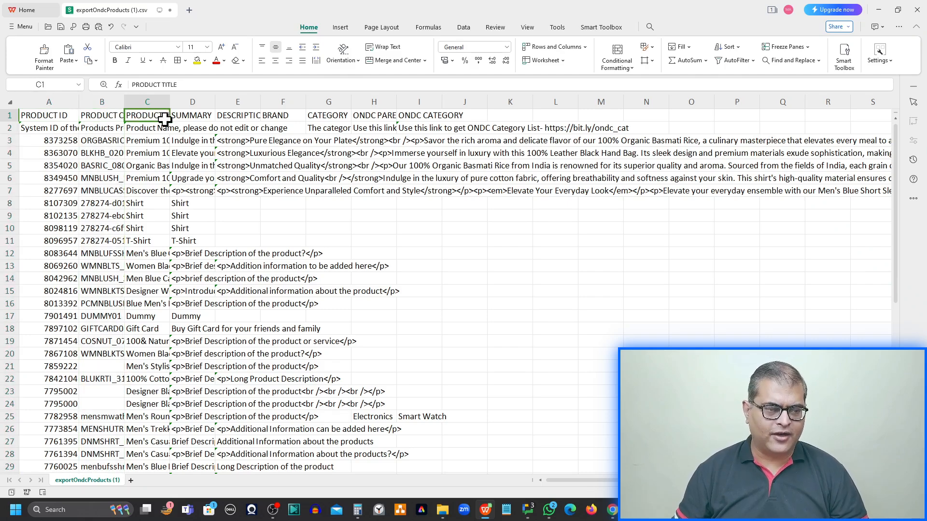
click(183, 116)
click(247, 117)
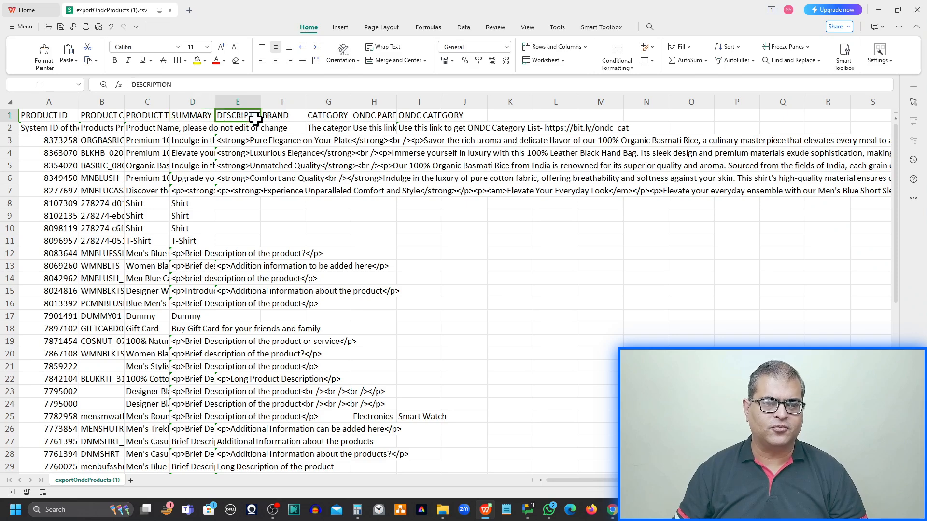
click(320, 115)
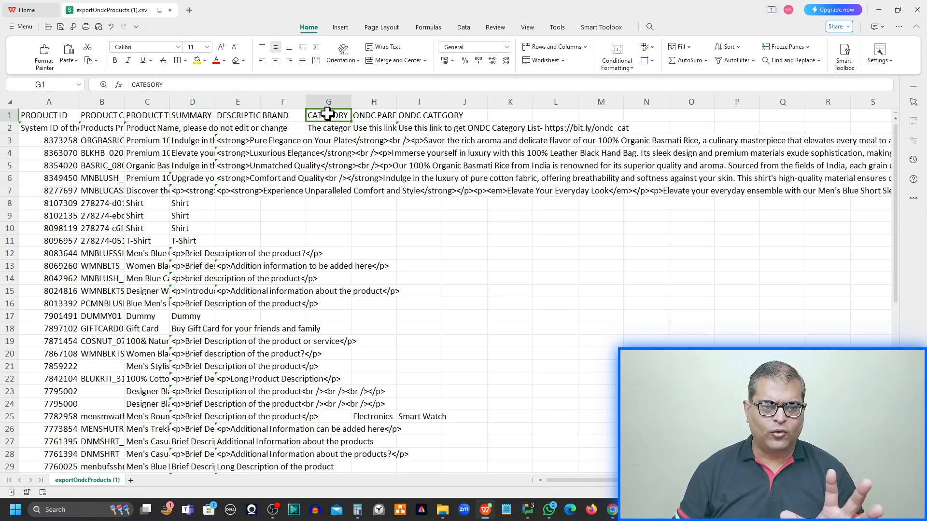
- Fit the ONDC PARENT CATEGORY column to its content and widen the ONDC CATEGORY column to about 2.91 cm
click(374, 100)
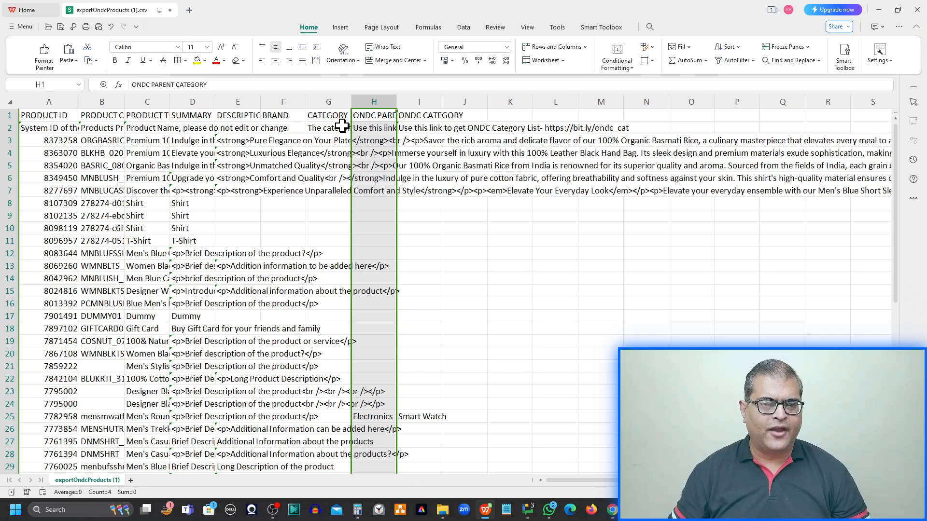
drag(398, 105, 403, 104)
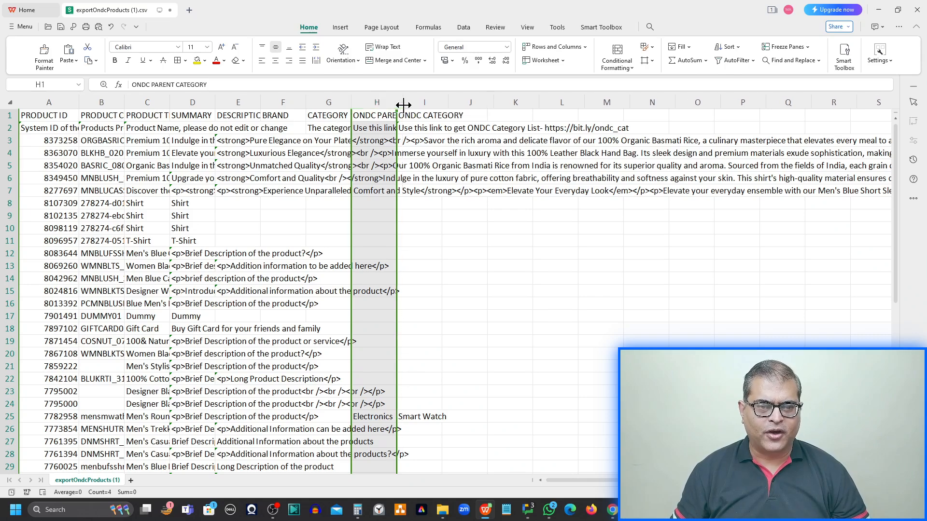
click(377, 418)
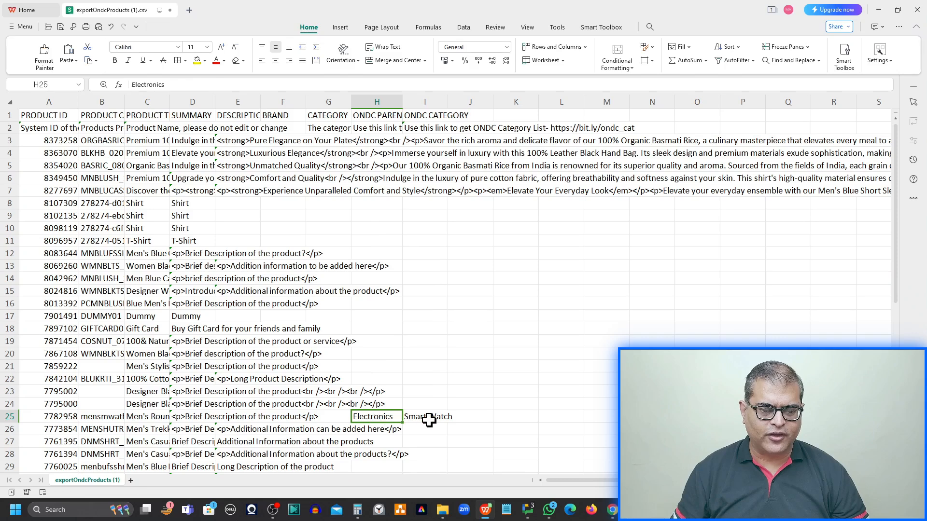
click(419, 419)
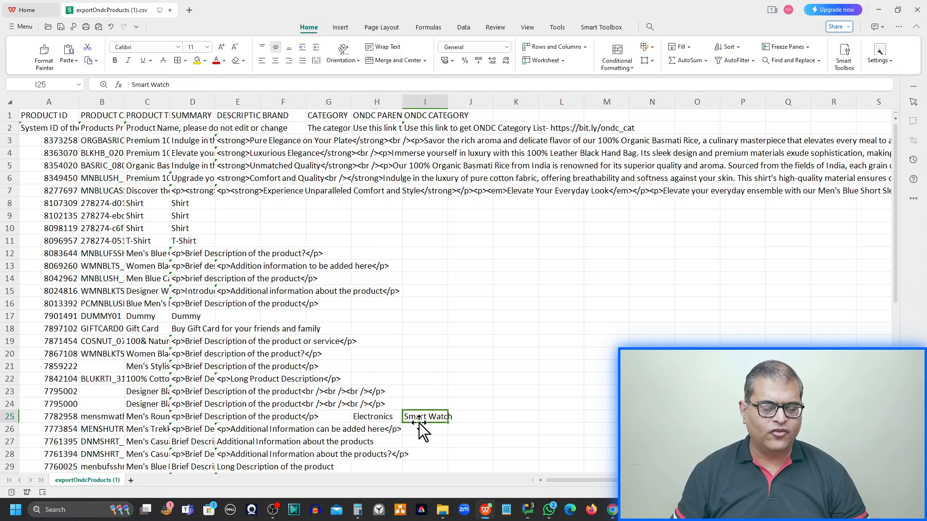
click(376, 418)
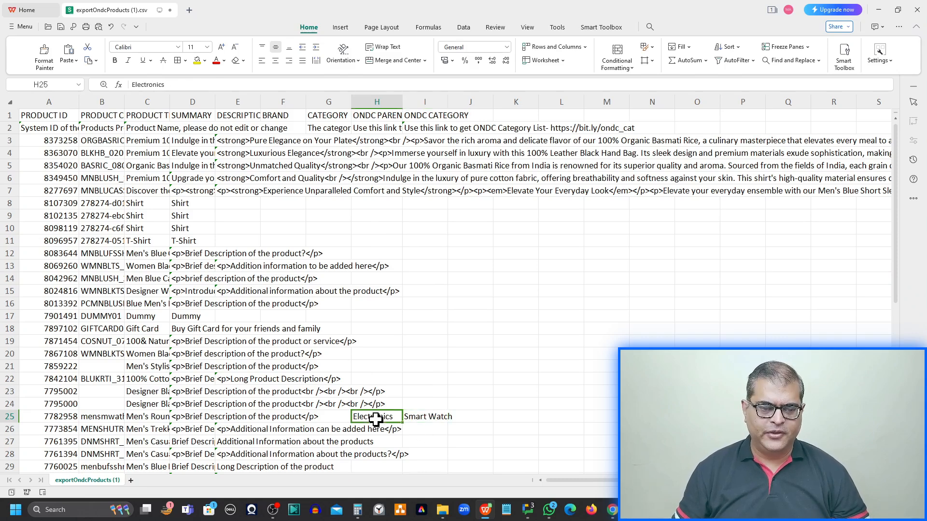
double_click(403, 100)
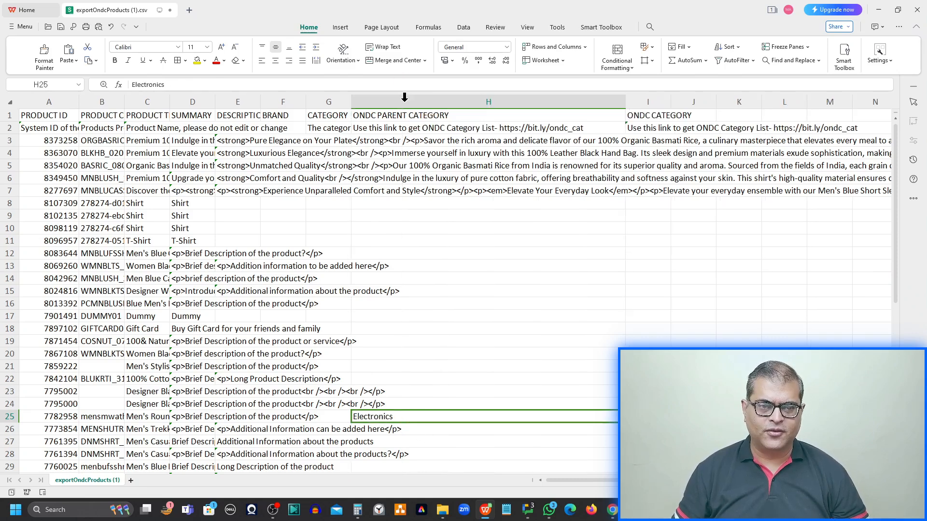
click(668, 100)
drag(668, 103, 695, 100)
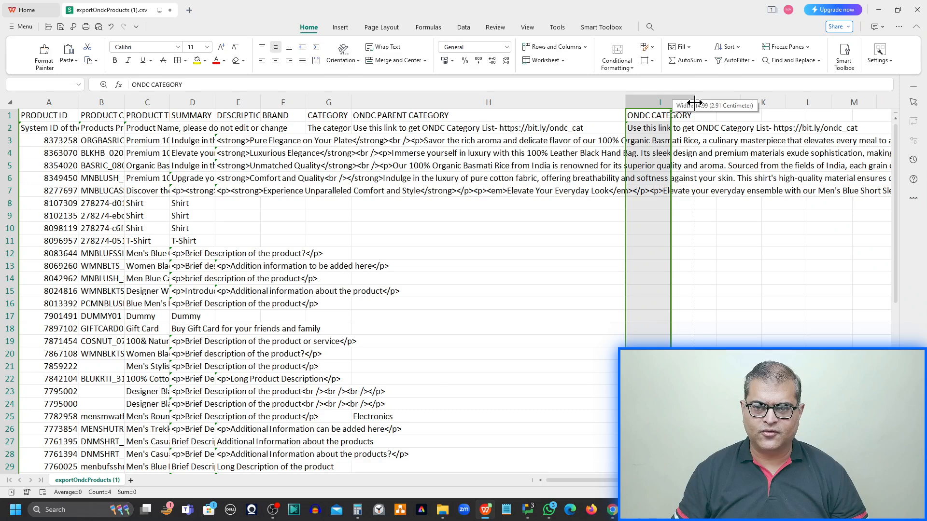
- Compare the ONDC PARENT CATEGORY and ONDC CATEGORY headings with the parent category entry in row 25
click(414, 415)
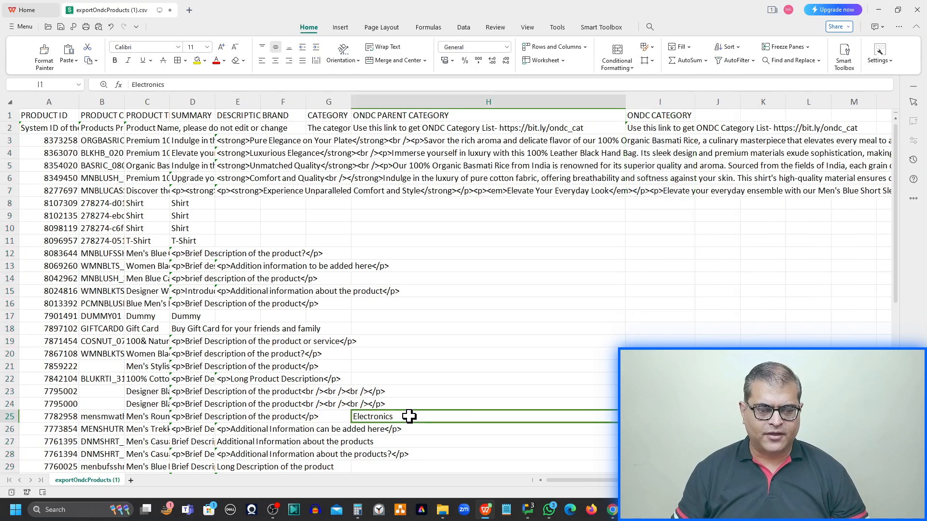
click(466, 98)
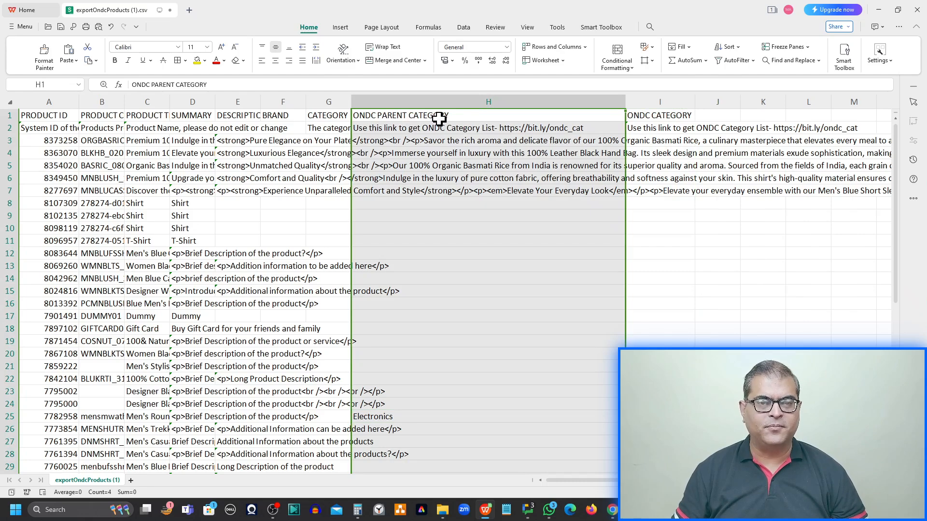
click(657, 117)
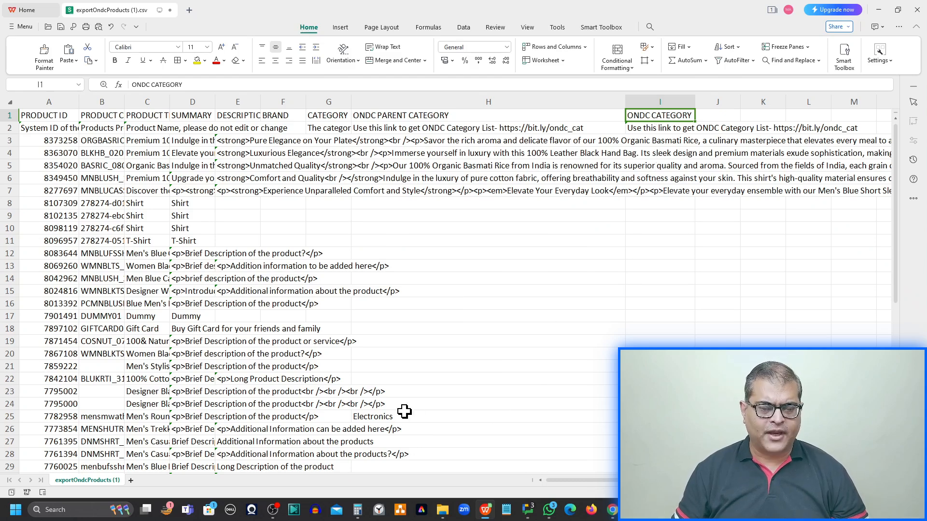
click(440, 416)
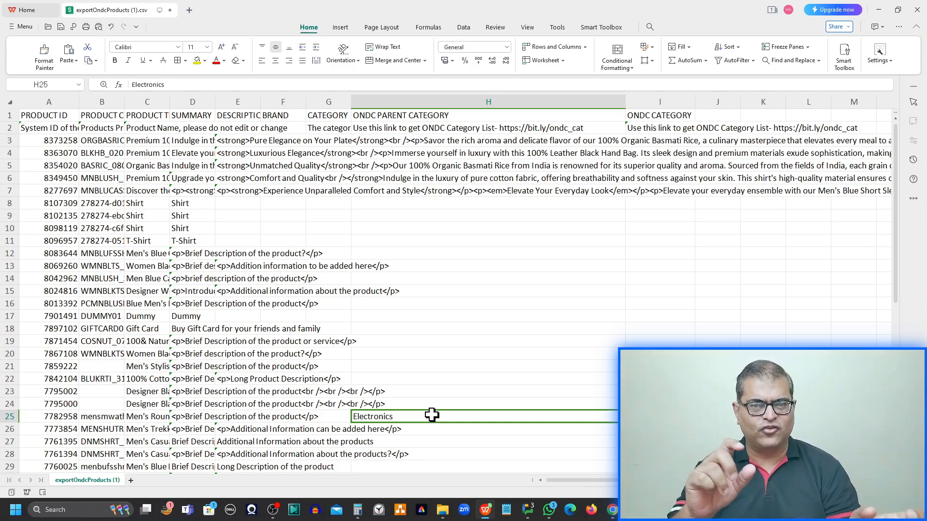
click(583, 127)
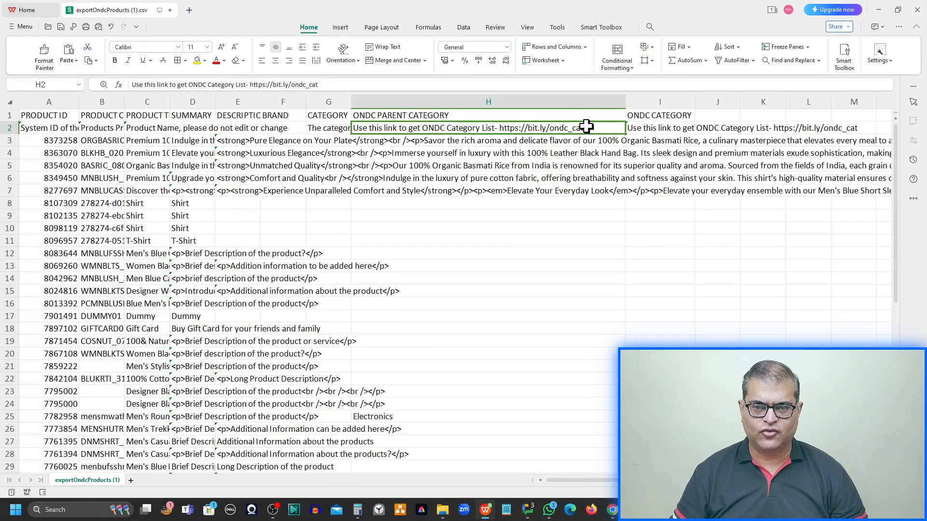
double_click(584, 127)
drag(584, 127, 504, 126)
key(ctrl+c)
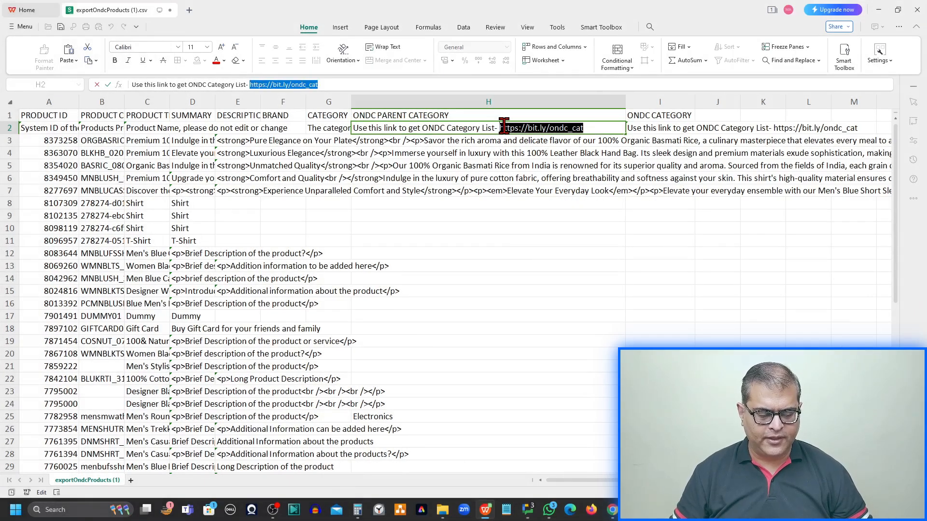
- Open the copied link in a new browser tab and set the ONDC Category List's parent category to Fashion
key(alt+Tab)
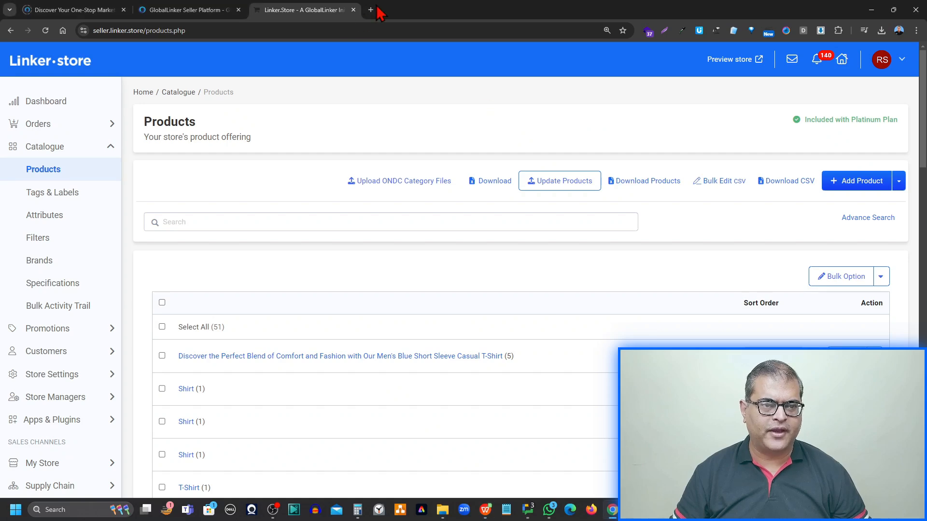
click(371, 10)
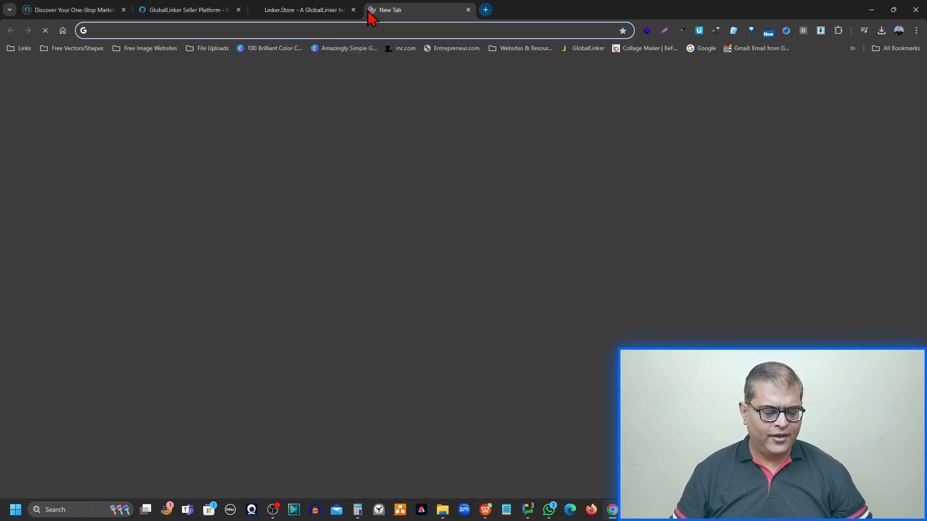
key(ctrl+v)
key(Return)
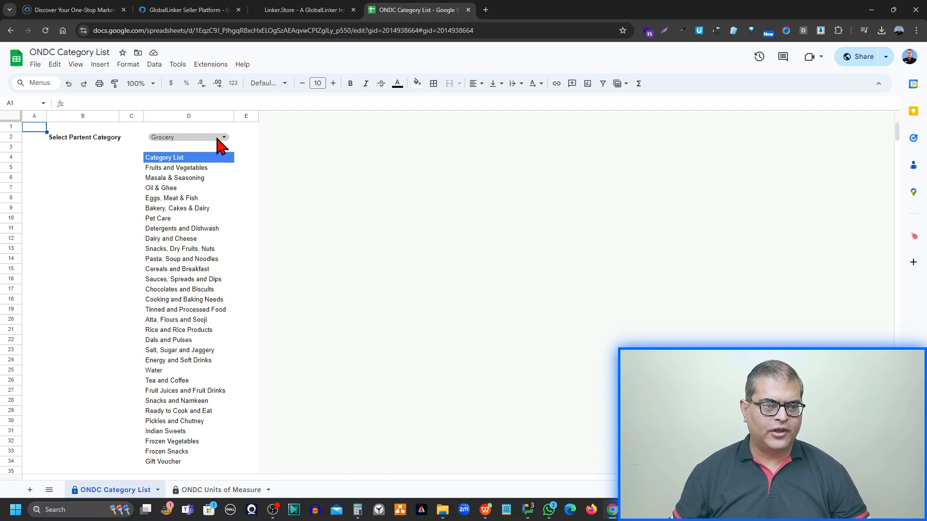
click(217, 138)
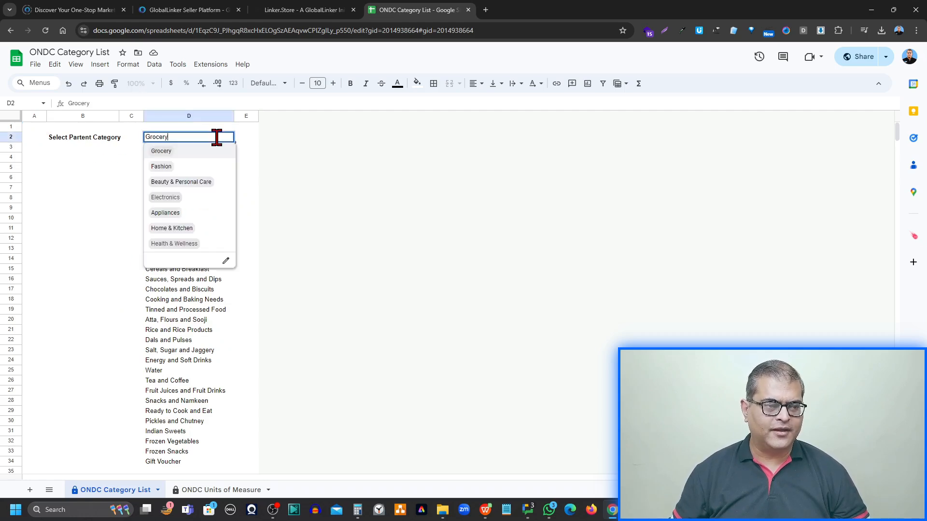
click(202, 168)
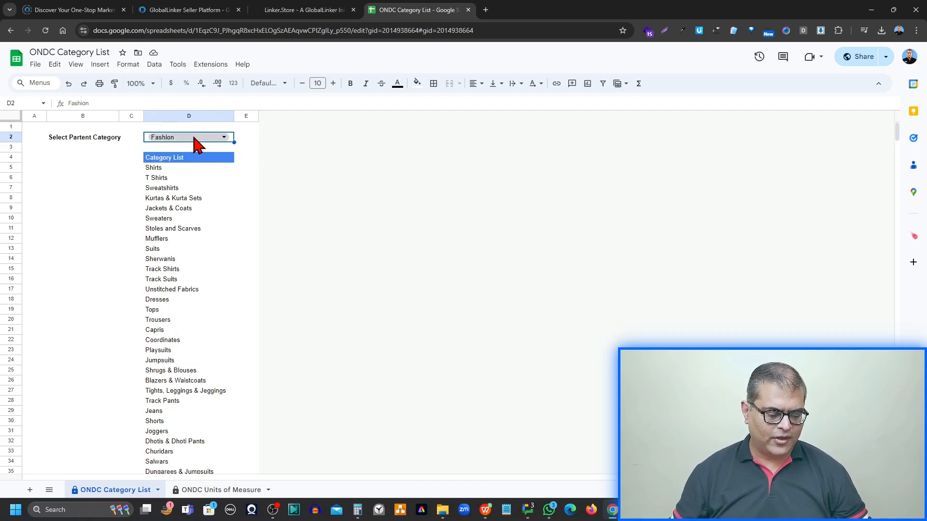
- Switch back to the exported product sheet in WPS Office and check the product titles in rows 3 and 4
key(alt+Tab)
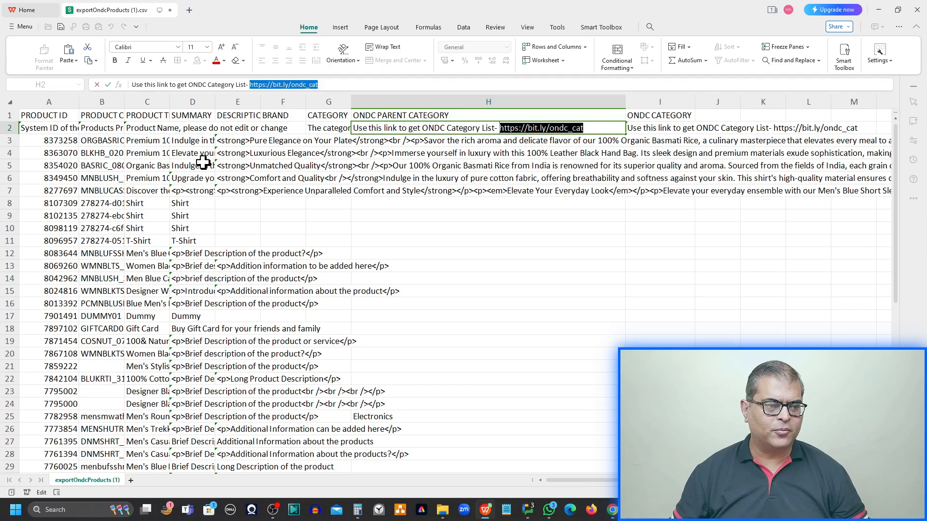
click(147, 141)
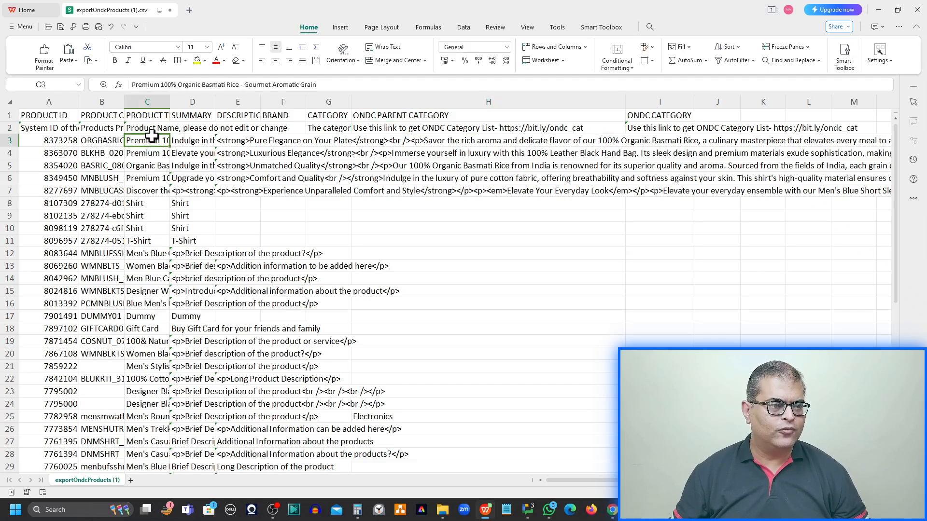
click(138, 155)
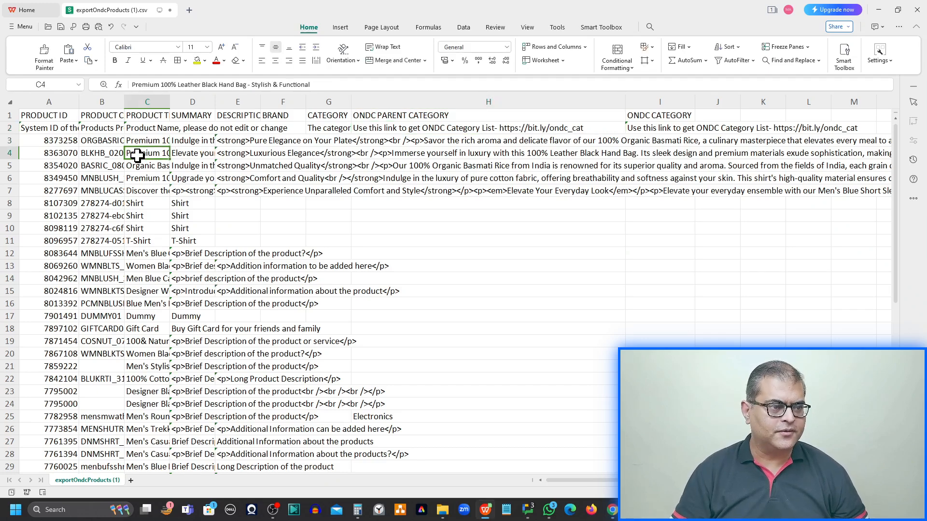
- Enter Fashion as the ONDC PARENT CATEGORY of the last product, in cell H54
key(ctrl+Down)
key(Right)
key(Right)
key(Right)
key(Right)
key(Right)
key(Right)
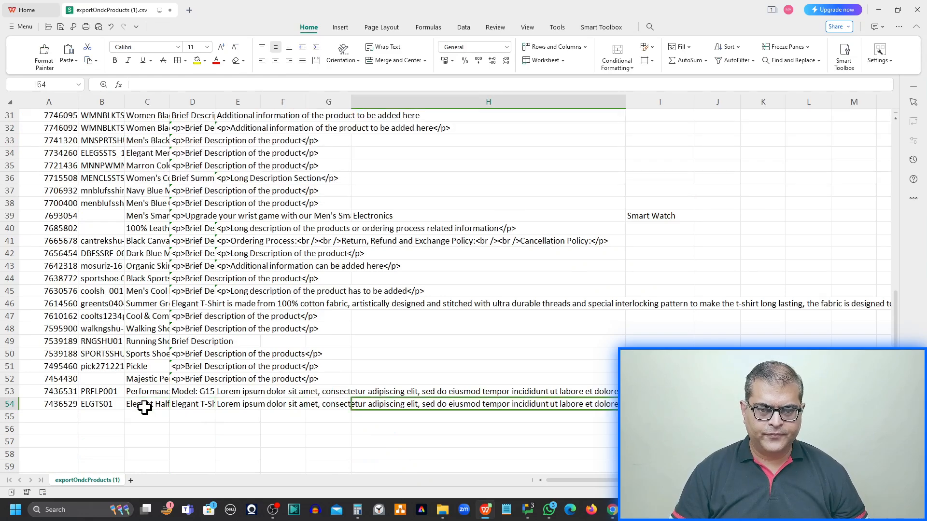
key(Left)
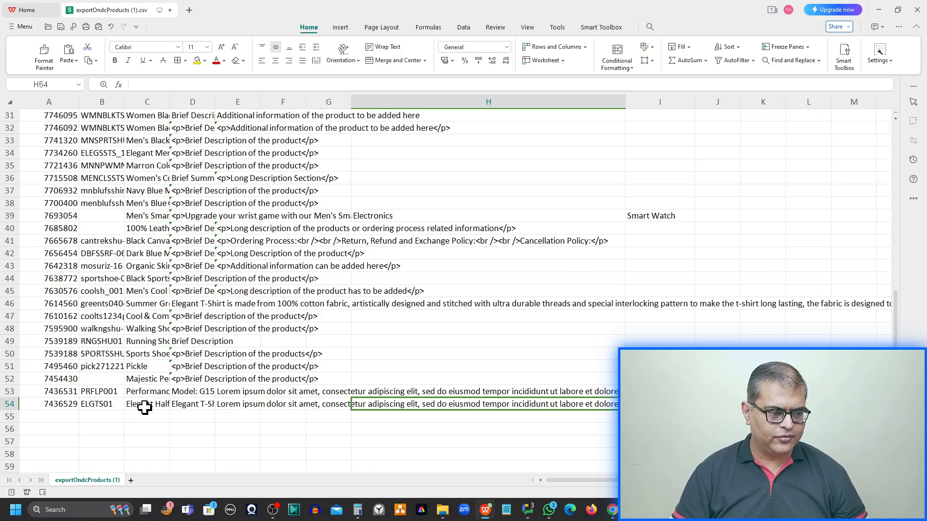
key(alt+Tab)
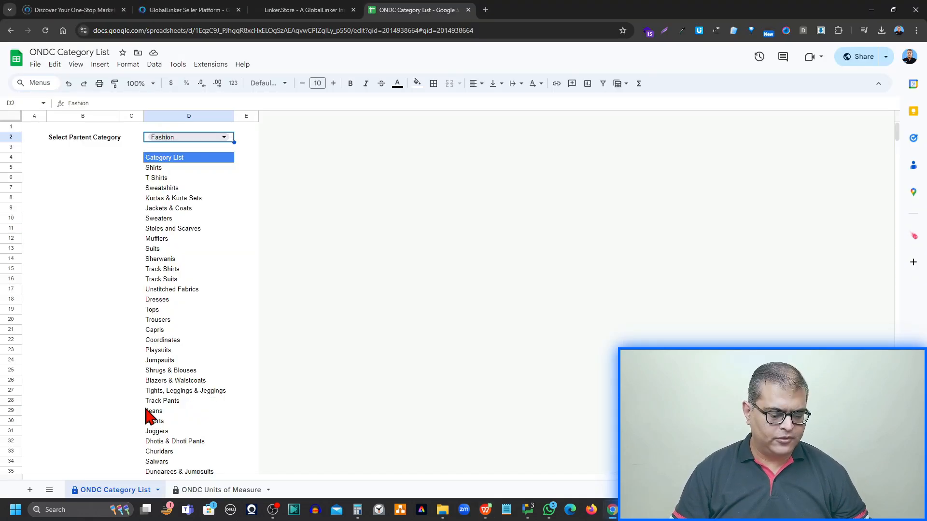
key(alt+Tab)
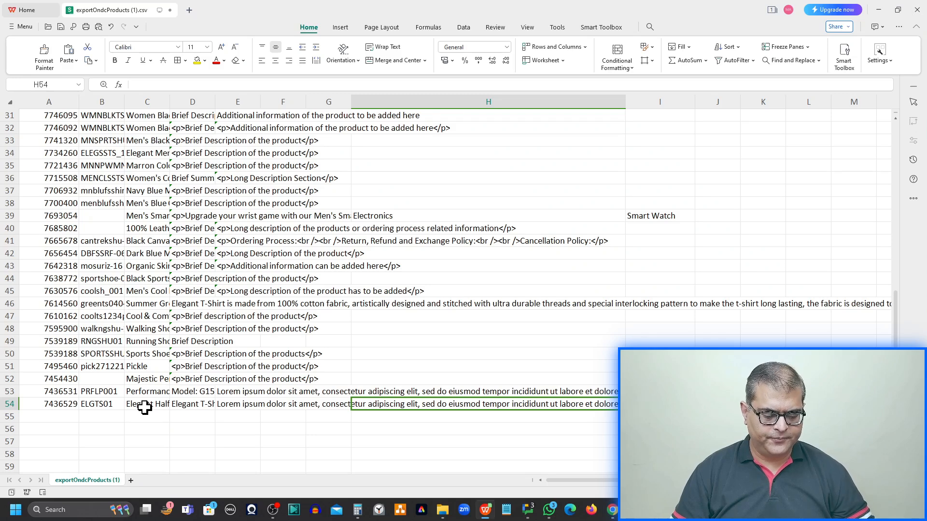
text(Fashion)
key(Tab)
- Copy the T Shirts category from the ONDC Category List for row 54's ONDC CATEGORY
key(alt+Tab)
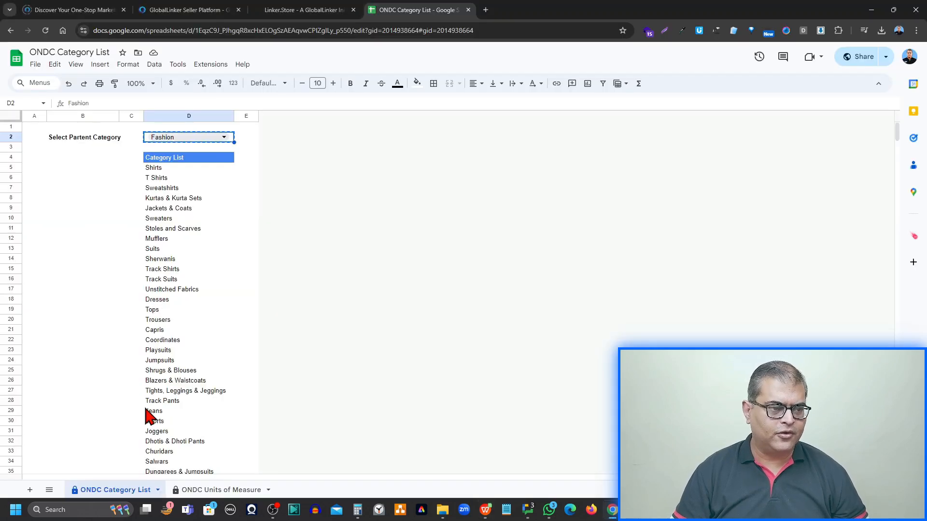
key(Down)
key(Down)
key(Down)
key(Down)
key(ctrl+c)
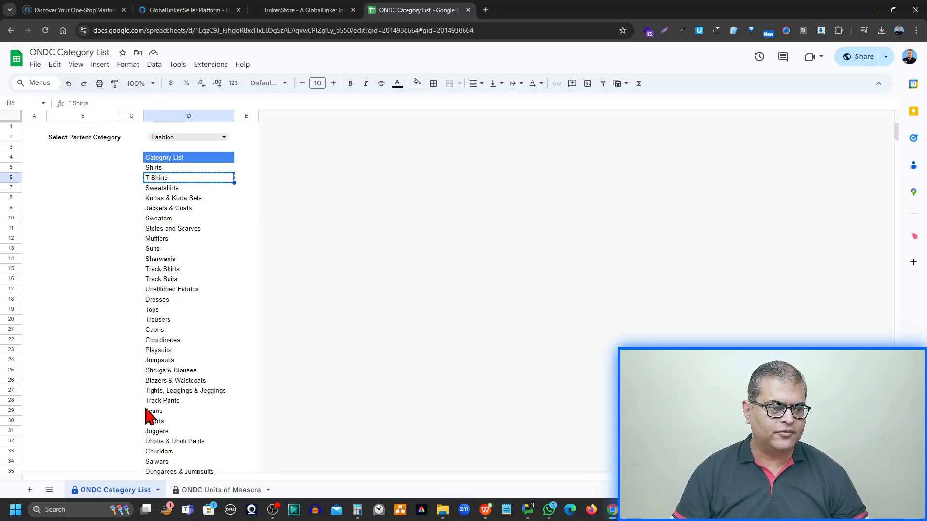
key(alt+Tab)
- Review the product titles in column C from row 53 up to row 38
key(Up)
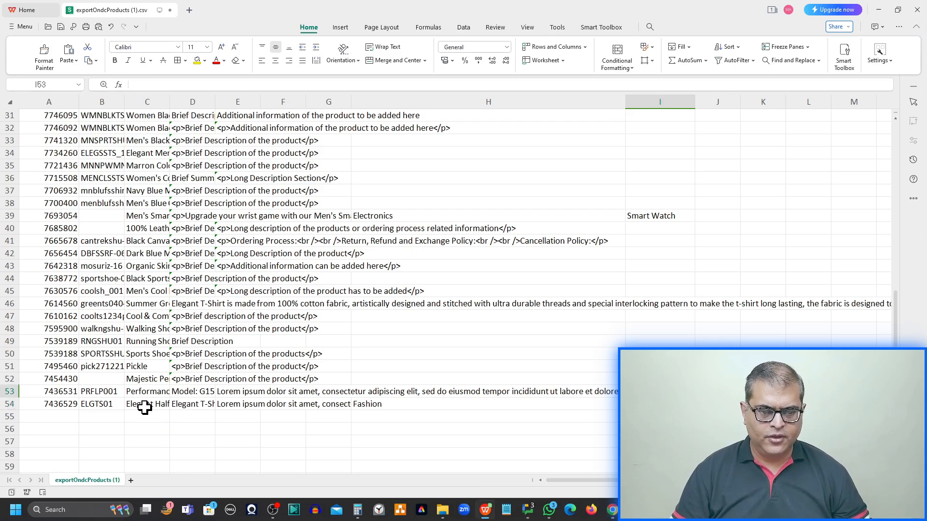
key(Left)
key(Left)
key(Left)
key(Left)
key(Left)
key(Left)
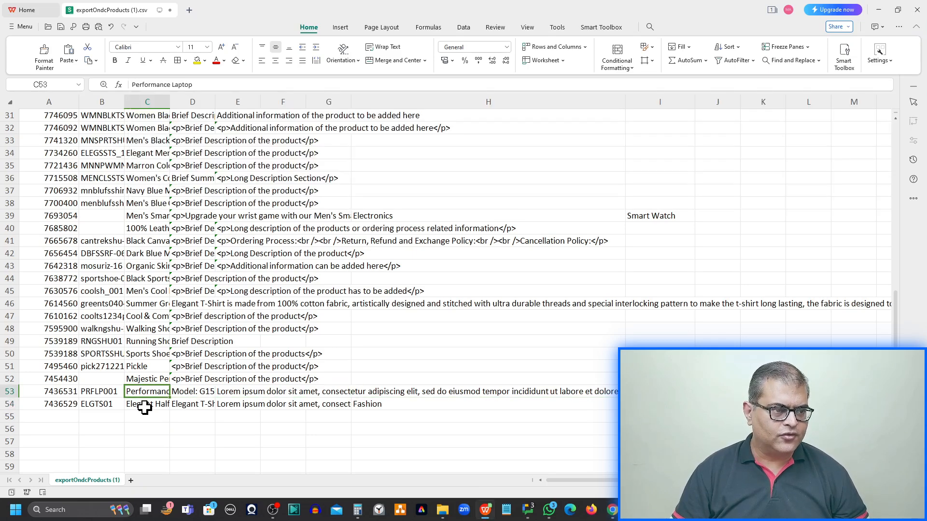
key(Up)
key(Up)
key(Down)
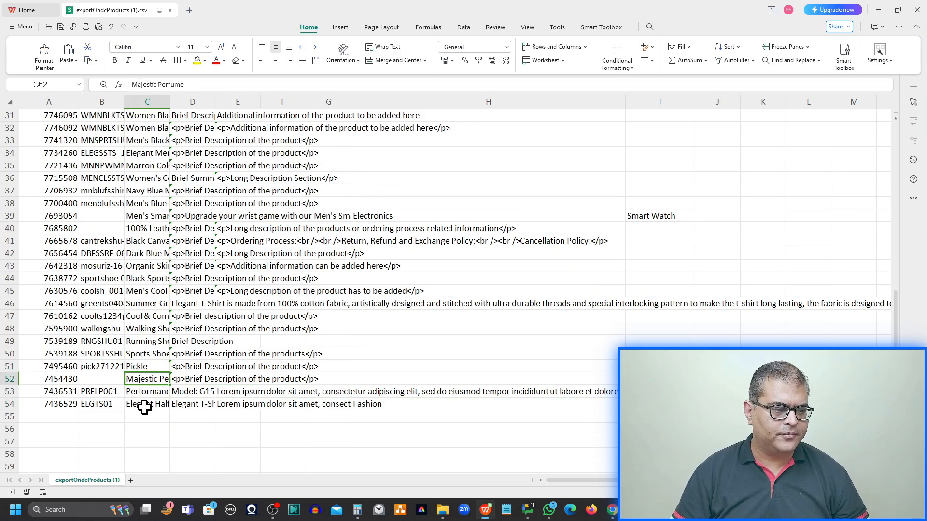
key(Up)
key(Up)
key(Up)
key(Up)
key(Up)
key(Up)
key(Up)
key(Up)
key(Up)
key(Up)
key(Up)
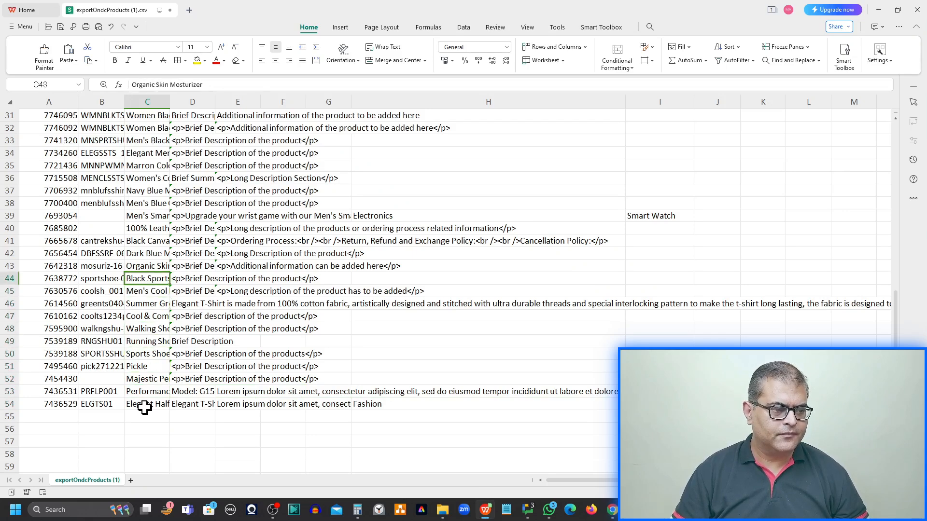
key(Up)
key(Up)
key(Up)
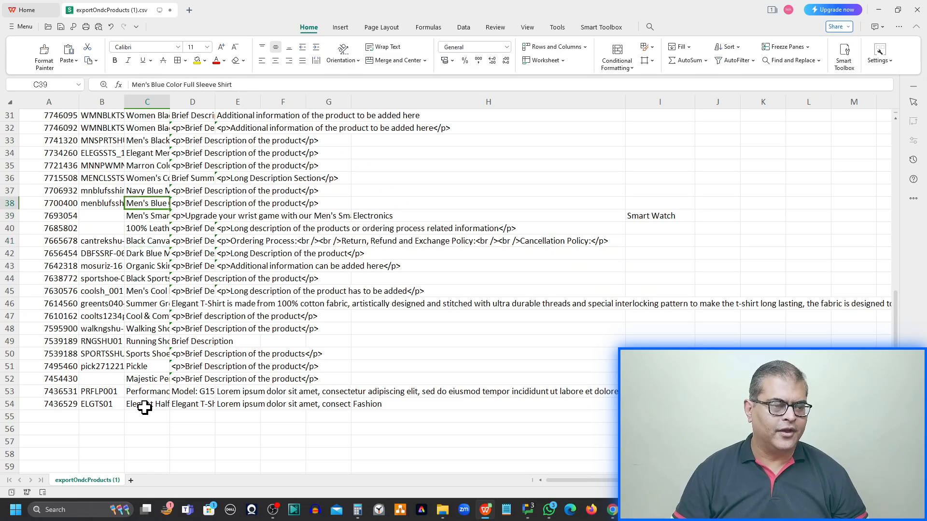
- Look through the product list from the first row down for another T-shirt to categorize
key(ctrl+Up)
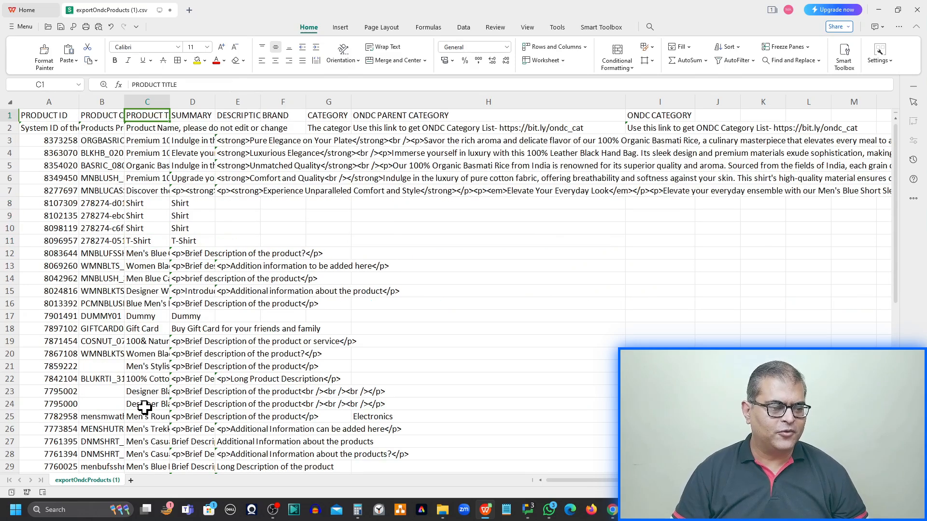
scroll(129, 360, down, 2)
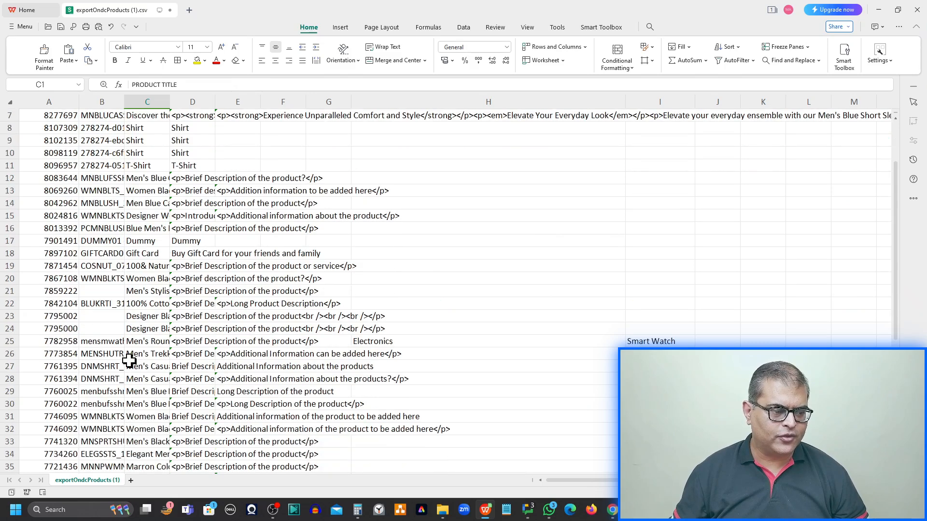
scroll(129, 360, down, 1)
scroll(129, 360, up, 4)
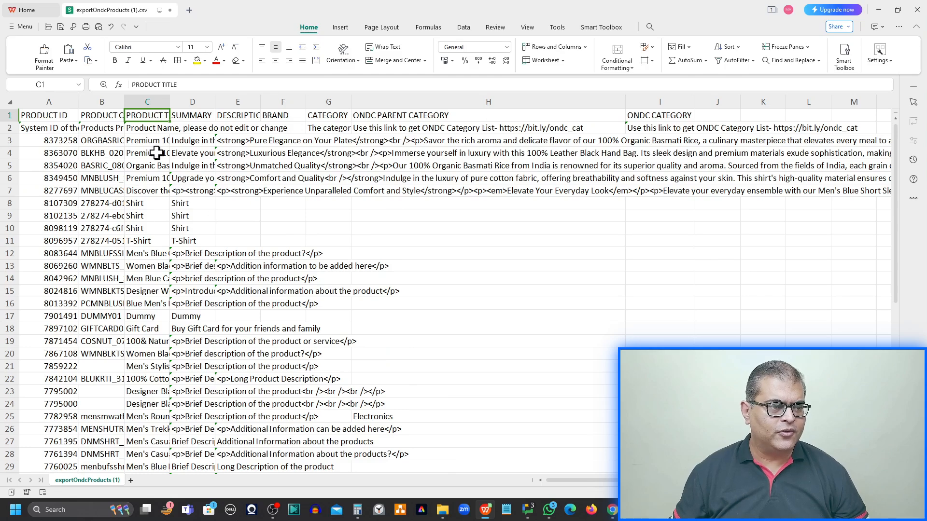
click(151, 139)
scroll(140, 220, down, 2)
scroll(141, 220, down, 2)
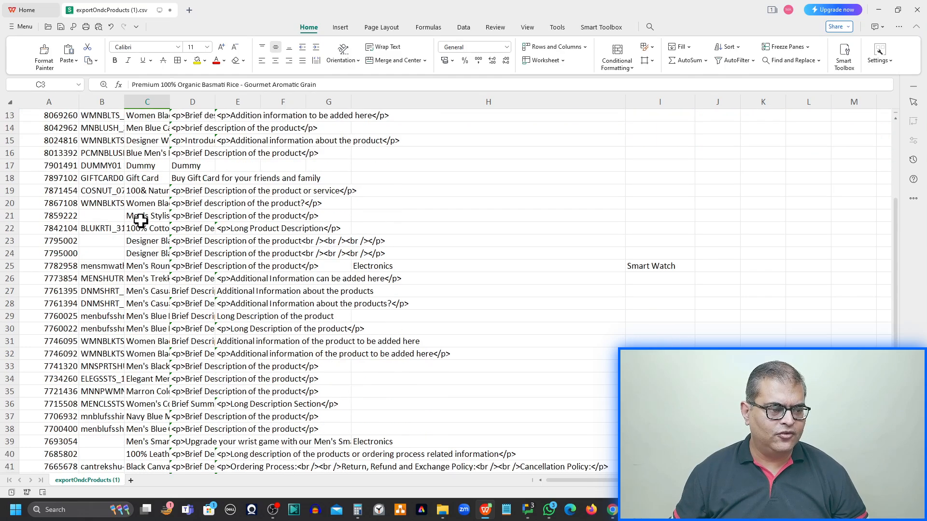
scroll(140, 213, up, 4)
scroll(145, 238, down, 3)
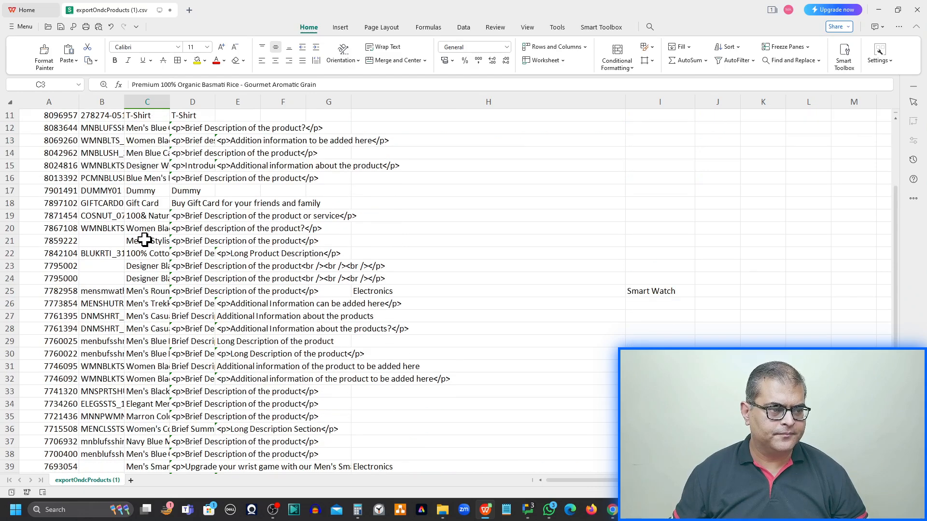
scroll(145, 238, down, 1)
scroll(145, 239, down, 2)
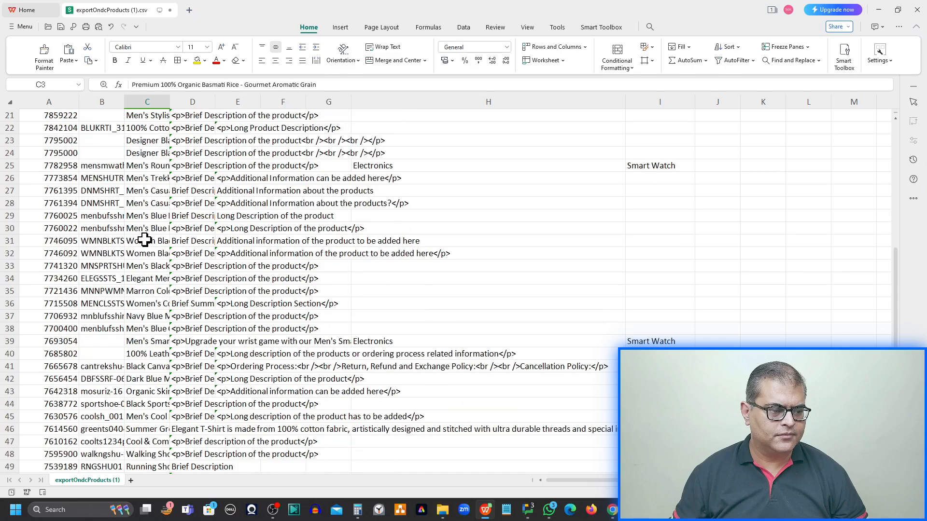
- Copy Fashion from the ONDC Category List into the ONDC PARENT CATEGORY cell of the white men's T-shirt in row 34
click(144, 278)
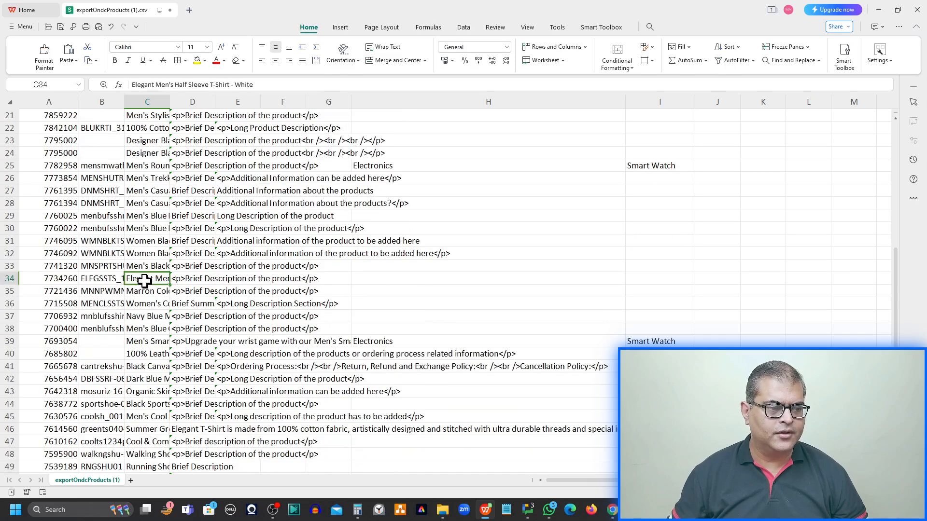
key(Right)
key(Right)
key(Right)
key(Right)
key(Right)
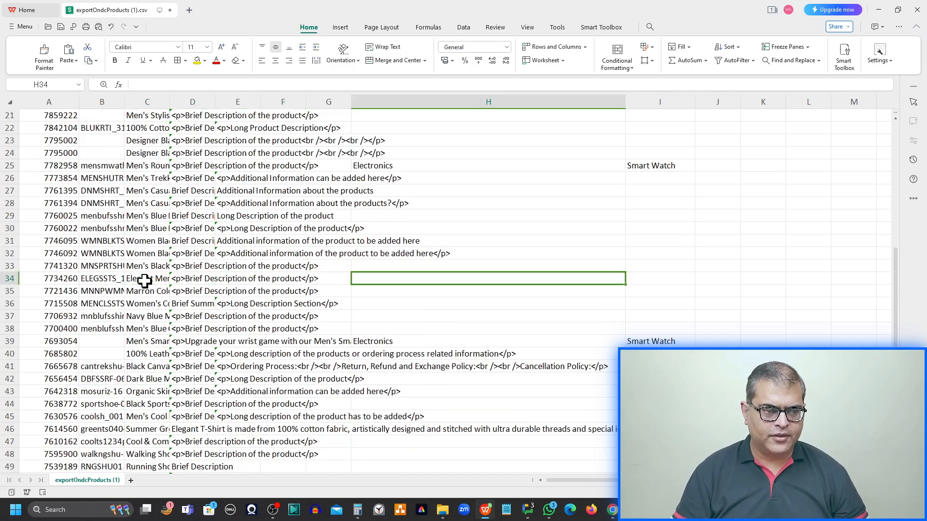
key(alt+Tab)
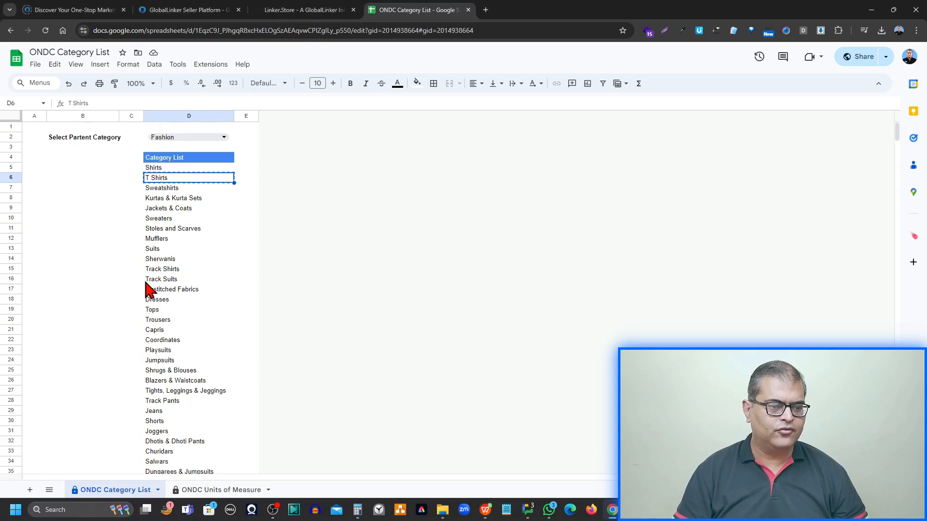
key(Up)
key(Up)
key(Up)
key(Up)
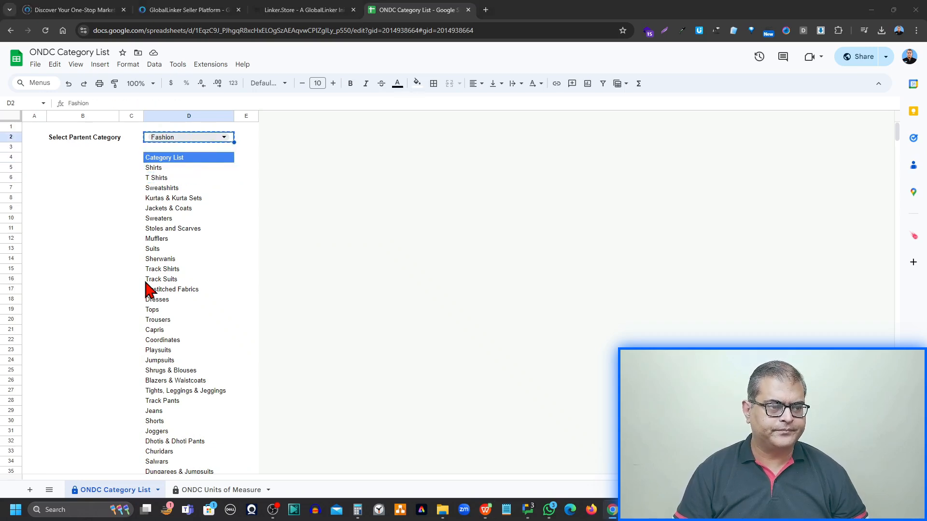
key(alt+Tab)
key(ctrl+v)
key(Tab)
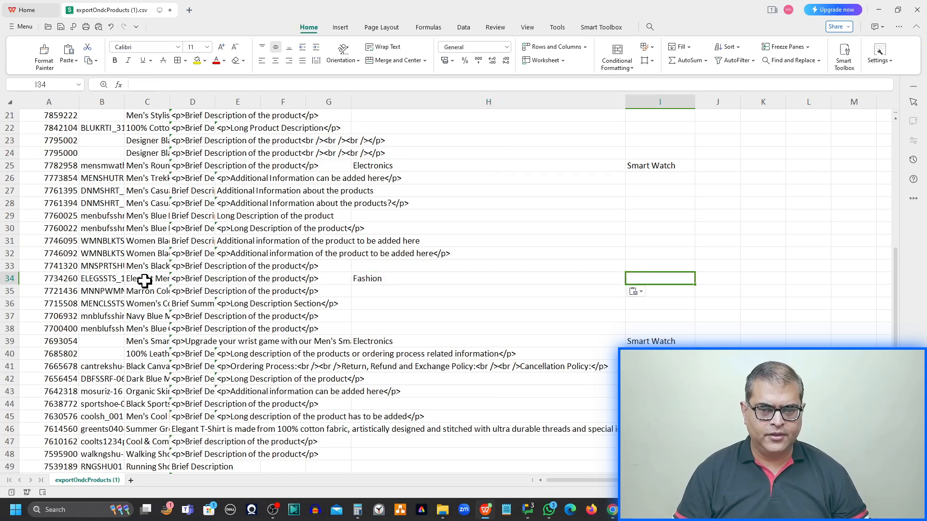
- Copy T Shirts from the ONDC Category List into row 34's ONDC CATEGORY cell
key(alt+Tab)
key(Down)
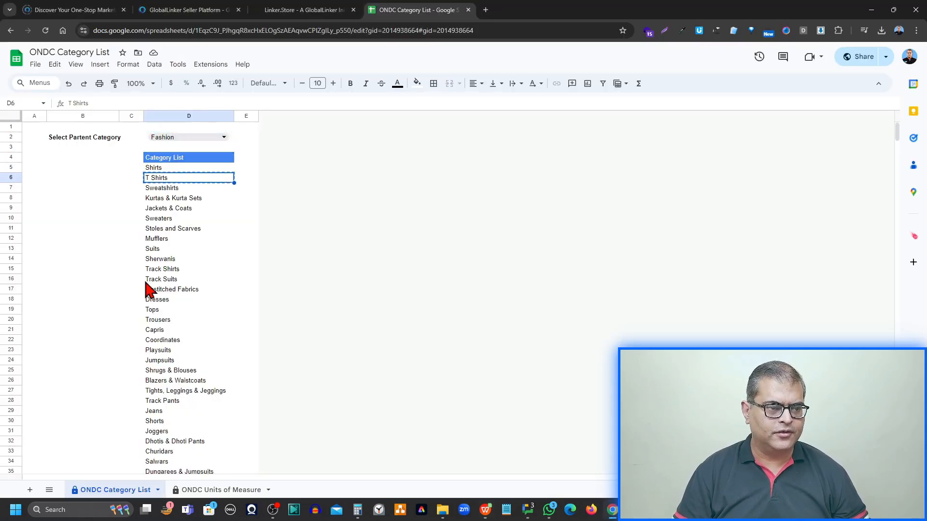
key(alt+Tab)
key(ctrl+v)
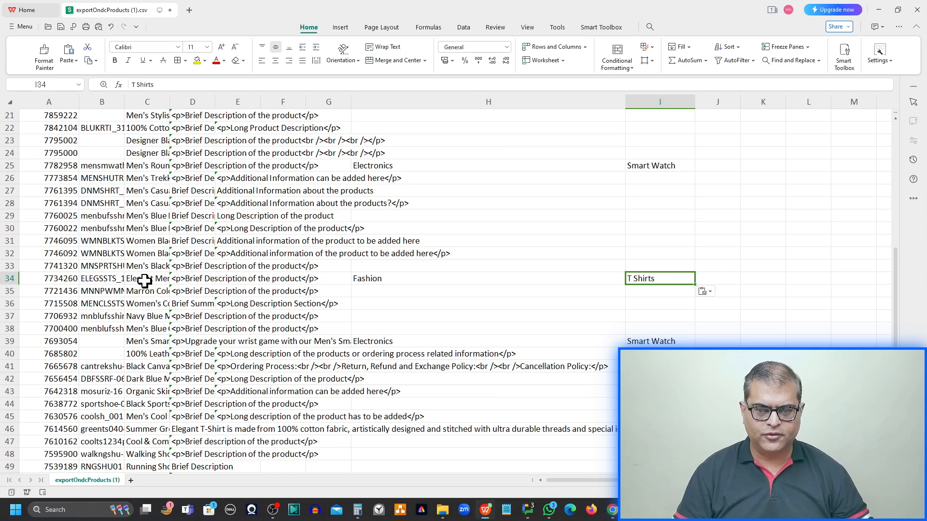
- Find the Organic Basmati Rice product in row 5 and select its ONDC PARENT CATEGORY cell
key(Left)
key(Left)
key(Left)
key(Left)
key(Left)
key(Left)
key(ctrl+Up)
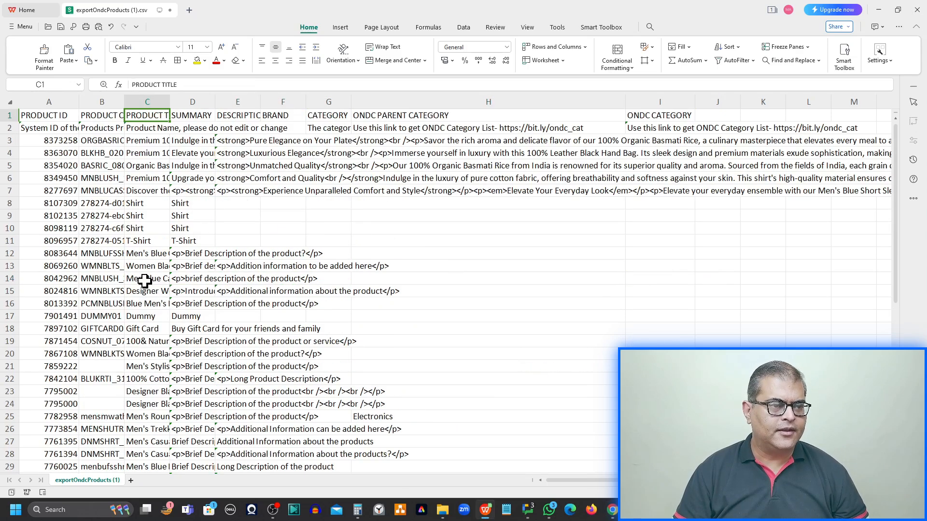
key(Down)
key(Down)
key(Down)
key(Down)
key(Down)
key(Up)
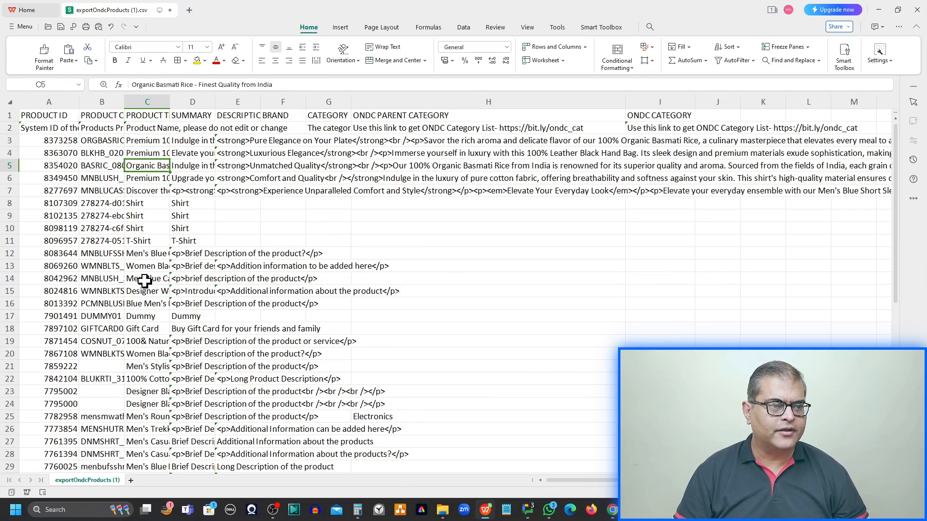
key(Right)
key(Right)
key(Right)
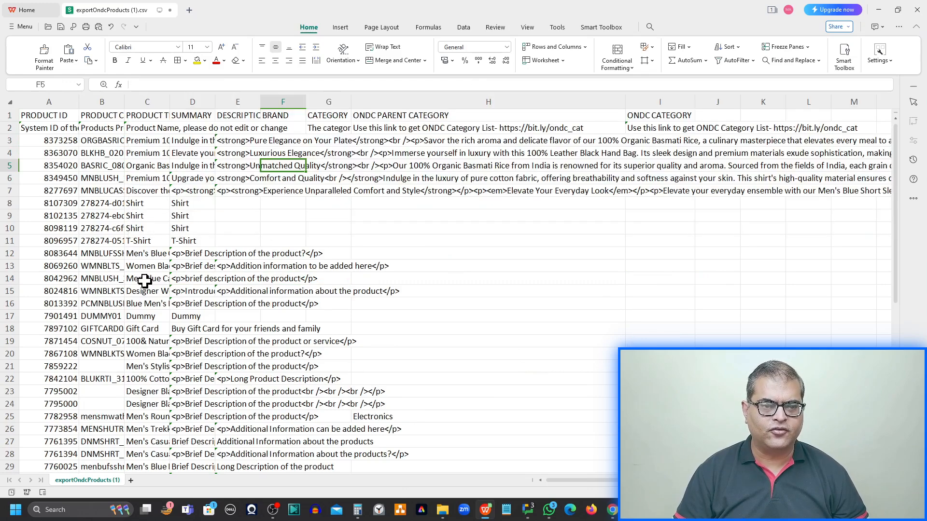
key(Right)
key(Right)
- Switch to the ONDC Category List and set its parent category to Grocery
key(alt+Tab)
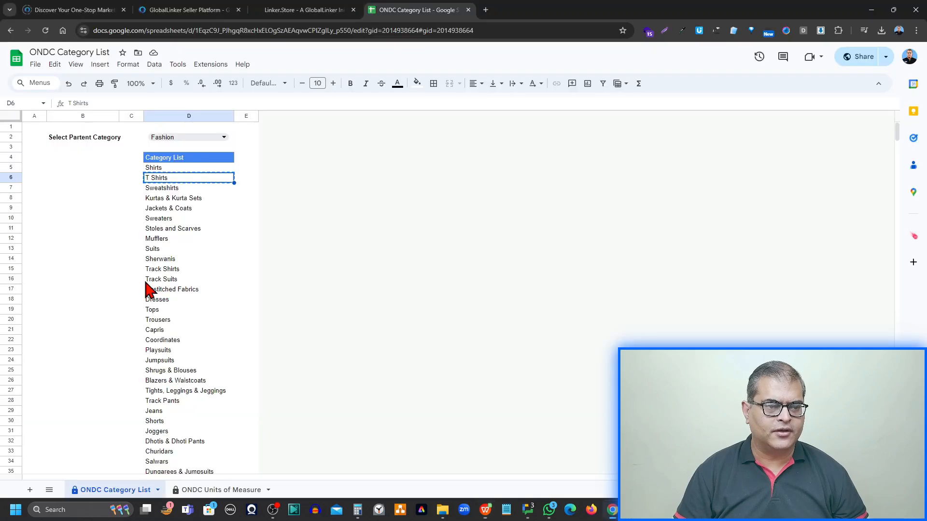
key(Up)
key(Up)
key(Up)
key(Up)
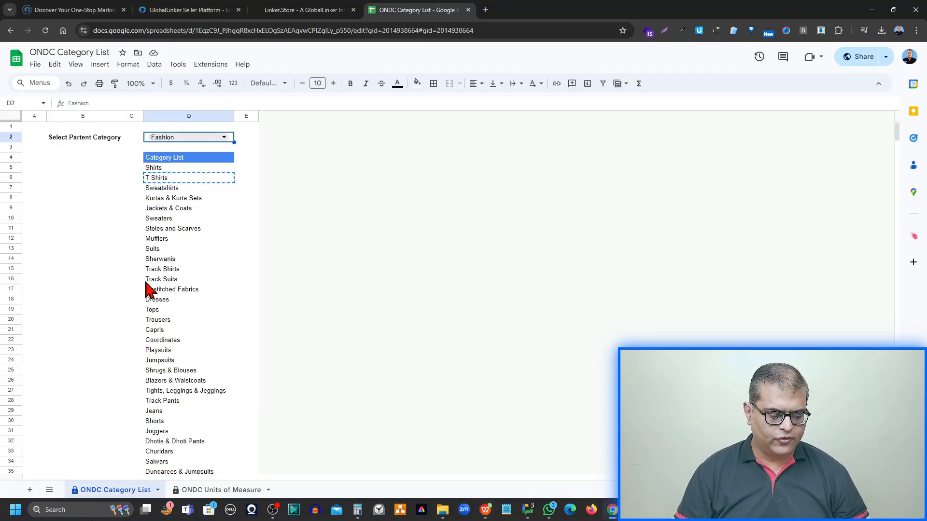
text(g)
key(Return)
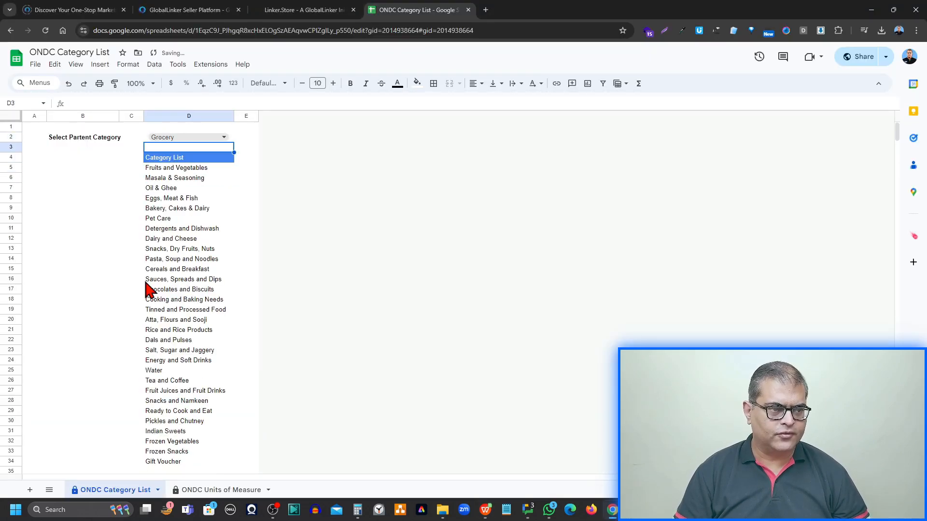
- Enter Grocery as the ONDC PARENT CATEGORY of the Organic Basmati Rice product in cell H5
key(alt+Tab)
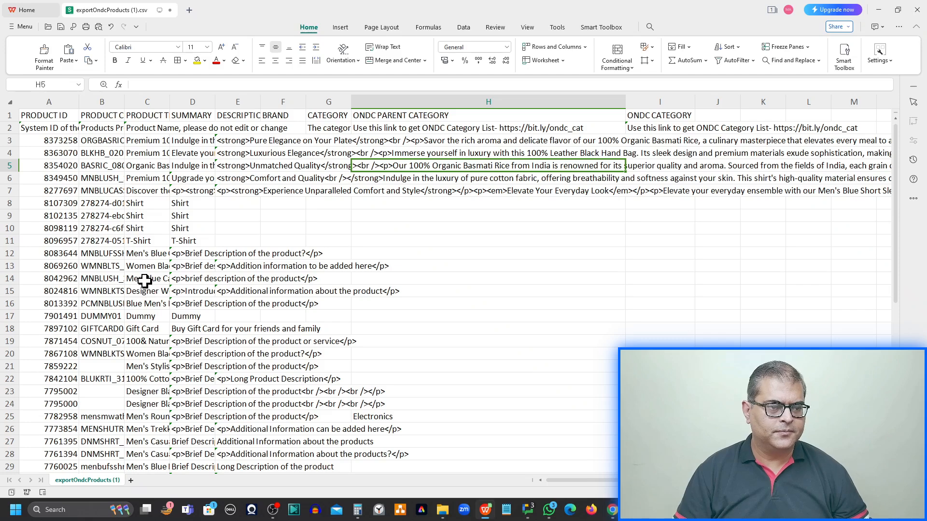
text(Grocery)
key(Right)
- Search the Grocery categories in the ONDC Category List for "rice" and select Rice and Rice Products
key(alt+Tab)
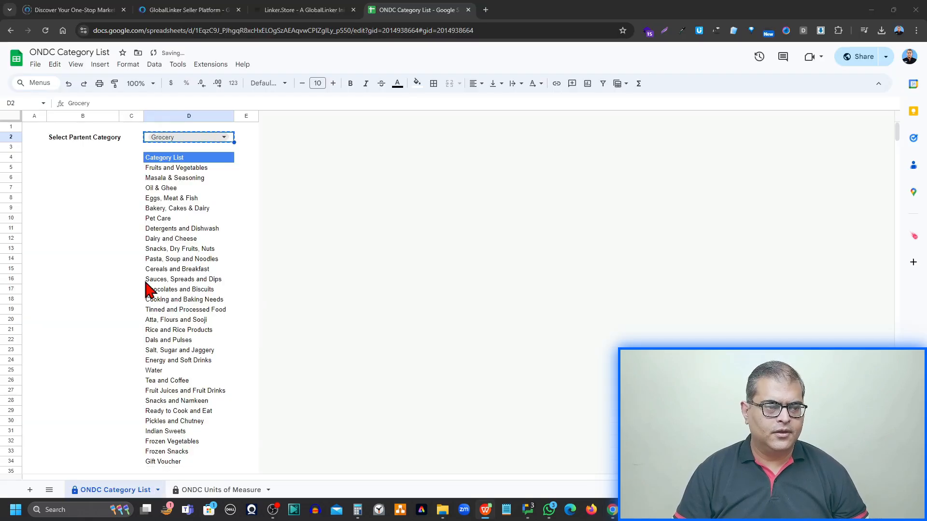
key(Down)
key(Down)
key(Down)
key(Down)
key(Down)
key(Down)
key(Down)
key(Down)
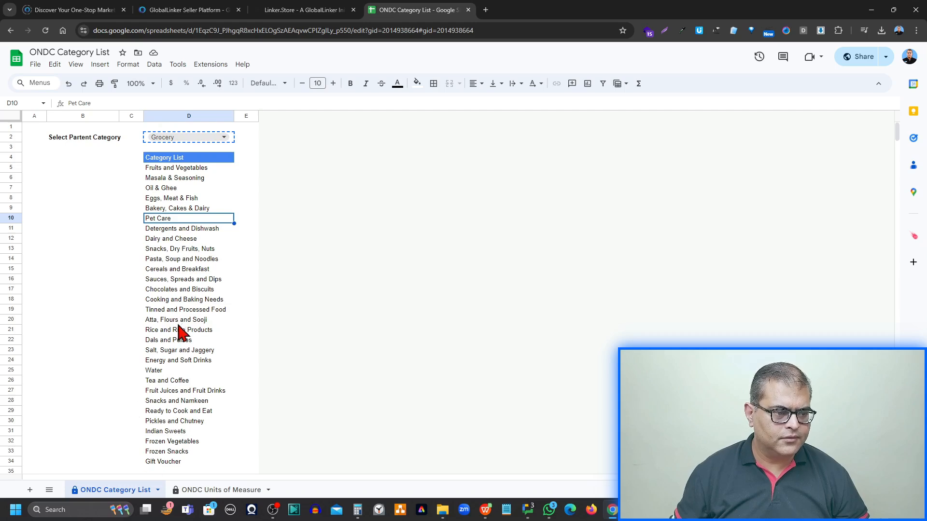
key(ctrl+f)
text(rice)
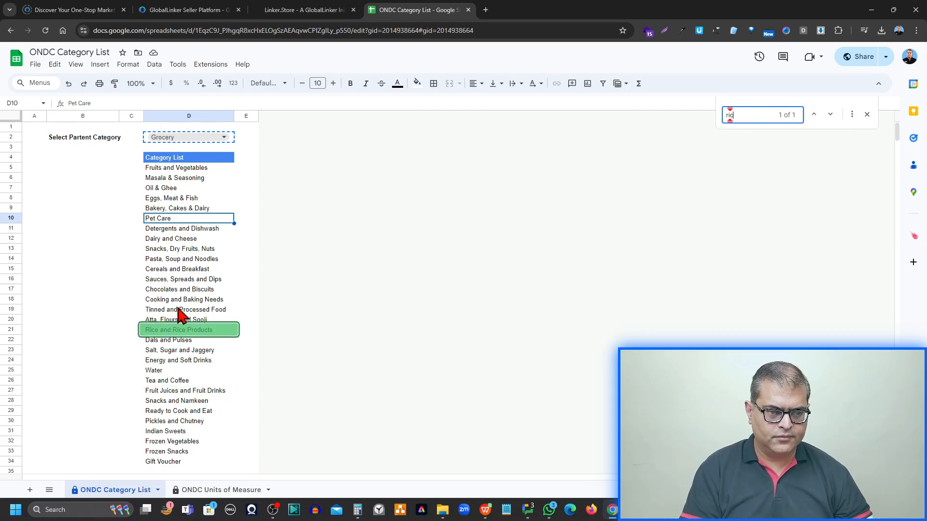
click(164, 332)
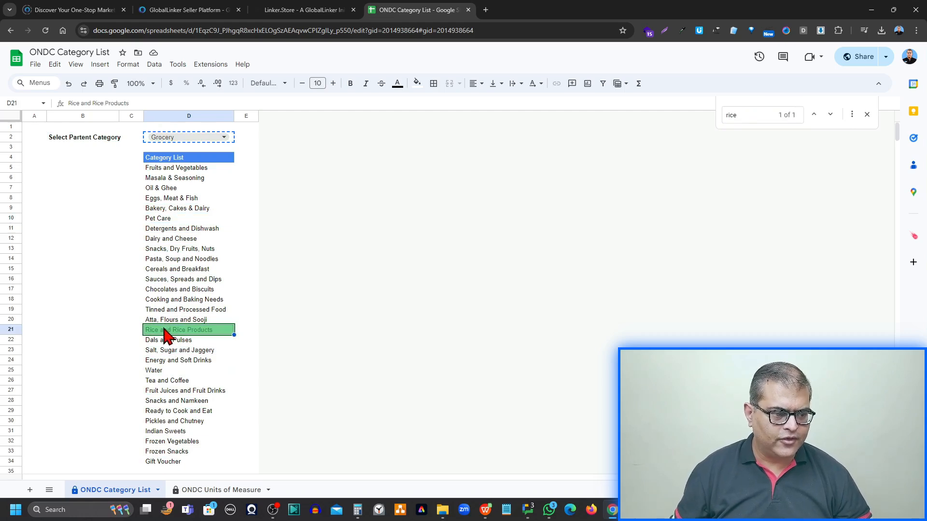
- Switch to the exported product file and enter Rice and Rice Products as the ONDC CATEGORY in cell I5
key(alt+Tab)
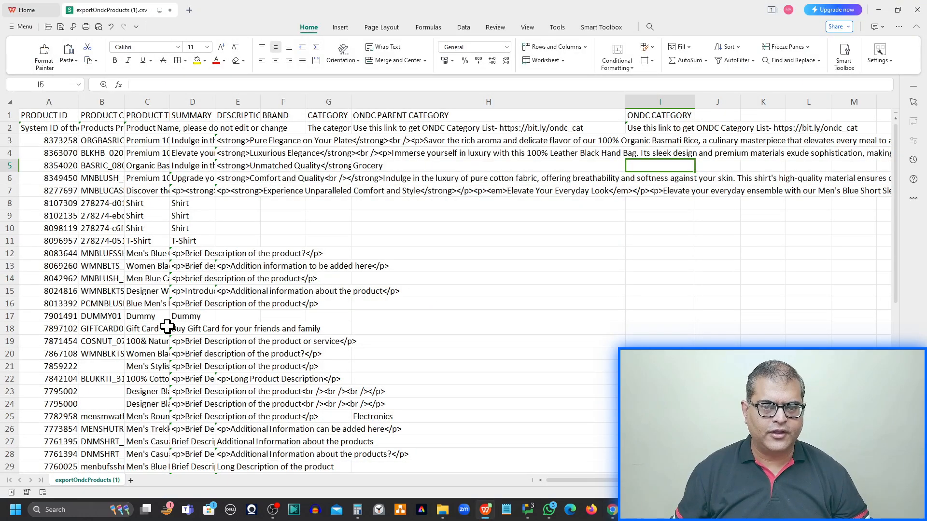
text(Rice and Rice Products)
click(463, 265)
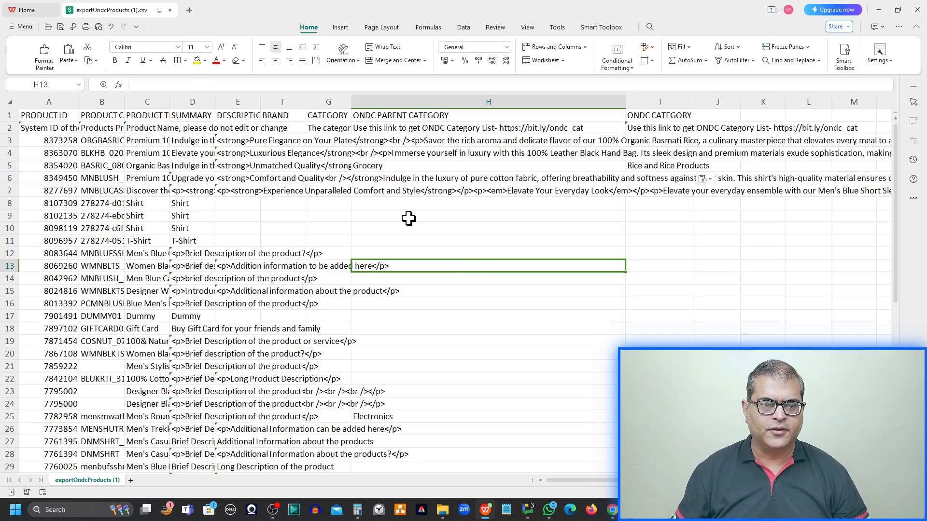
- Add an AutoFilter to the product table's header row and filter ONDC PARENT CATEGORY to show only blanks
click(46, 102)
key(ctrl+shift+Right)
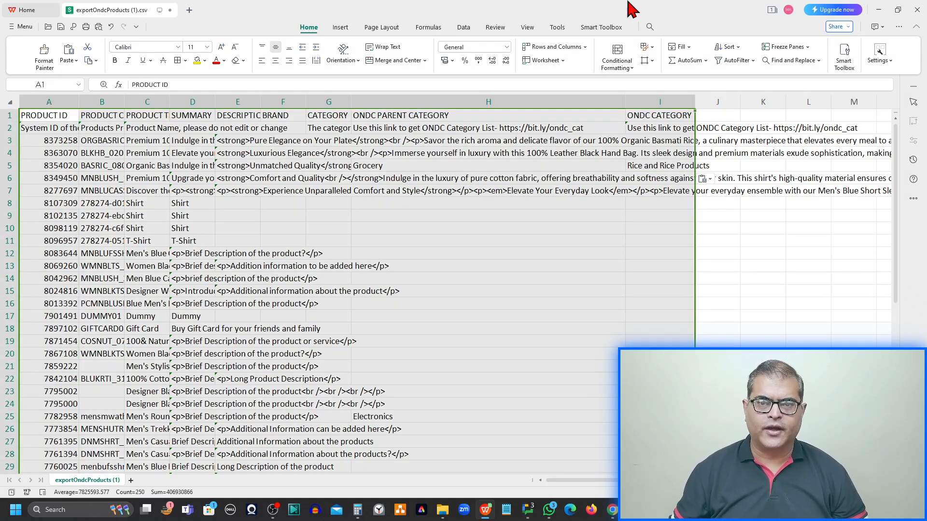
click(734, 59)
click(581, 181)
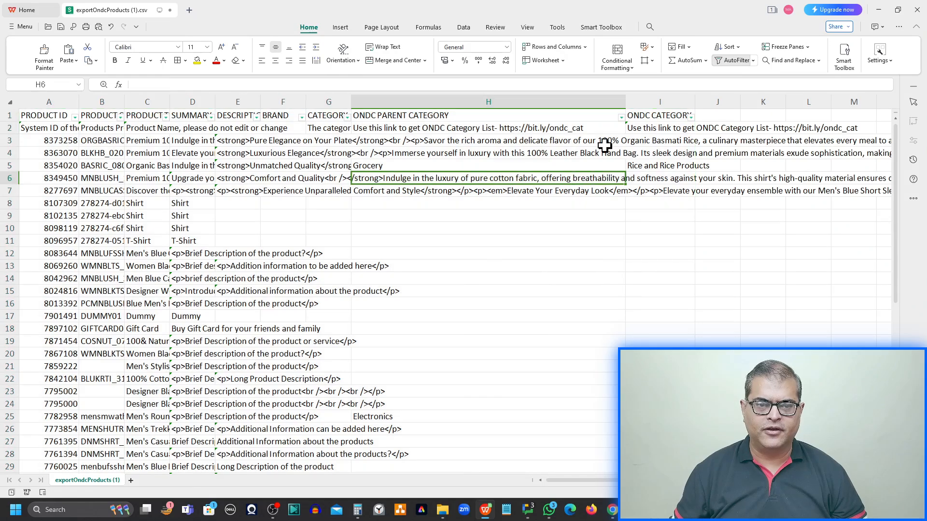
click(621, 117)
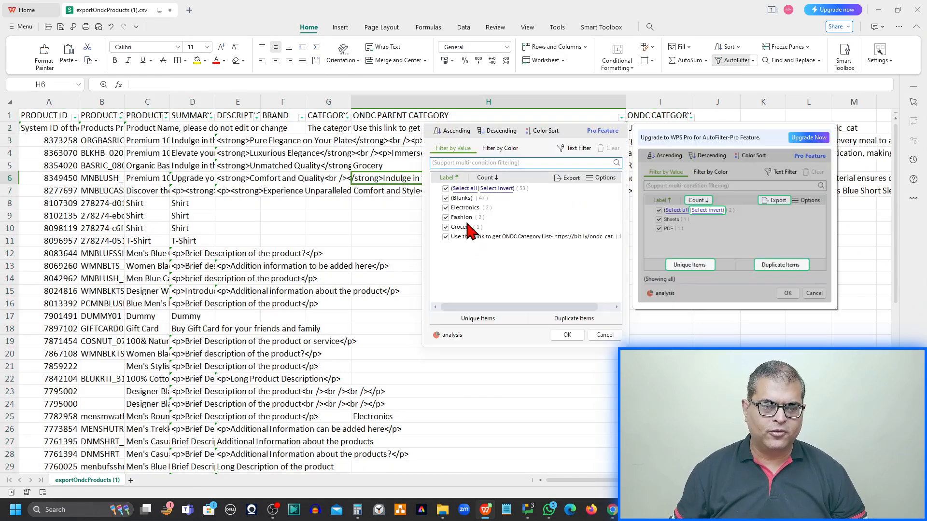
click(451, 189)
click(446, 198)
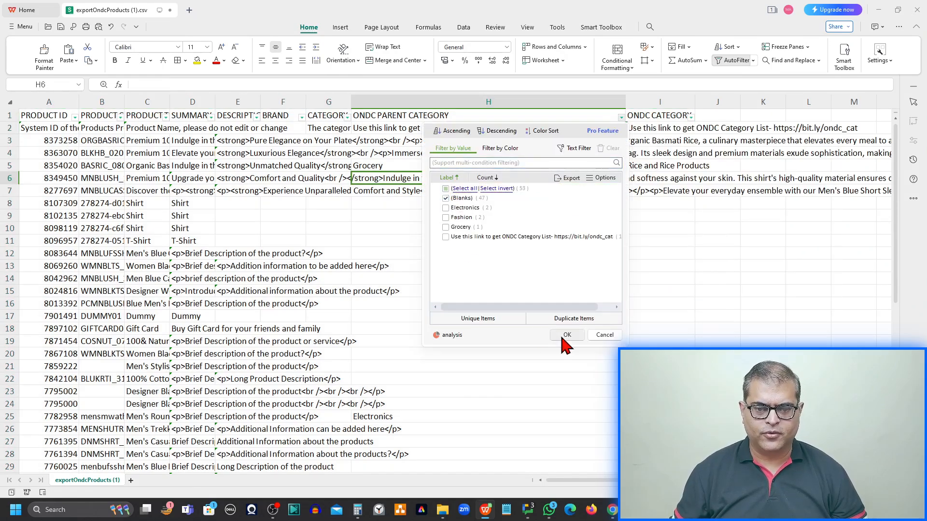
click(565, 335)
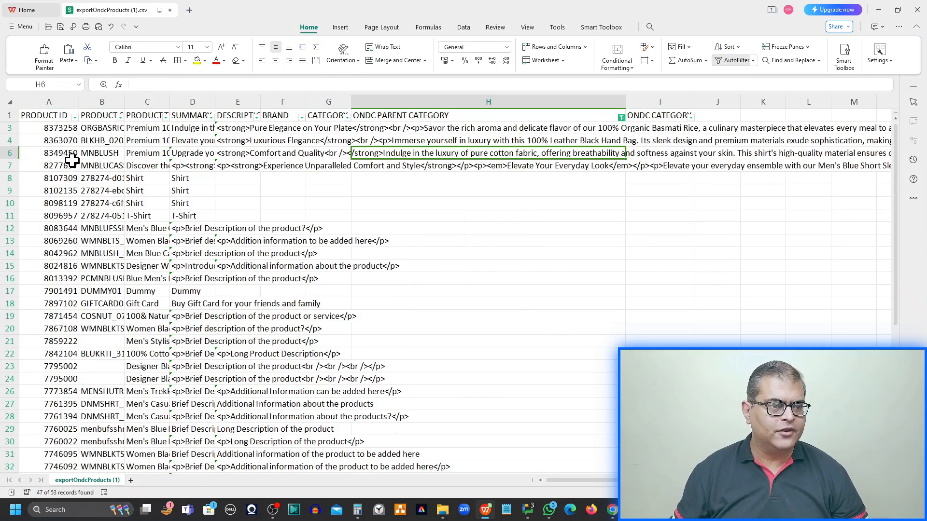
- Delete all the filtered product rows that have no ONDC parent category, starting from row 3
click(4, 128)
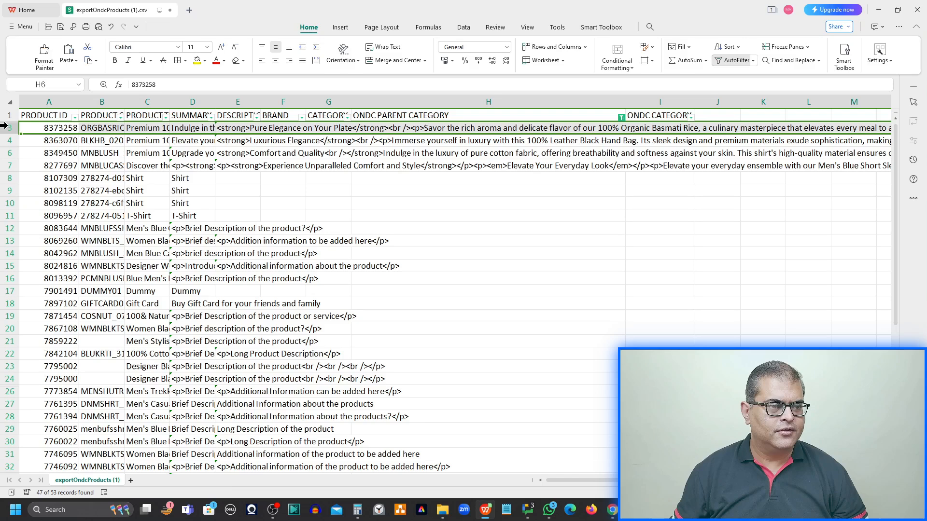
key(ctrl+shift+Down)
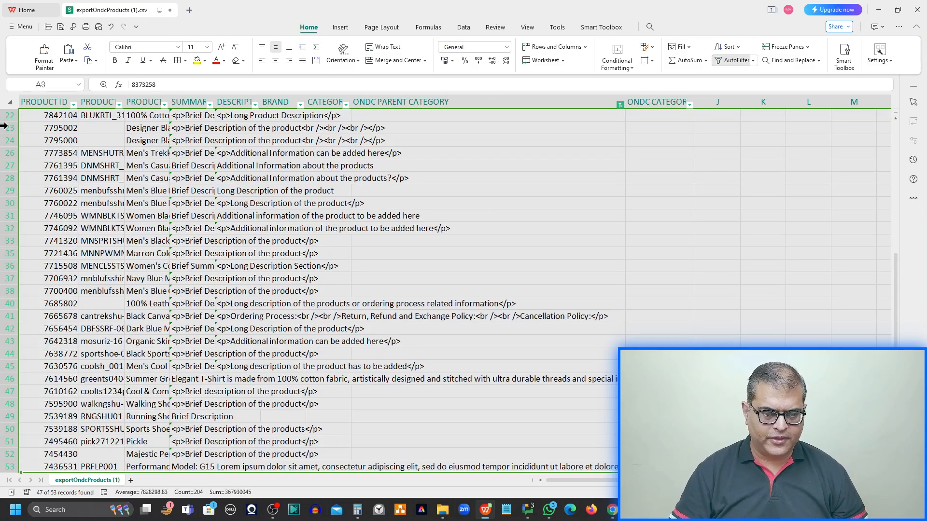
key(ctrl+minus)
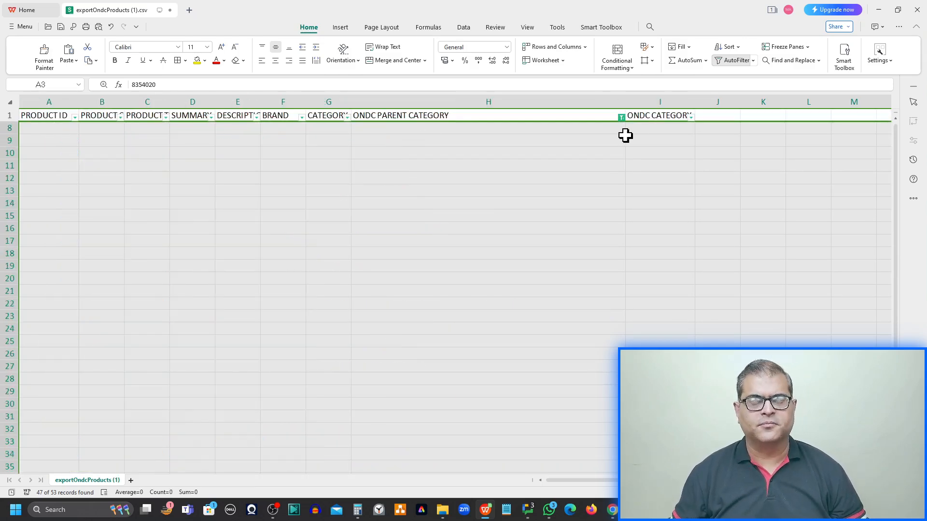
- Clear the ONDC PARENT CATEGORY filter and save the product file, keeping its CSV format
click(622, 117)
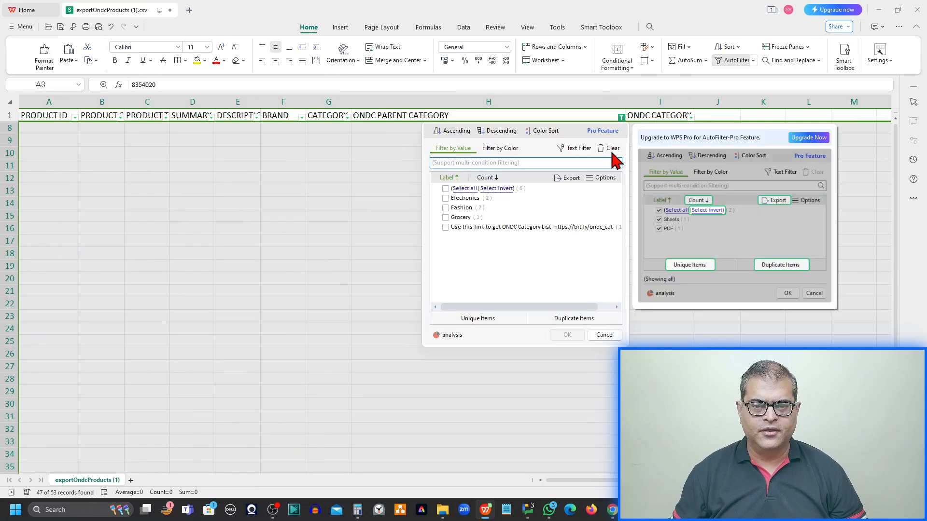
click(612, 149)
click(437, 230)
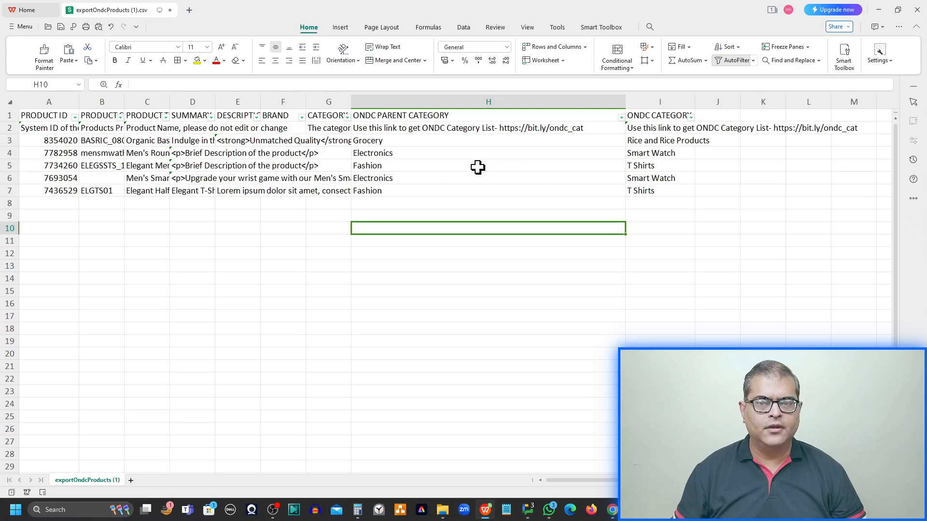
click(61, 27)
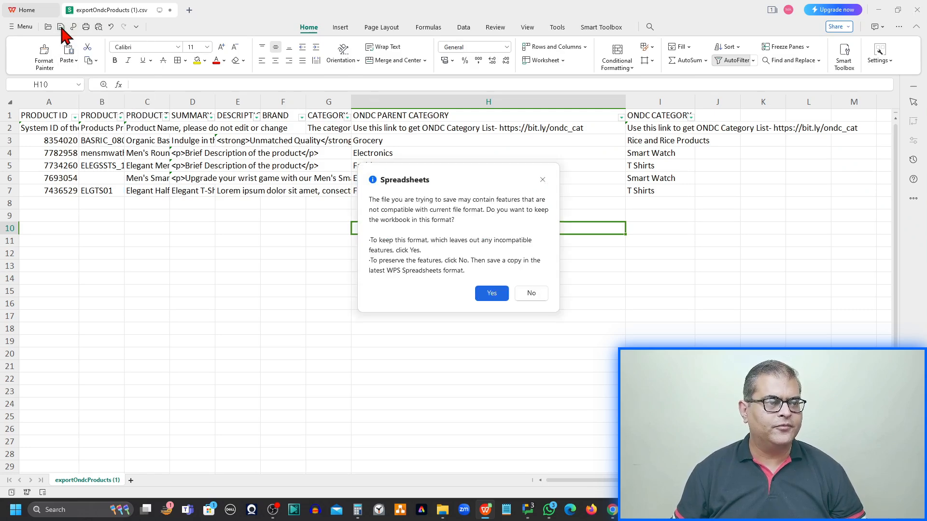
click(493, 292)
- Switch to the Linker.store Products page in the browser and start the ONDC category file upload
key(alt+Tab)
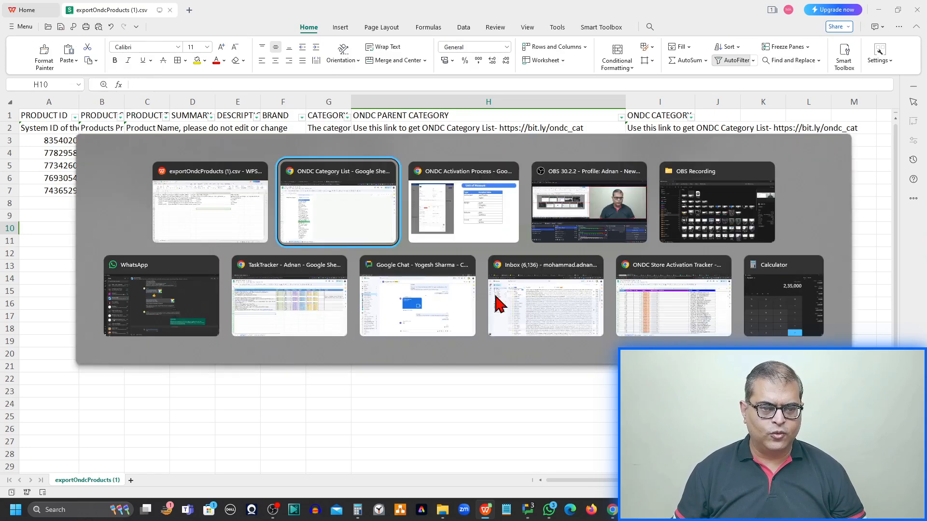
click(337, 231)
click(270, 9)
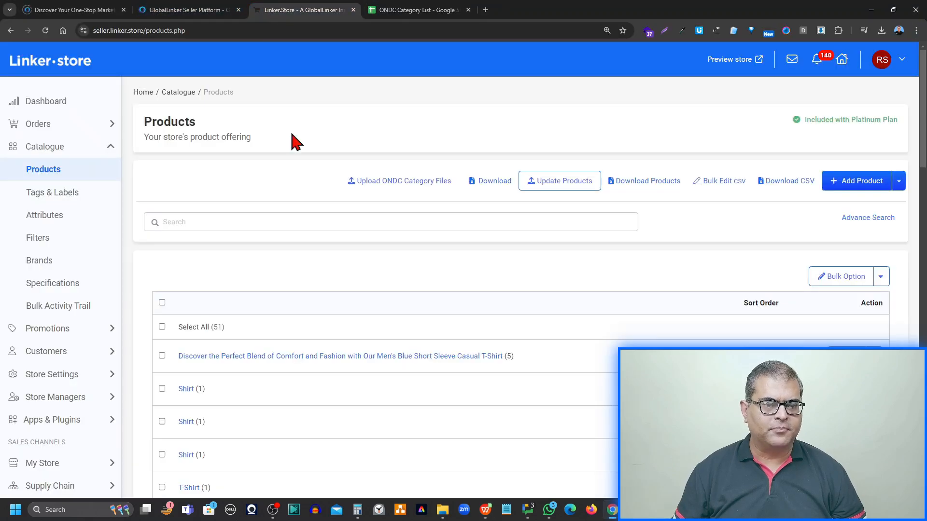
click(397, 186)
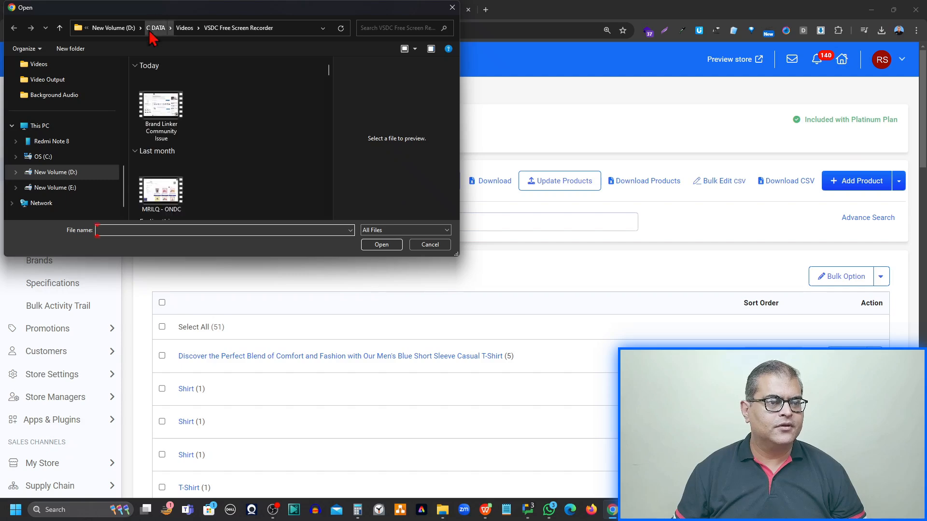
- Upload exportOndcProducts (1) from the V2 folder of Learn How to Update Products to Start Selling on ONDC, under LS Group on GL's Tutorial Videos
scroll(43, 87, up, 5)
scroll(56, 88, up, 3)
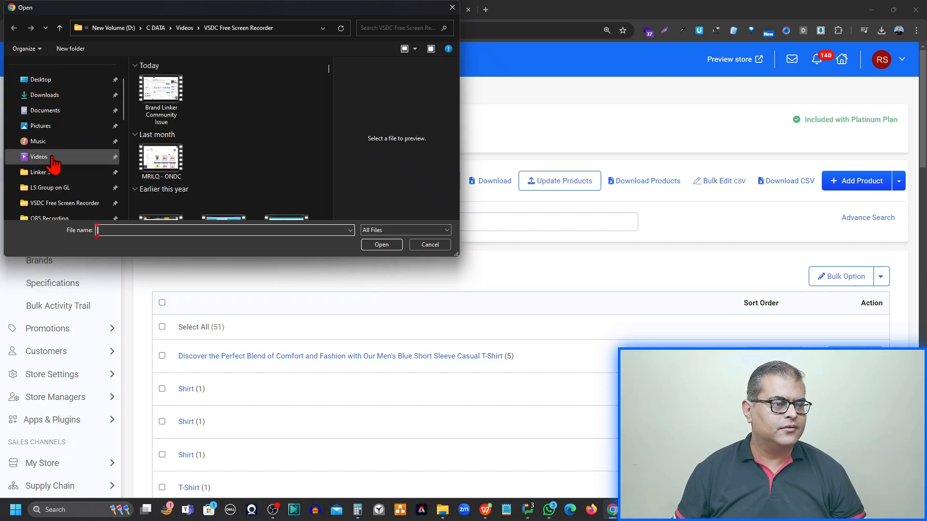
click(51, 188)
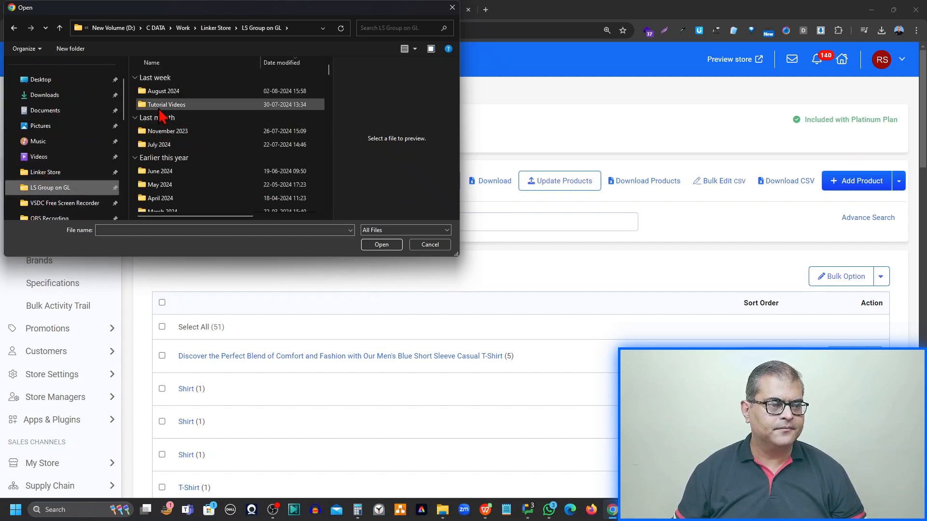
double_click(162, 104)
double_click(163, 92)
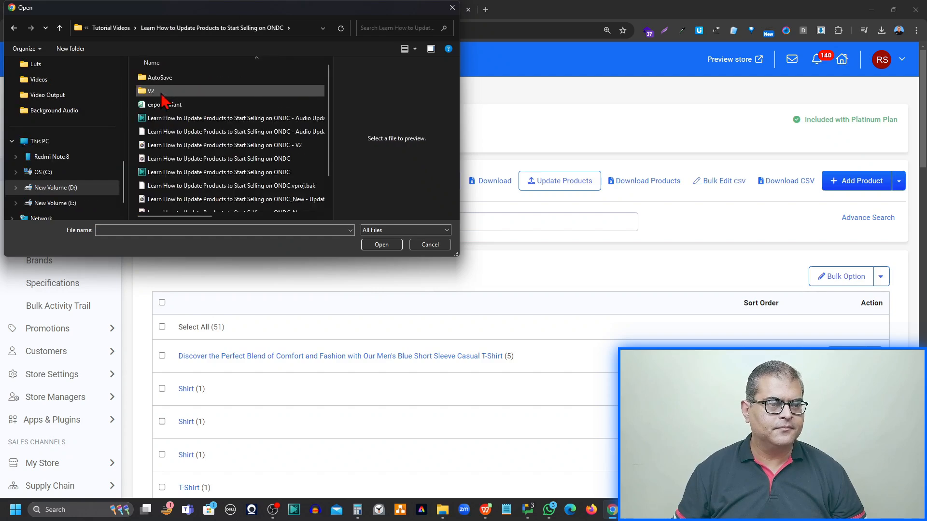
double_click(154, 93)
click(169, 78)
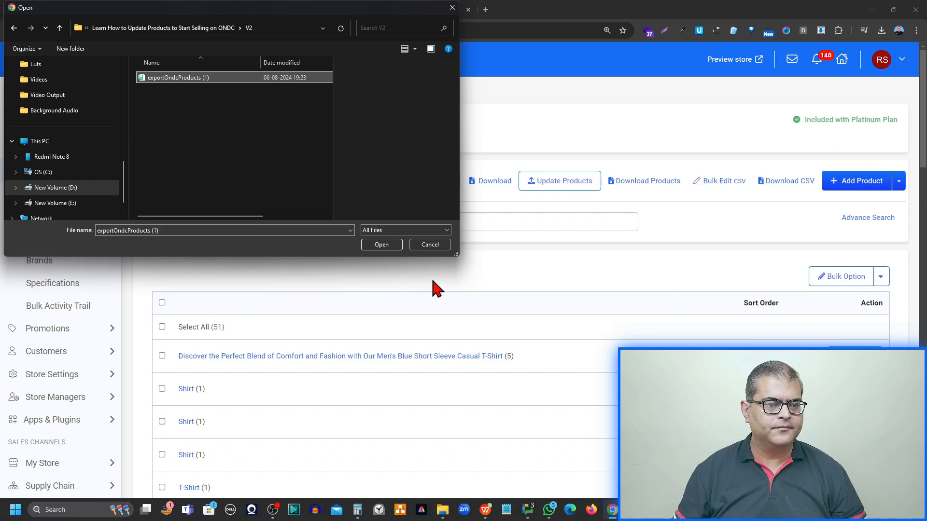
click(380, 247)
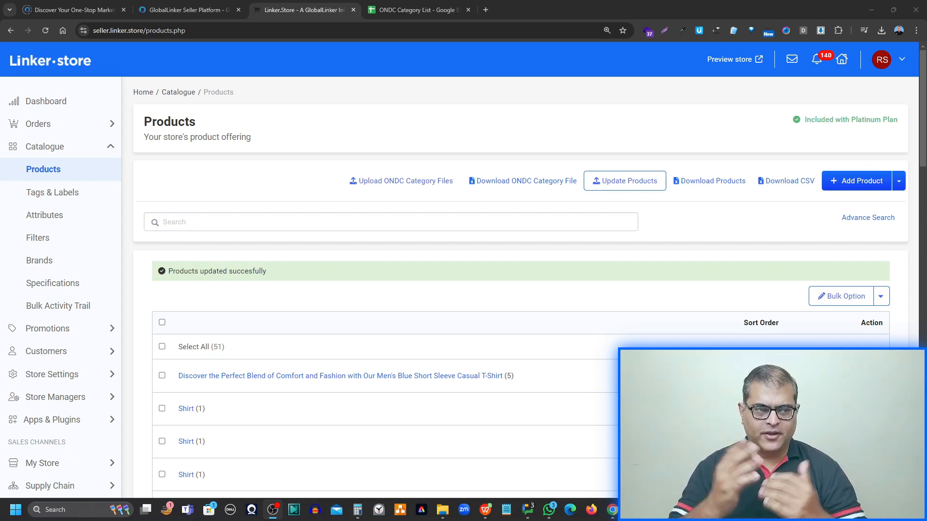
- Download the product CSV from the reloaded Products page as exportVariant into the V2 folder and open it
click(49, 30)
click(54, 29)
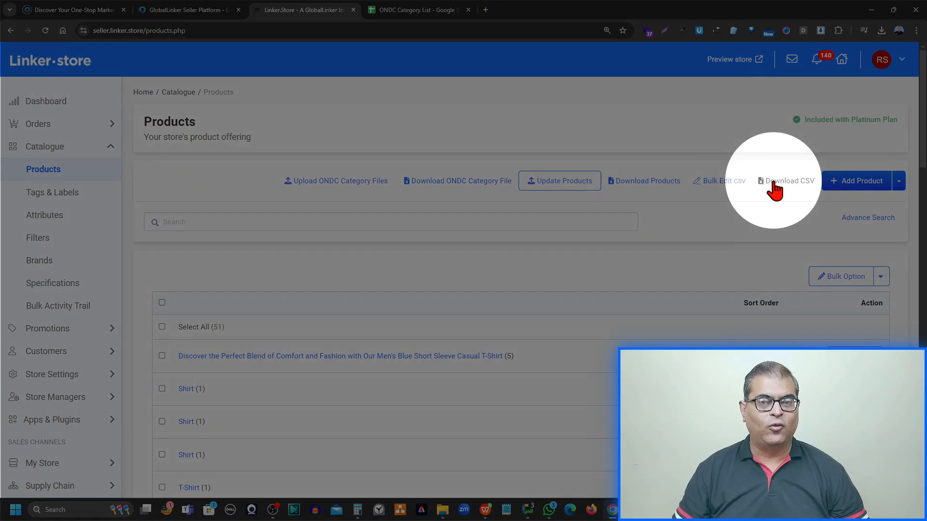
click(774, 182)
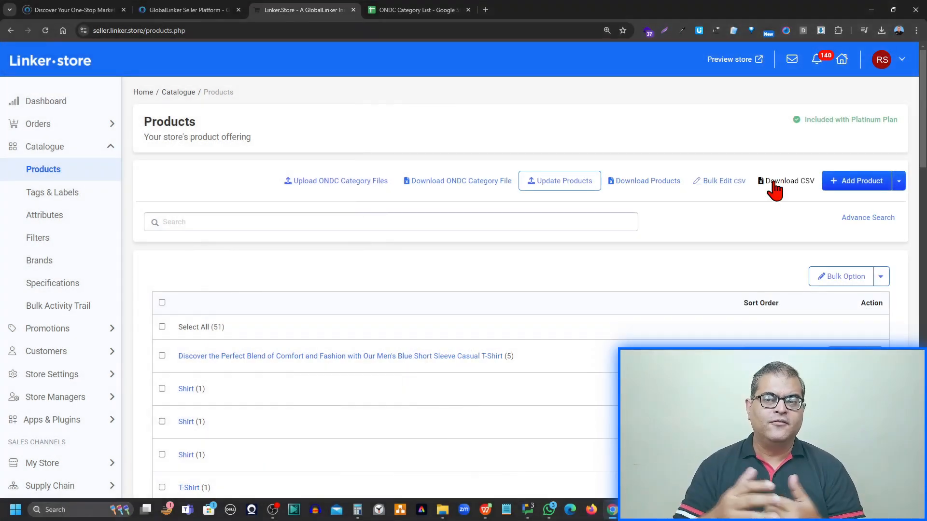
click(773, 182)
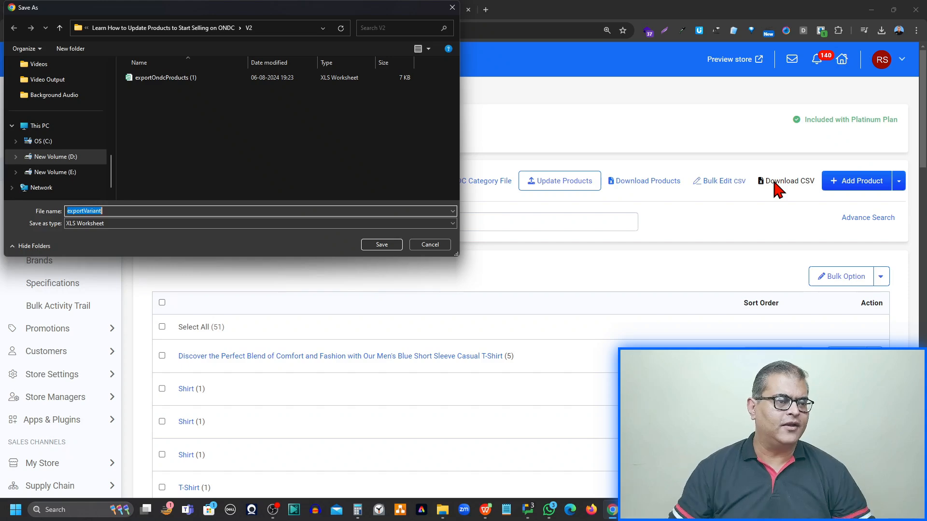
click(386, 246)
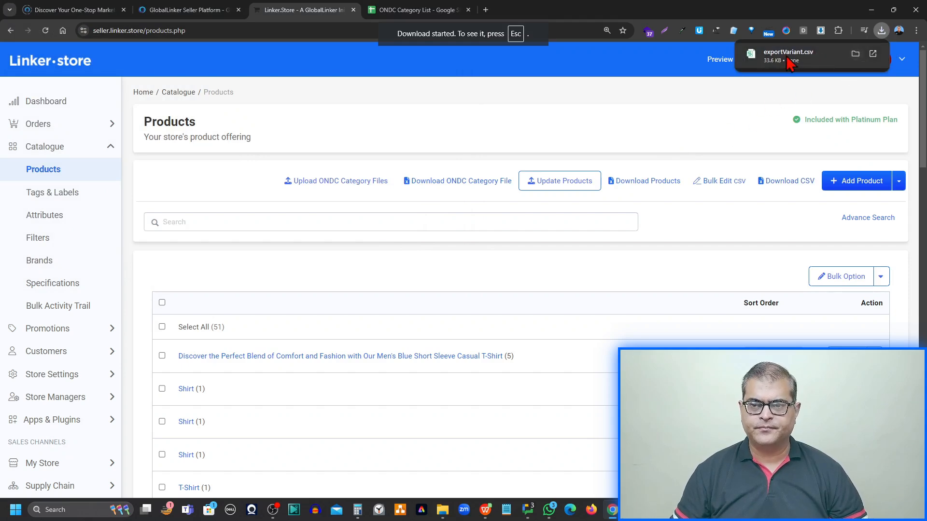
click(790, 62)
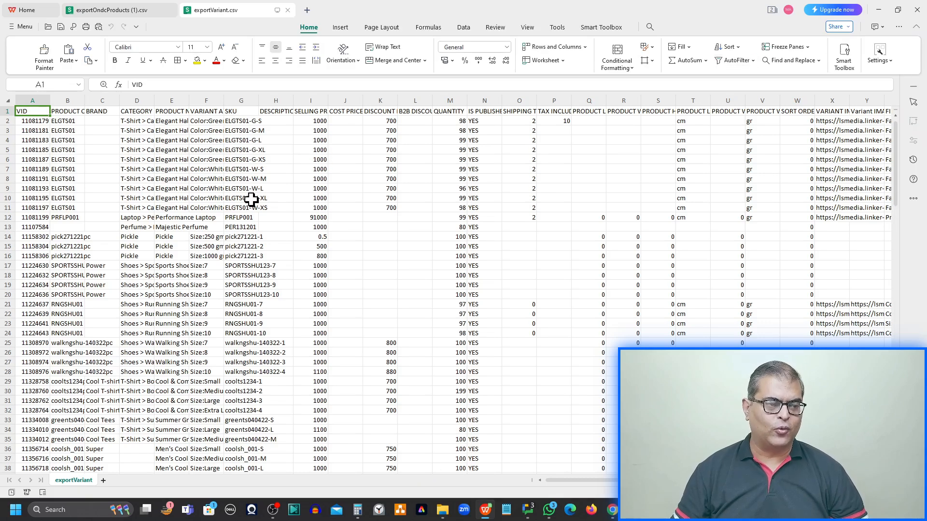
- Look through the exportVariant sheet for the ONDC columns and select the net_unit header in cell AO1
scroll(249, 198, down, 4)
scroll(249, 197, up, 4)
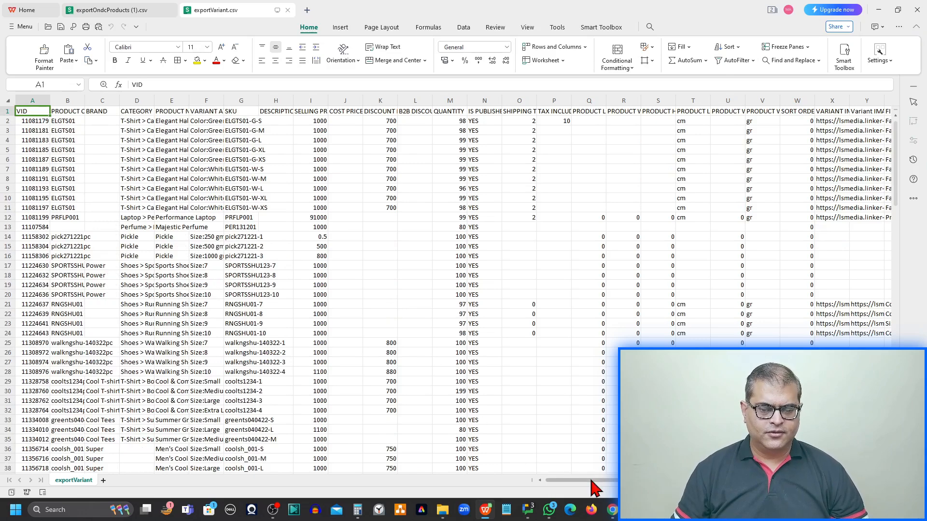
mouse_move(592, 481)
mouse_down()
mouse_move(762, 481)
mouse_move(605, 482)
mouse_up()
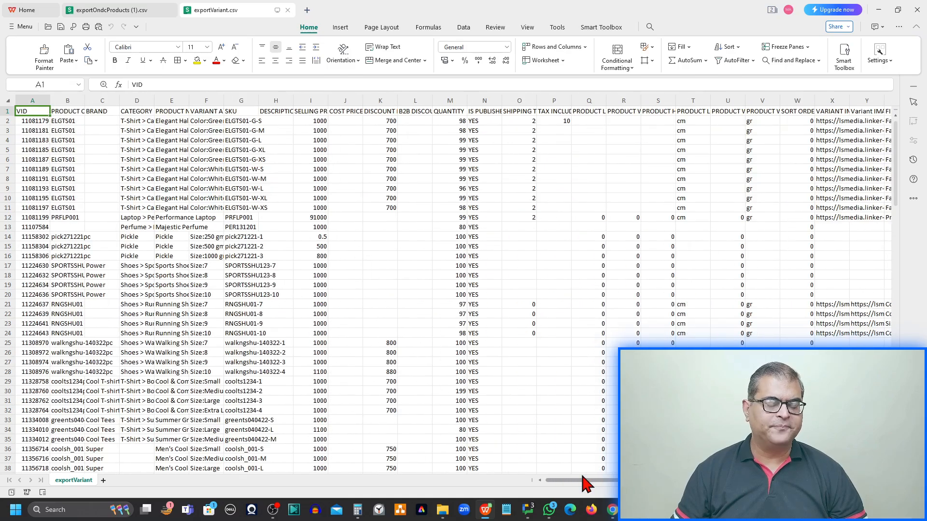
drag(586, 482, 659, 483)
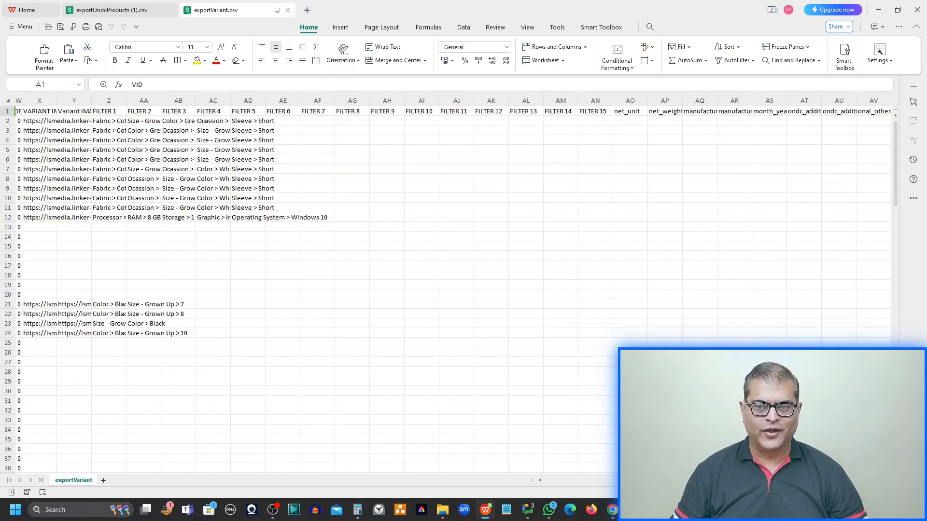
click(621, 121)
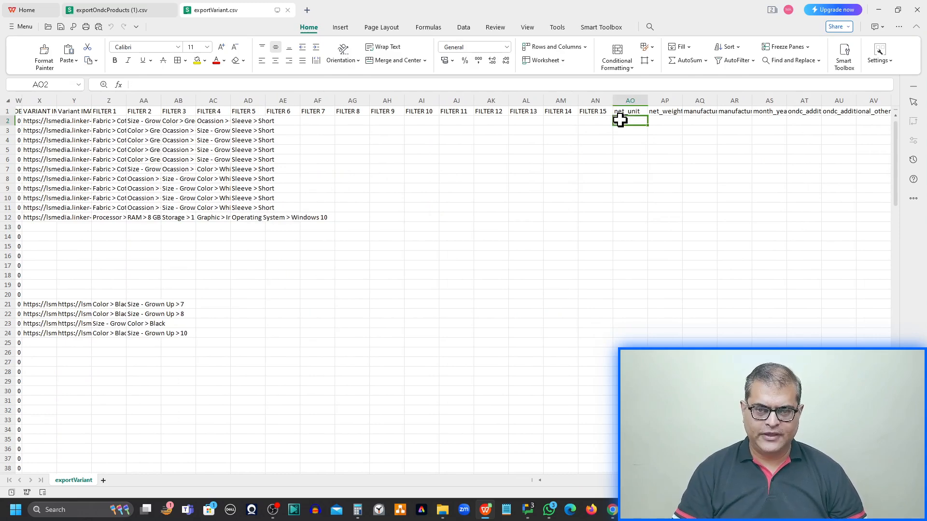
key(Up)
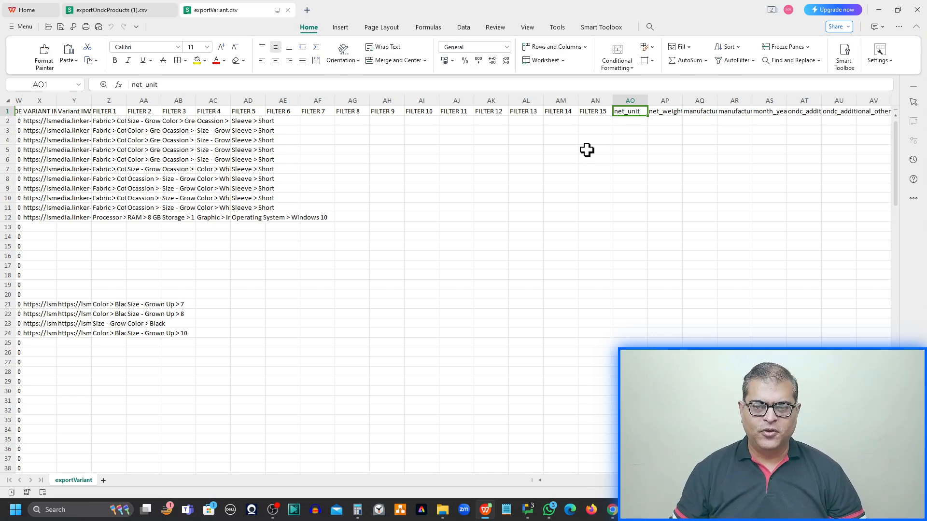
- Enlarge the exportVariant sheet and compare its first columns from VID with the ONDC columns starting at net_unit
scroll(586, 150, up, 3)
scroll(587, 150, up, 1)
scroll(587, 150, down, 1)
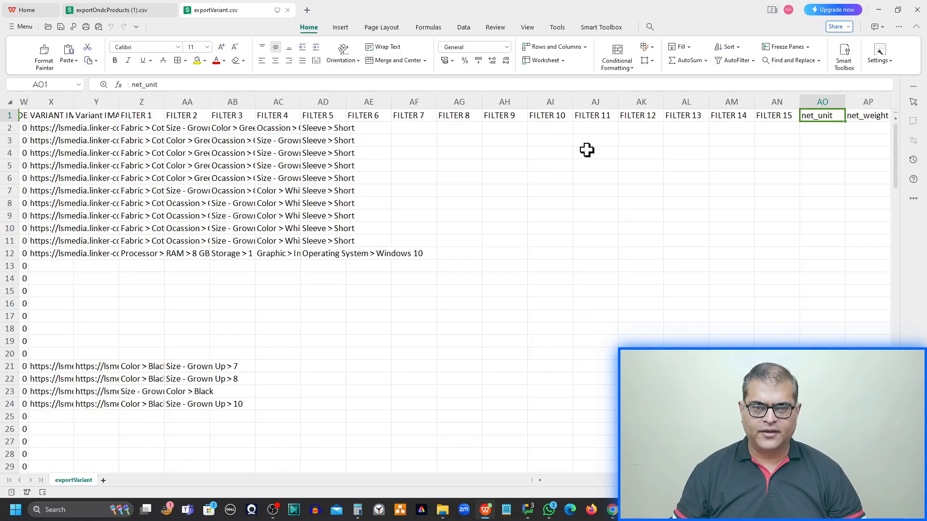
scroll(454, 283, right, 3)
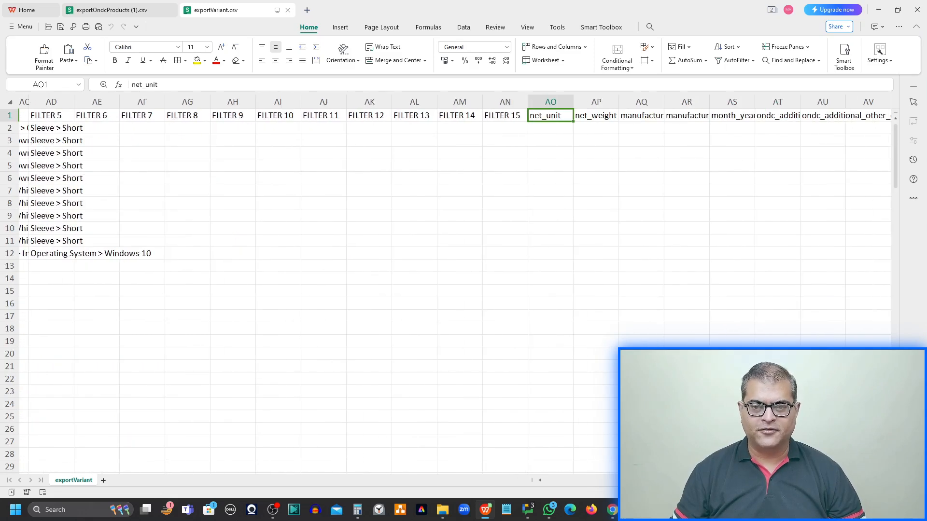
drag(754, 481, 525, 479)
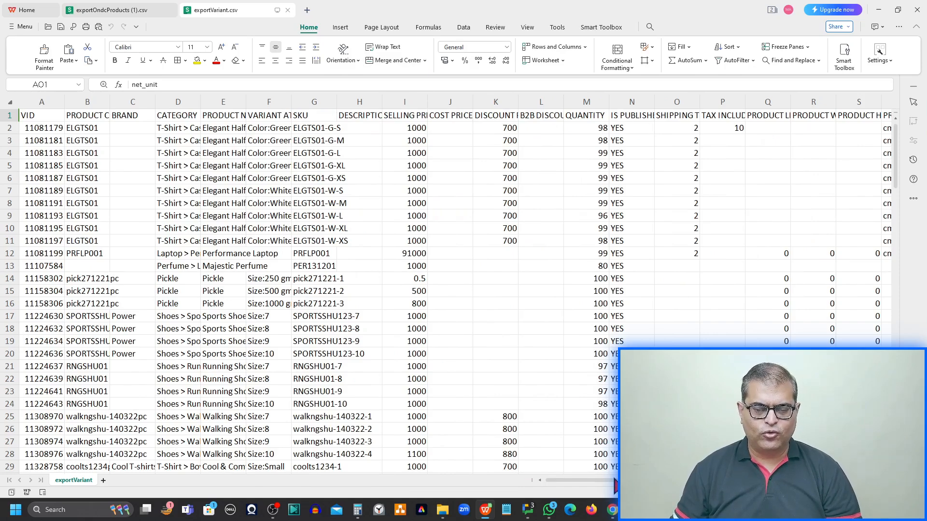
drag(616, 480, 785, 480)
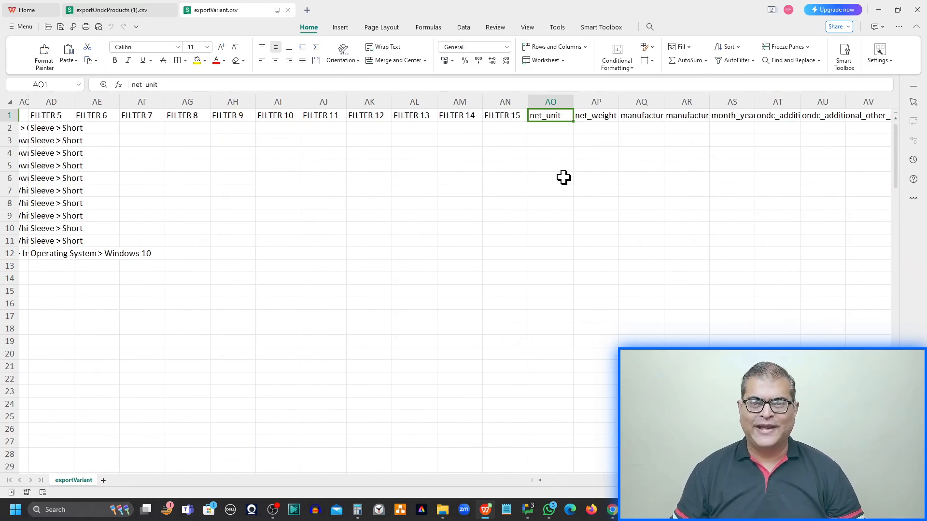
- Examine the sample ONDC entries in row 54 of the exportVariant sheet, from net_unit through column AU
scroll(564, 177, down, 12)
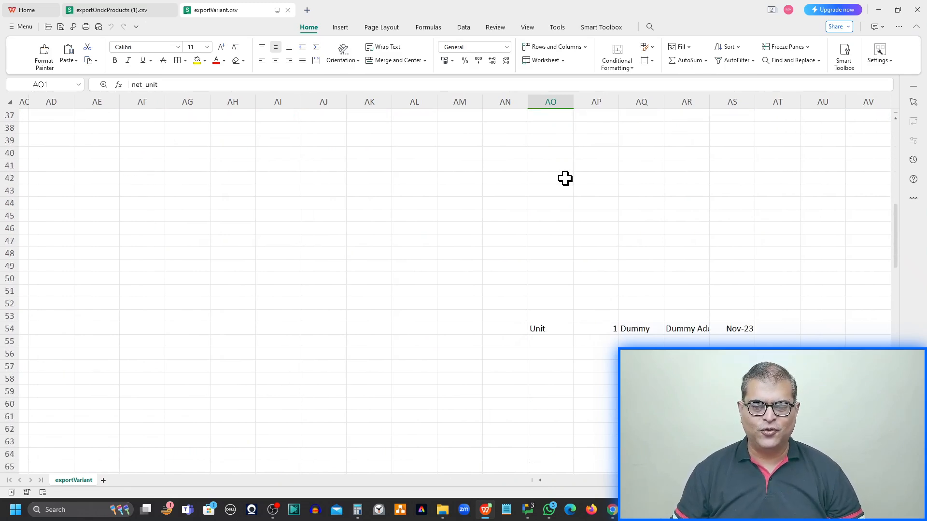
scroll(564, 179, up, 12)
scroll(566, 178, down, 11)
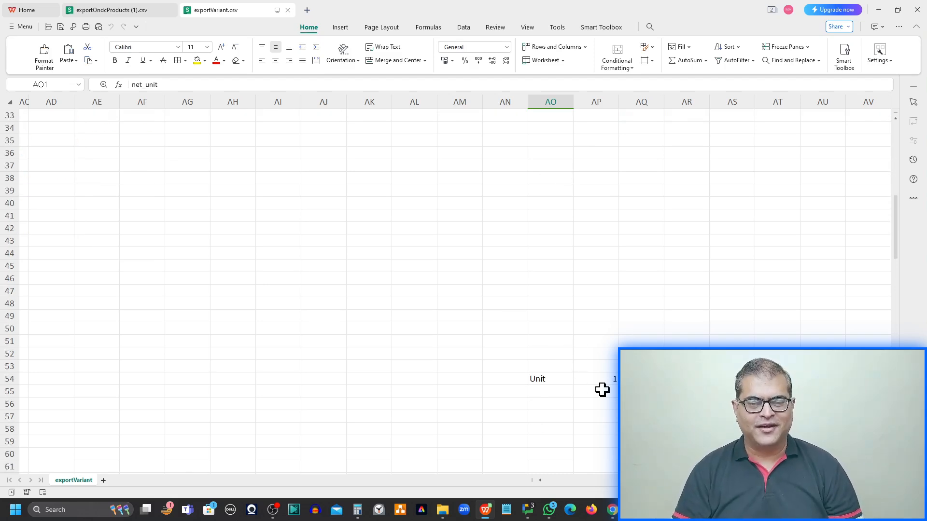
click(548, 379)
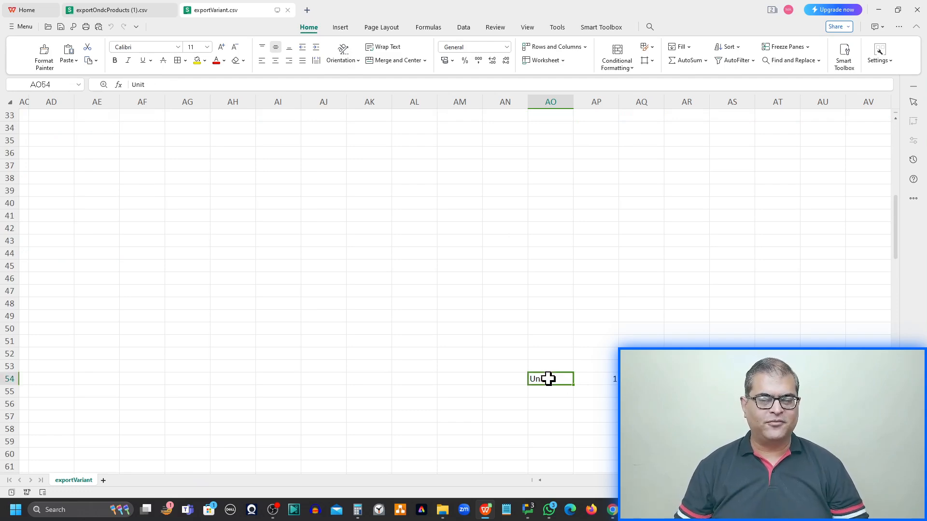
click(608, 381)
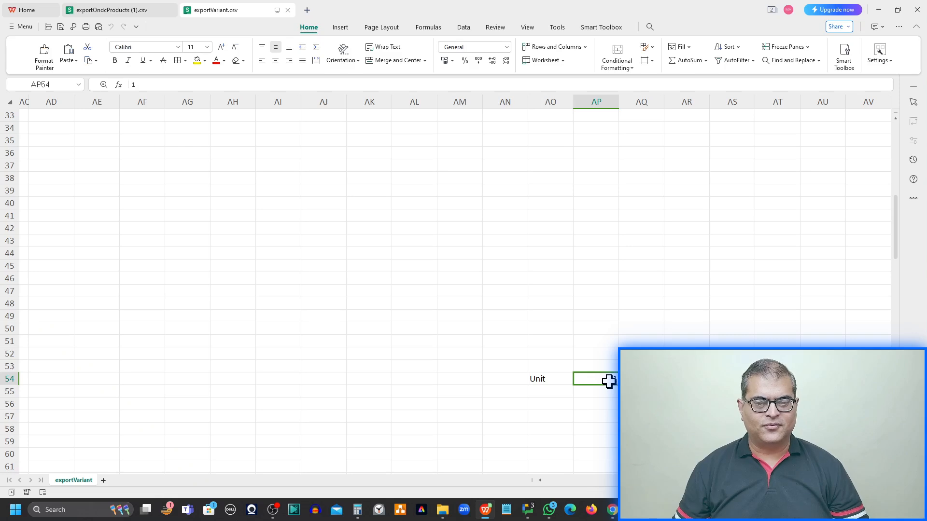
scroll(591, 386, up, 2)
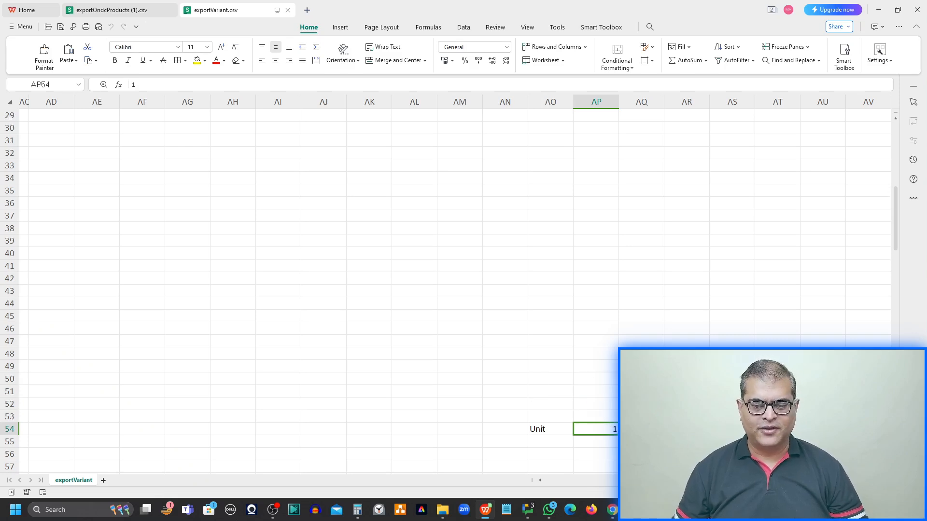
click(640, 429)
click(687, 429)
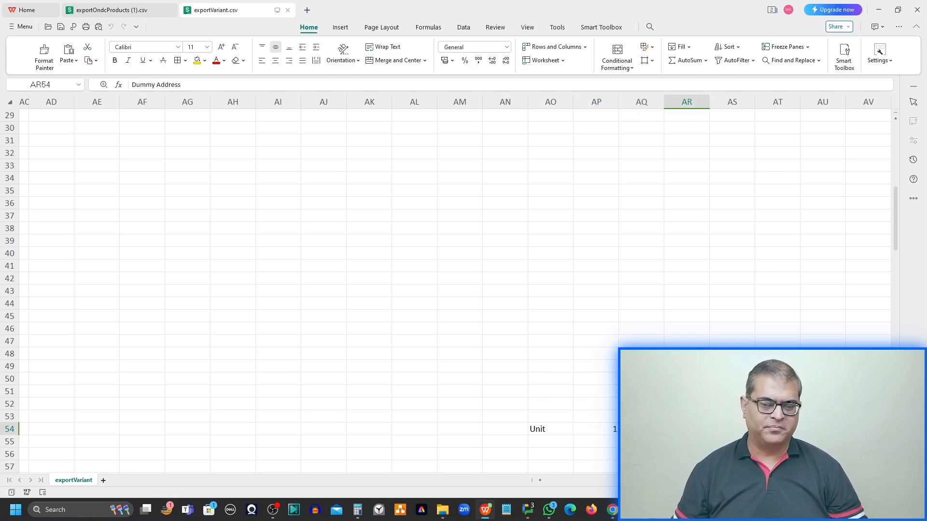
click(732, 429)
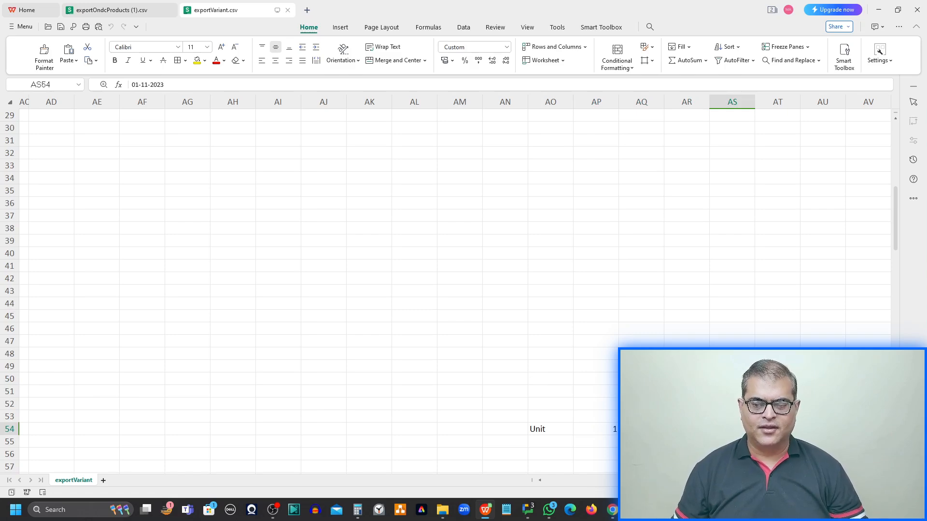
click(777, 429)
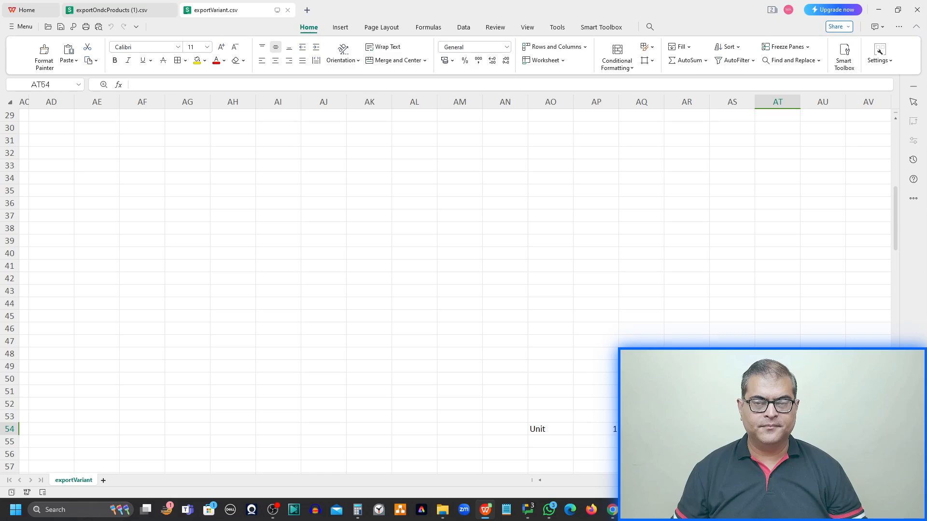
click(822, 429)
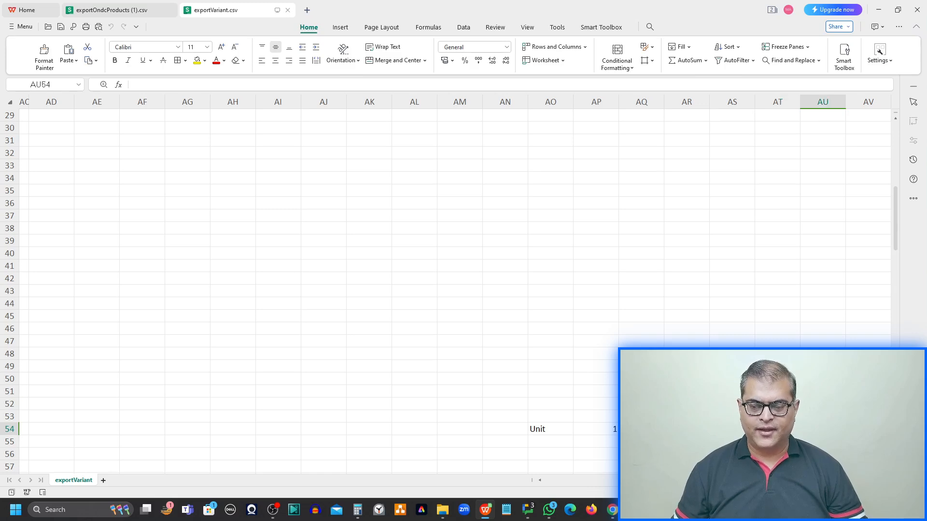
- Locate the ondc_additional_other_code column in the exportVariant sheet and enter 123456789 for it in row 54
scroll(823, 430, right, 2)
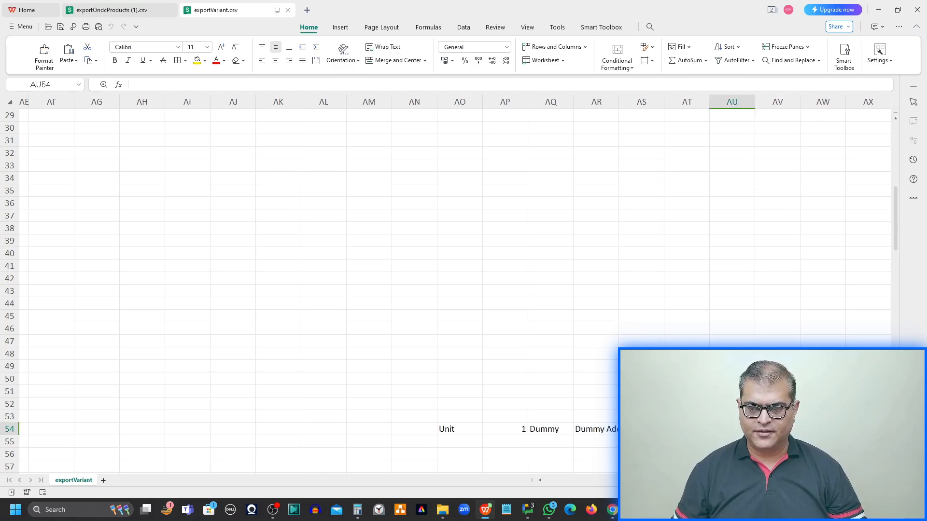
scroll(823, 429, up, 10)
scroll(823, 429, down, 10)
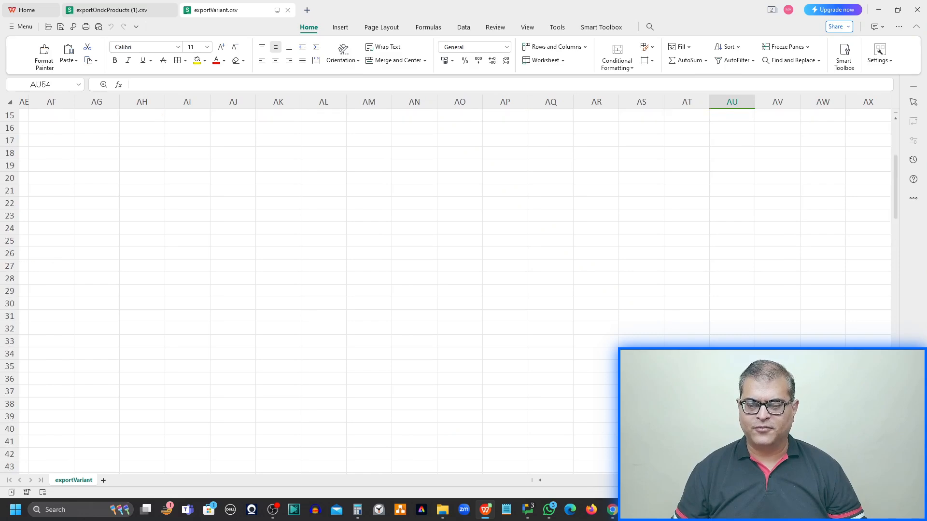
scroll(823, 429, up, 9)
scroll(822, 429, up, 2)
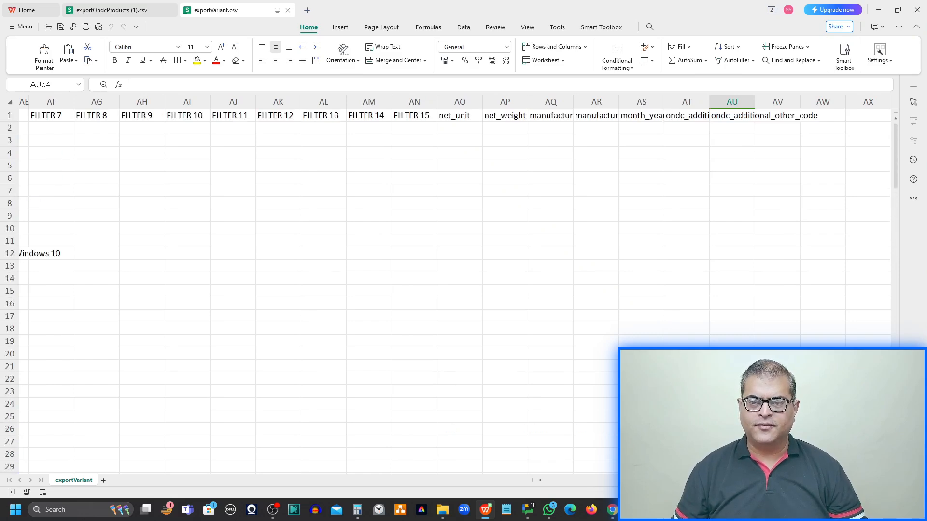
click(694, 117)
click(732, 115)
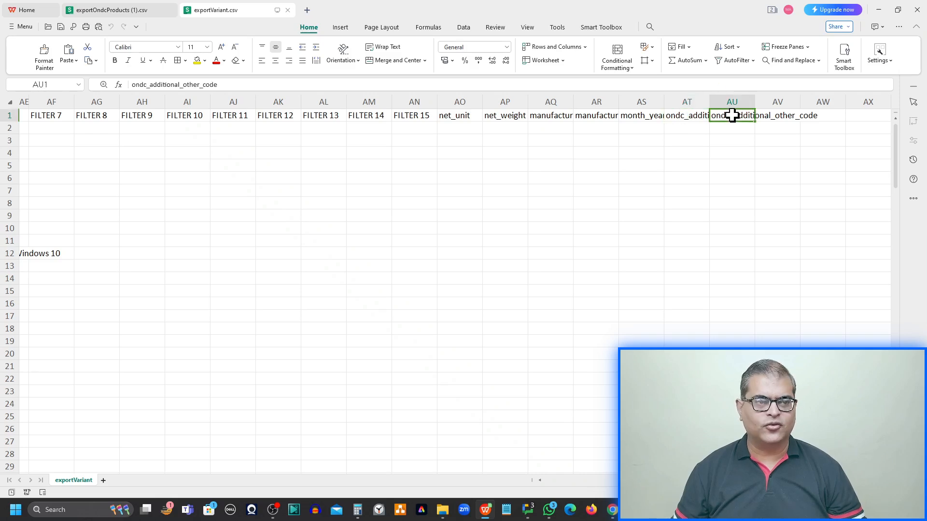
scroll(692, 342, down, 12)
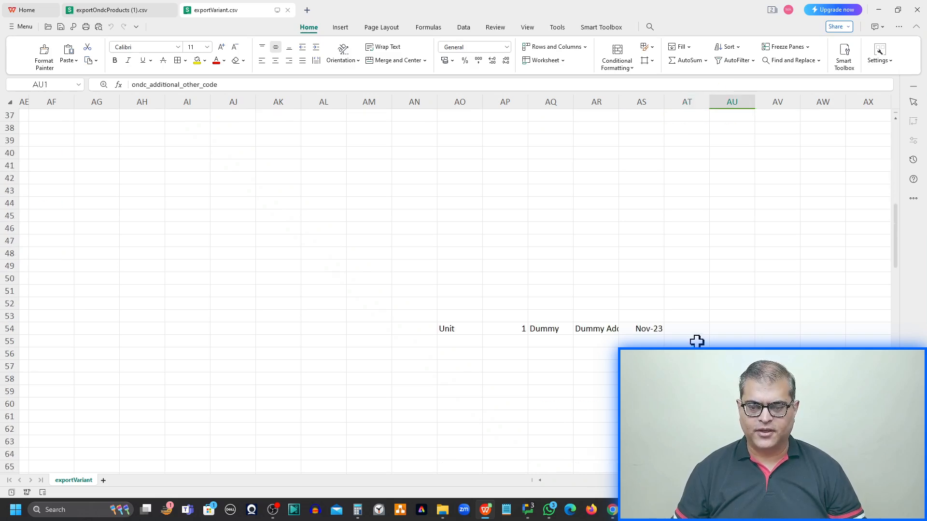
click(722, 328)
text(123456789)
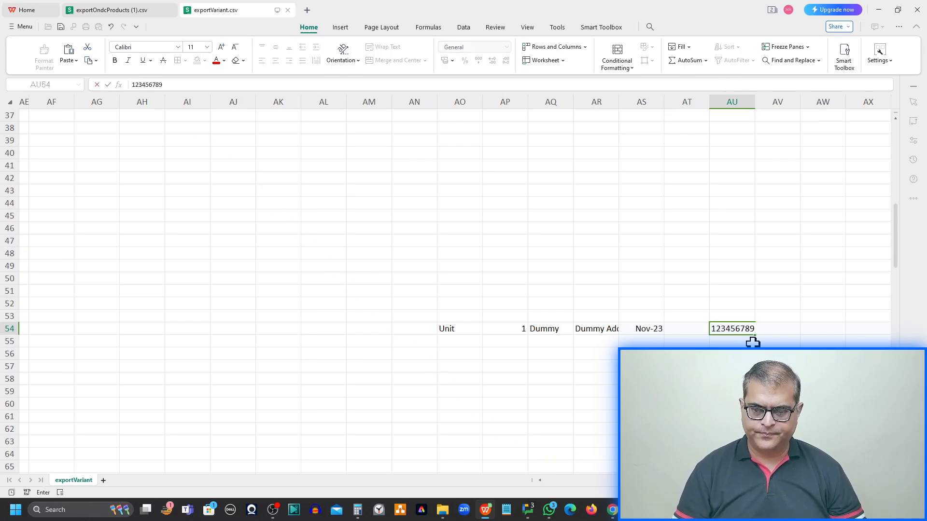
key(Return)
- Review the ONDC entries across row 54, going back and forth between net_unit and the additional code columns
key(Up)
key(Left)
key(Left)
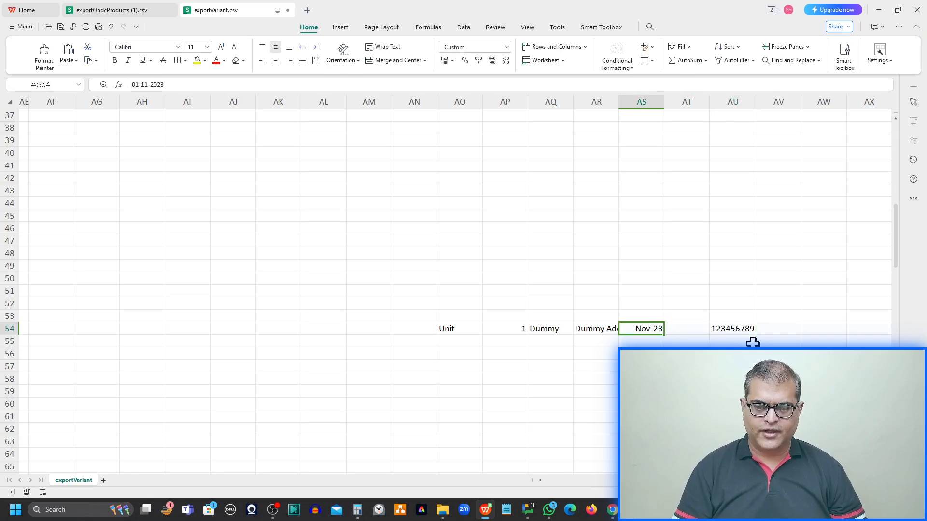
key(Right)
key(Right)
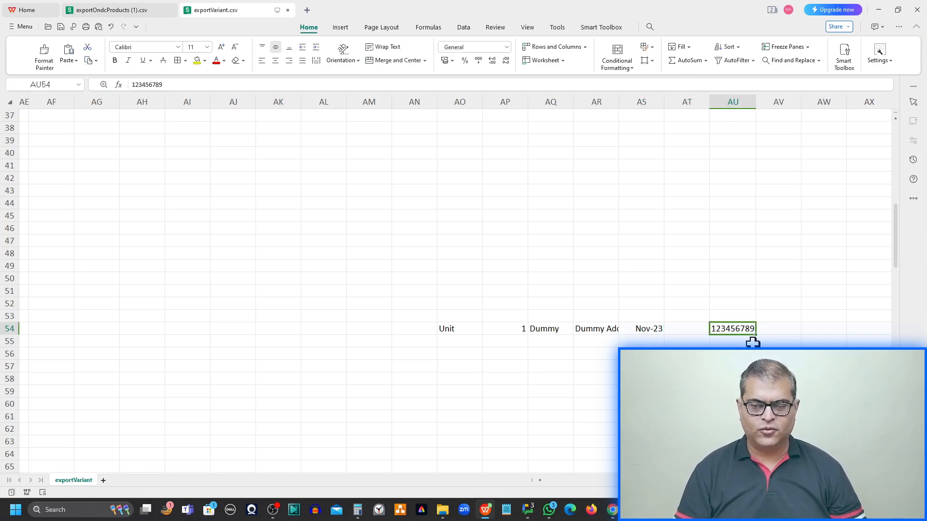
key(Left)
key(Left)
key(Left)
key(Left)
key(Left)
key(Left)
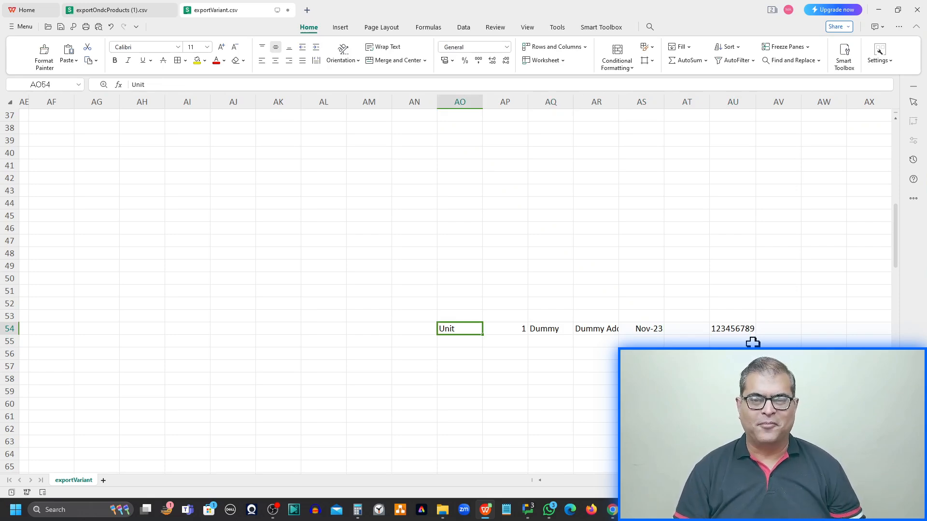
key(Right)
key(Right)
key(Right)
key(Right)
key(Right)
key(Right)
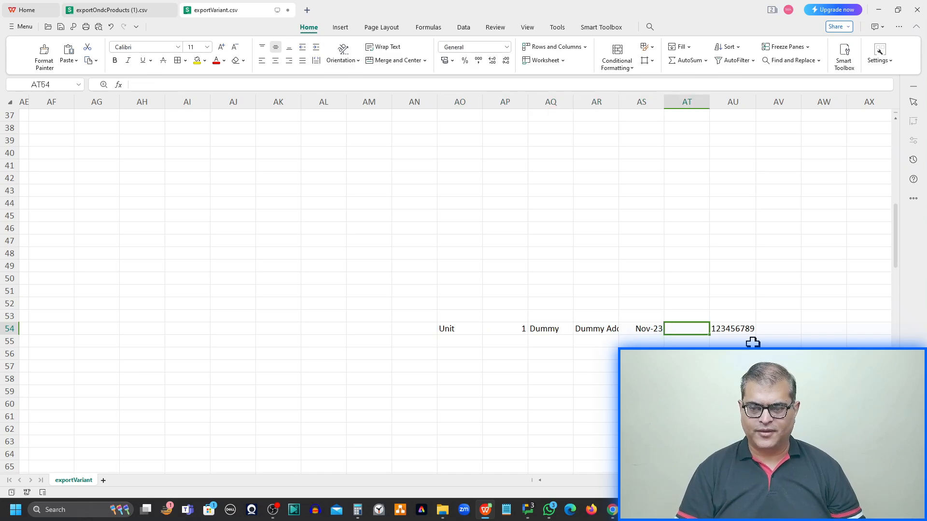
key(Left)
key(Left)
key(Left)
key(Left)
key(Left)
key(Left)
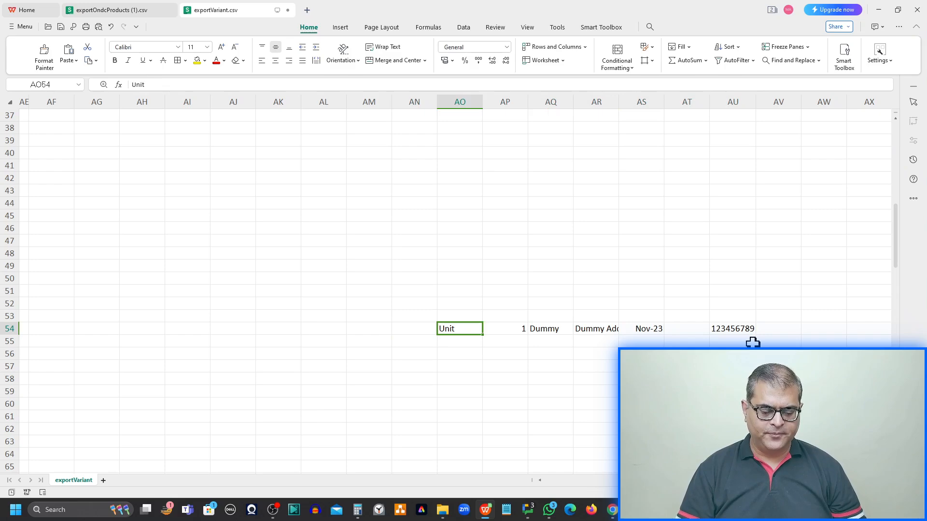
- Look through the product codes in exportOndcProducts (1) and select BASRIC_080624-A-PC in cell B3
click(104, 13)
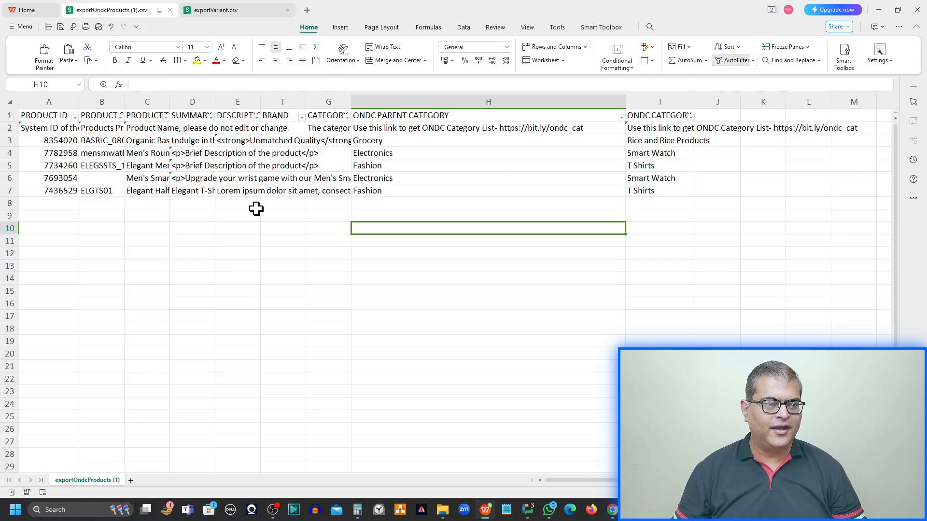
click(151, 128)
click(103, 116)
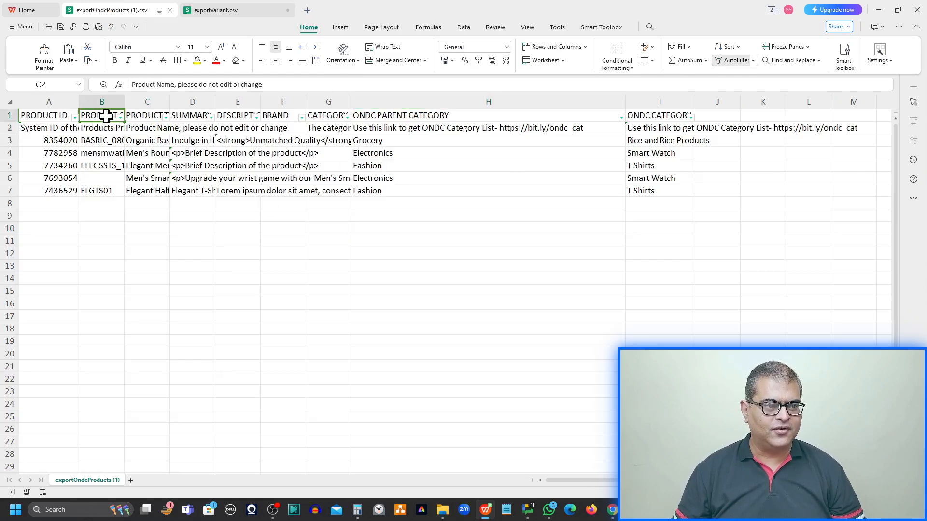
click(97, 127)
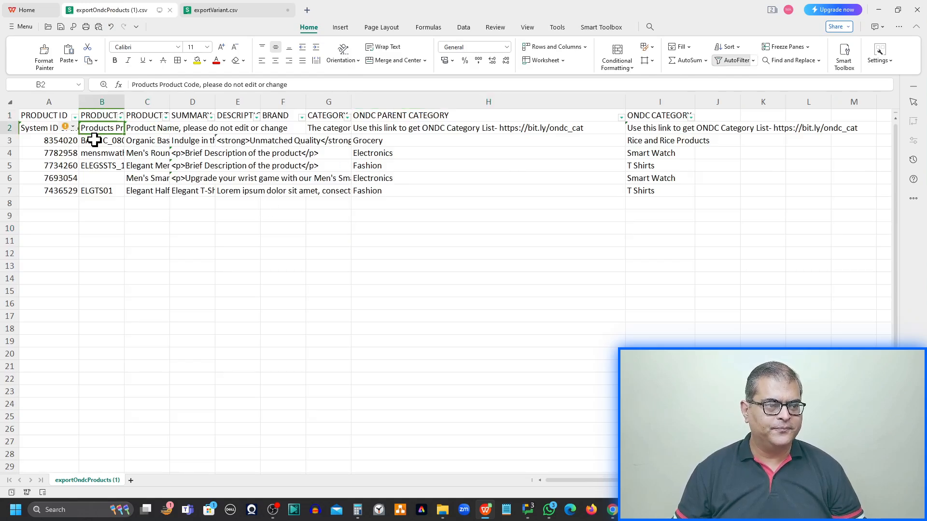
click(95, 140)
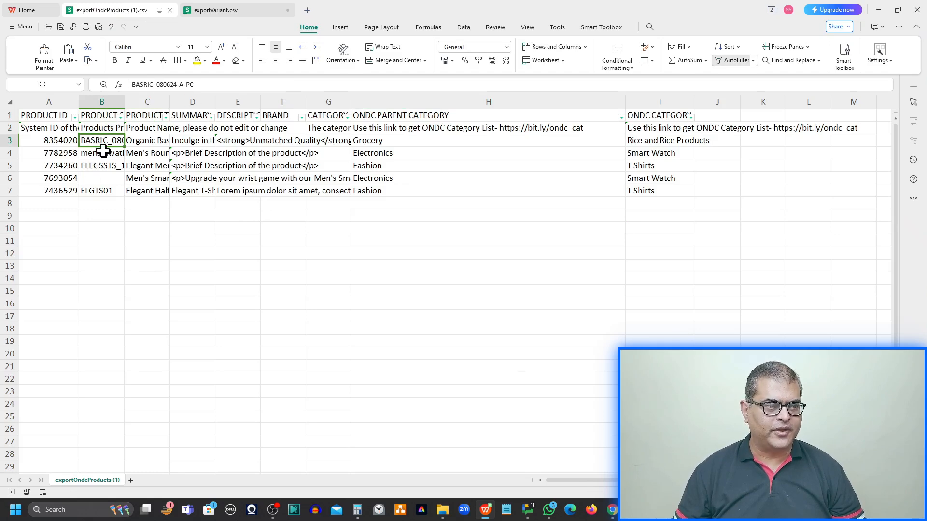
click(102, 166)
click(103, 151)
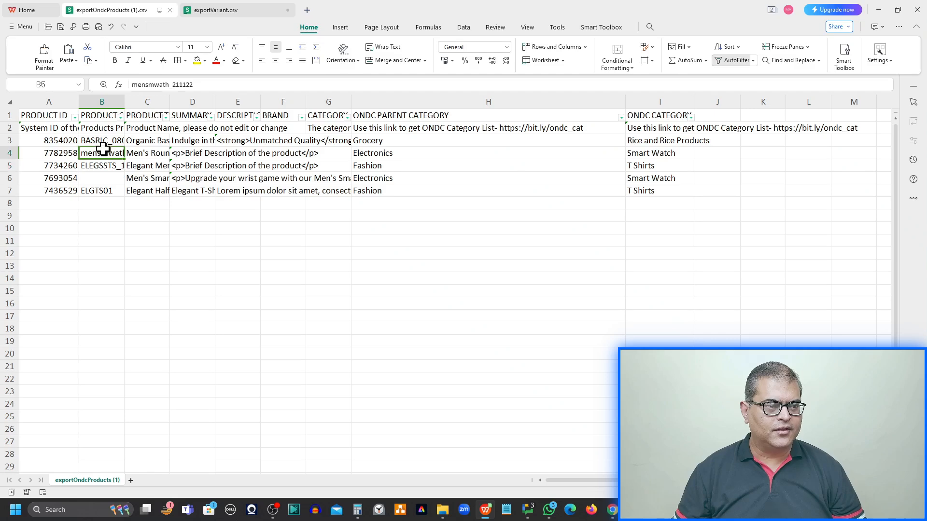
click(102, 141)
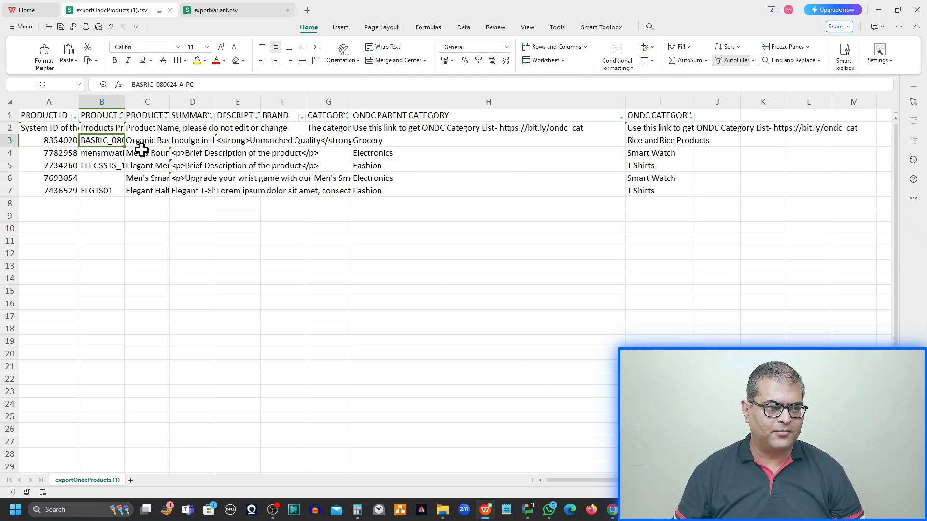
- Add an AutoFilter to all exportVariant columns from VID onward and filter the product code column to BASRIC_080624-A-PC
click(226, 9)
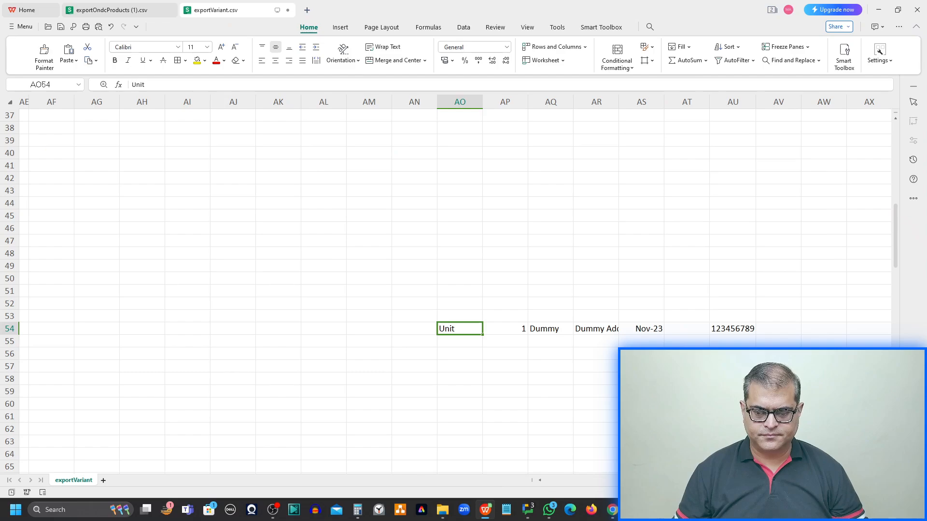
drag(652, 481, 542, 480)
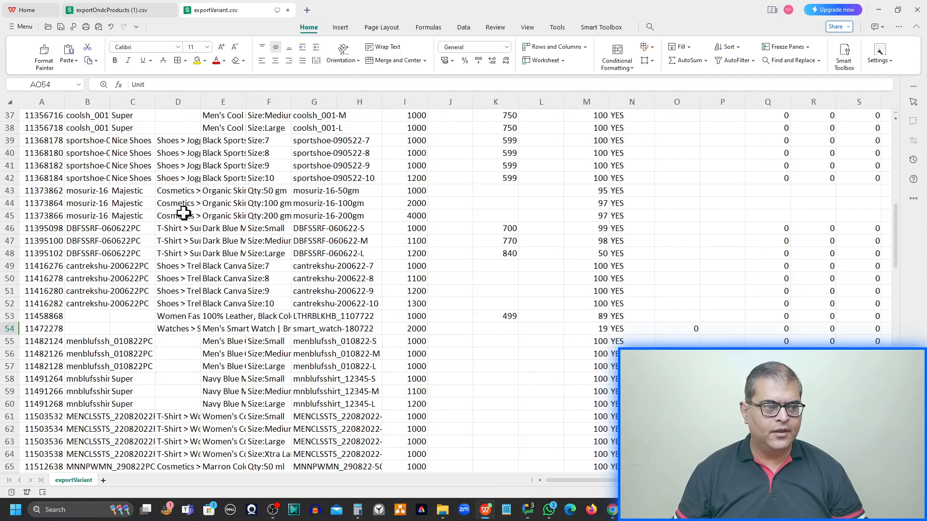
scroll(98, 198, up, 12)
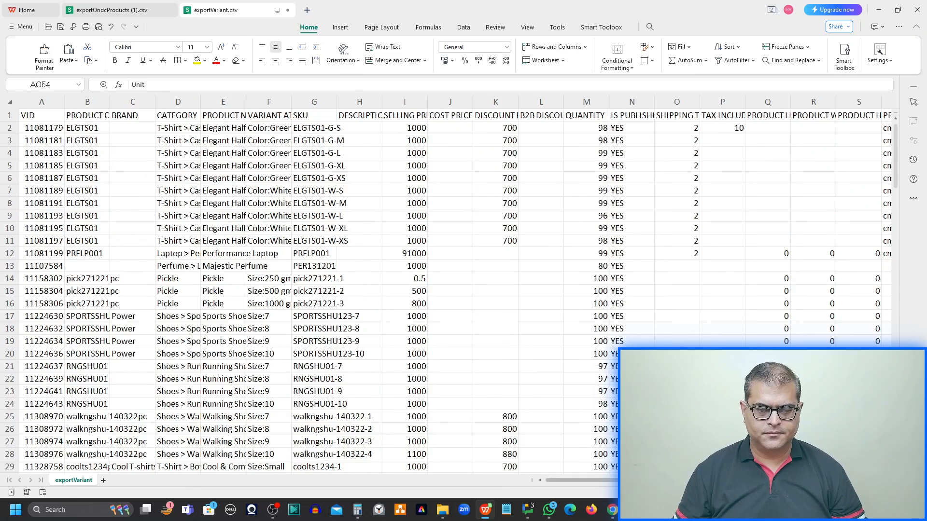
click(48, 99)
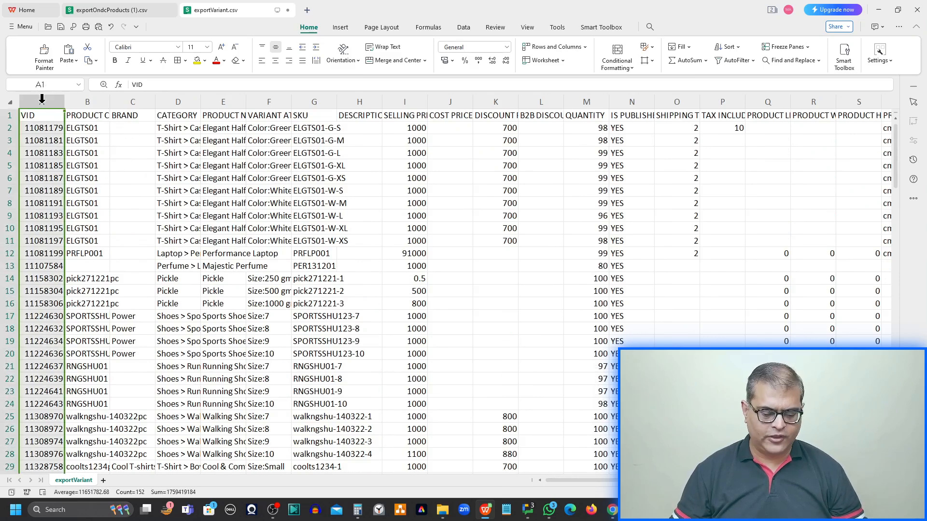
key(ctrl+shift+Right)
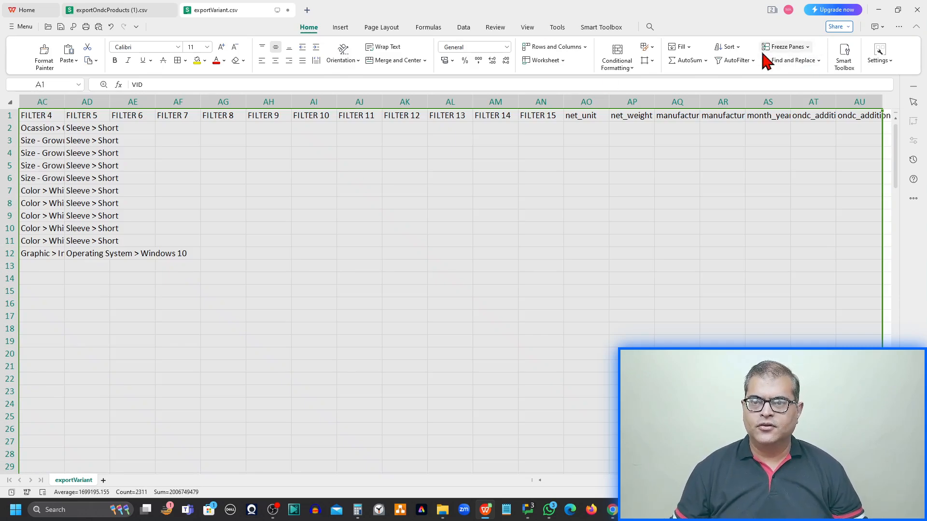
click(727, 67)
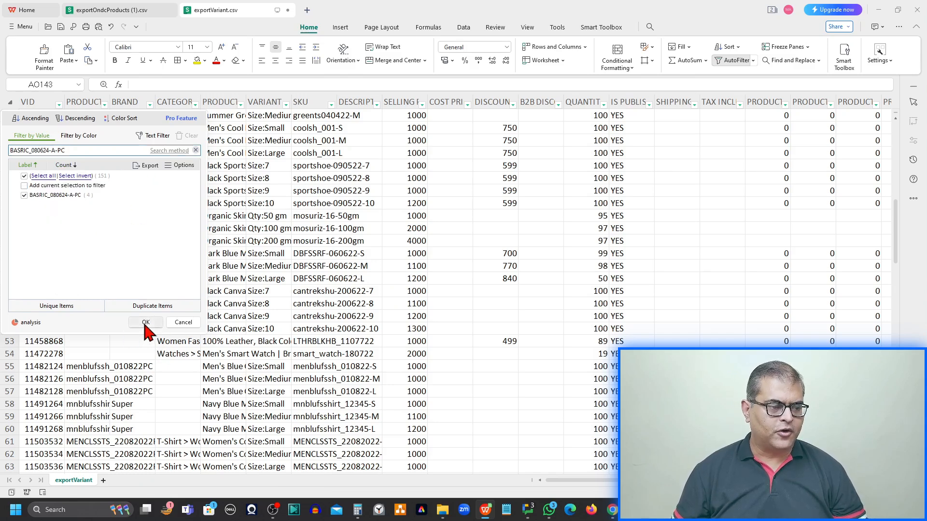
click(145, 323)
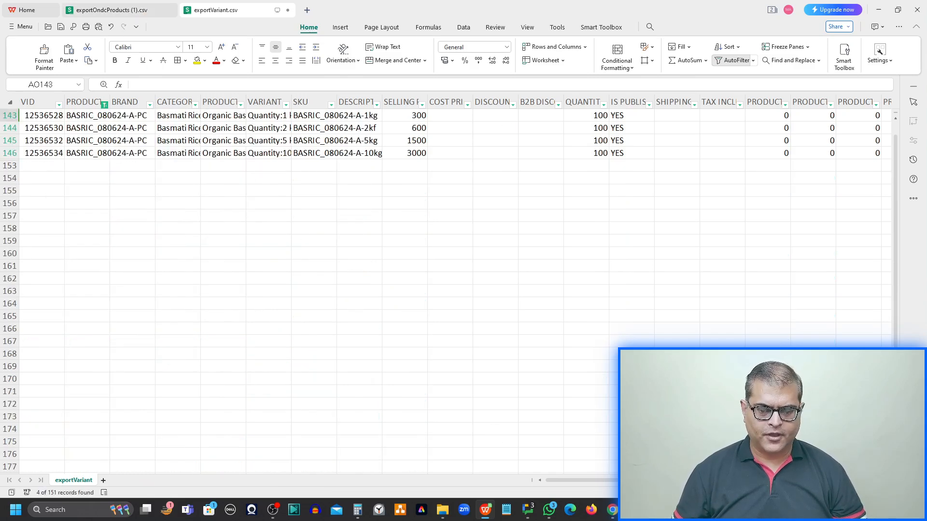
- Look up the accepted weight units in the ONDC Units of Measure sheet and enter kilogram as net_unit in exportVariant row 143
drag(647, 480, 795, 480)
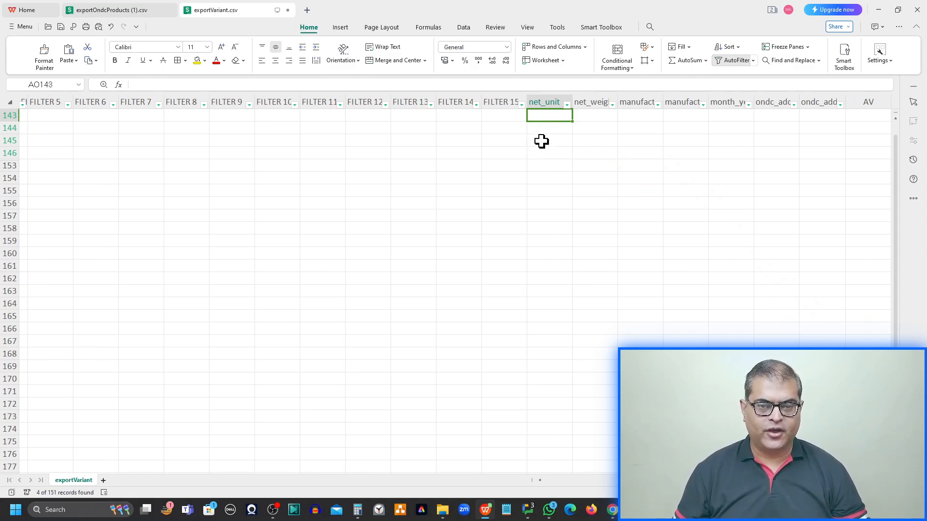
key(alt+Tab)
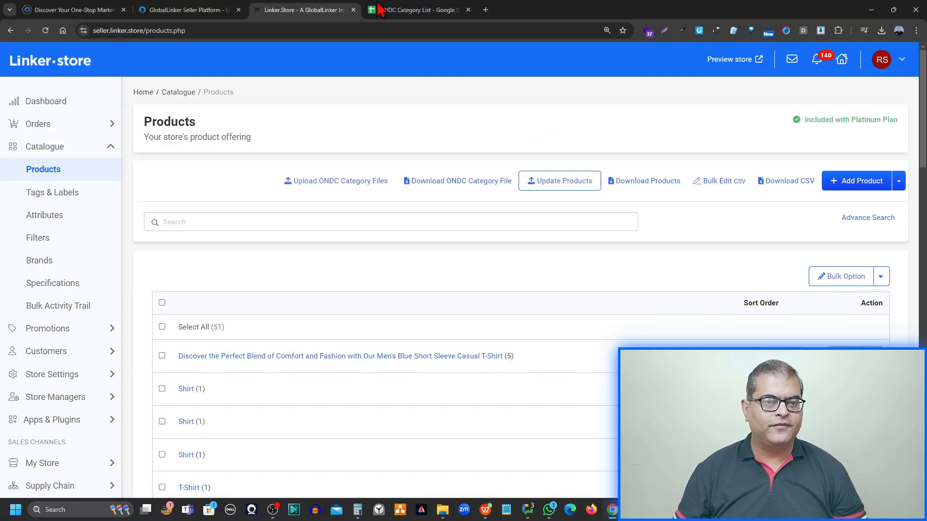
click(396, 10)
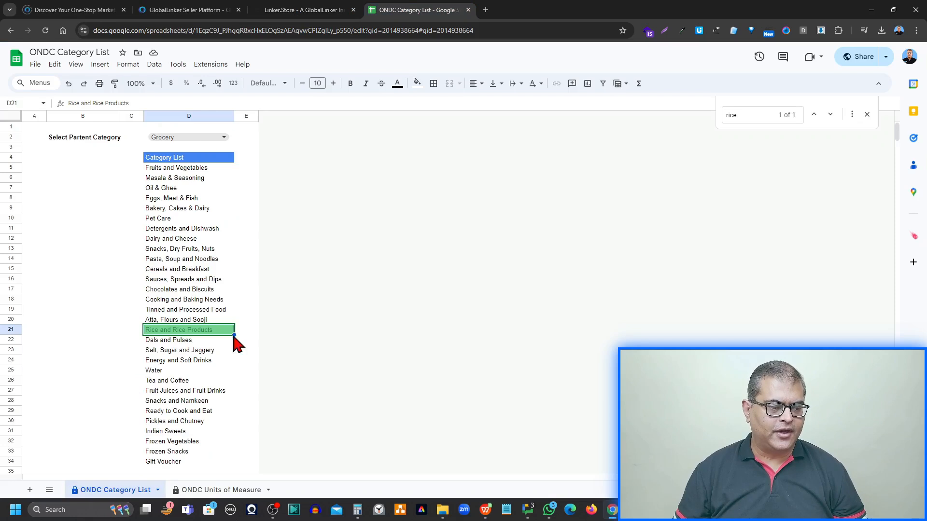
click(208, 490)
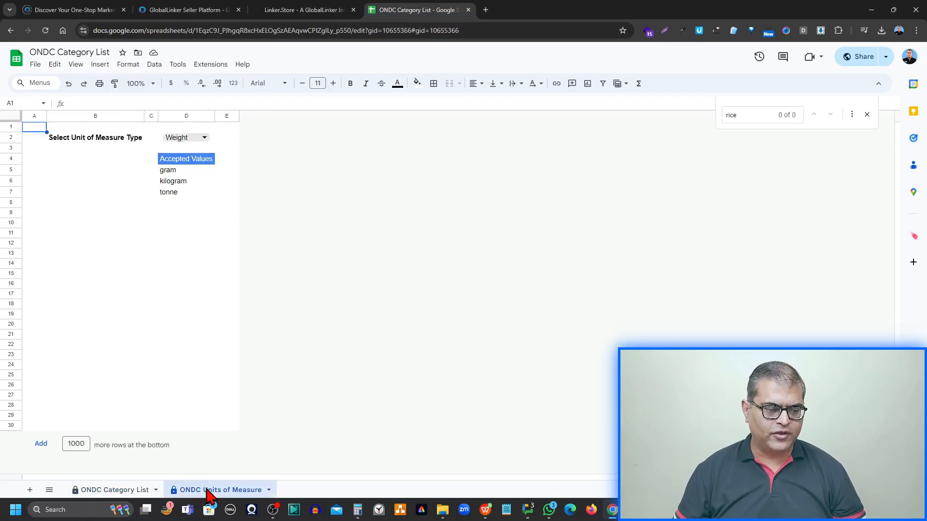
click(181, 173)
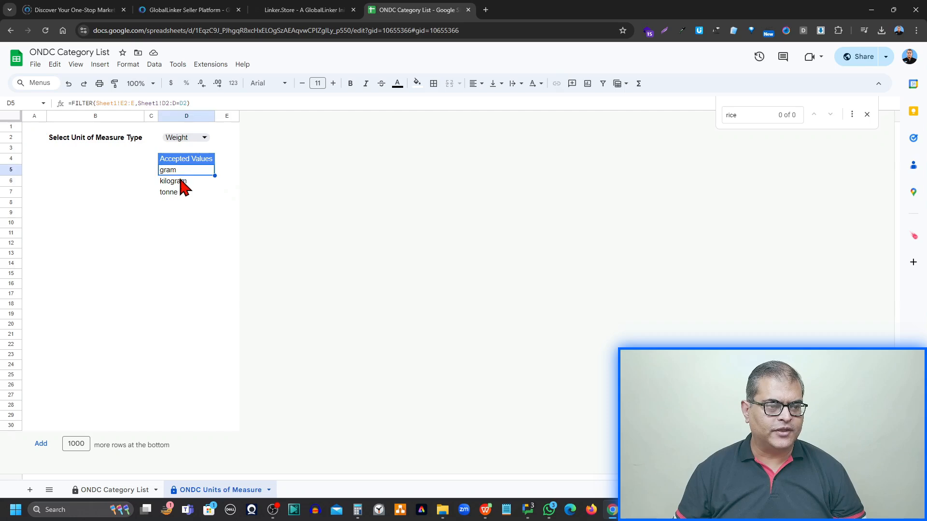
click(180, 182)
key(alt+Tab)
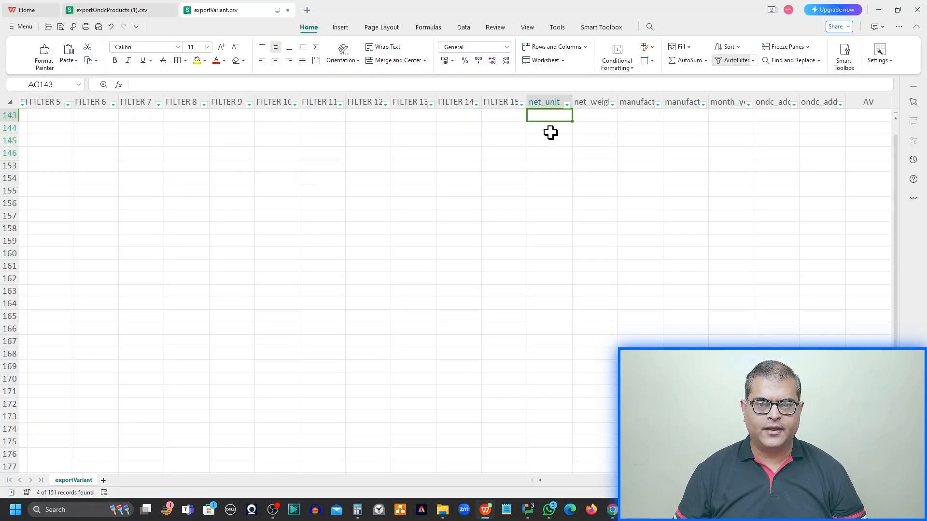
text(kilogram)
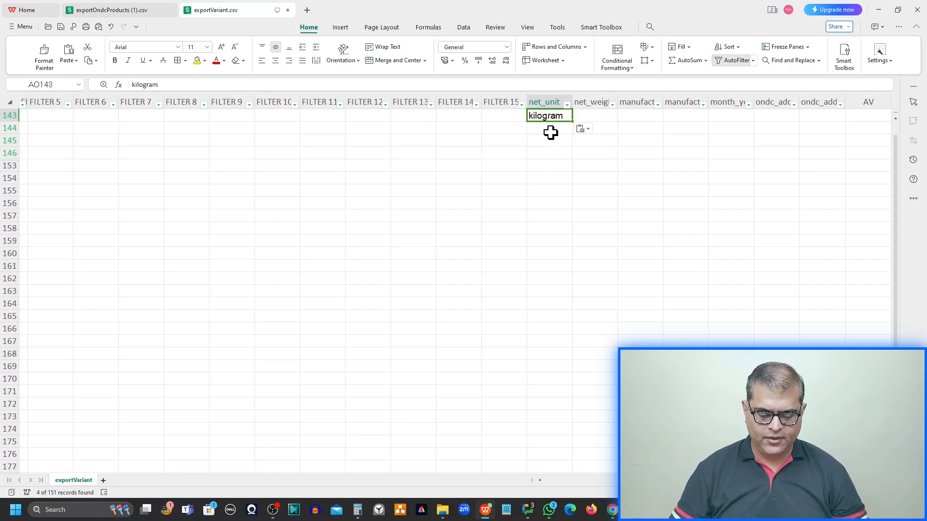
- Review row 143 across the columns between net_unit and QUANTITY to find which ones separate the variant details from the ONDC fields
key(Left)
key(Left)
key(Left)
key(Left)
key(Left)
key(Left)
key(Left)
key(Left)
key(Left)
key(Left)
key(Left)
key(Left)
key(Left)
key(Left)
key(Left)
key(Left)
key(Left)
key(Left)
key(Left)
key(Left)
key(Left)
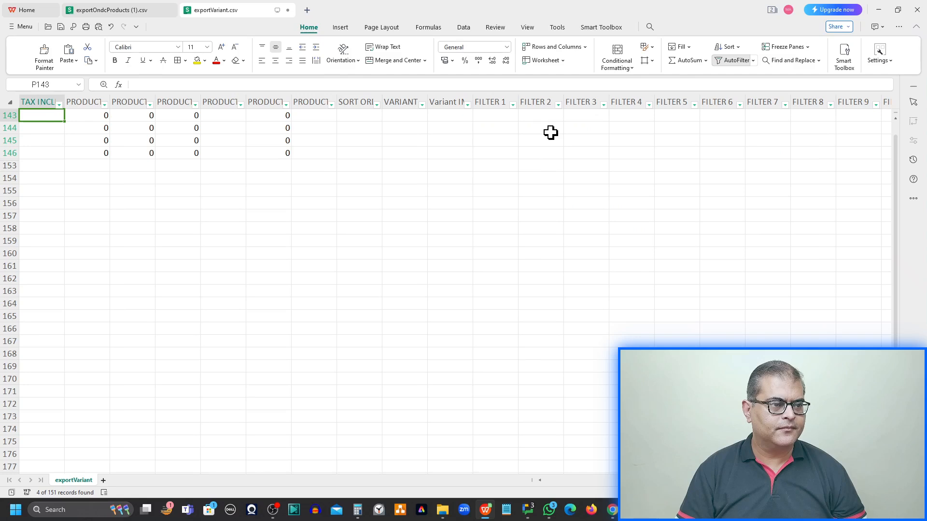
key(Left)
key(Right)
key(Right)
key(Right)
key(Right)
key(Right)
key(Right)
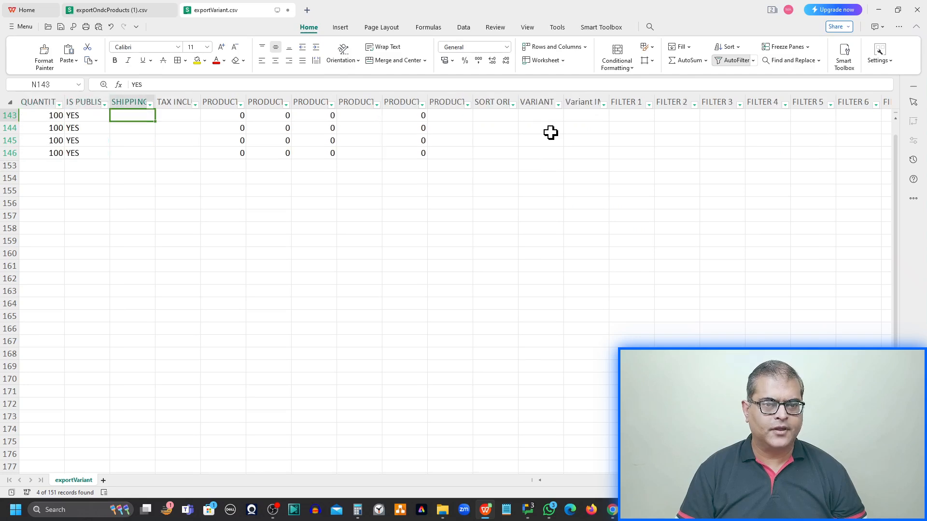
key(Left)
key(Left)
key(Left)
key(Left)
key(Left)
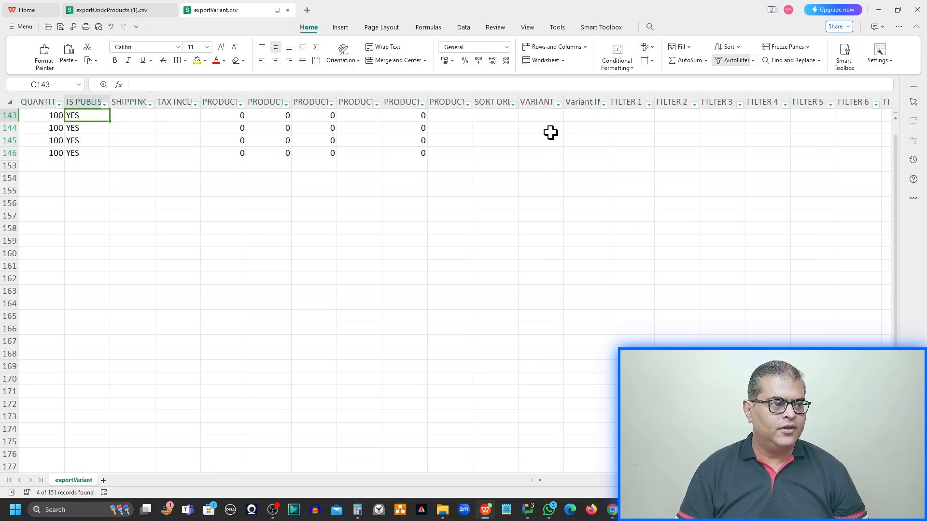
key(Left)
key(Left)
key(Right)
key(Right)
key(Right)
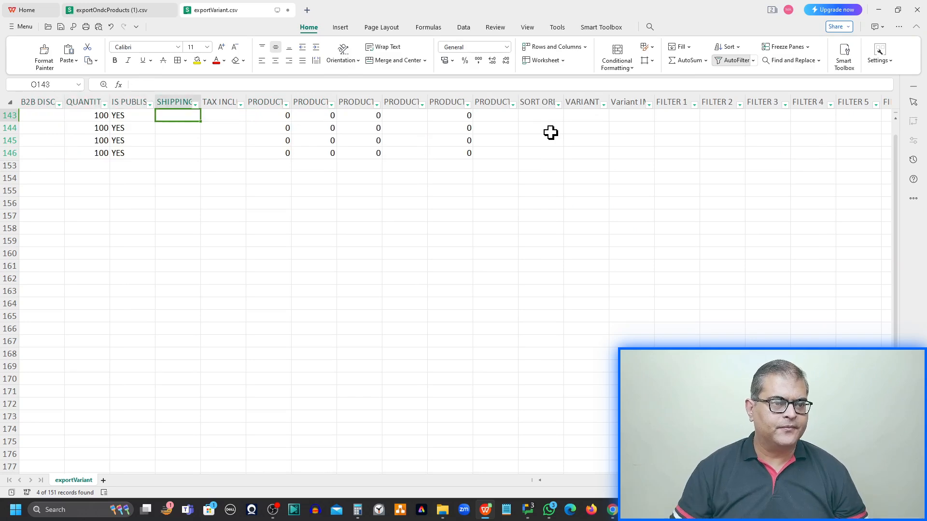
- Hide the columns from IS PUBLISHED through FILTER 15 so that net_unit sits beside QUANTITY
click(132, 99)
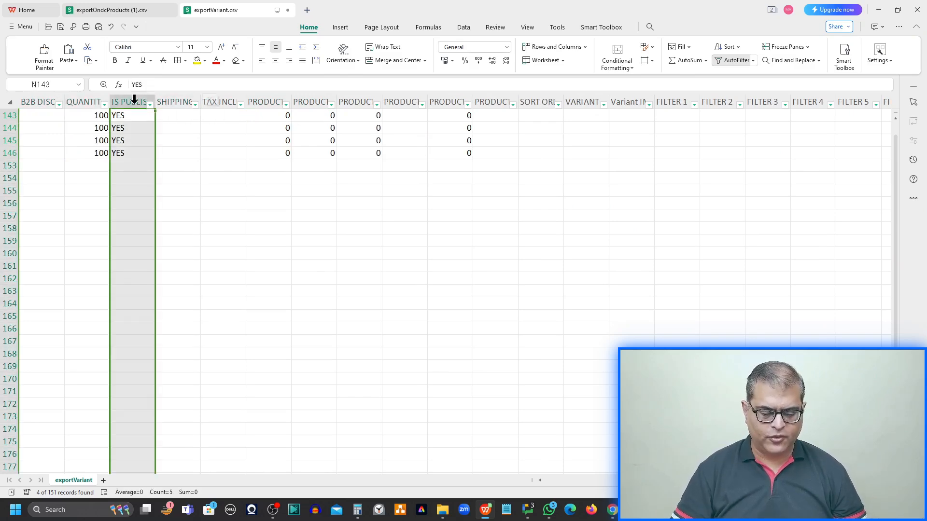
key(shift+Right)
key(shift+Right)
key(shift+Right)
key(shift+Right)
key(shift+Right)
key(shift+Right)
key(shift+Right)
key(shift+Right)
key(shift+Right)
key(shift+Right)
key(shift+Right)
key(shift+Right)
key(shift+Right)
key(shift+Right)
key(shift+Right)
key(shift+Right)
key(shift+Right)
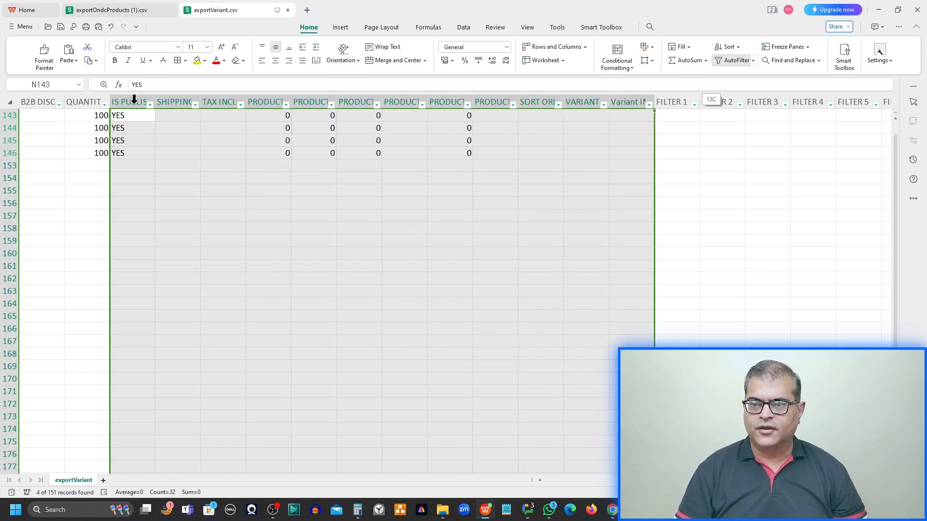
key(shift+Right)
key(shift+Right)
key(shift+Right)
key(shift+Right)
key(shift+Right)
key(shift+Right)
key(shift+Right)
key(shift+Right)
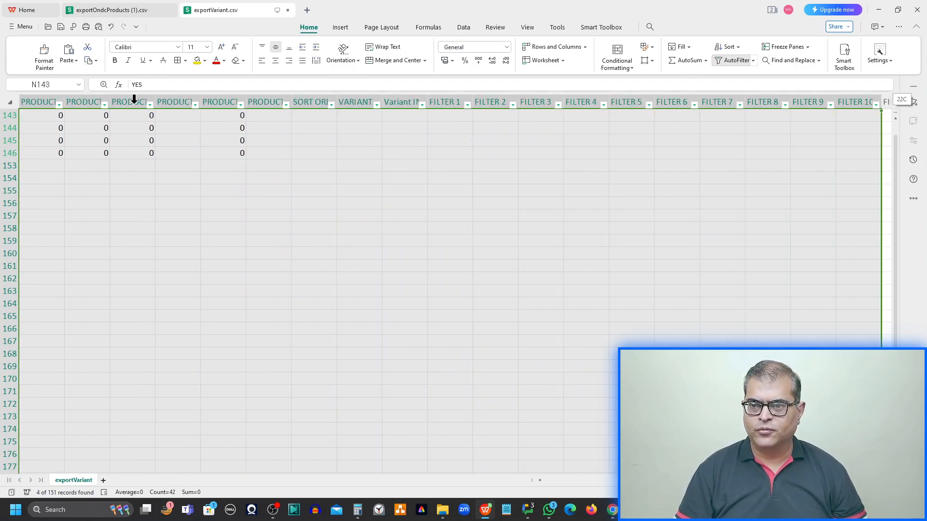
key(shift+Right)
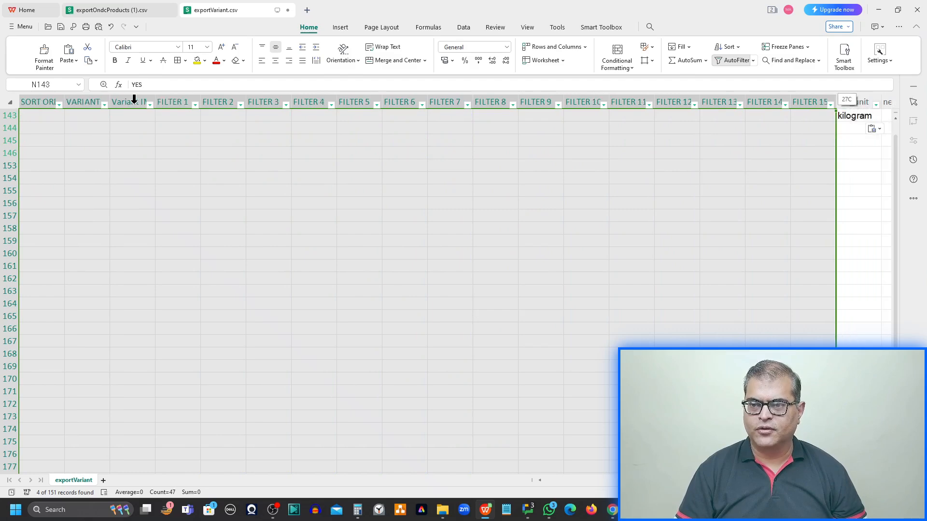
right_click(174, 100)
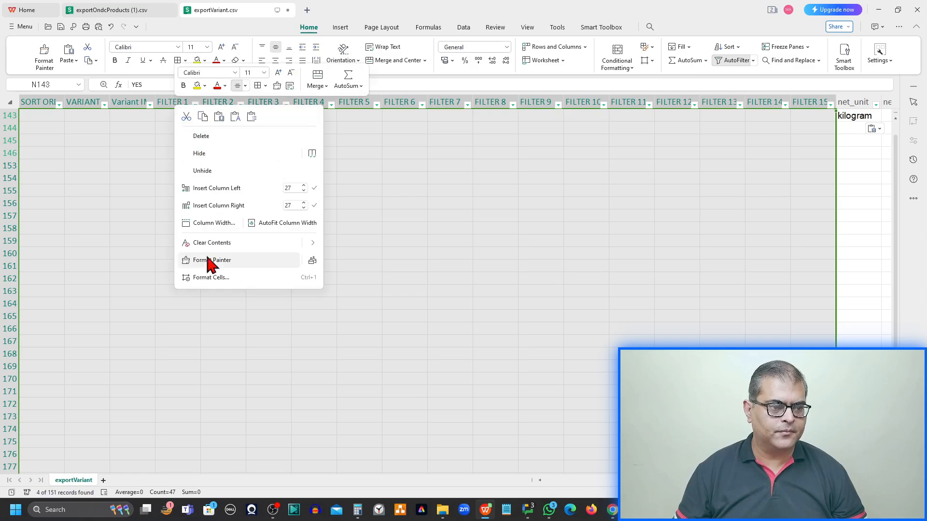
click(219, 154)
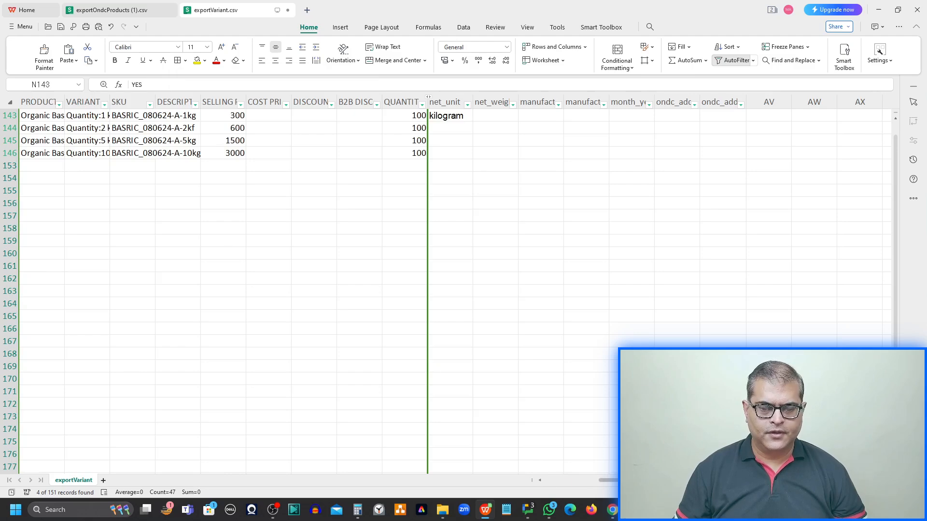
drag(606, 481, 586, 488)
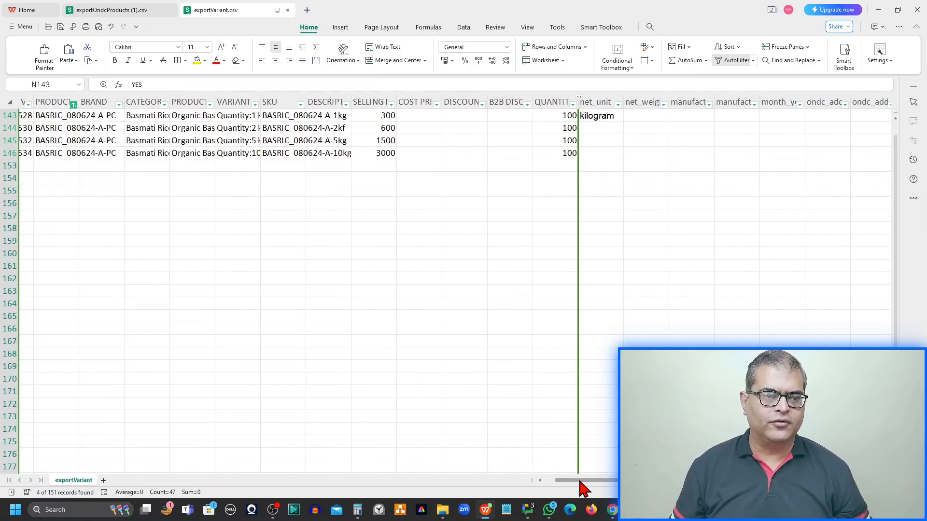
click(525, 315)
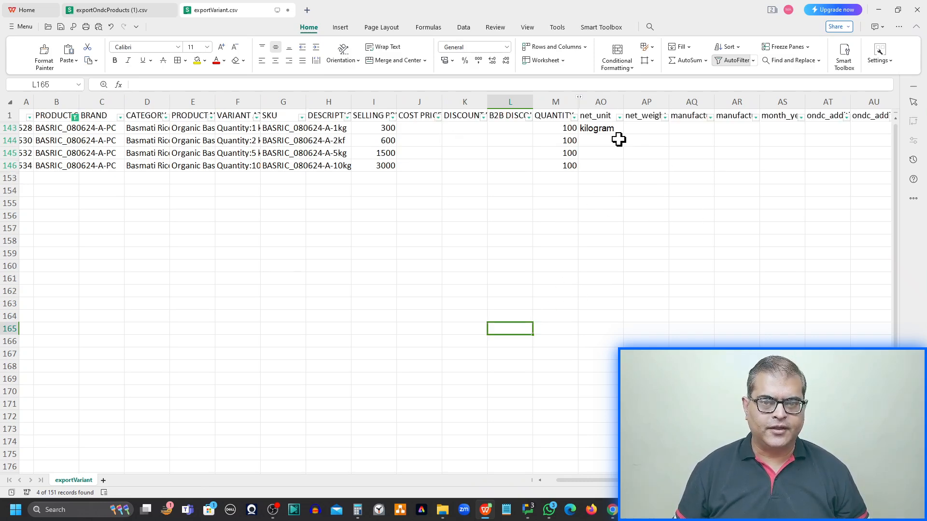
- Fill kilogram down net_unit through row 146 and enter net weights 1 and 2 for the 1 kg and 2 kg variants
drag(602, 128, 602, 169)
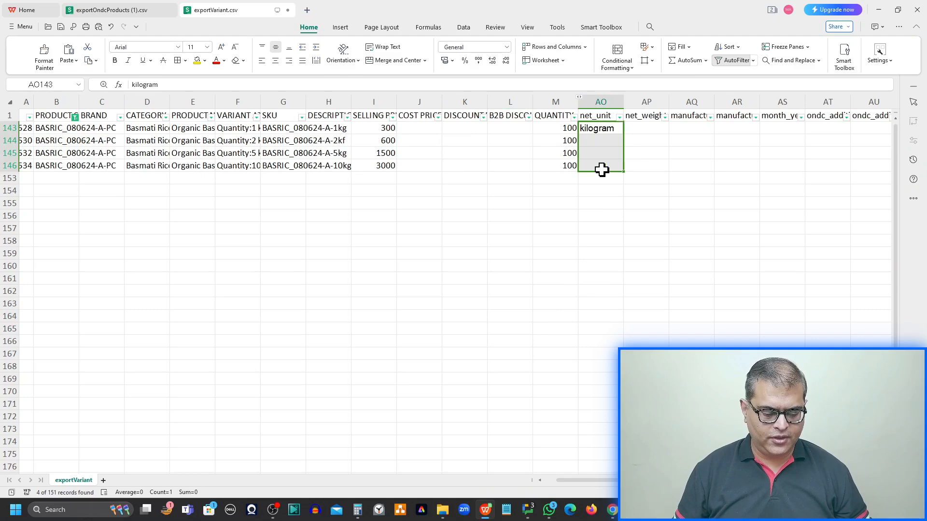
key(ctrl+d)
click(652, 127)
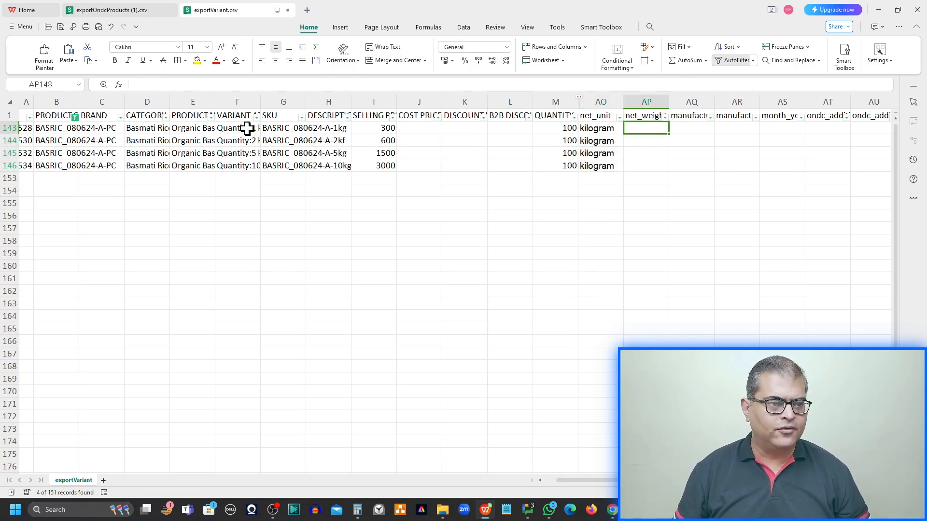
click(226, 127)
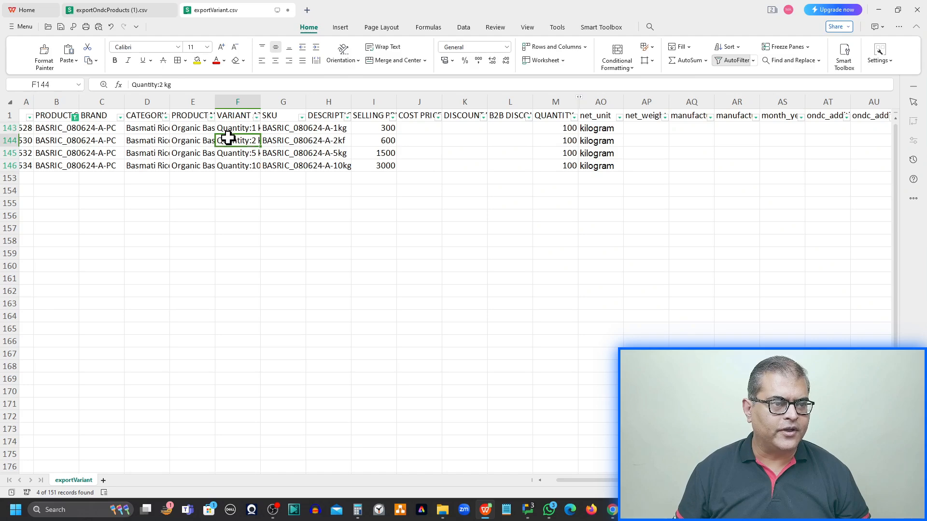
click(643, 128)
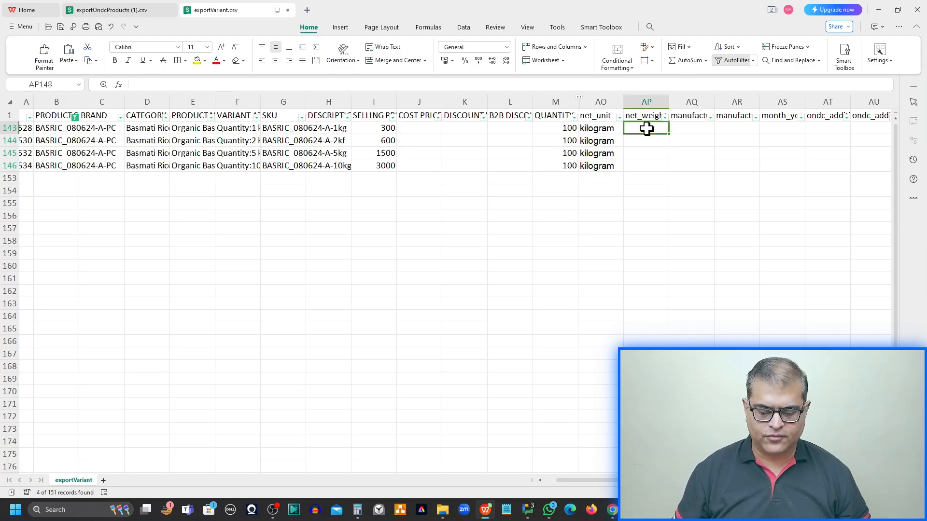
text(1)
key(Return)
text(2)
key(Return)
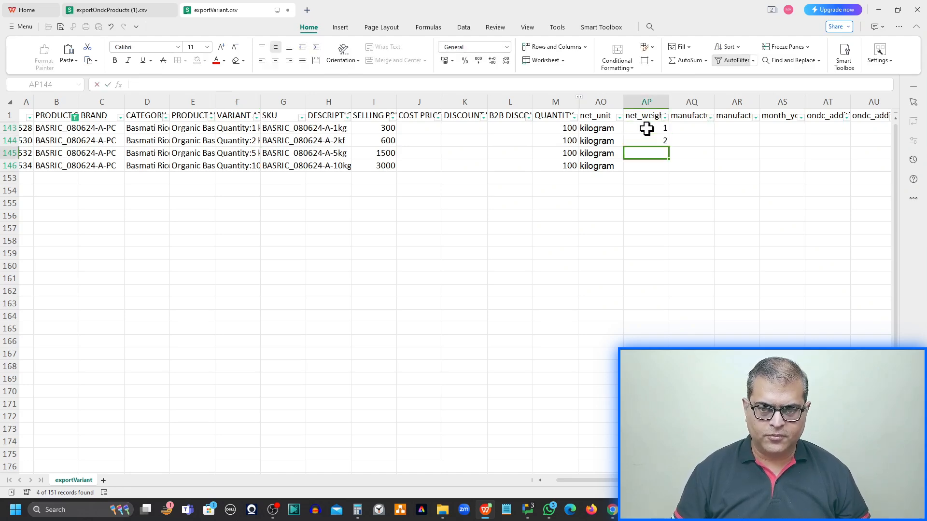
- Enter net weights 5 and 10 for the 5 kg and 10 kg variants in rows 145 and 146
click(243, 154)
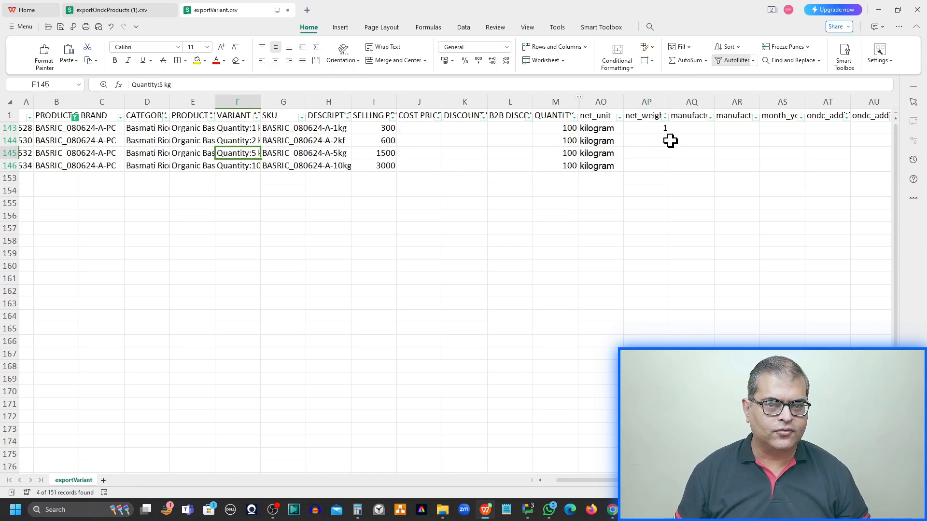
click(653, 155)
text(5)
key(Return)
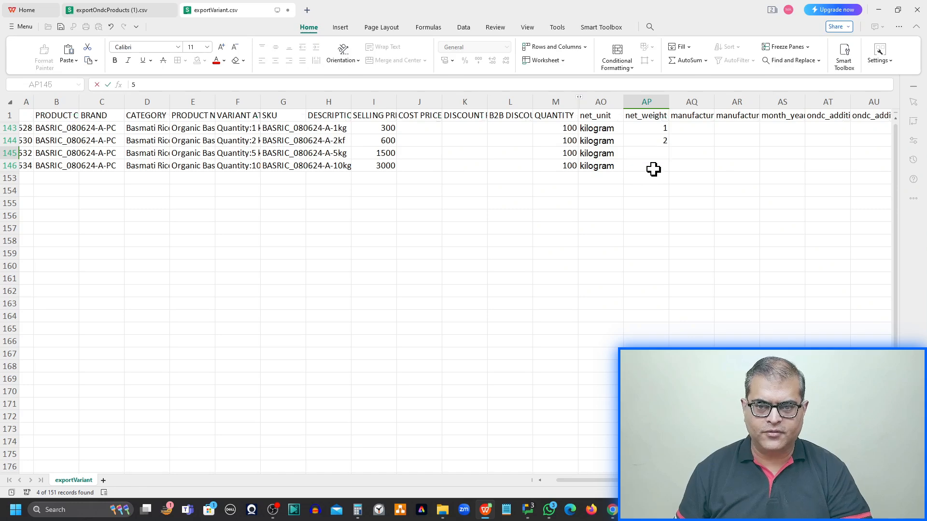
click(230, 167)
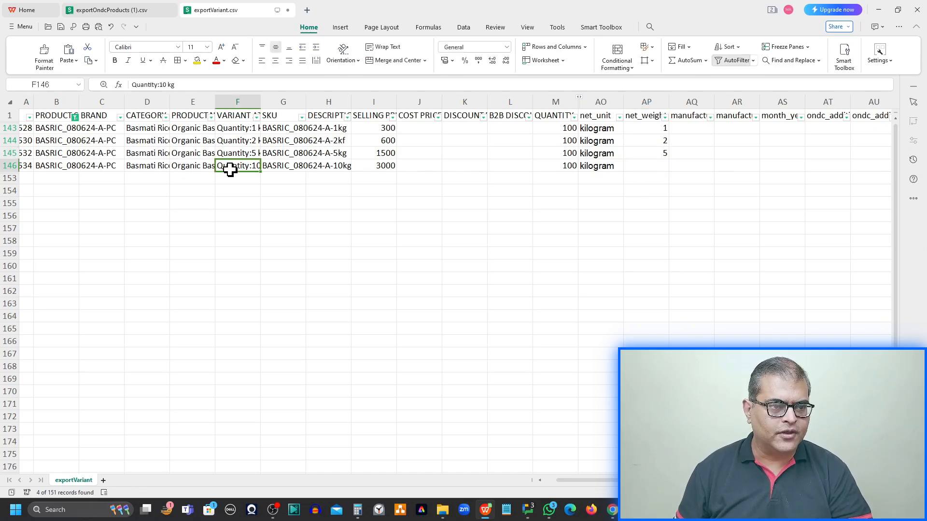
click(641, 164)
text(10)
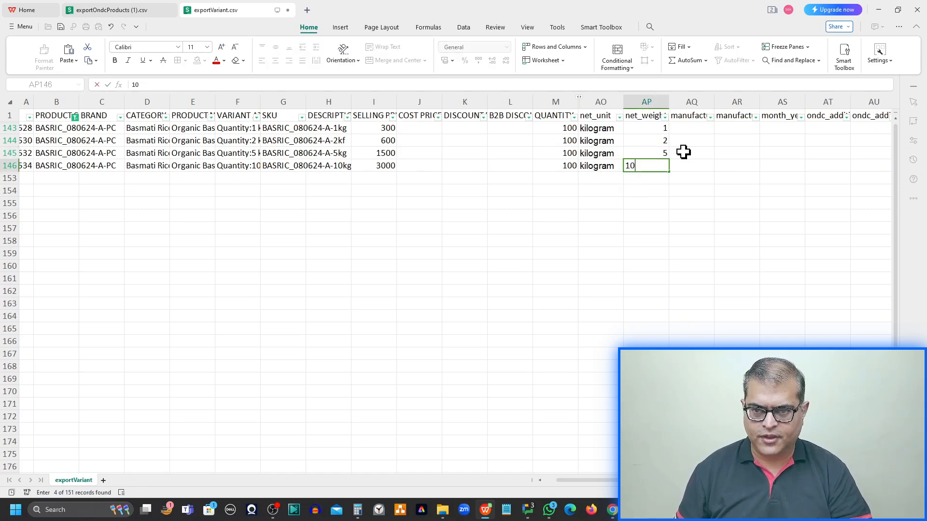
- Enter Dummy Business Name and Dummy Business Address in the two manufacturer columns of row 143
click(702, 127)
text(D)
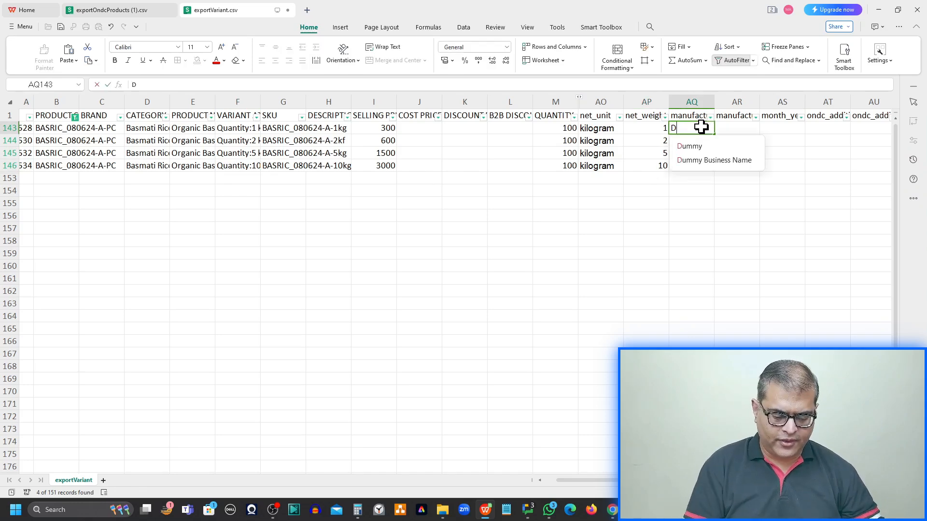
text(ummy)
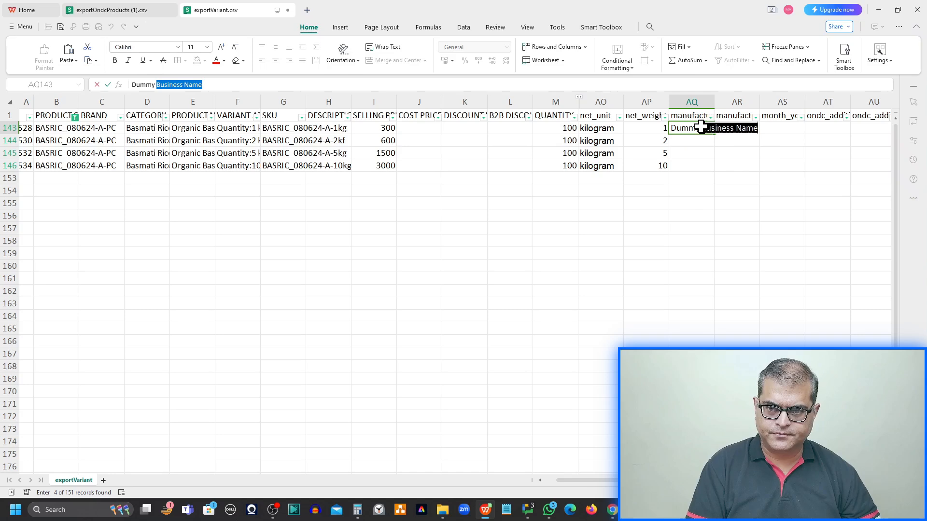
key(Tab)
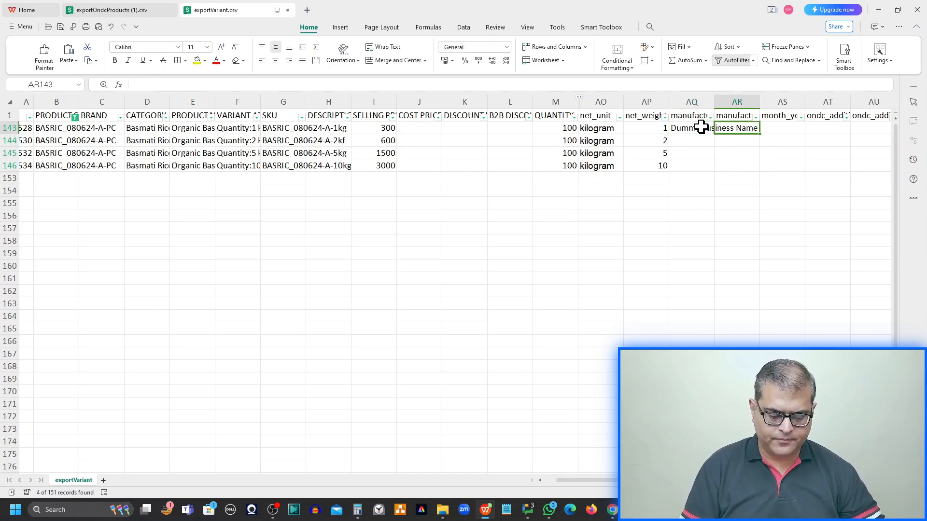
text(Dumm)
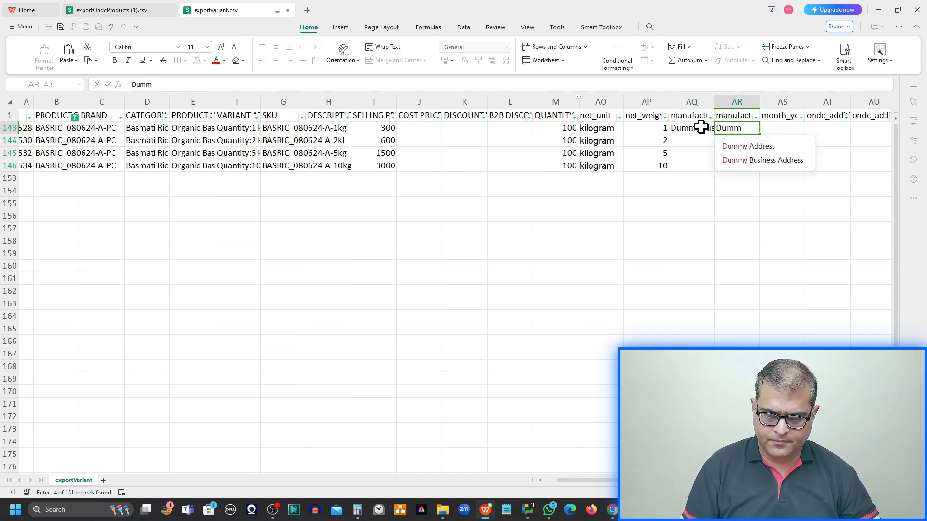
key(Down)
key(Down)
key(Return)
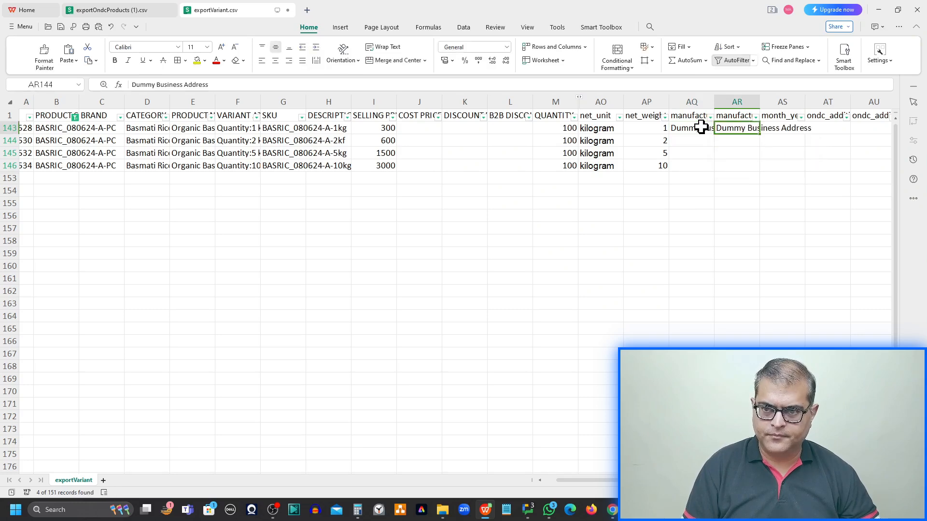
- Enter 07/2024 in the month and year column of row 143
key(Tab)
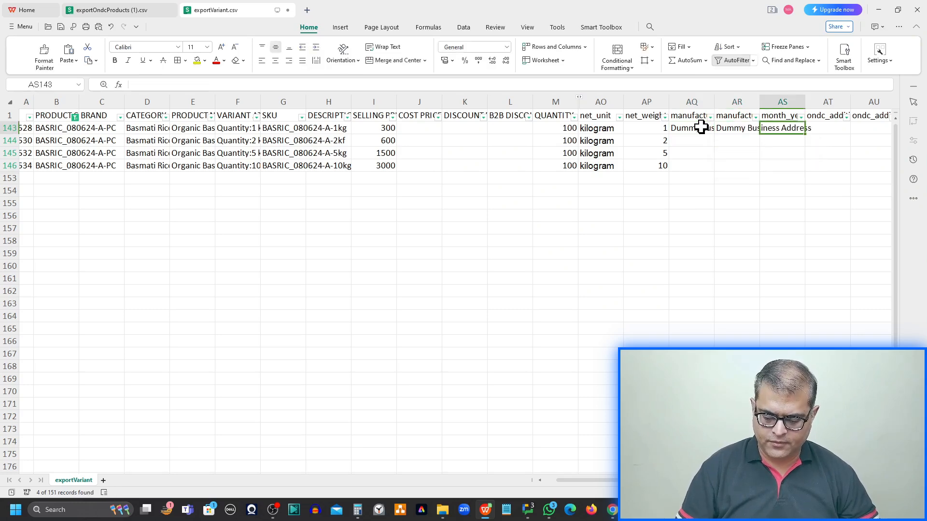
text(07/2024)
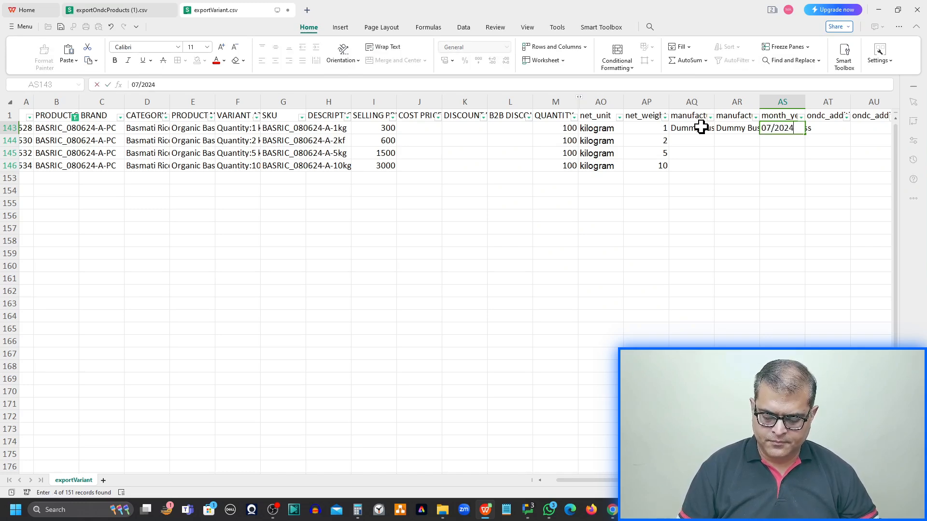
key(Tab)
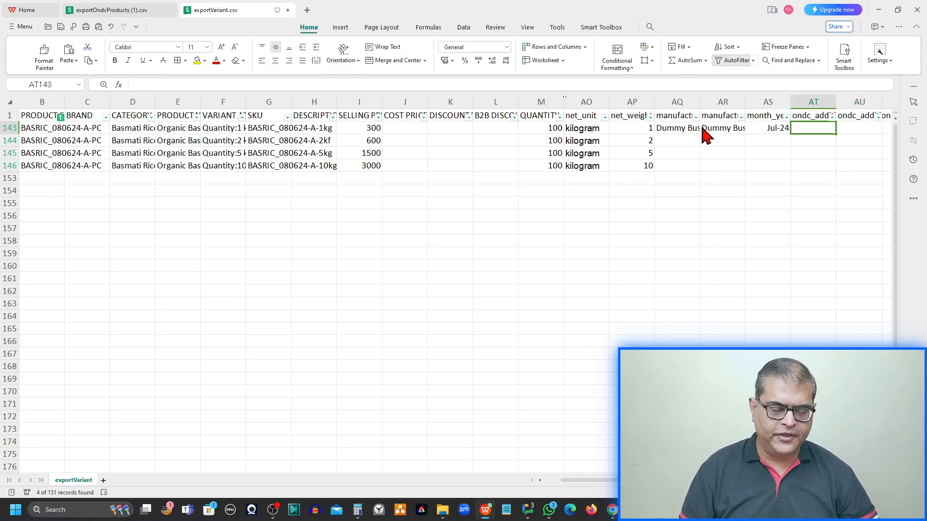
key(Tab)
text(78)
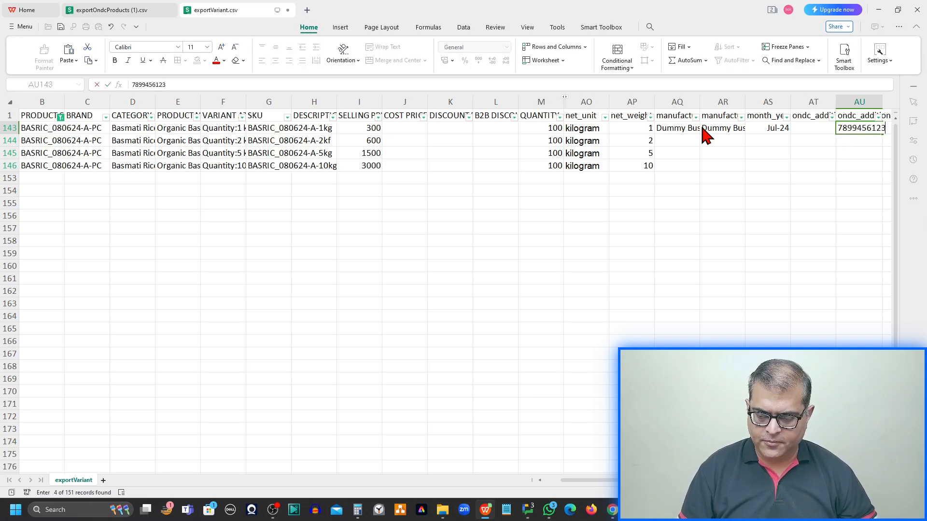
key(Return)
key(Up)
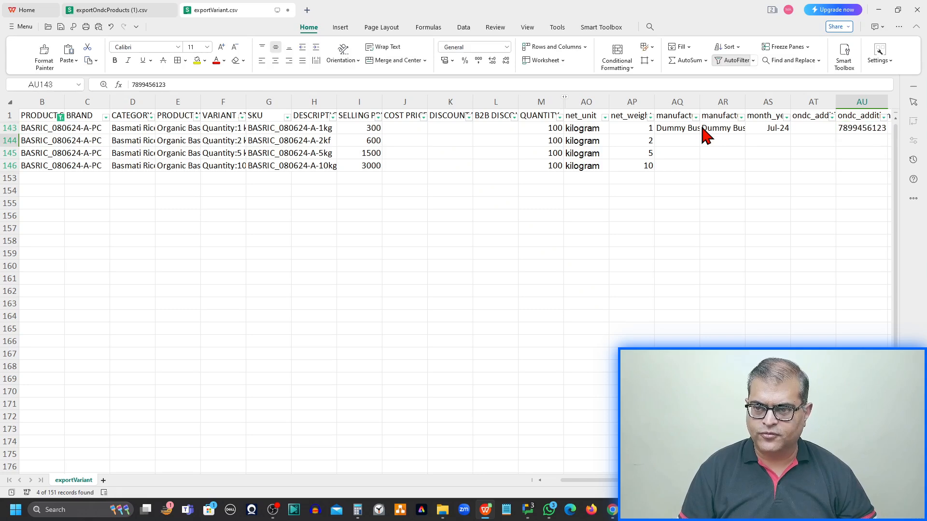
key(Left)
key(Right)
key(Left)
key(Right)
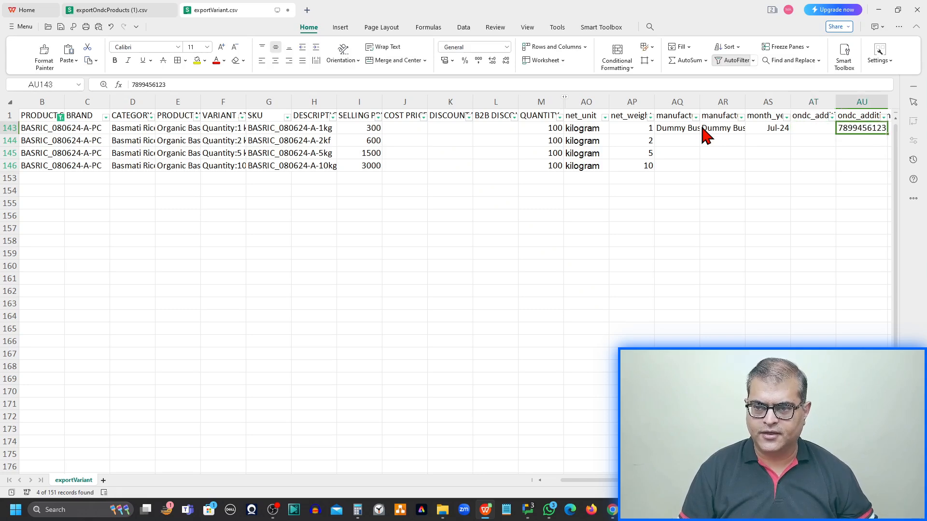
key(ctrl+c)
key(Left)
key(ctrl+v)
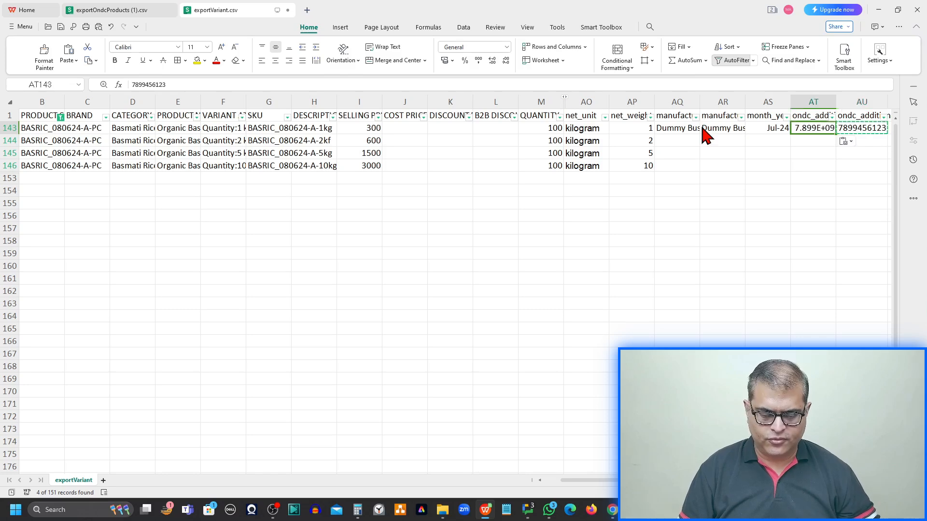
key(Down)
key(Up)
key(Right)
key(Left)
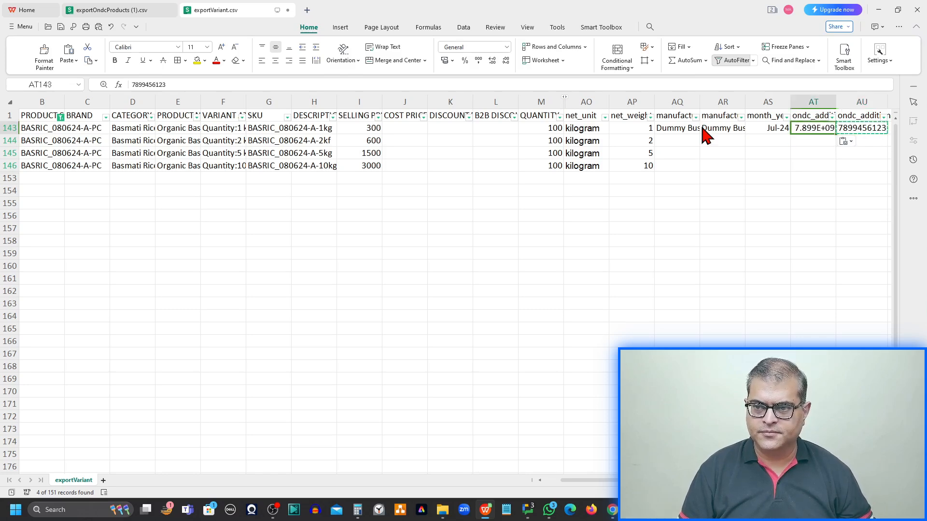
key(Delete)
key(Right)
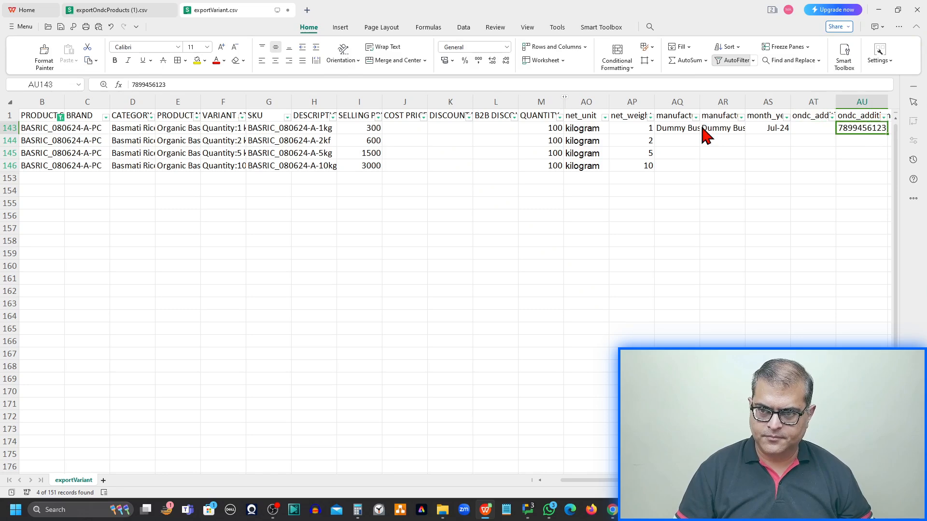
key(Delete)
key(Left)
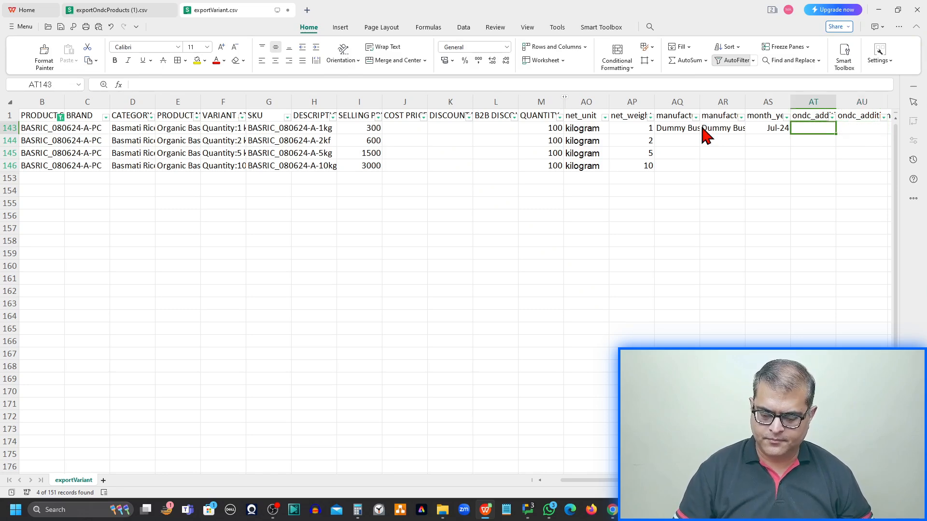
text(123)
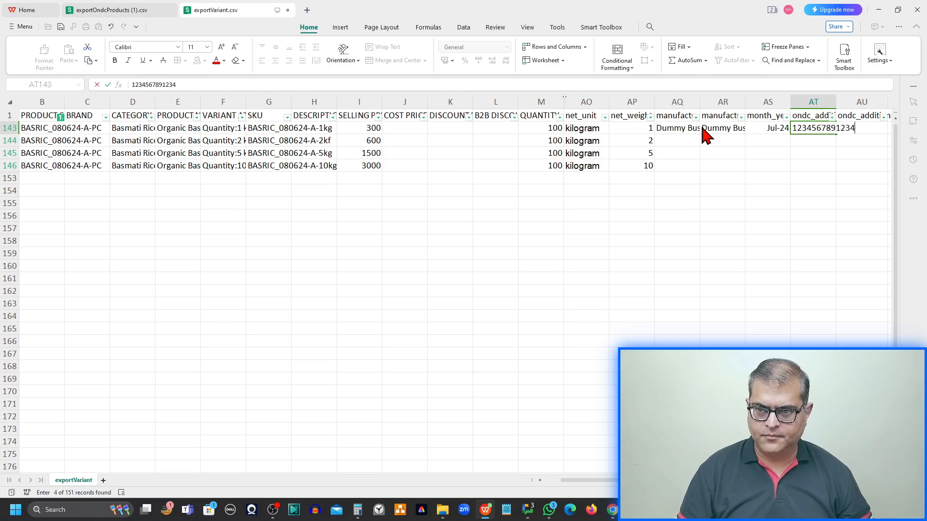
text(4567891234)
key(Return)
key(Up)
key(shift+Down)
key(shift+Down)
key(shift+Down)
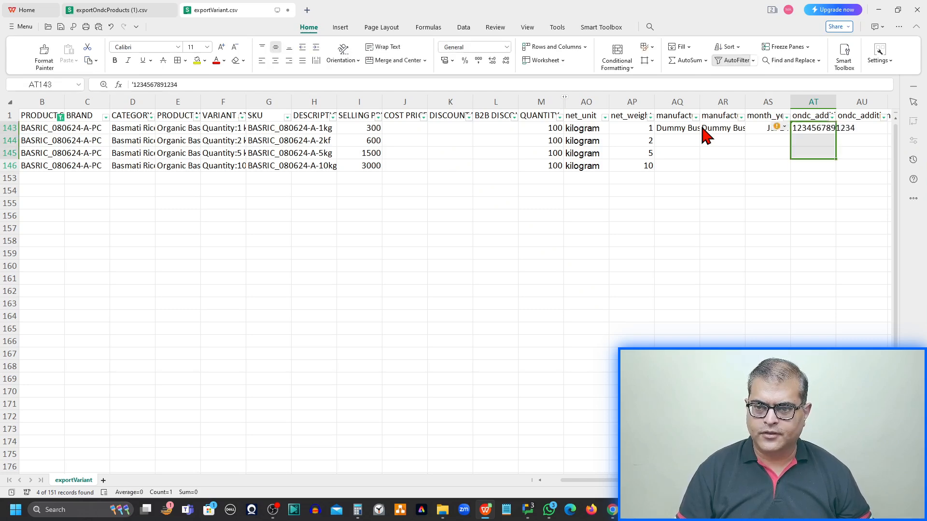
key(ctrl+d)
- Fill the two manufacturer columns and the month and year column down from row 143 through row 146
key(Left)
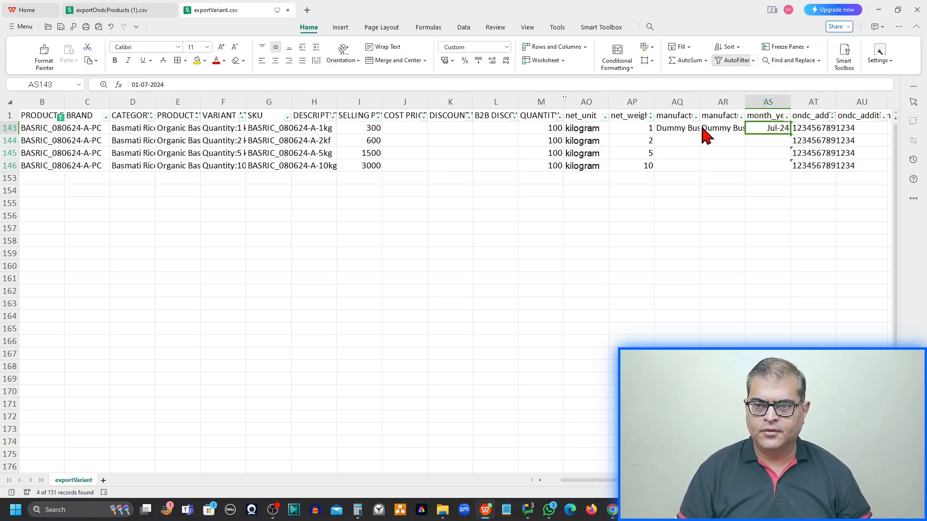
key(Left)
key(Left)
key(Down)
key(Down)
key(Down)
key(shift+Right)
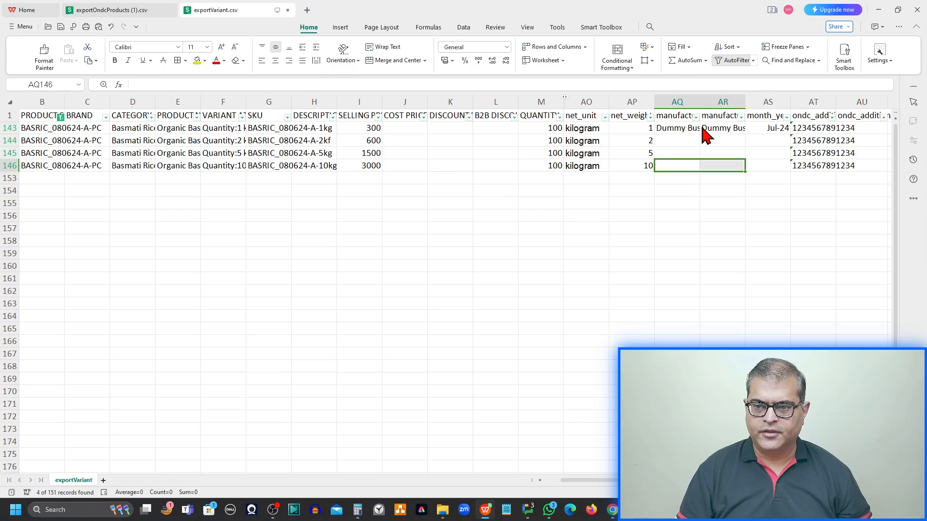
key(shift+Right)
key(shift+Up)
key(shift+Up)
key(shift+Up)
key(ctrl+d)
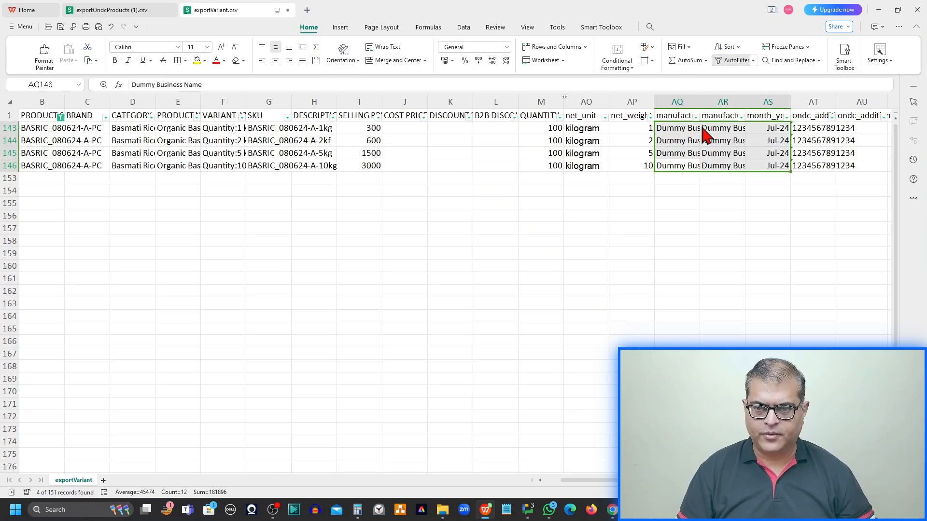
- Check the 10 kg variant's row from the manufacturer columns back to its SKU
key(Down)
key(Up)
key(Left)
key(Left)
key(Left)
key(Left)
key(Left)
key(Left)
key(Left)
key(Left)
key(Left)
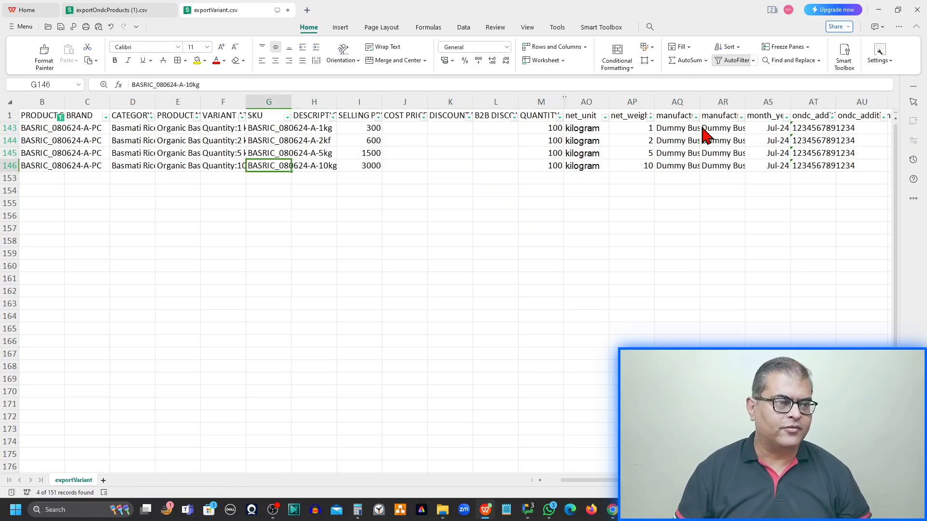
- Filter exportVariant.csv by product code mensmwath_211122 from exportOndcProducts (1).csv and check that variant's ONDC fields
click(143, 12)
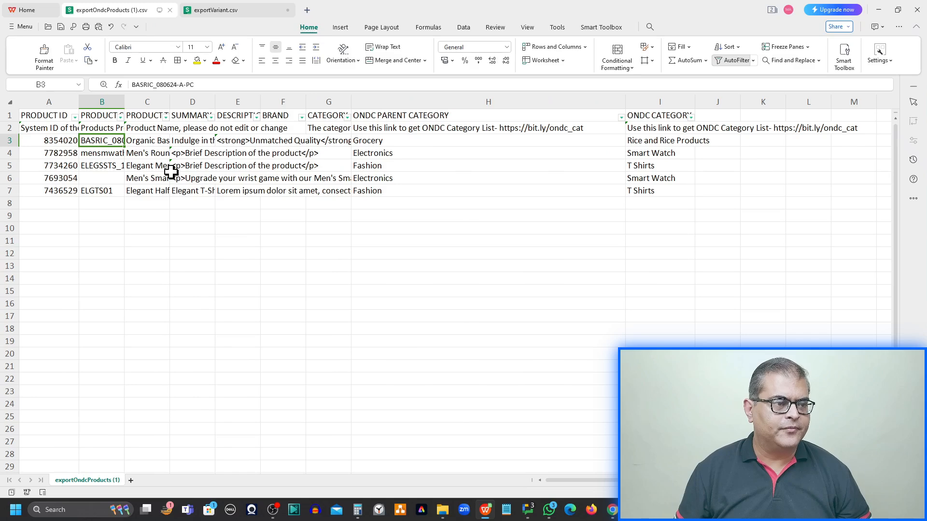
click(107, 153)
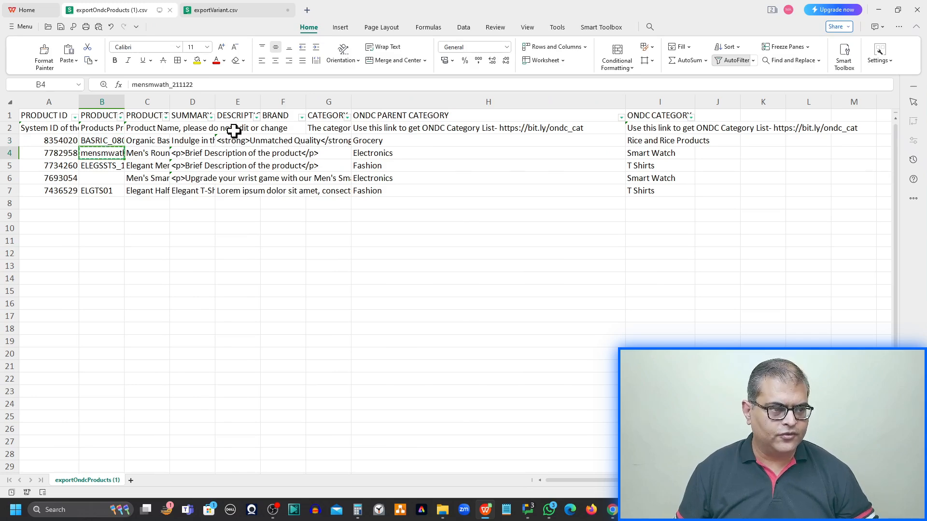
click(227, 11)
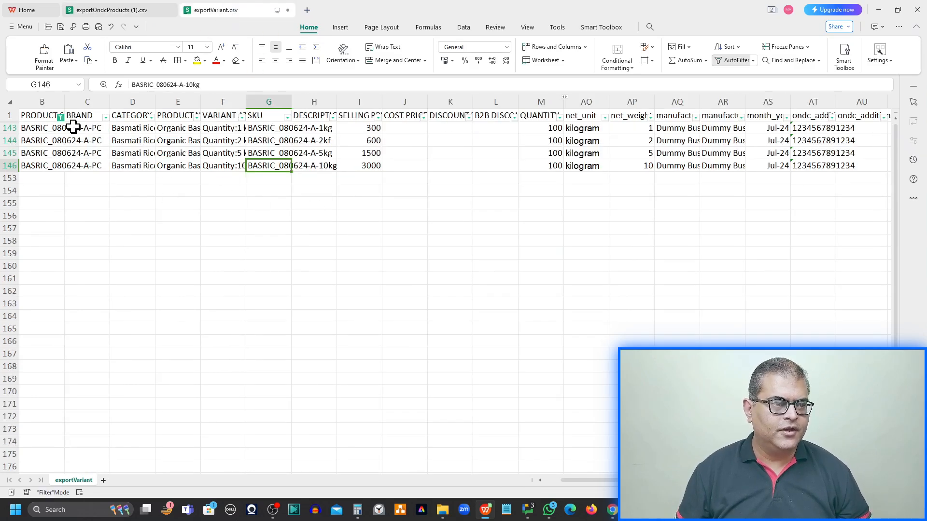
click(60, 117)
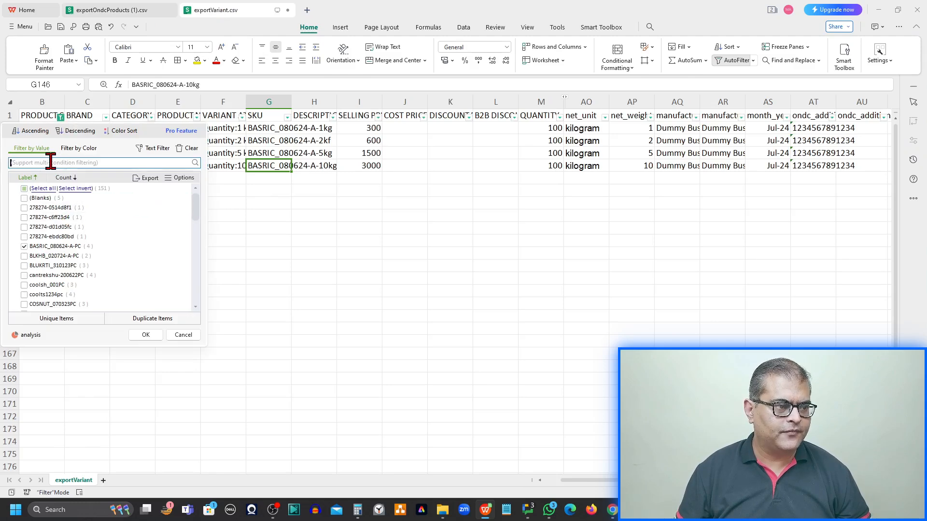
key(ctrl+v)
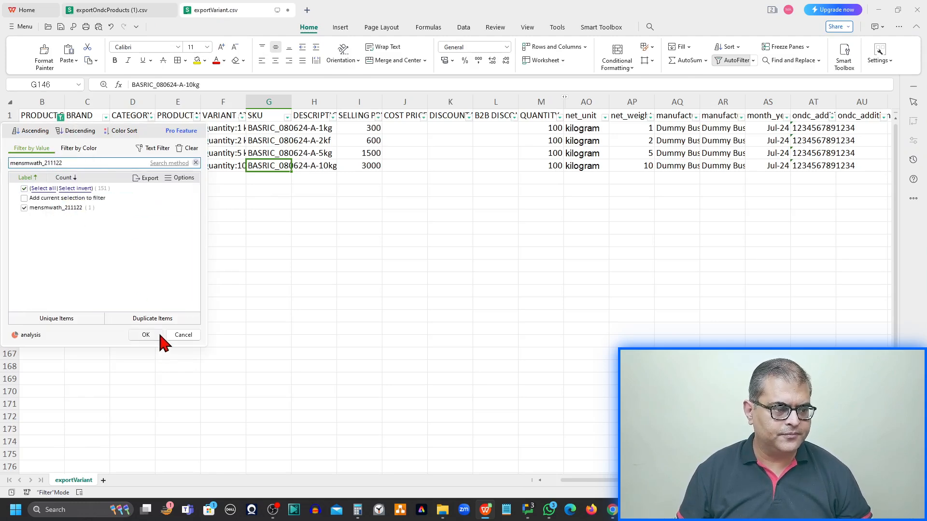
click(146, 335)
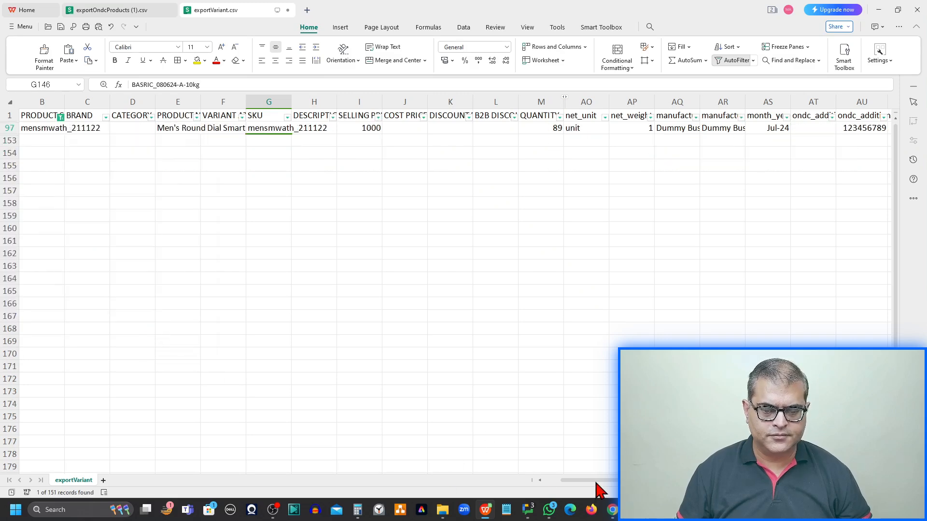
scroll(600, 482, right, 1)
scroll(600, 482, right, 2)
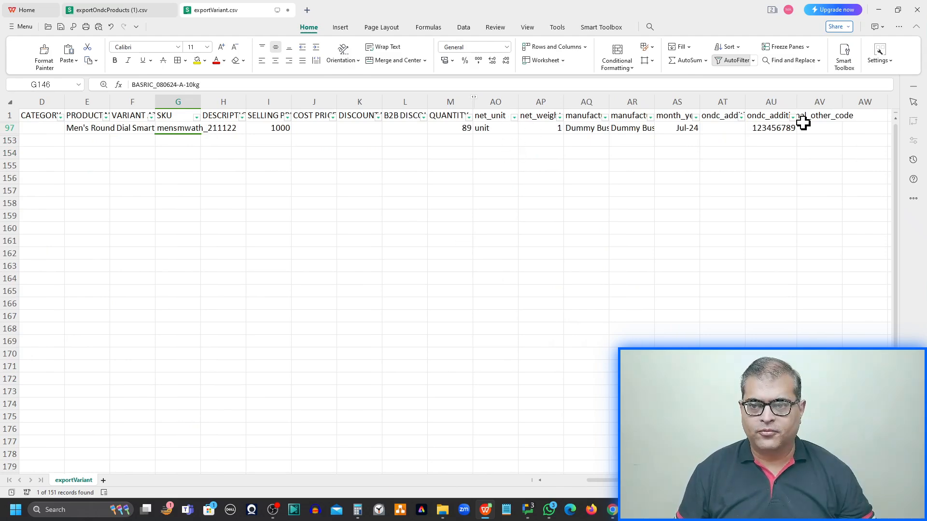
- Copy product code ELEGSSTS_120922PC from exportOndcProducts (1).csv and filter the variants in exportVariant.csv by it
click(113, 9)
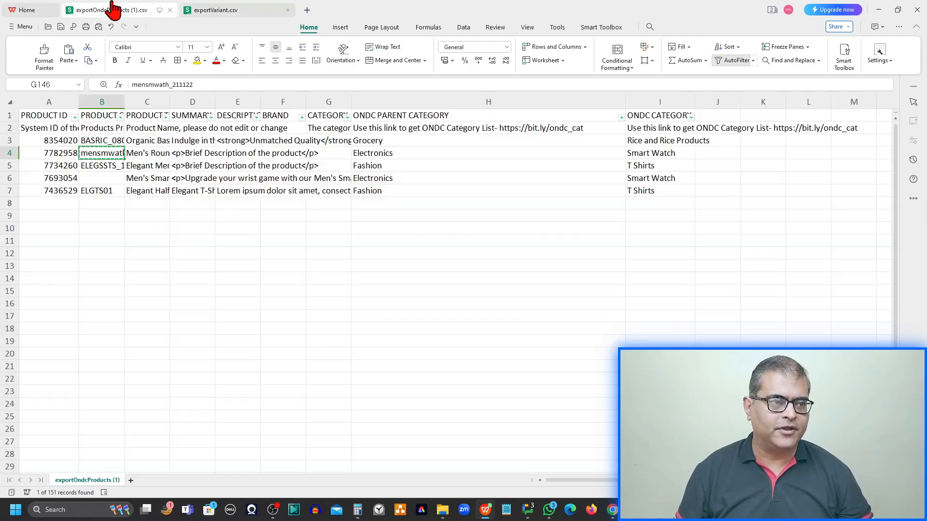
click(103, 166)
key(ctrl+c)
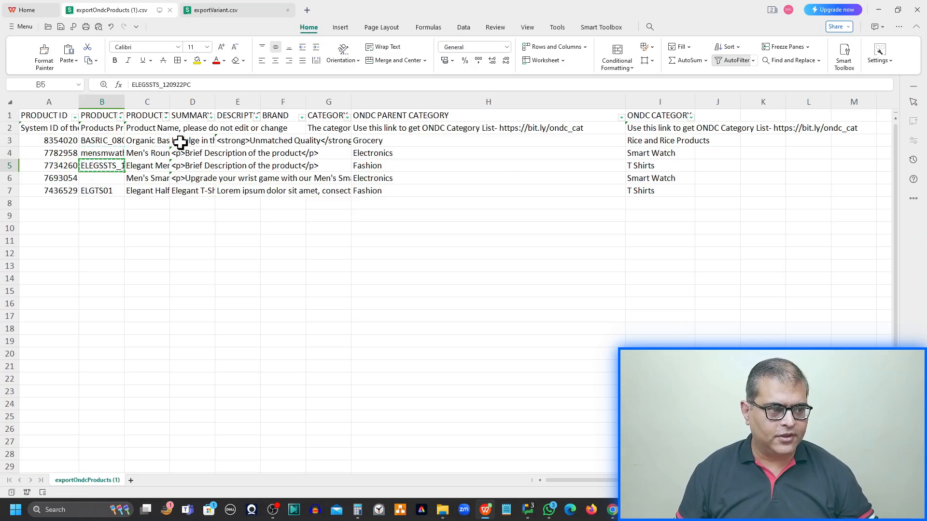
click(227, 10)
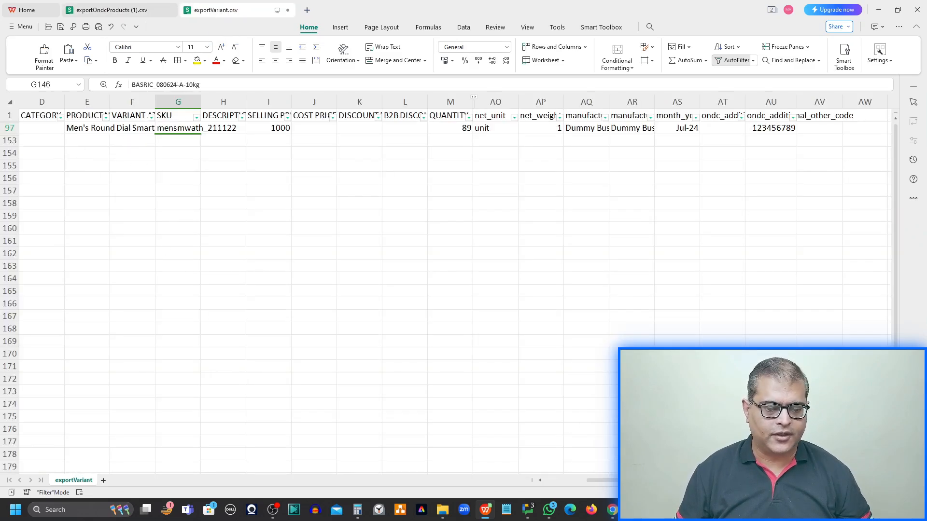
drag(630, 481, 582, 483)
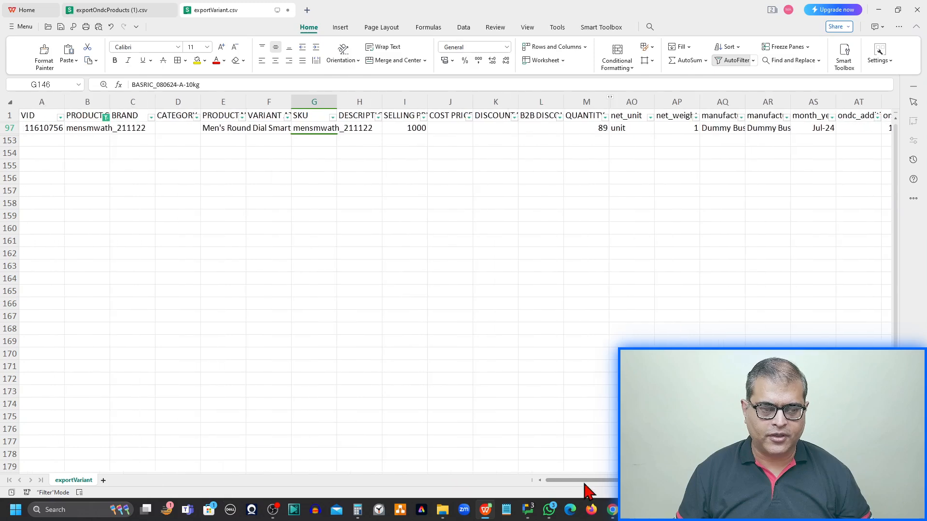
click(106, 118)
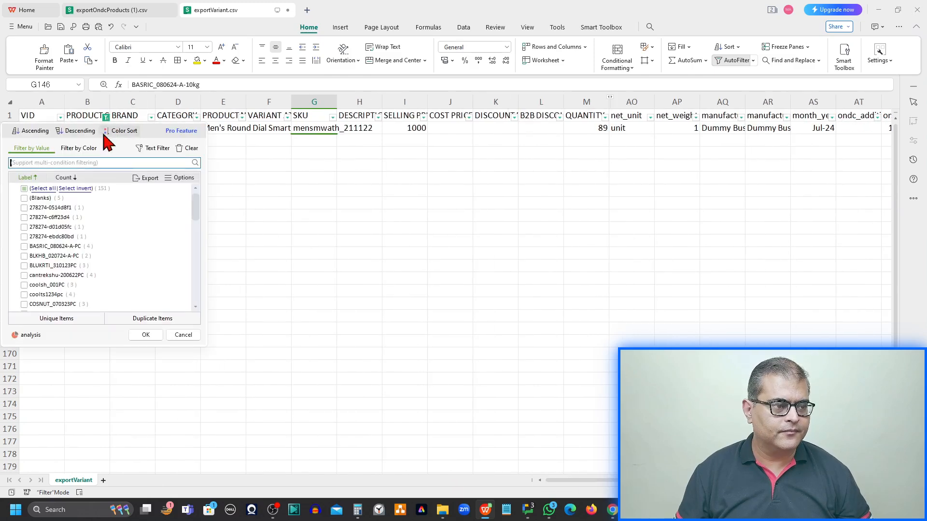
click(77, 163)
key(ctrl+v)
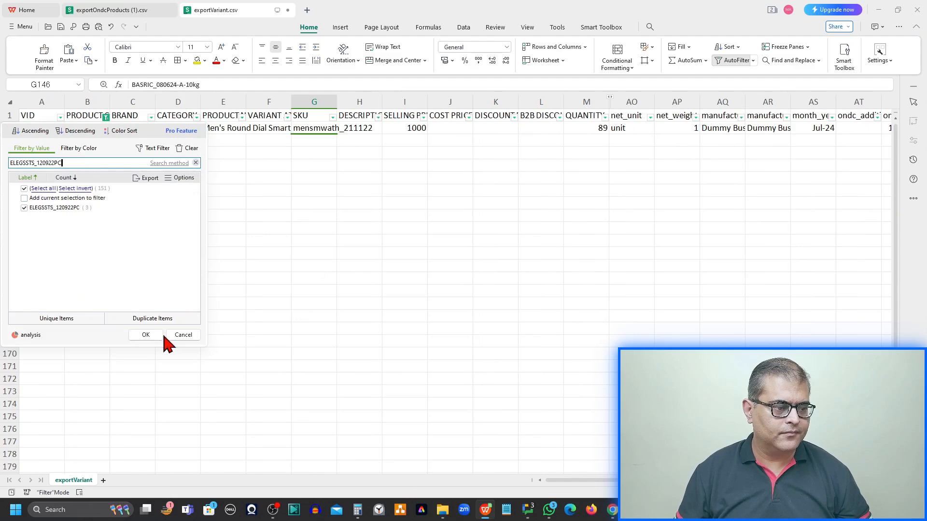
click(146, 335)
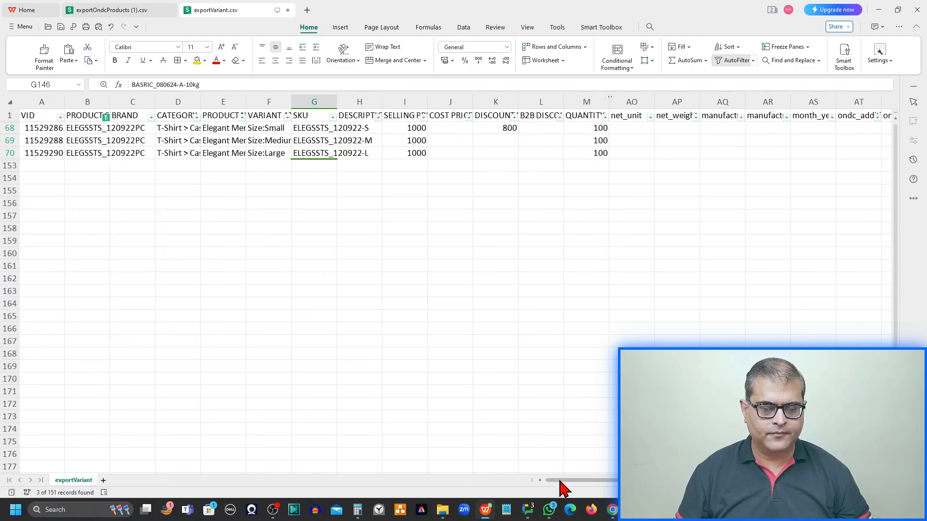
- Enter Unit as the net_unit of the small T-shirt variant in row 68 and fill it down through row 70
drag(562, 482, 589, 488)
click(543, 131)
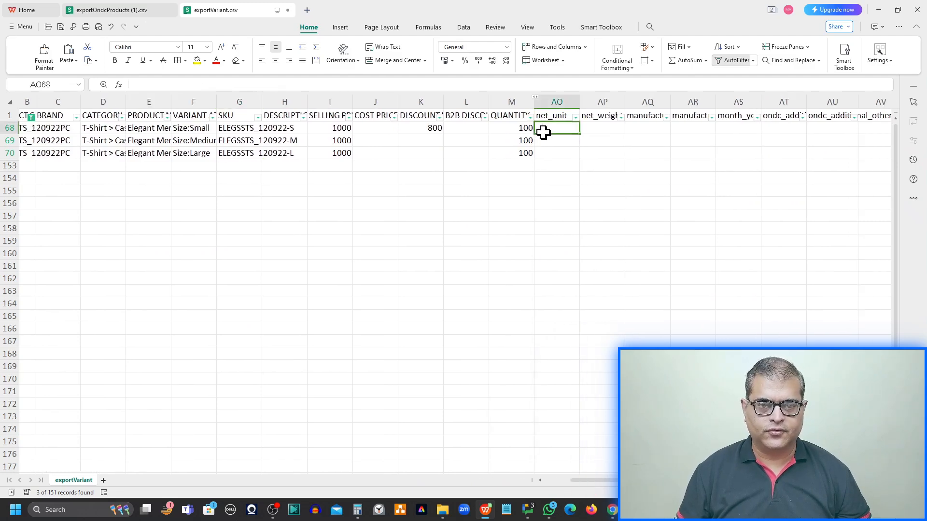
text(Unit)
key(Return)
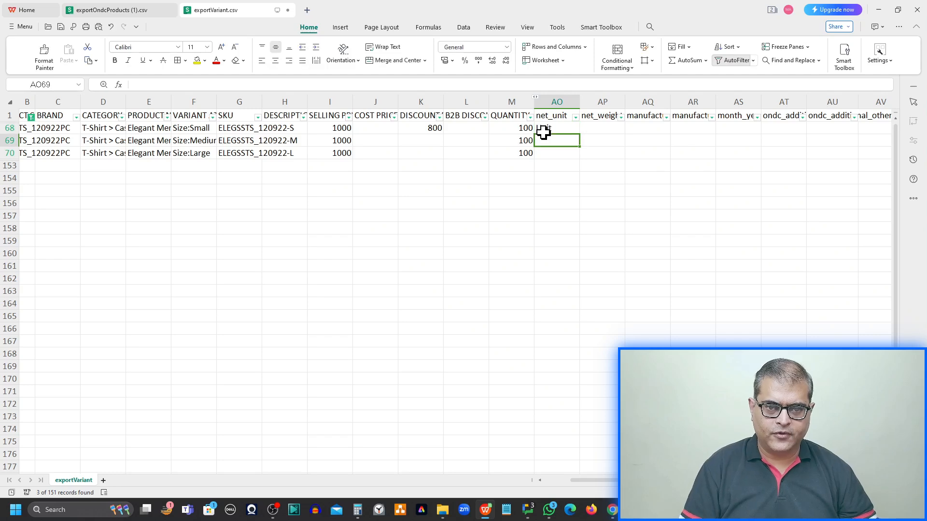
click(543, 131)
key(shift+Down)
key(shift+Down)
key(shift+Down)
key(shift+Up)
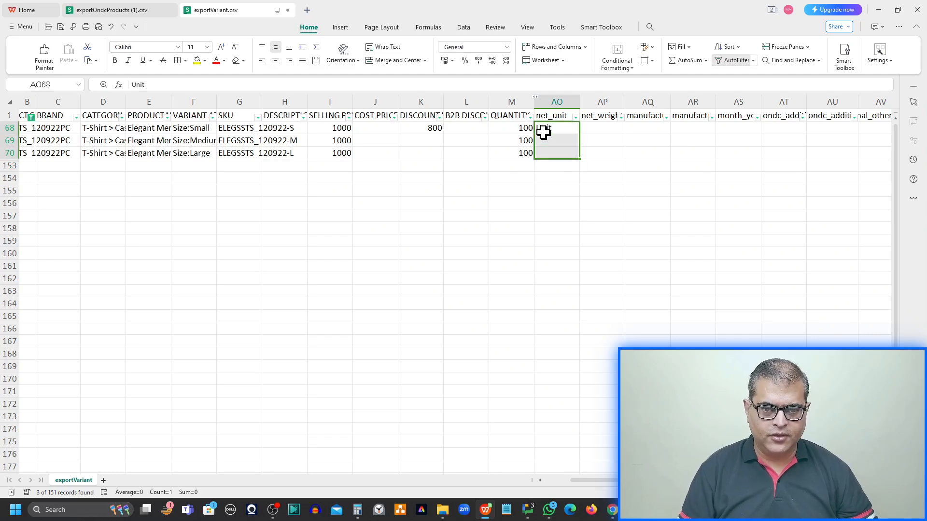
key(ctrl+d)
- Enter 1 as the net_weight of the small T-shirt variant in row 68 and fill it down through row 70
key(Right)
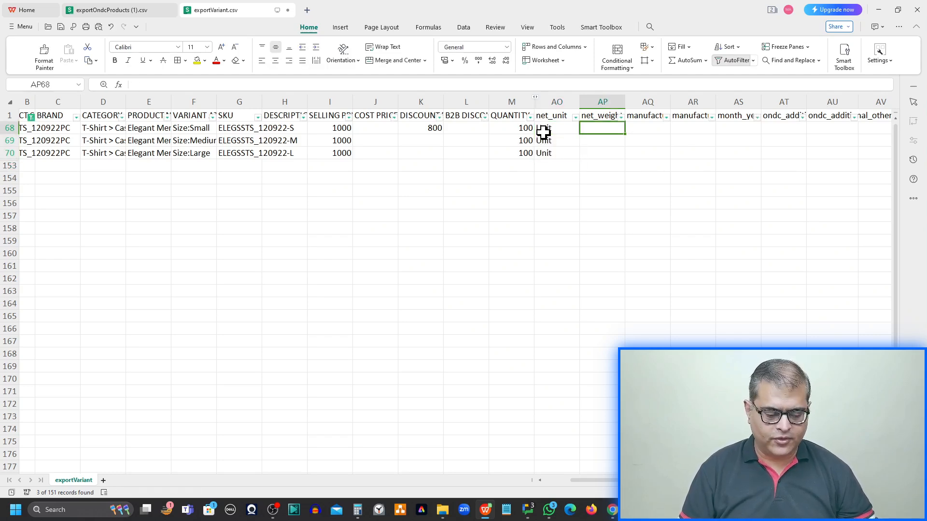
text(1)
key(Return)
key(Up)
key(shift+Down)
key(shift+Down)
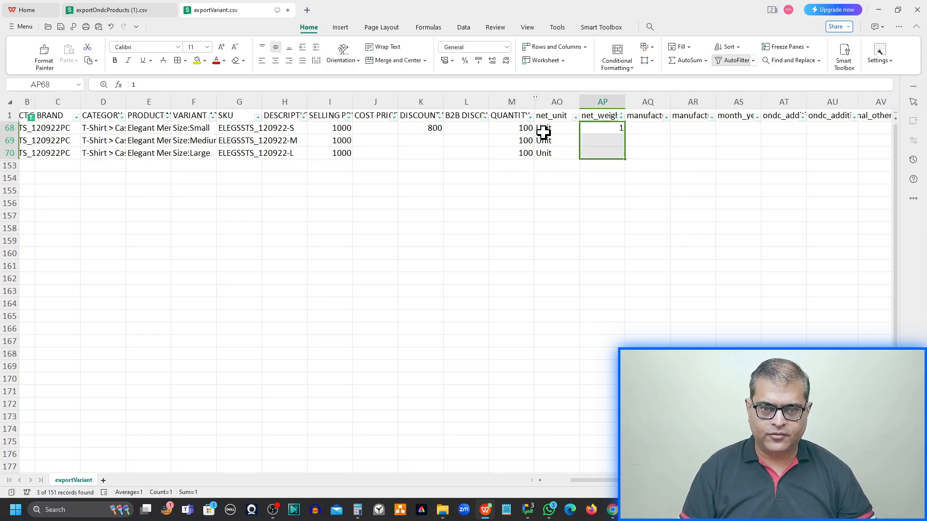
- Enter Dummy Business Name and Dummy Business Address in the small T-shirt variant's two manufacturer columns in row 68
key(Right)
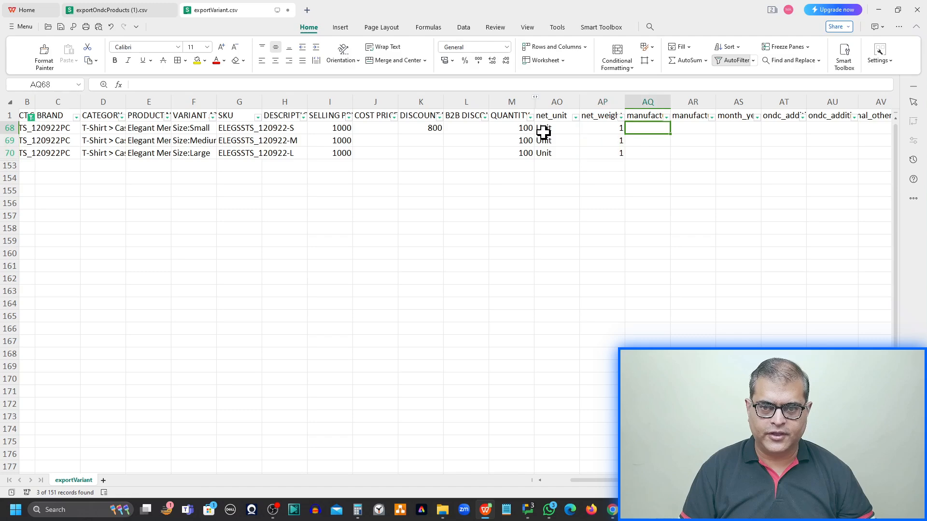
text(D)
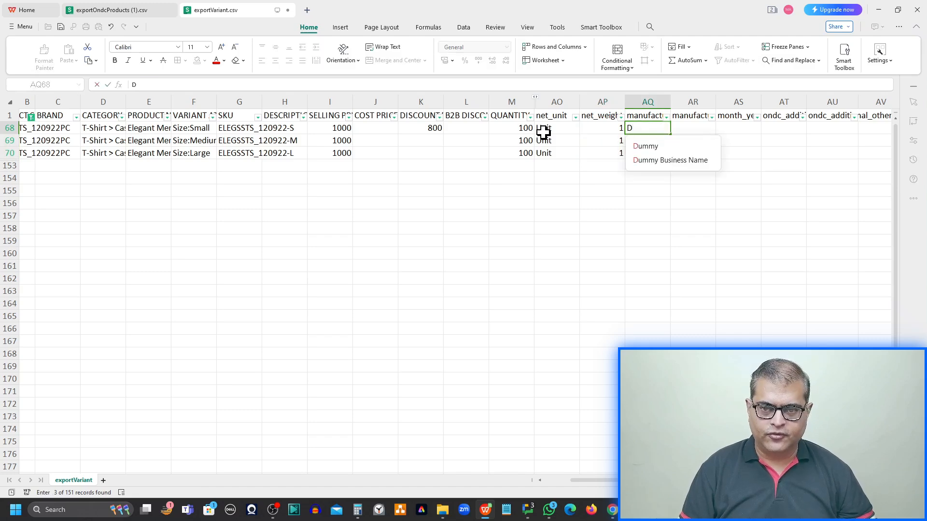
key(Down)
key(Down)
key(Return)
key(Tab)
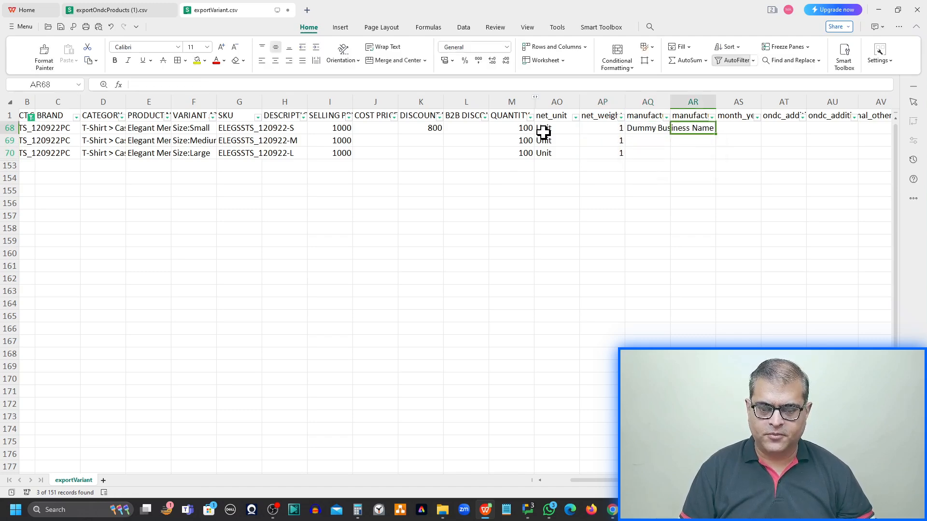
text(D)
key(Down)
key(Down)
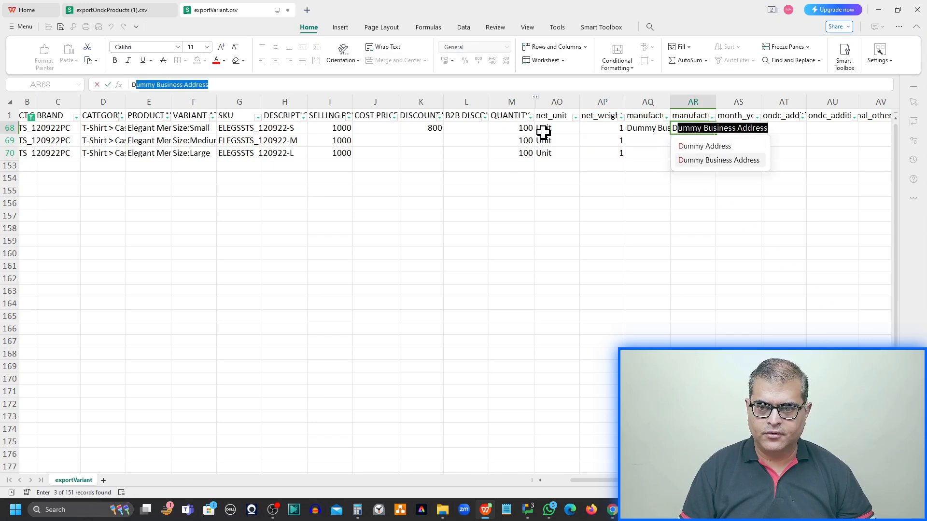
key(Return)
key(Tab)
- Enter 07/2024 as the small variant's month and year and 456789 in its first ondc_additional column, AT
text(07)
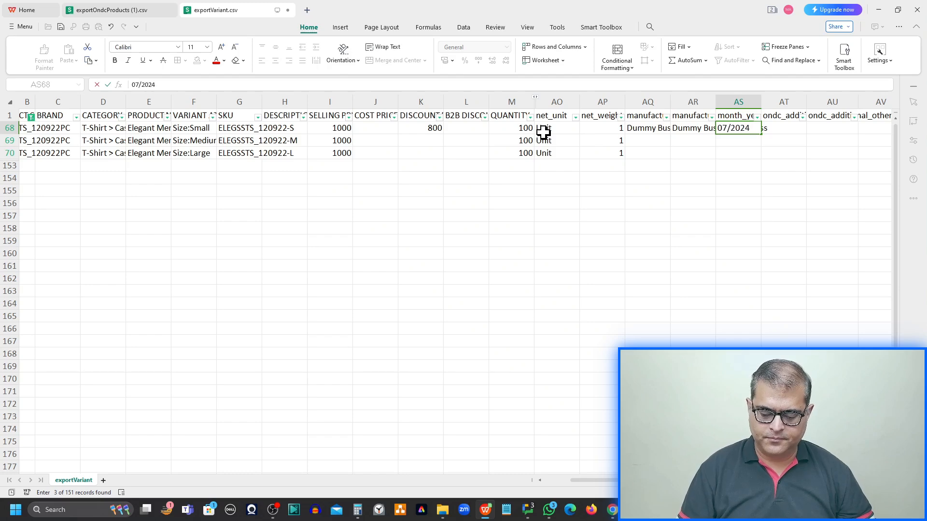
key(Tab)
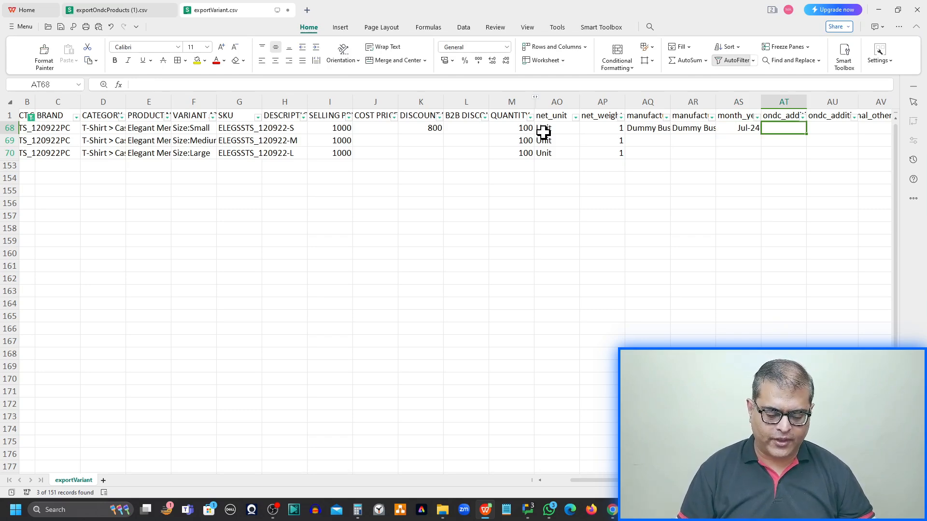
text(45)
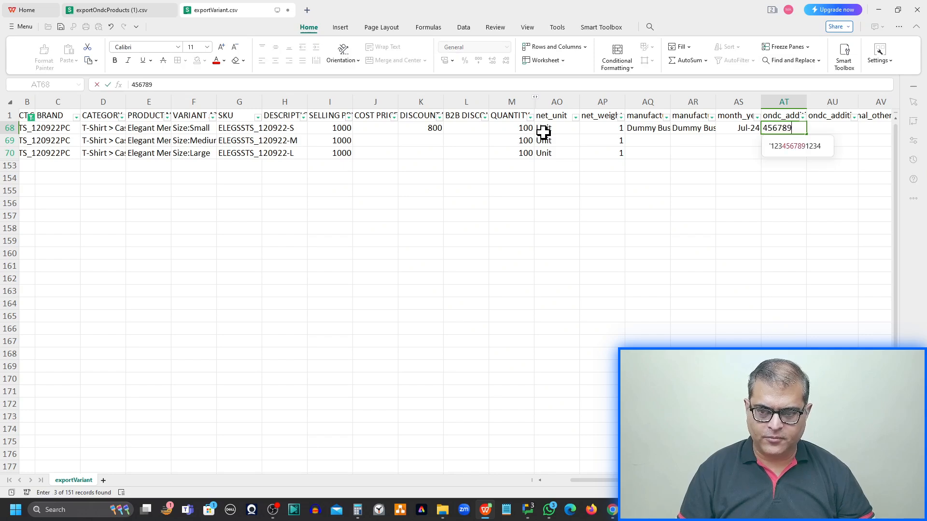
text(6789)
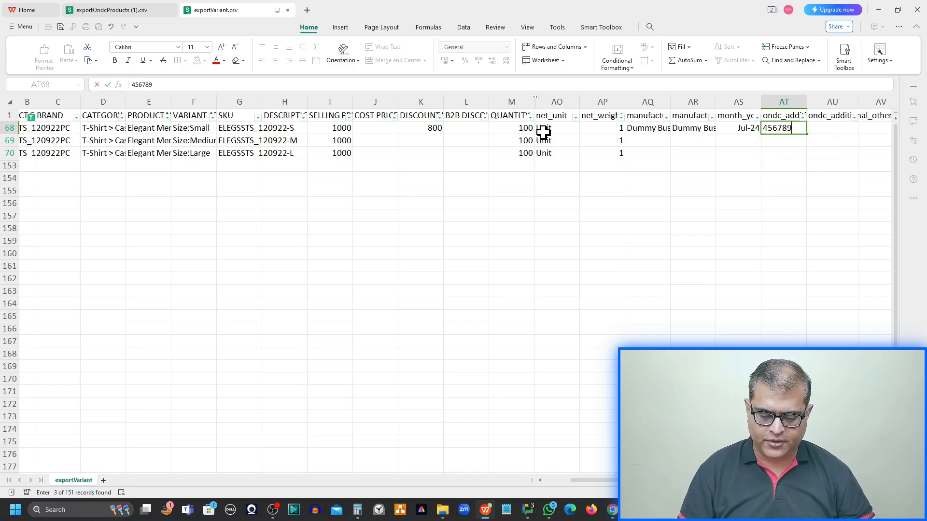
key(ctrl+Return)
- Check the small T-shirt variant's filled ONDC fields in row 68, from net_unit through the additional columns
key(Left)
key(Left)
key(Left)
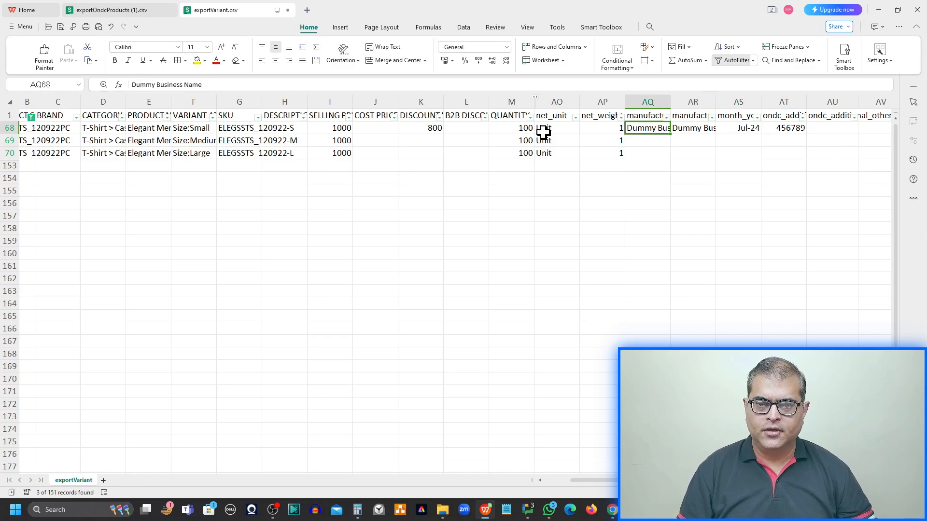
key(Right)
key(Right)
key(Right)
key(Right)
key(Left)
key(Left)
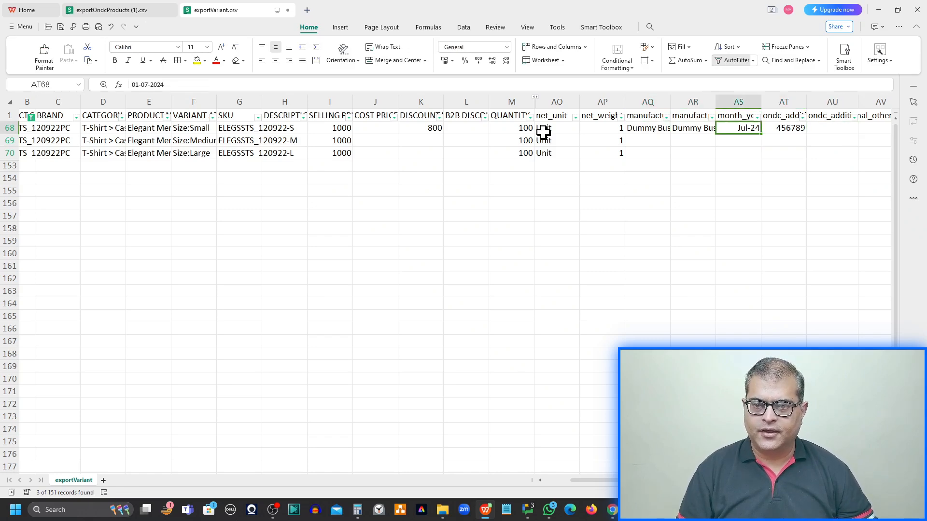
key(Left)
key(Left)
key(Left)
key(Left)
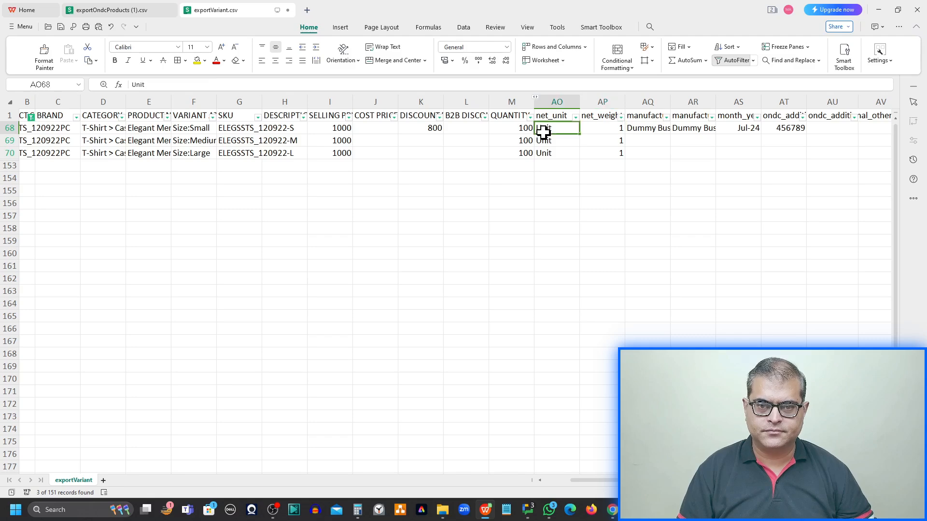
- Fill the small variant's manufacturer, month-year and additional ONDC values (AQ to AT) down through row 70
key(Right)
key(Right)
key(Down)
key(Down)
key(shift+Right)
key(shift+Right)
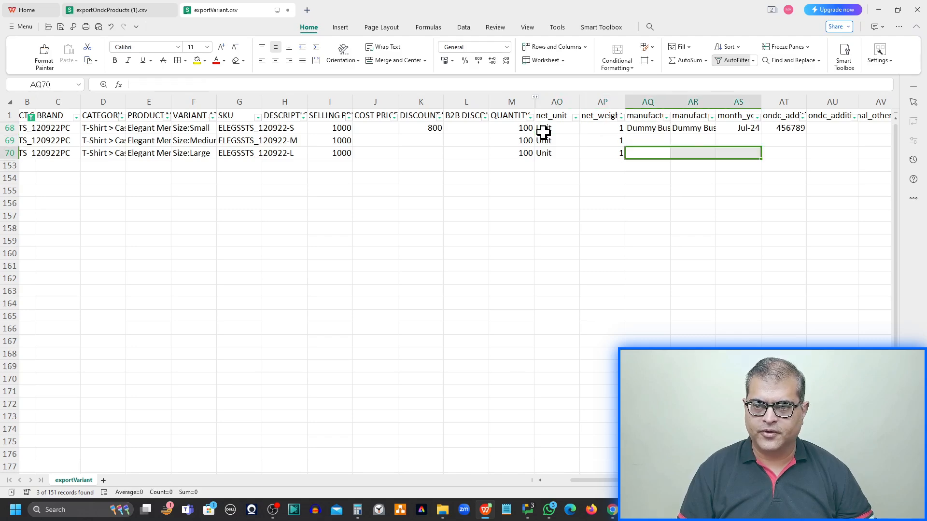
key(shift+Up)
key(shift+Right)
key(shift+Up)
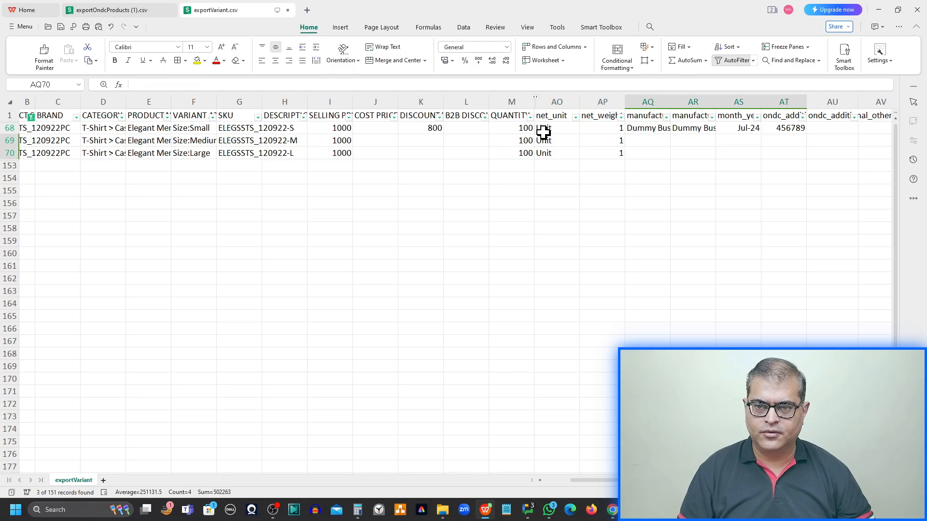
key(ctrl+d)
key(Down)
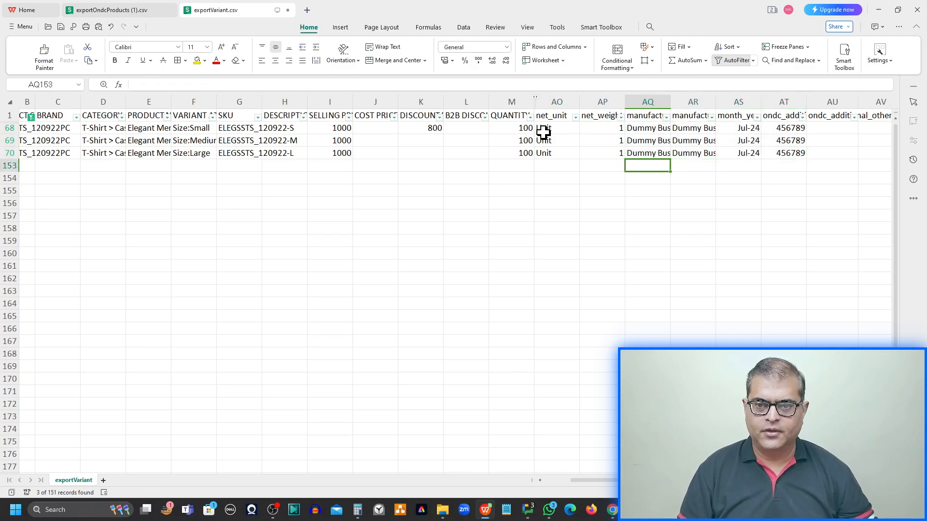
- Check the medium T-shirt variant's row 69 from net_weight back to its category
key(Left)
key(Up)
key(Up)
key(Left)
key(Left)
key(Left)
key(Left)
key(Left)
key(Left)
key(Left)
key(Left)
key(Left)
key(Left)
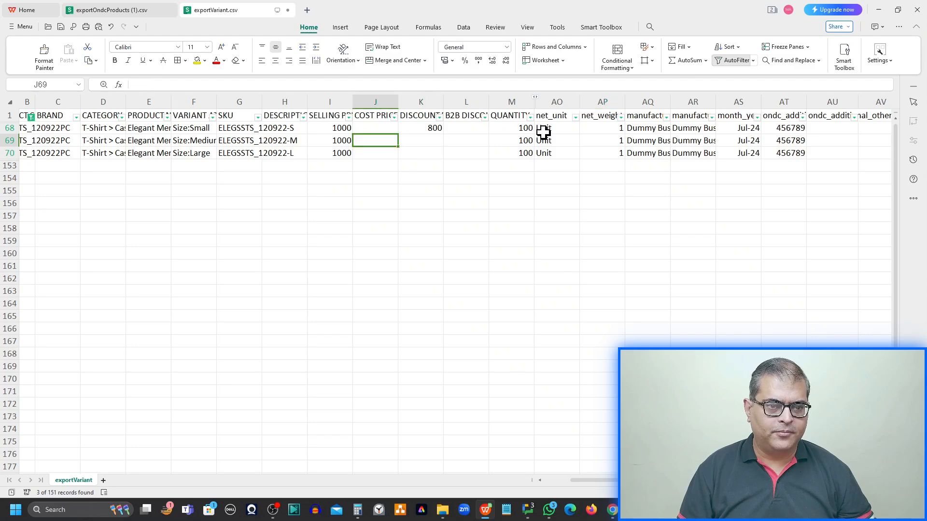
key(Left)
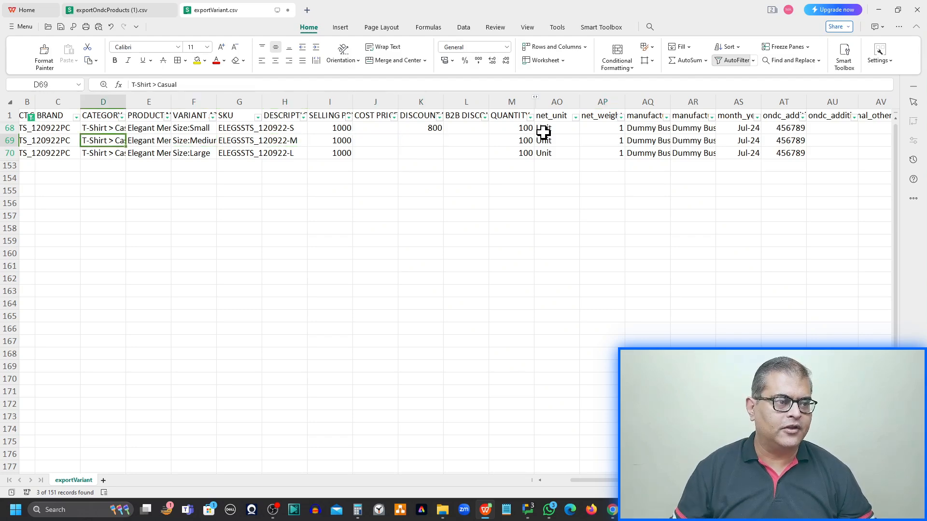
- Copy the product name Men's Smart Watch | Brown | Round Dial from exportOndcProducts (1).csv
click(104, 11)
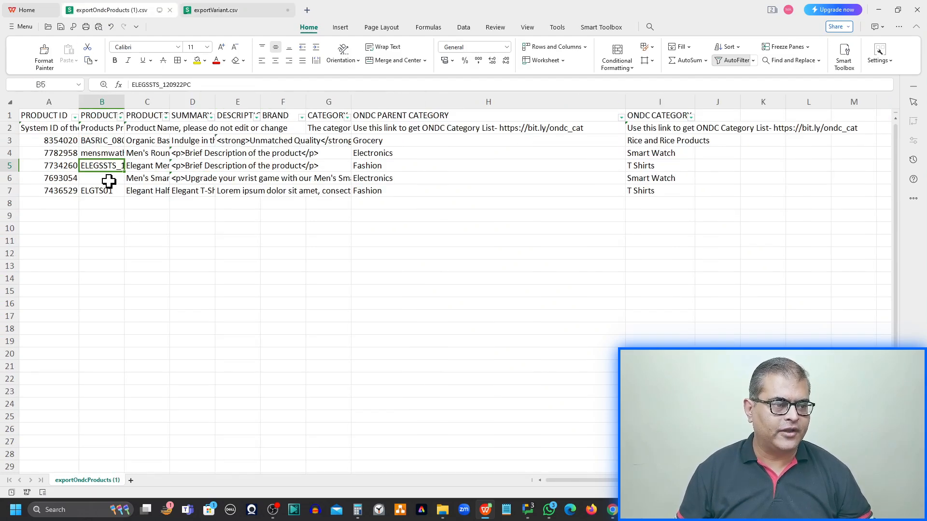
click(151, 181)
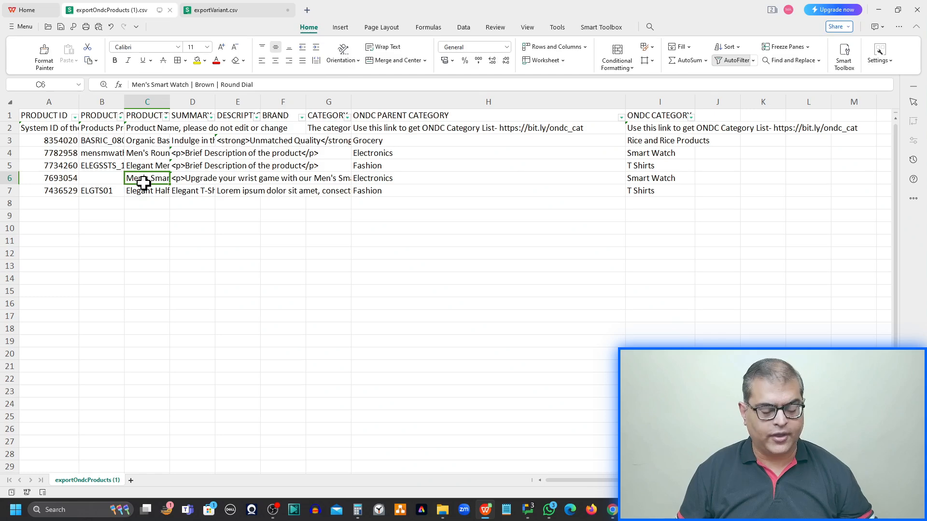
key(ctrl+c)
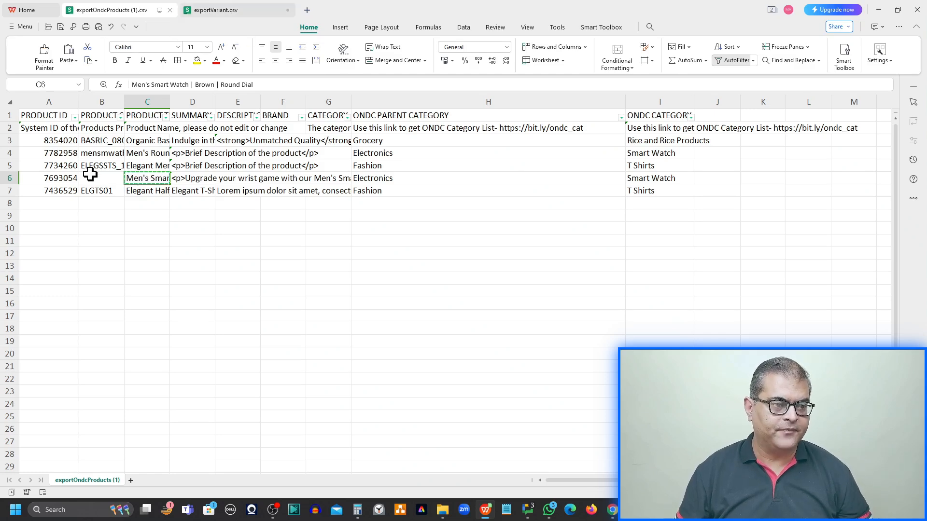
- Clear the product-code filter in exportVariant.csv and filter the variants by product name Men's Smart Watch | Brown | Round Dial
click(200, 10)
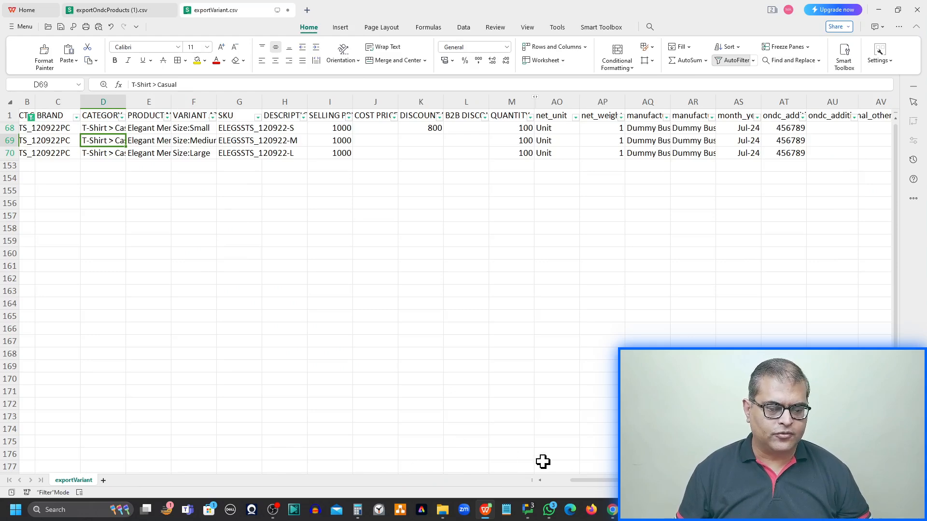
drag(579, 480, 548, 480)
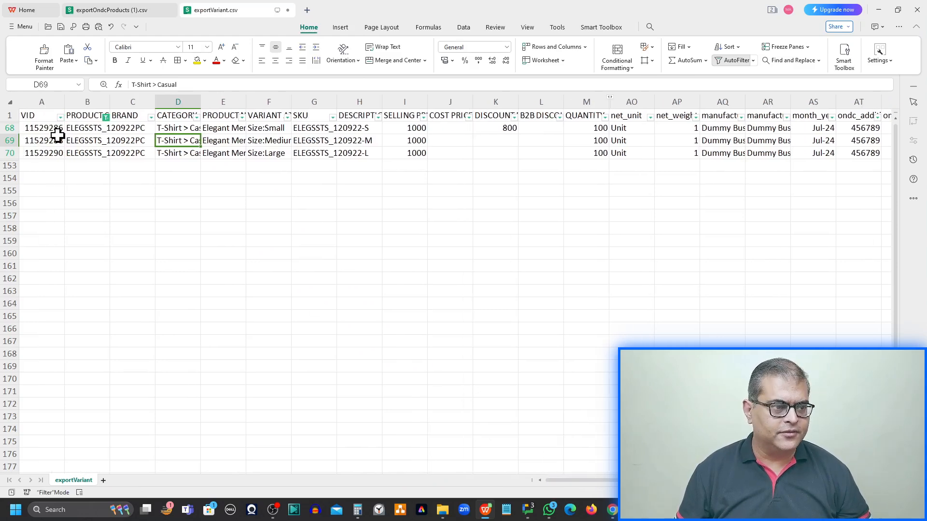
click(106, 117)
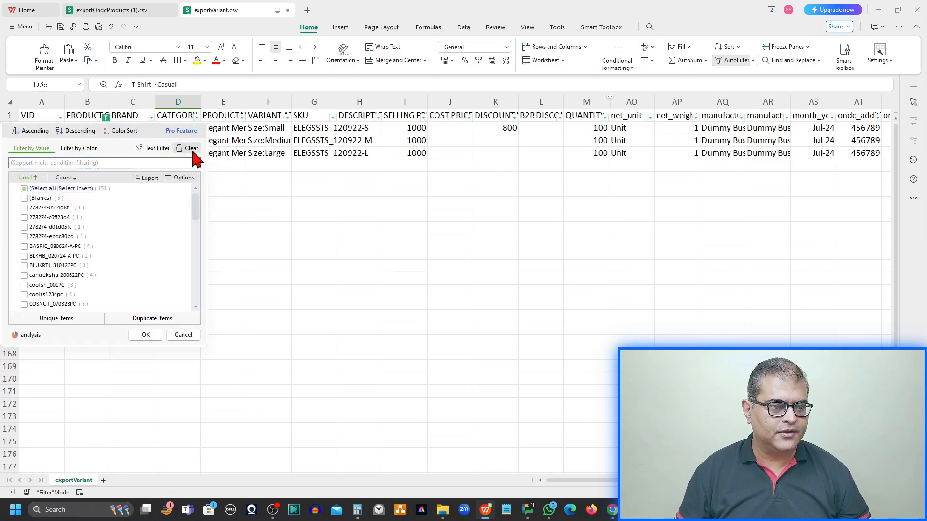
click(188, 148)
click(242, 118)
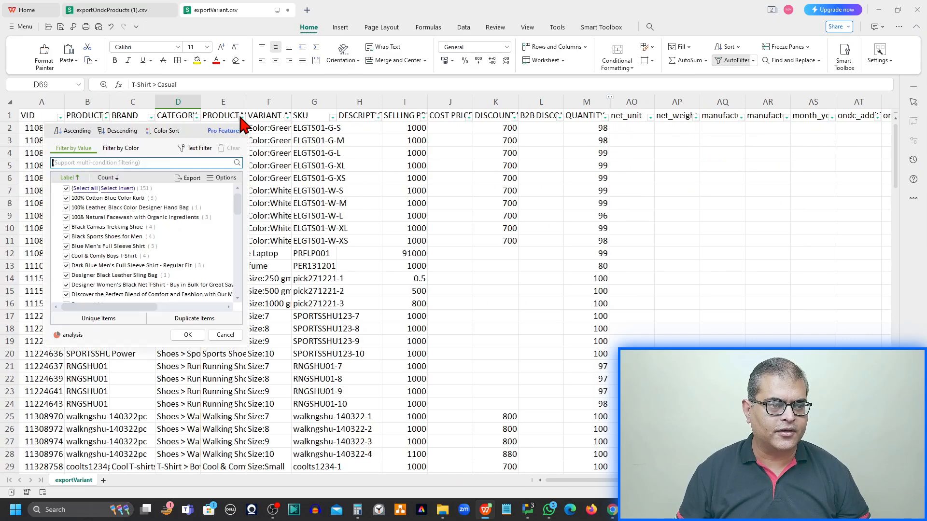
key(ctrl+v)
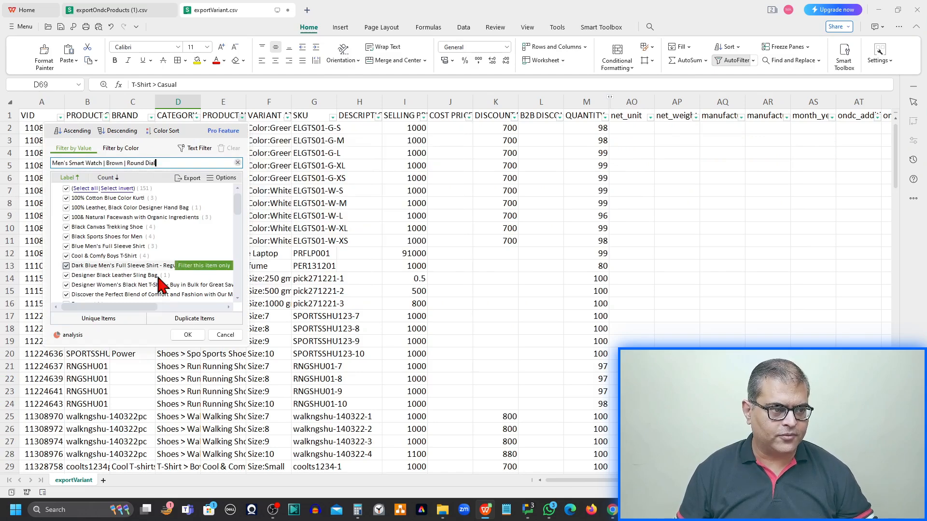
click(189, 335)
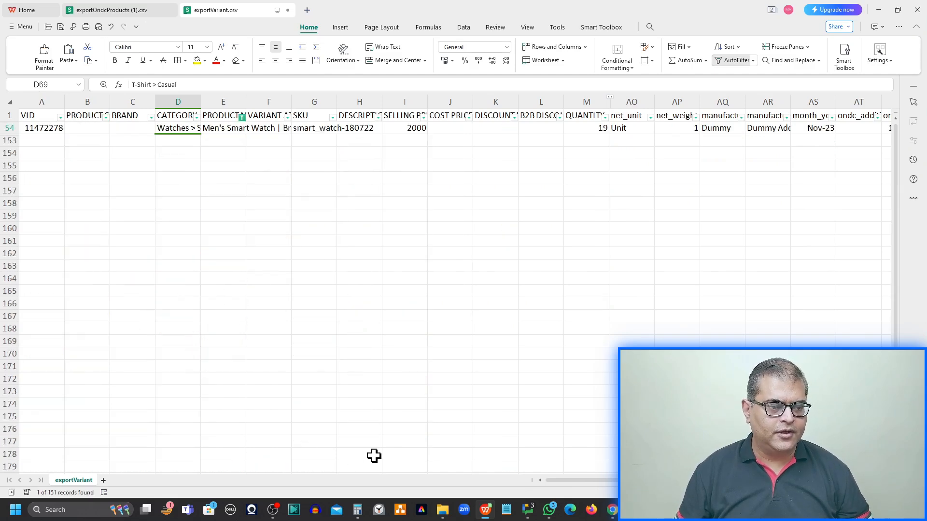
- Check the smart watch variant's ONDC fields in row 54, including its second ondc_additional column, AU
drag(566, 481, 595, 481)
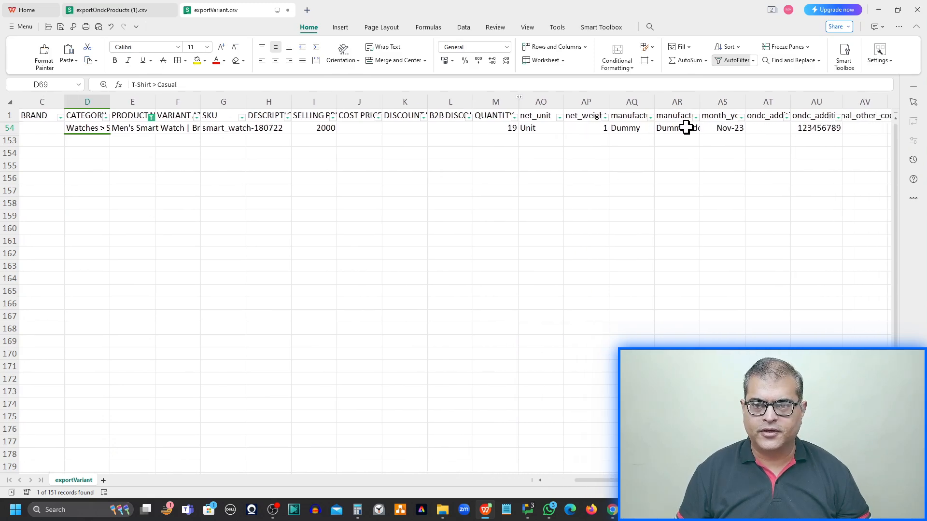
click(827, 128)
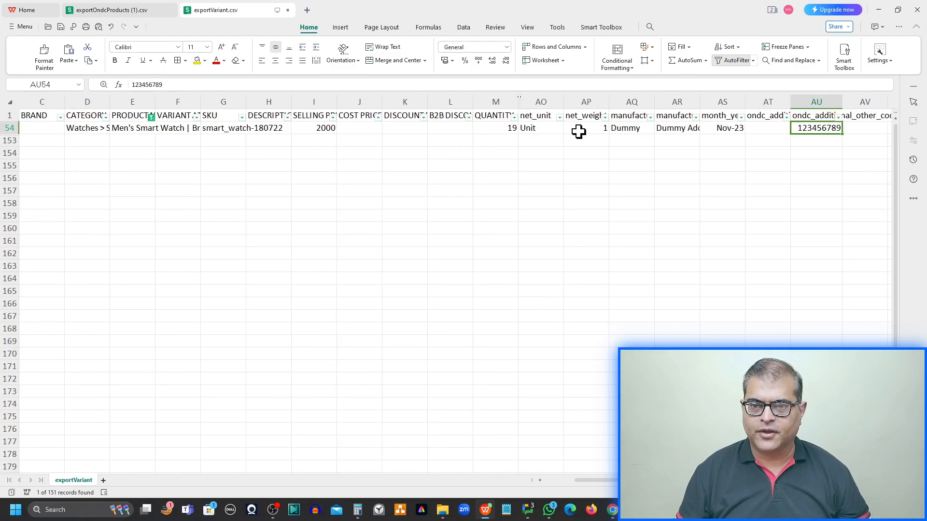
drag(599, 480, 560, 481)
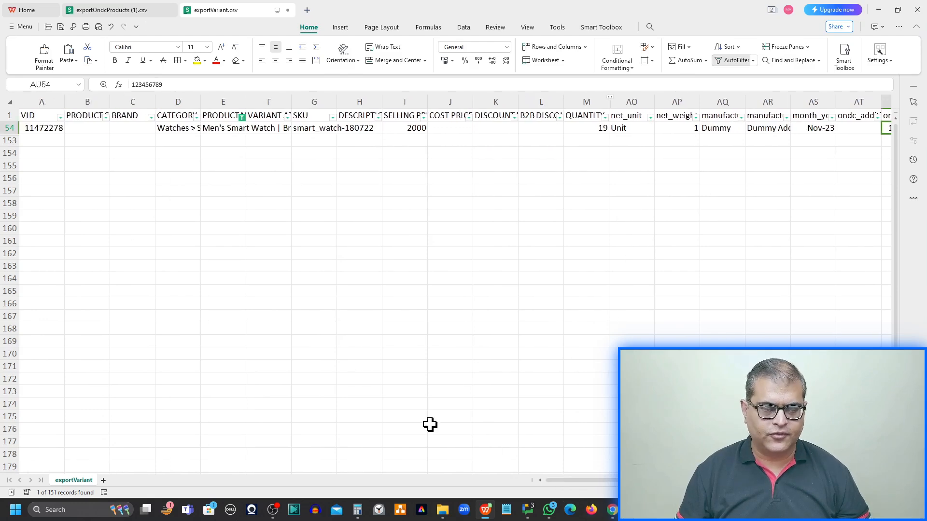
- Copy the product name Elegant Half Sleeve T-Shirt from exportOndcProducts (1).csv and clear the product-name filter in exportVariant.csv
click(116, 14)
click(141, 188)
key(ctrl+c)
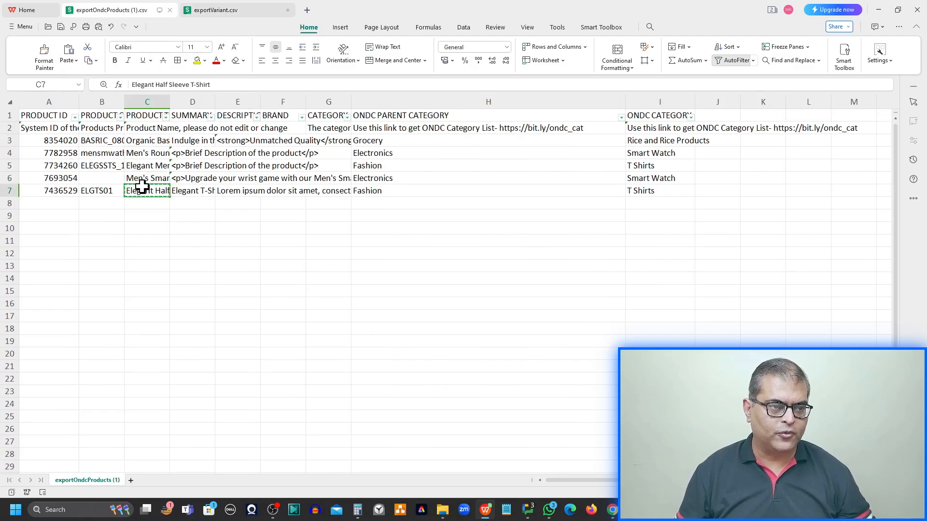
click(190, 9)
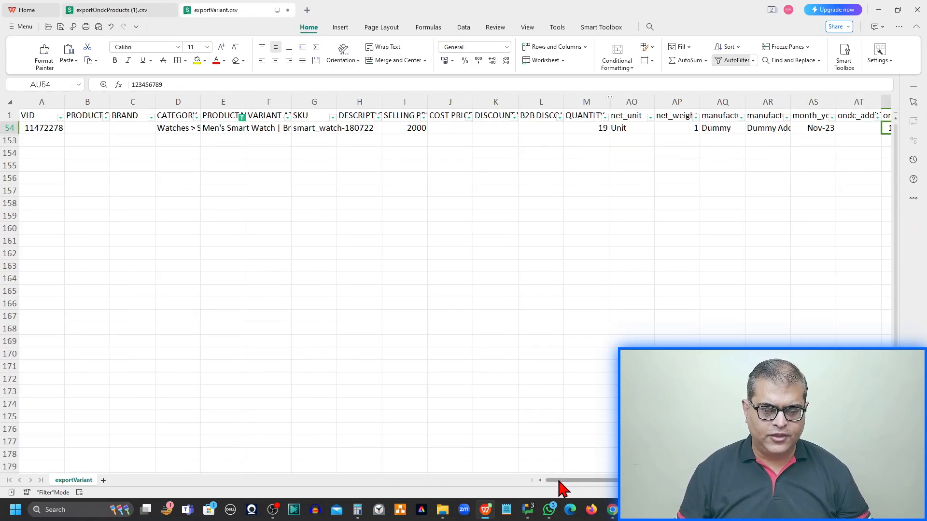
click(242, 117)
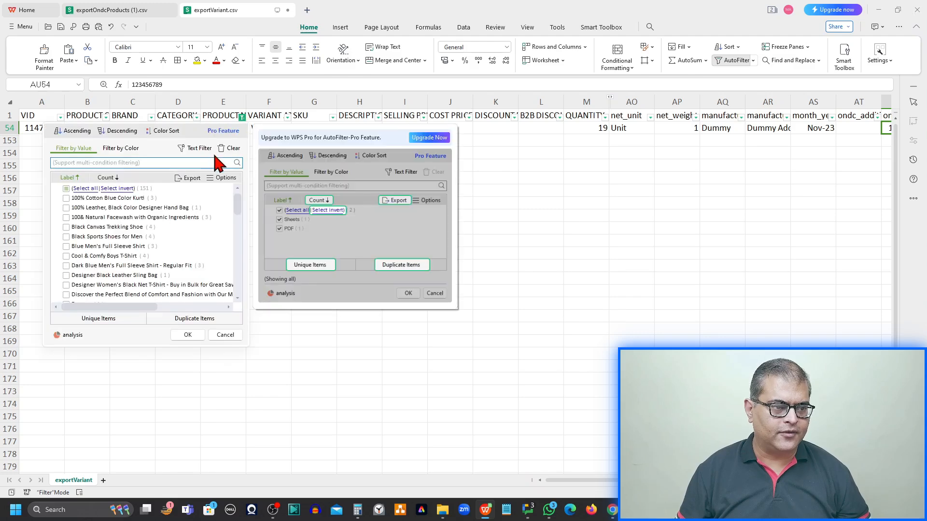
click(227, 150)
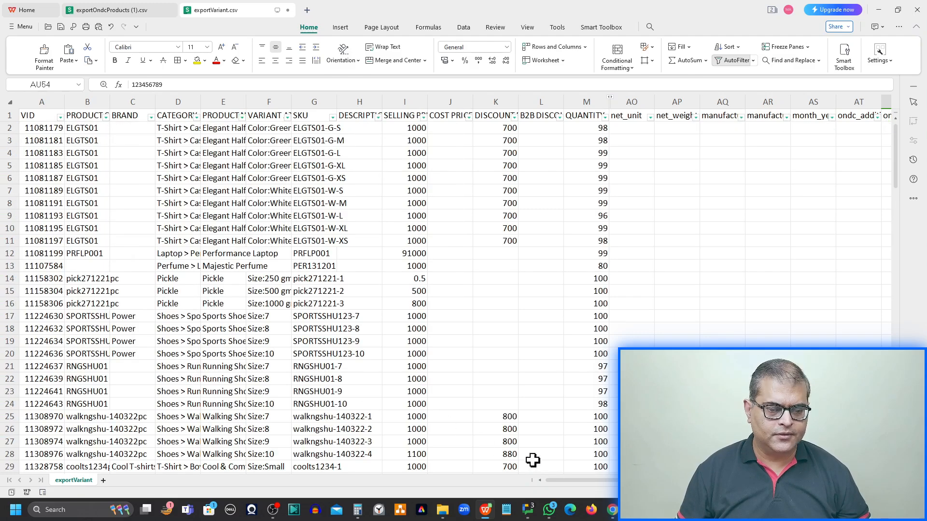
- Copy the product code ELGTS01 from exportOndcProducts (1).csv and filter the variants in exportVariant.csv by that code
click(89, 18)
click(103, 190)
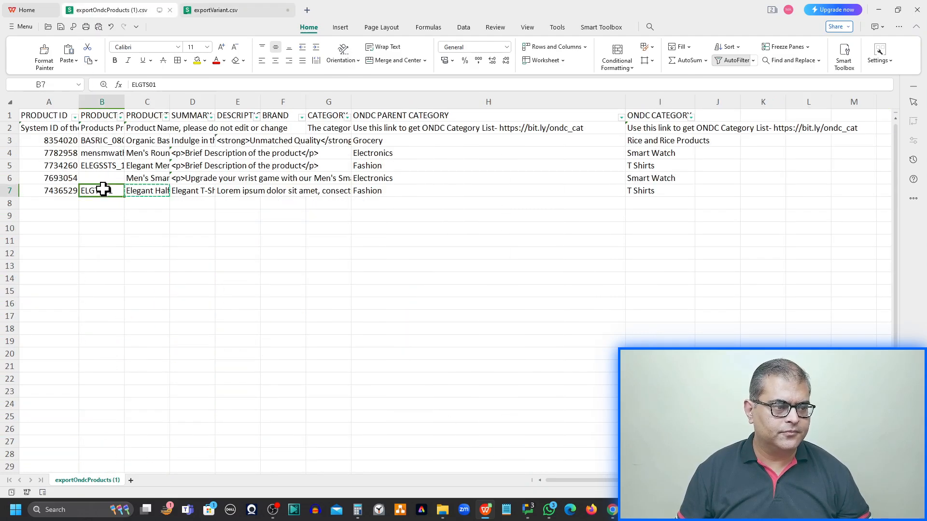
key(ctrl+c)
click(215, 13)
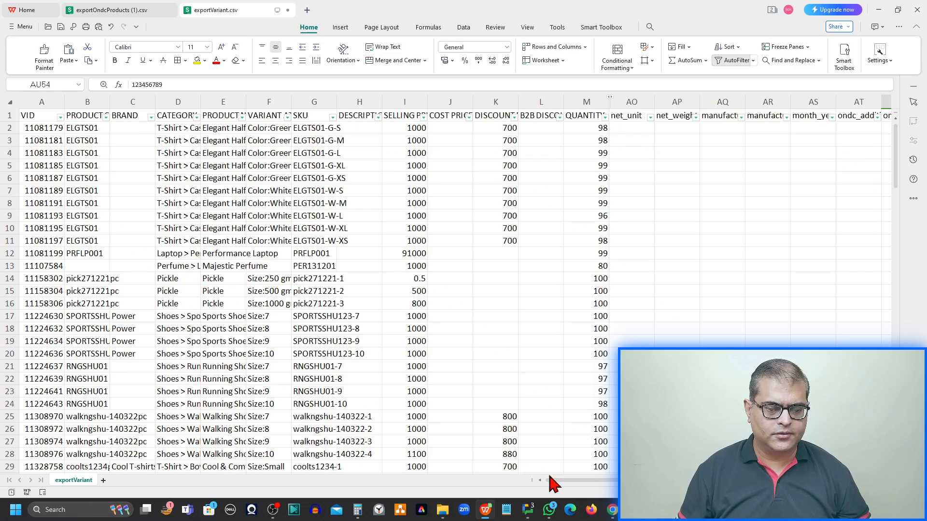
click(106, 117)
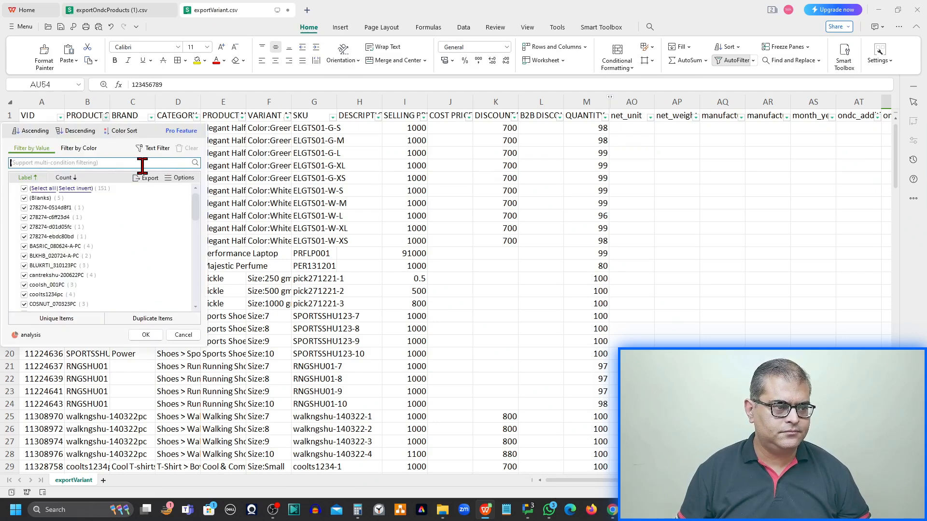
key(ctrl+v)
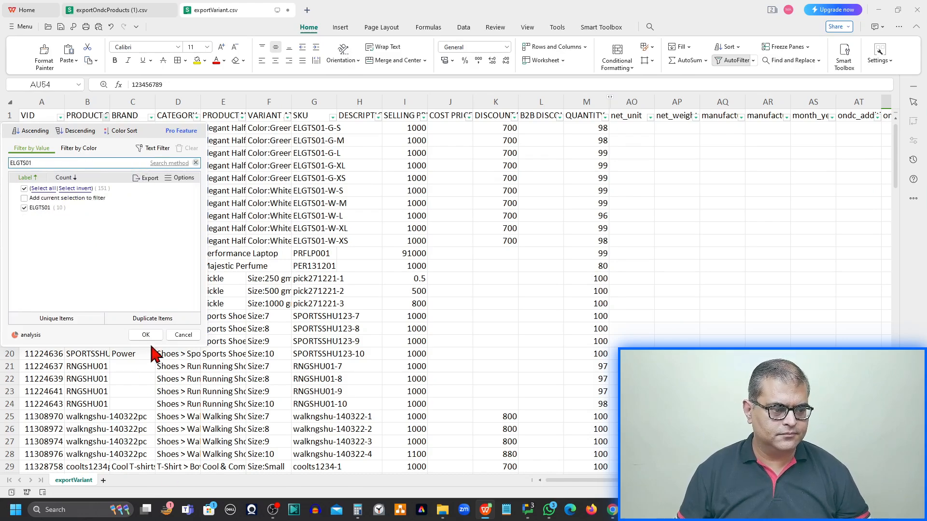
click(145, 335)
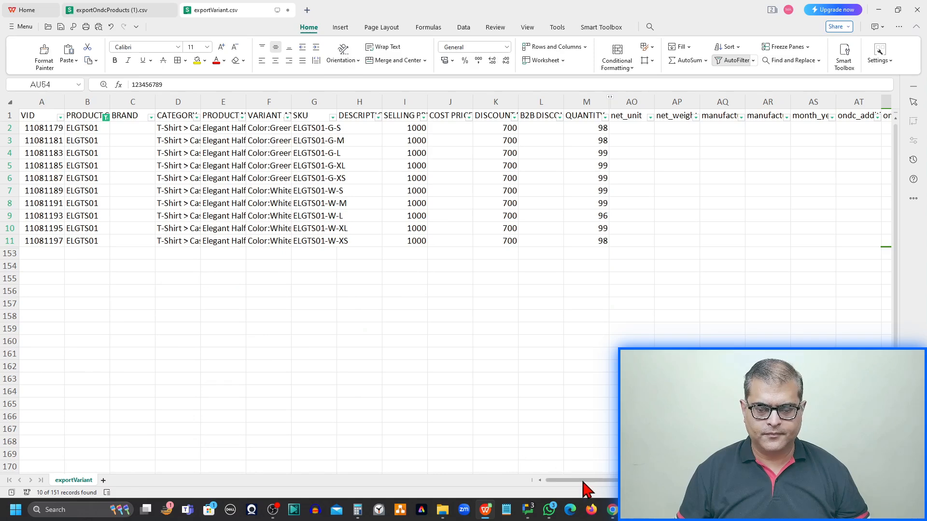
- Enter Unit as the net_unit in AO2 and fill it down through row 11 for all ELGTS01 variants
drag(586, 480, 615, 480)
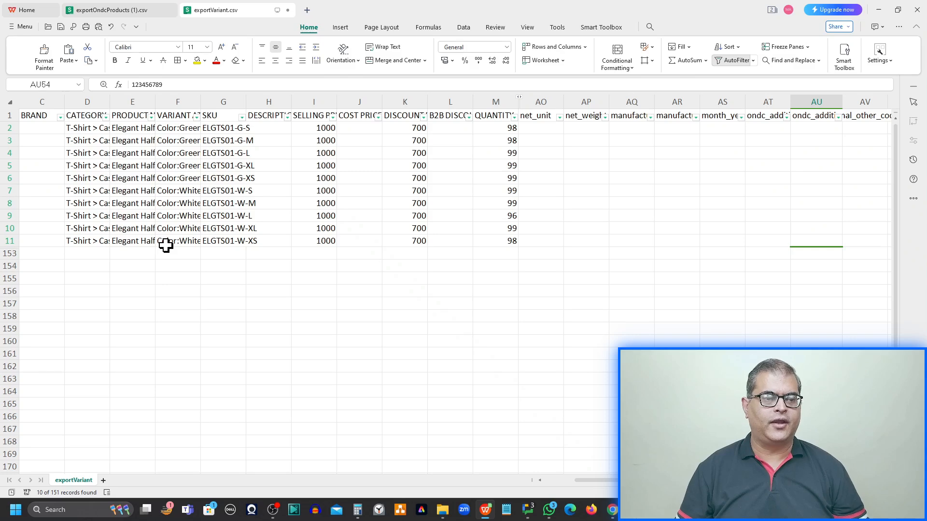
click(533, 120)
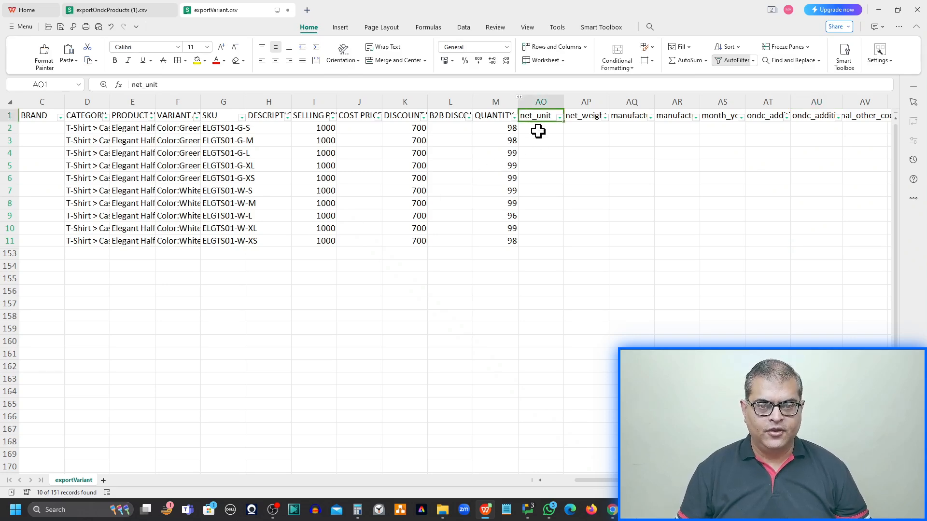
click(537, 130)
text(Unit)
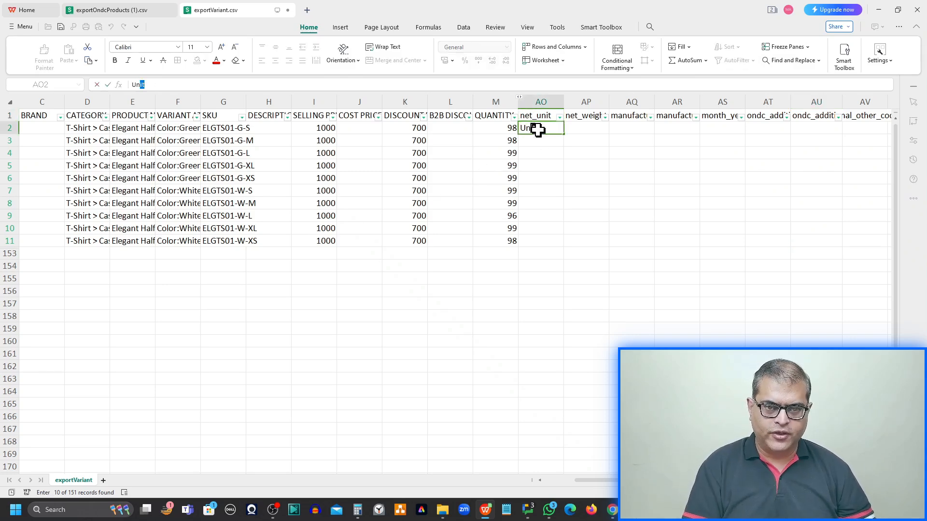
key(shift+Down)
key(shift+Down)
key(shift+Down)
key(shift+Down)
key(shift+Down)
key(shift+Down)
key(shift+Down)
key(shift+Down)
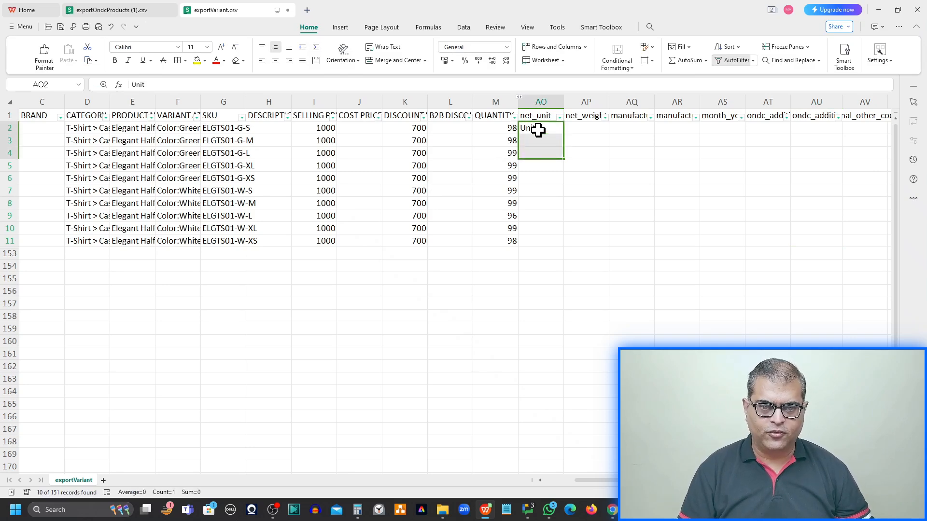
key(shift+Down)
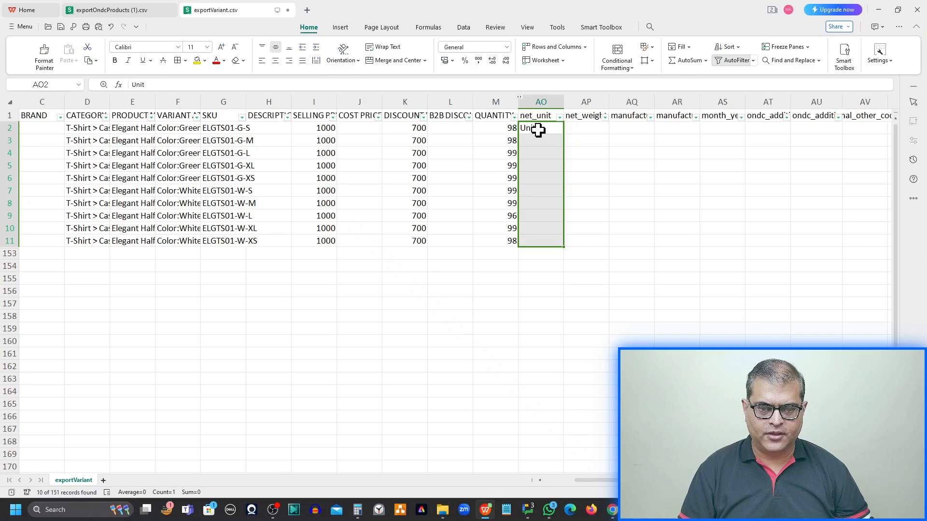
key(ctrl+d)
- Enter 1 as the net weight in AP2 and fill it down through row 11
key(Right)
text(1)
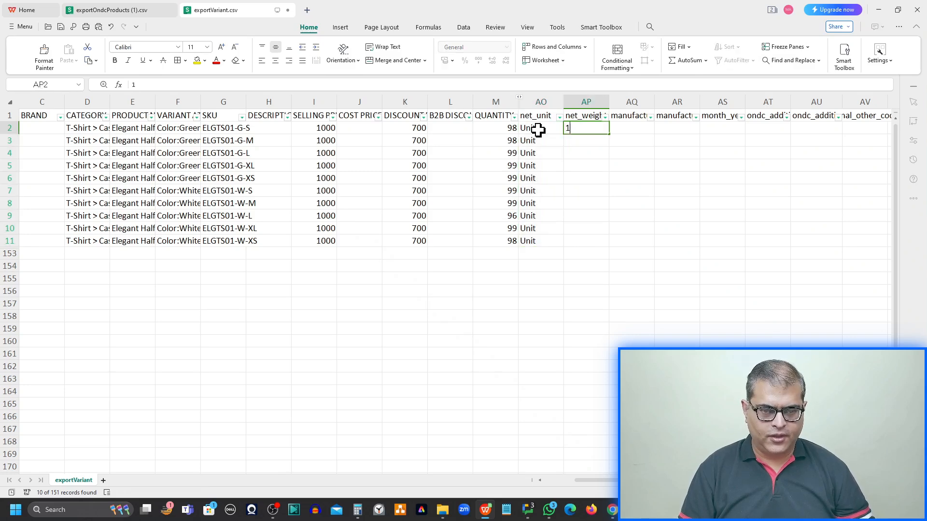
key(Return)
key(Up)
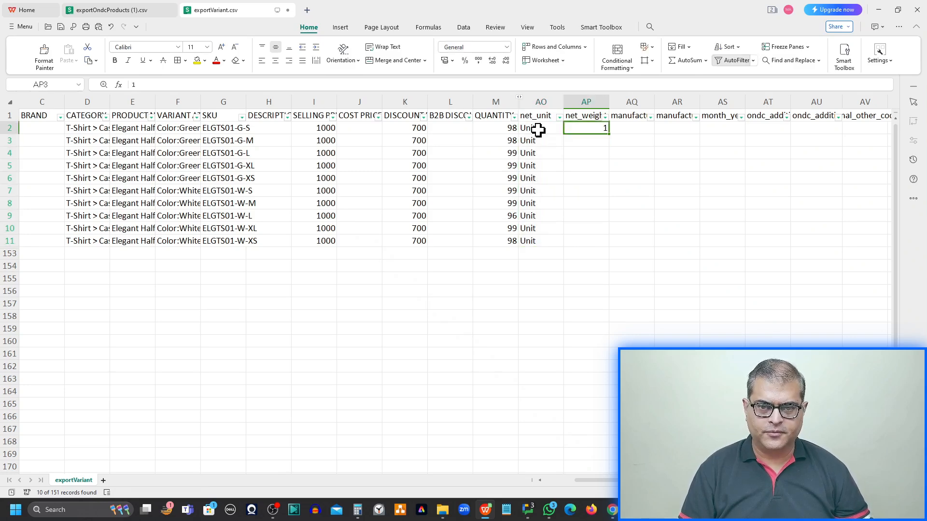
key(shift+Down)
key(shift+Down)
key(shift+Down)
key(shift+Up)
key(shift+Up)
key(shift+Up)
key(shift+Down)
key(shift+Down)
key(shift+Down)
key(shift+Down)
key(shift+Down)
key(shift+Down)
key(shift+Down)
key(shift+Down)
key(shift+Down)
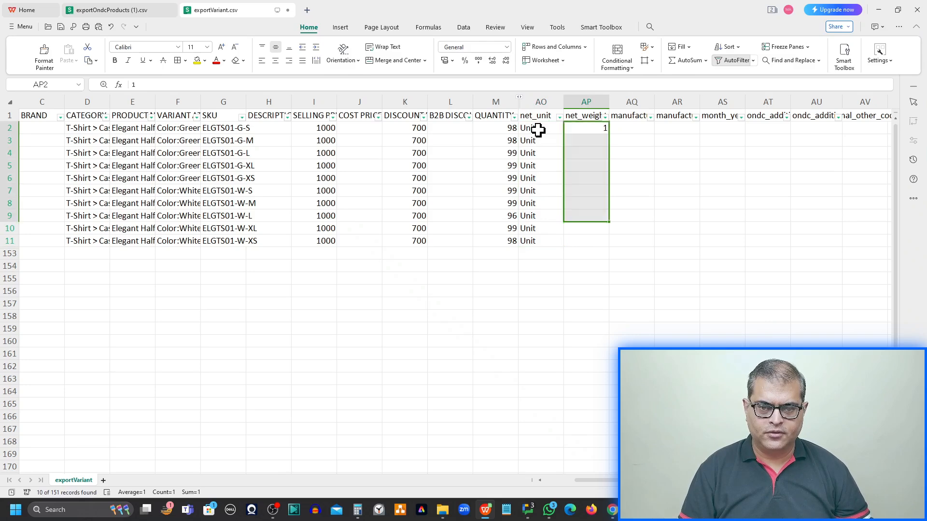
key(ctrl+d)
- Enter Dummy Business Name in AQ2 and Dummy Business Address in AR2 as the first T-shirt variant's manufacturer details
key(Right)
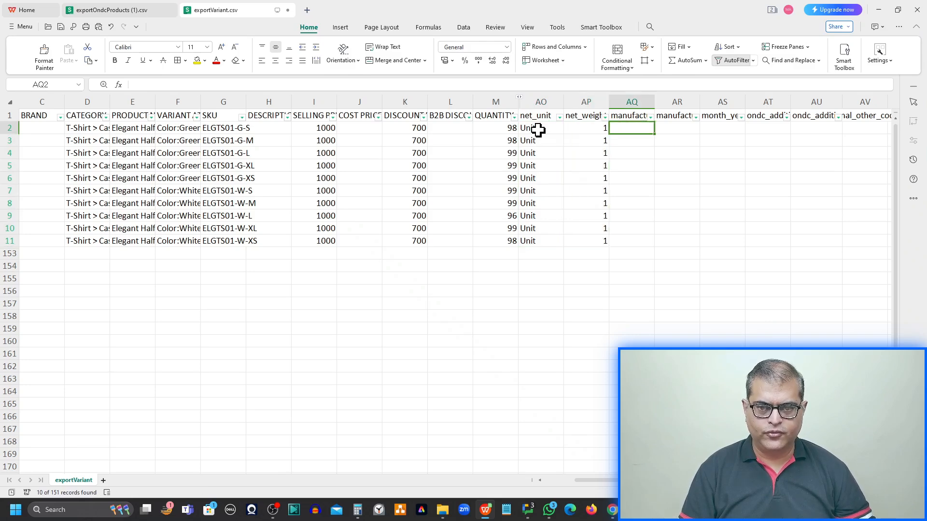
text(D)
key(Down)
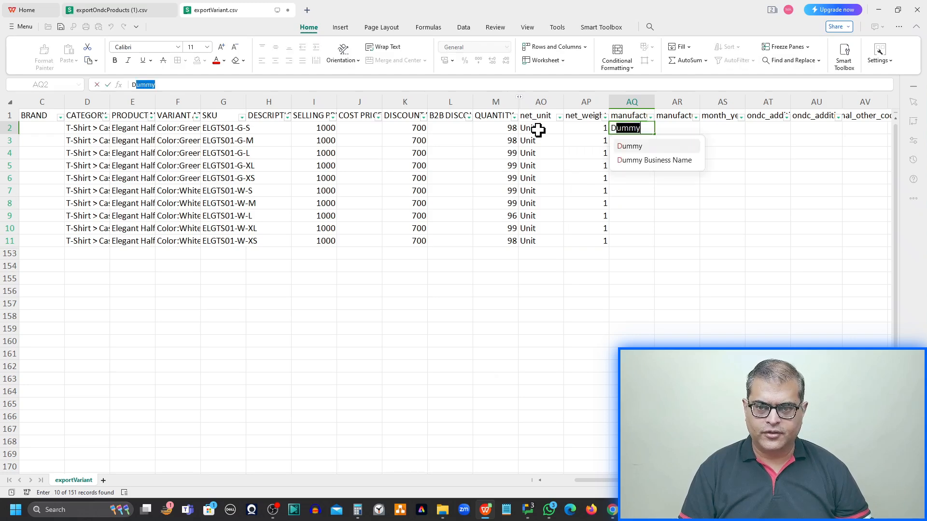
key(Down)
key(Return)
key(Up)
key(Right)
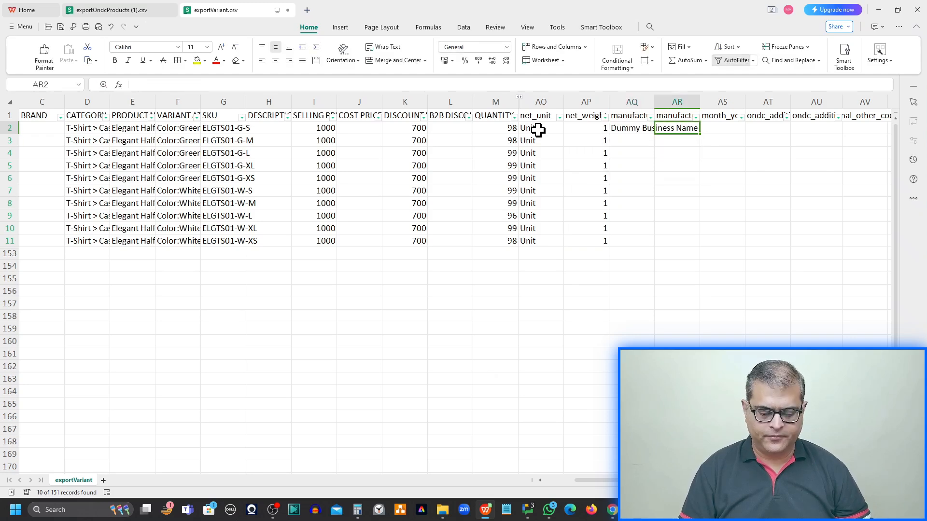
text(D)
key(Down)
key(Down)
key(Return)
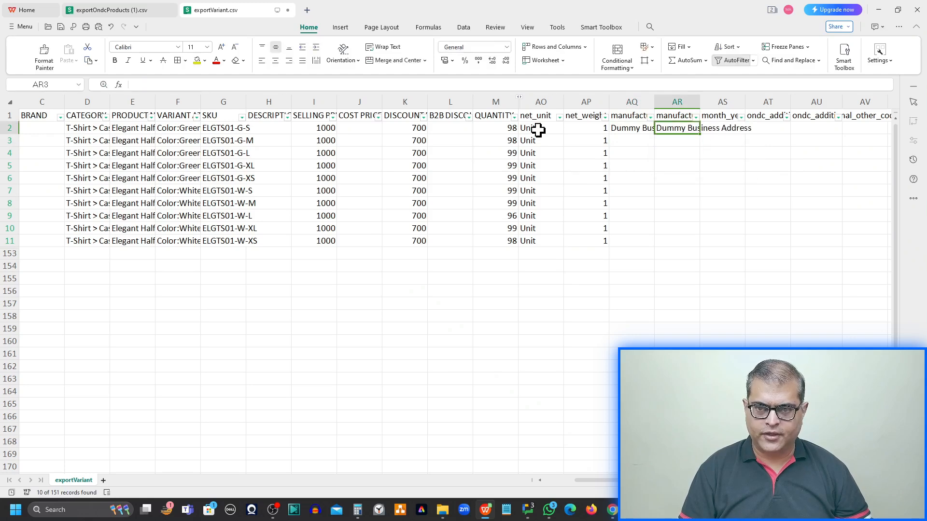
- Enter 06/2024 as the month and year value for the ELGTS01-G-S variant in cell AS2
key(Right)
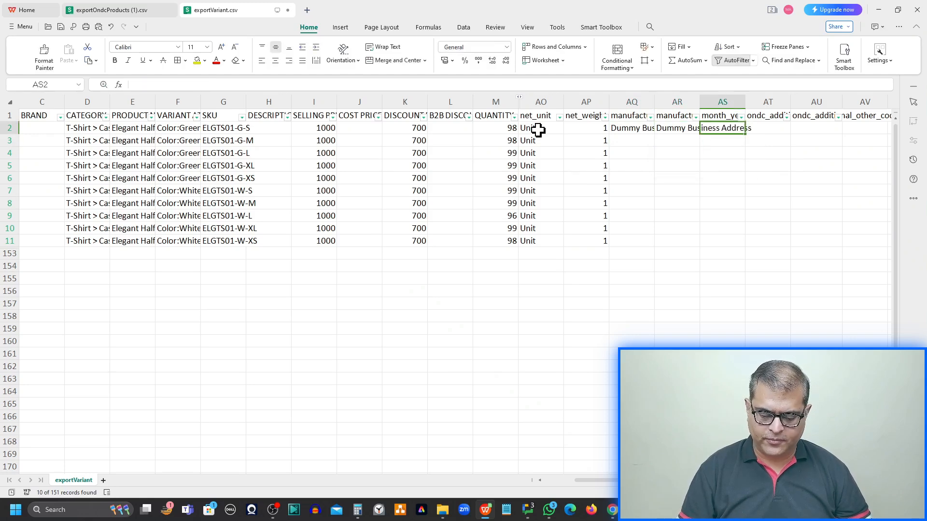
text(06/2024)
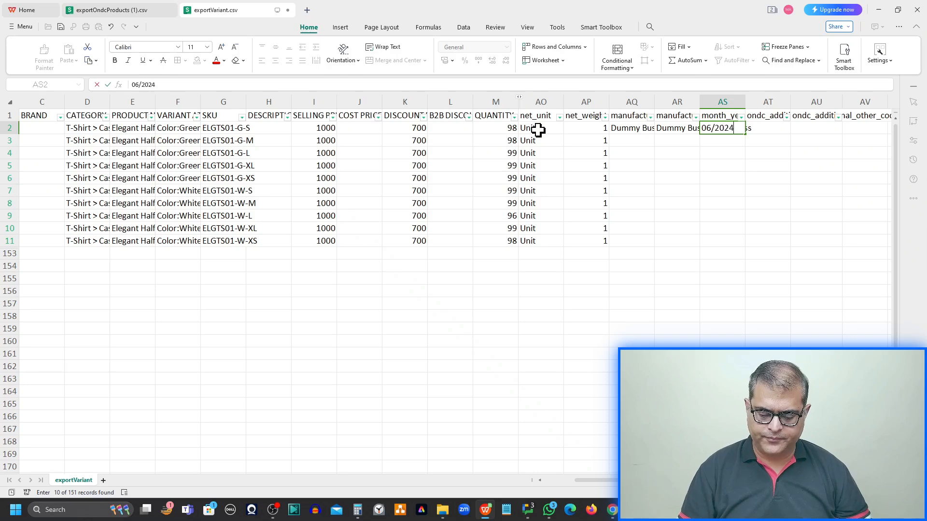
key(Right)
key(Left)
key(Left)
key(Right)
key(Right)
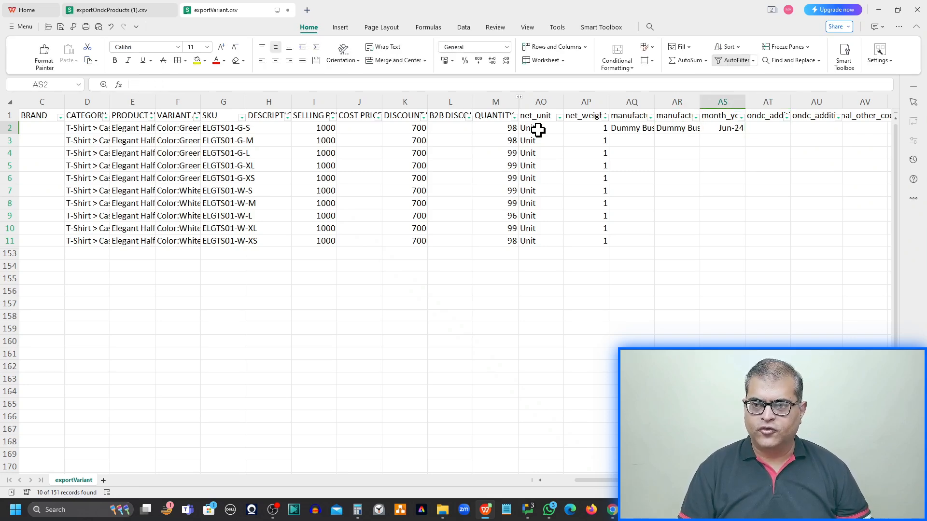
- Enter 456789 in the first ondc_additional column for the ELGTS01-G-S variant, cell AT2
text(456789)
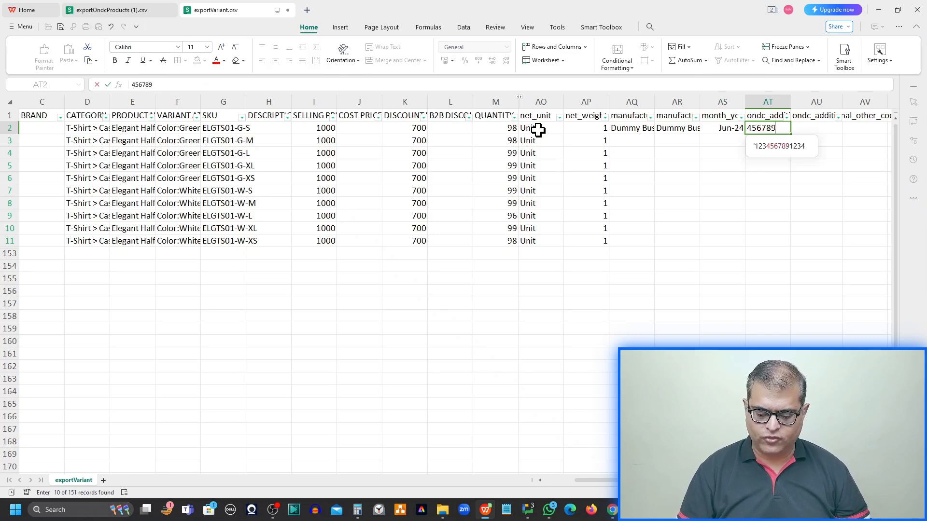
key(Down)
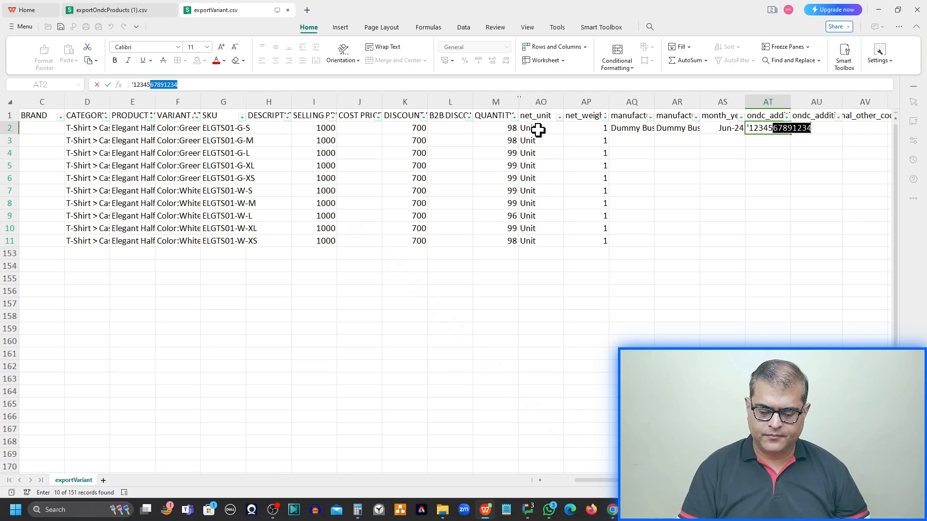
key(BackSpace)
key(BackSpace)
key(BackSpace)
key(BackSpace)
key(BackSpace)
key(BackSpace)
key(BackSpace)
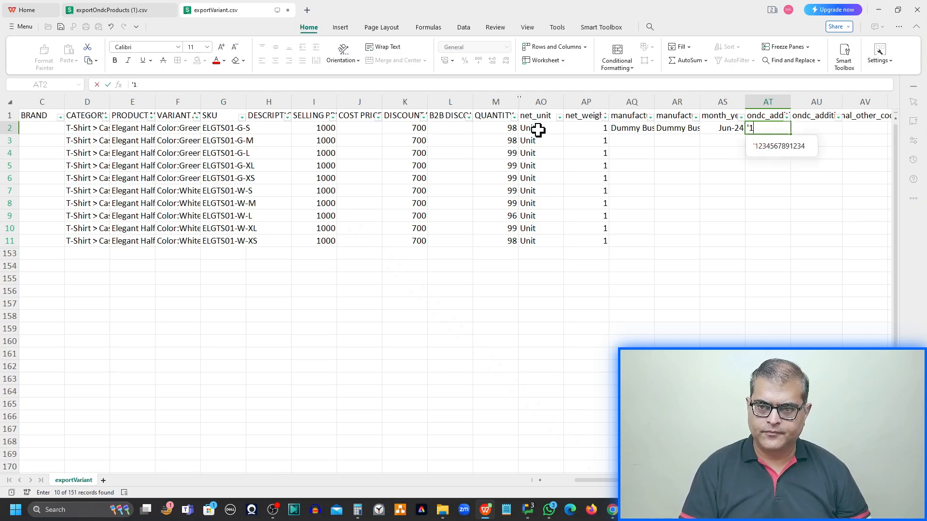
text(4567)
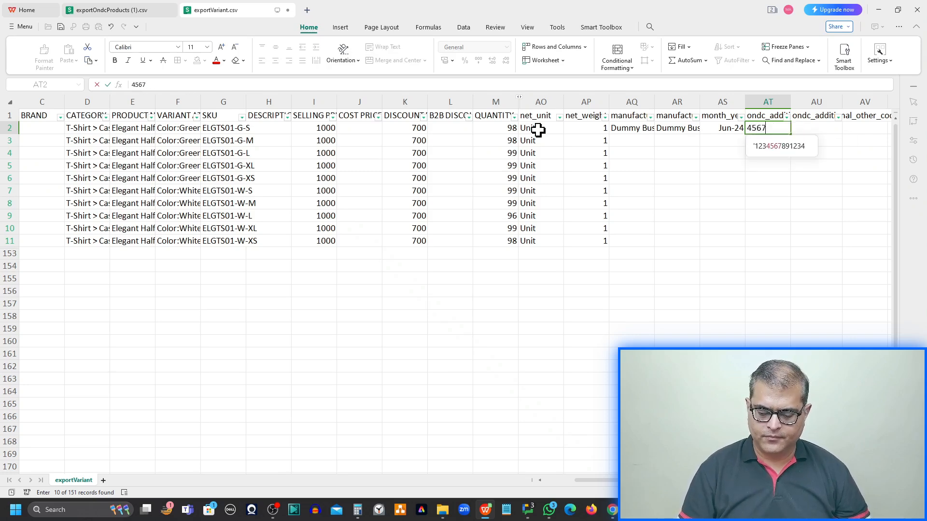
text(89)
key(Return)
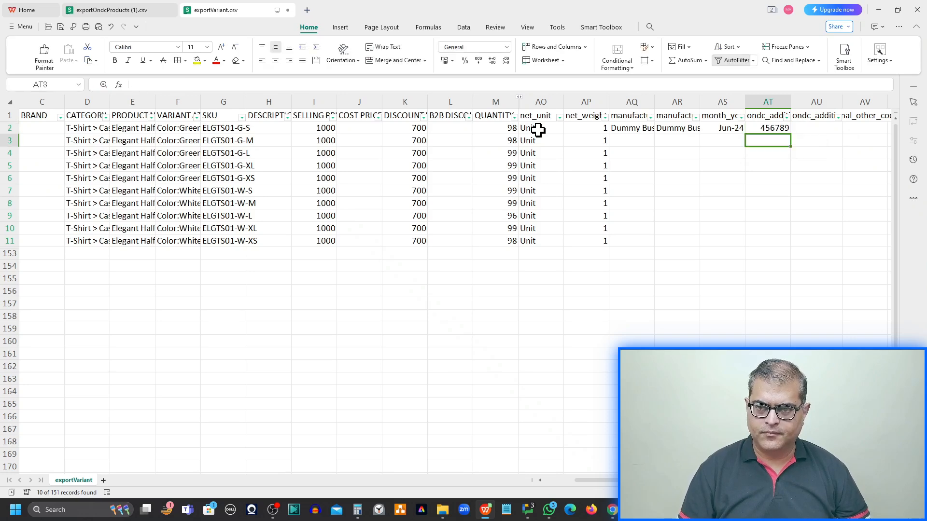
- Fill the manufacturer, month-year and ONDC code values from row 2 down through row 11 in columns AQ to AT
key(Up)
key(Left)
key(Left)
key(Left)
key(Down)
key(Down)
key(Down)
key(Down)
key(Down)
key(Down)
key(Down)
key(Down)
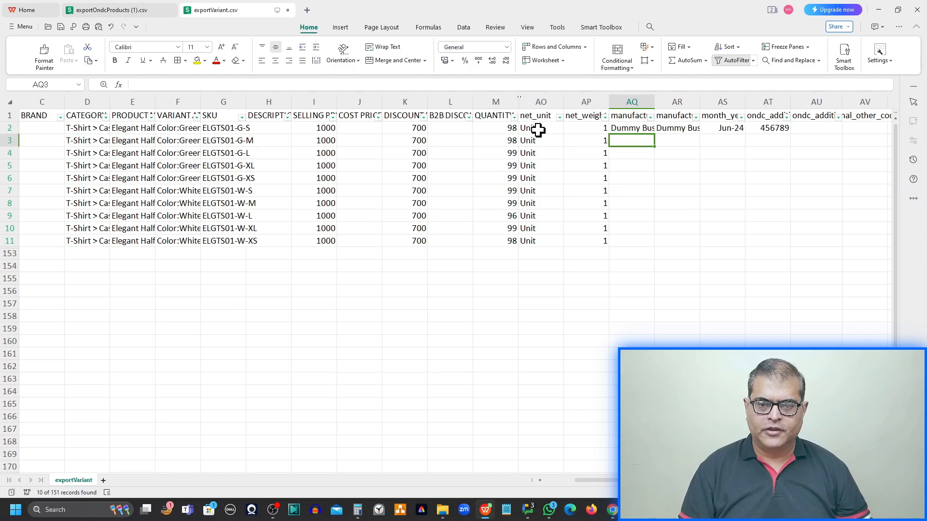
key(Down)
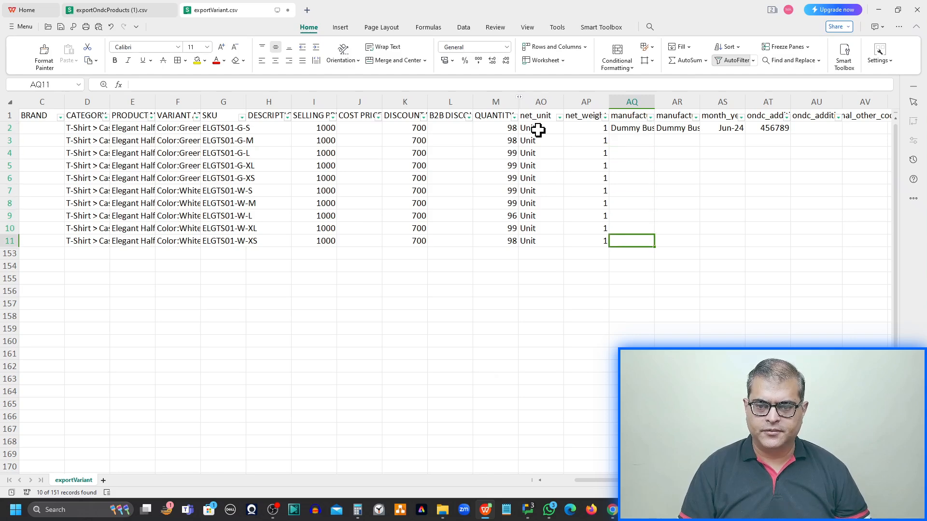
key(shift+Right)
key(shift+Right)
key(shift+Right)
key(shift+Up)
key(shift+Up)
key(shift+Up)
key(shift+Up)
key(shift+Up)
key(shift+Up)
key(shift+Up)
key(shift+Up)
key(shift+Up)
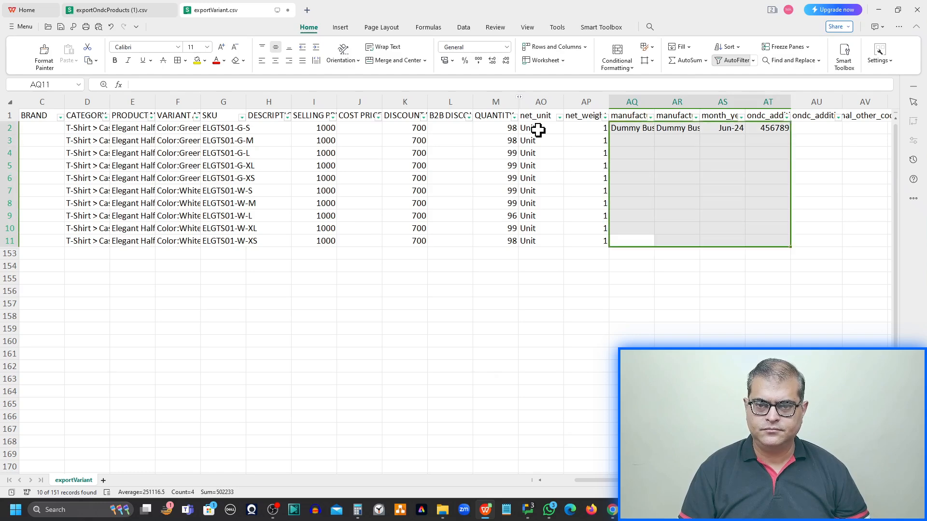
key(ctrl+d)
key(Down)
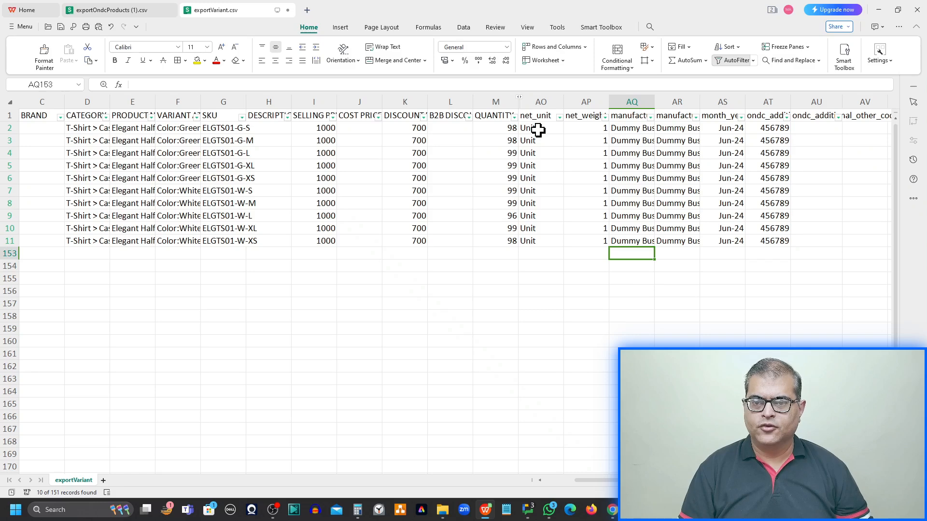
- Clear the filter on the product code column to show all variants again
key(Left)
key(Up)
key(Right)
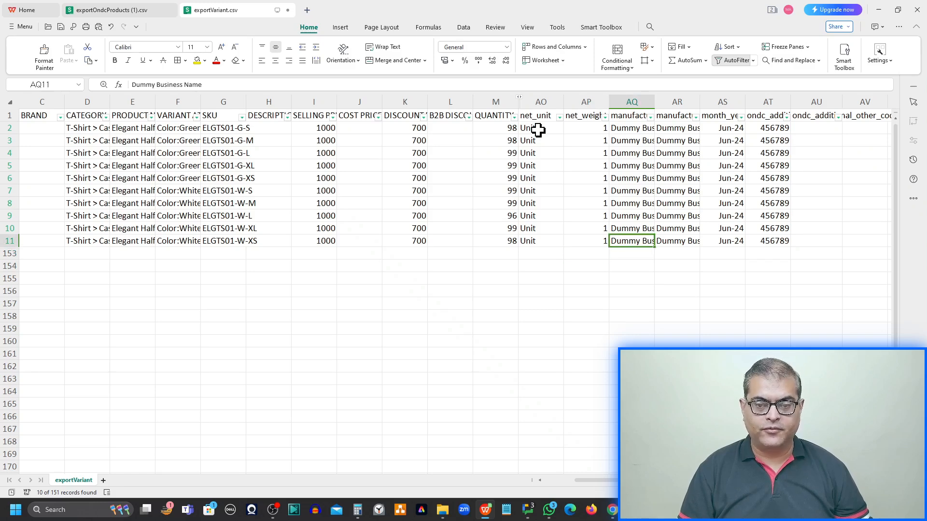
key(Left)
key(Left)
key(Left)
key(Left)
key(Left)
key(Left)
key(Left)
key(Left)
key(Left)
key(Left)
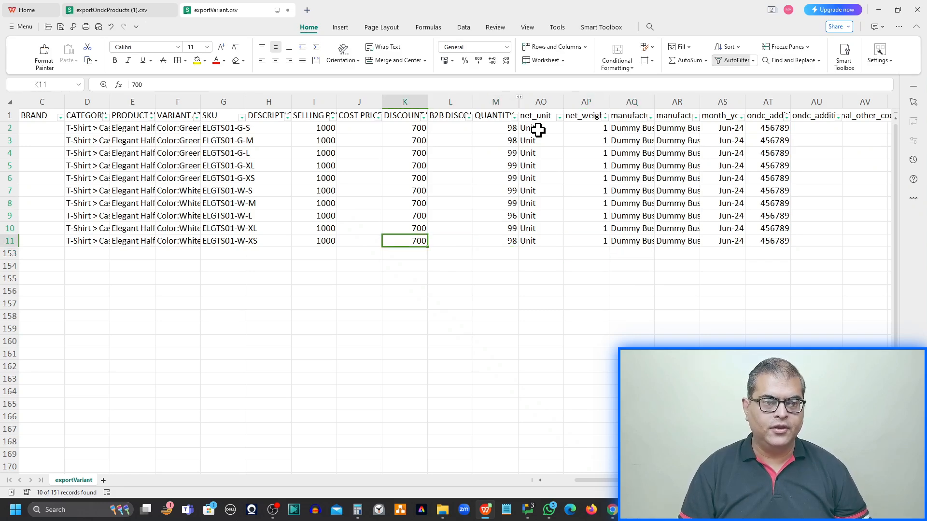
key(Left)
key(Left)
key(Left)
key(Left)
key(Left)
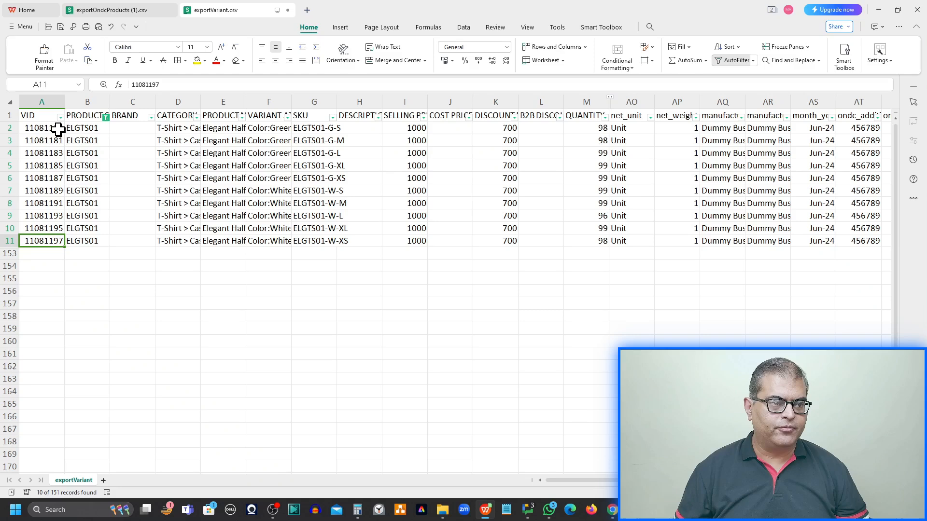
click(106, 117)
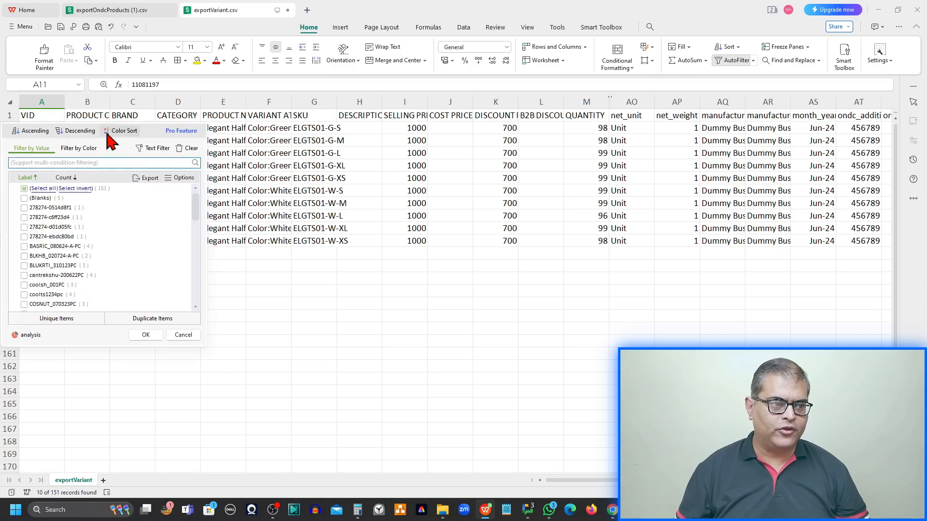
click(188, 148)
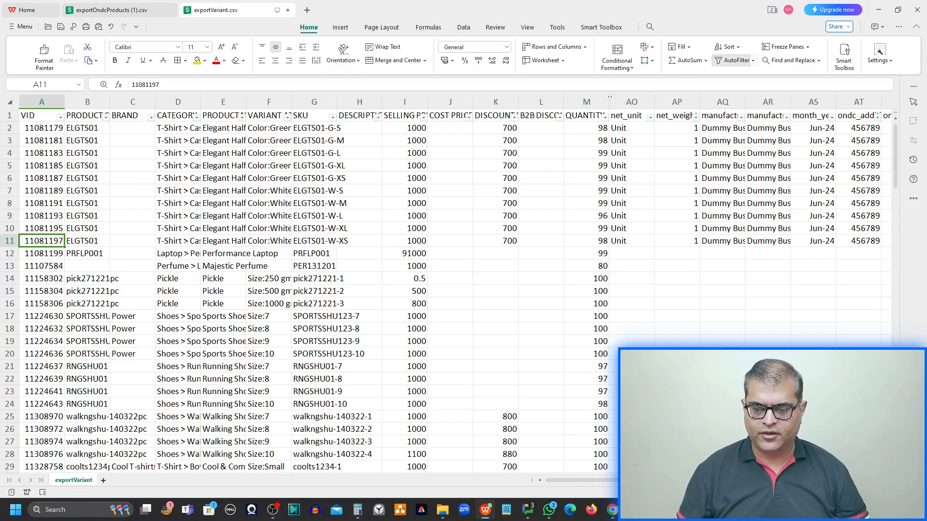
- Filter the net_unit column to show only the rows with blank values
scroll(454, 290, right, 2)
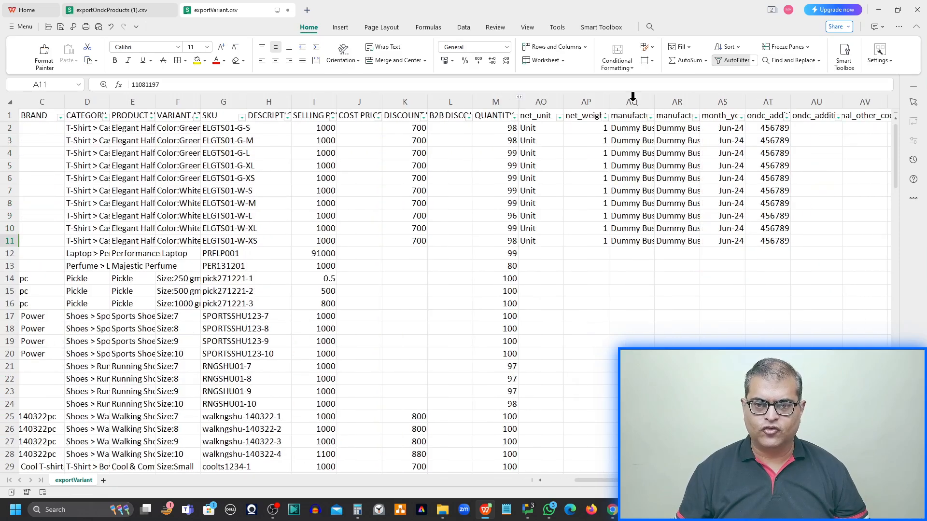
click(559, 117)
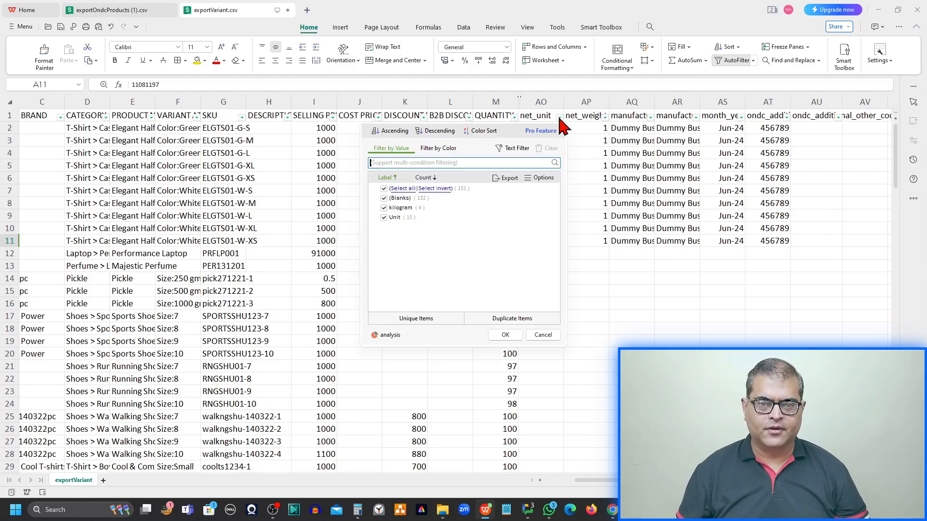
click(384, 188)
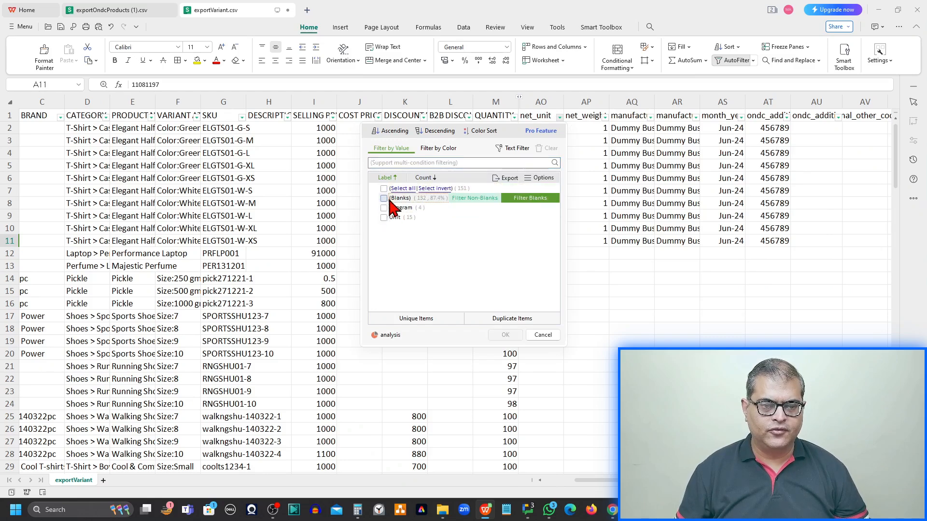
click(389, 200)
click(506, 335)
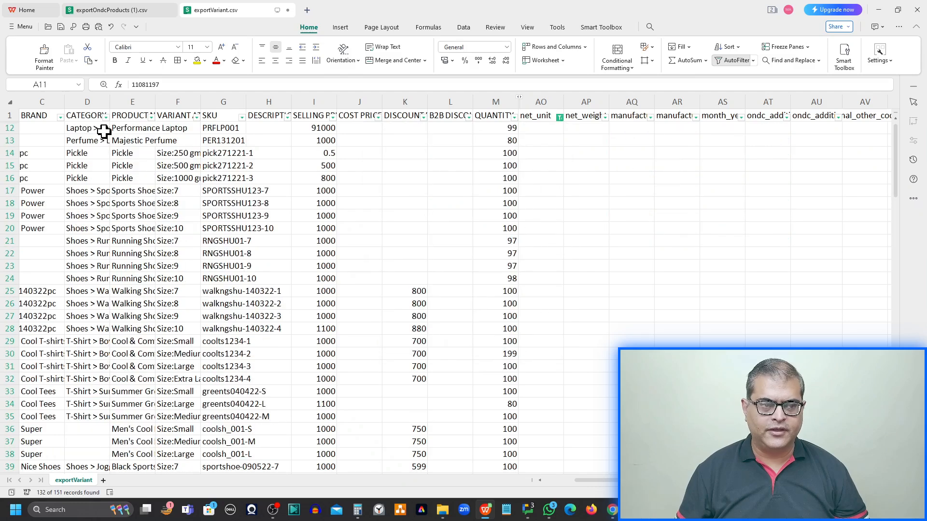
click(2, 127)
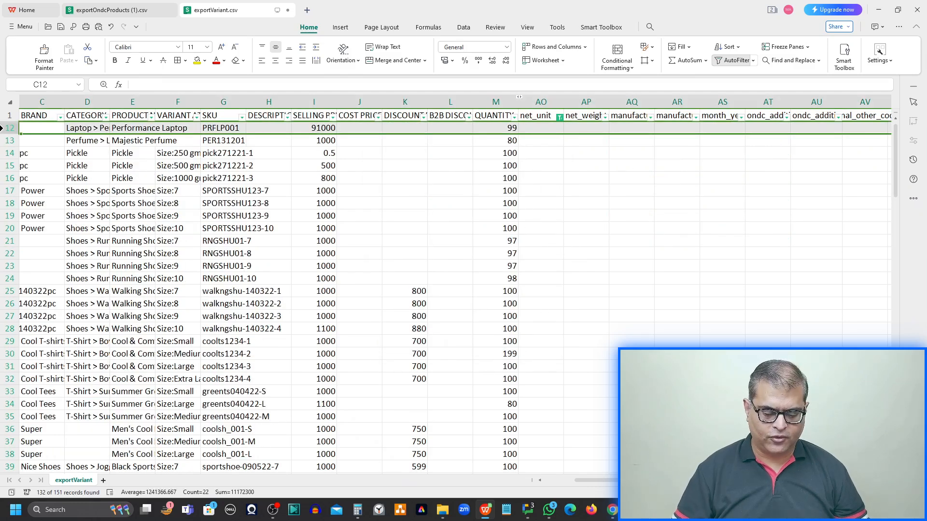
key(shift+Down)
key(shift+Down)
key(shift+Down)
key(shift+Down)
key(shift+Down)
key(shift+Down)
key(shift+Down)
key(shift+Down)
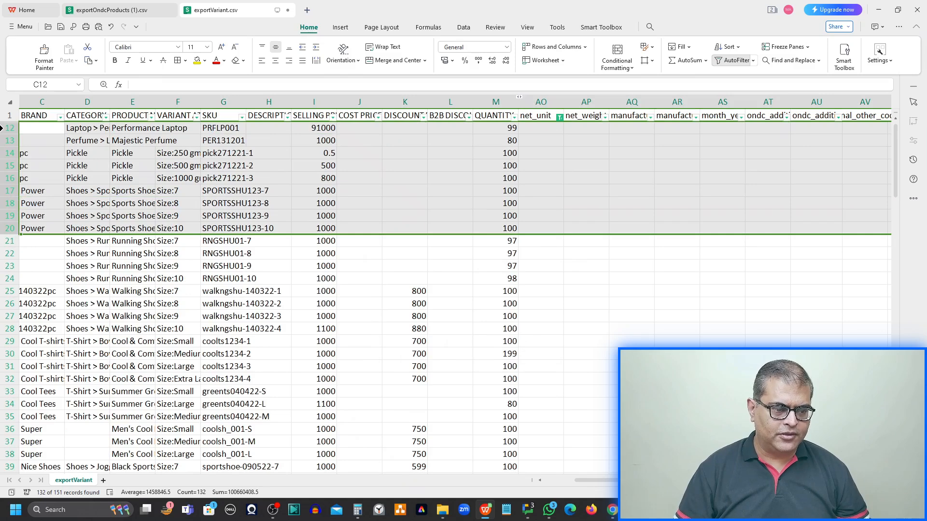
- Delete all filtered rows with a blank net_unit, from row 12 to the last record
drag(582, 479, 548, 488)
click(44, 128)
click(4, 127)
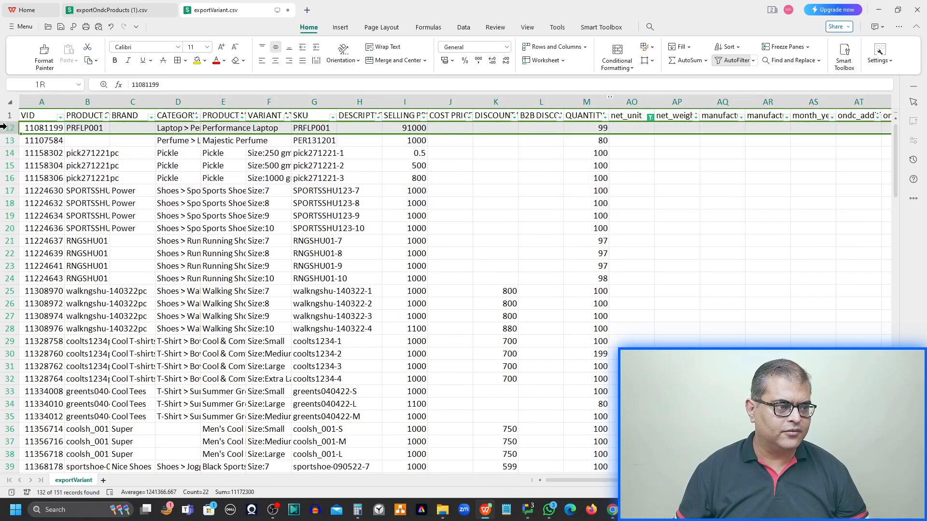
key(ctrl+shift+Down)
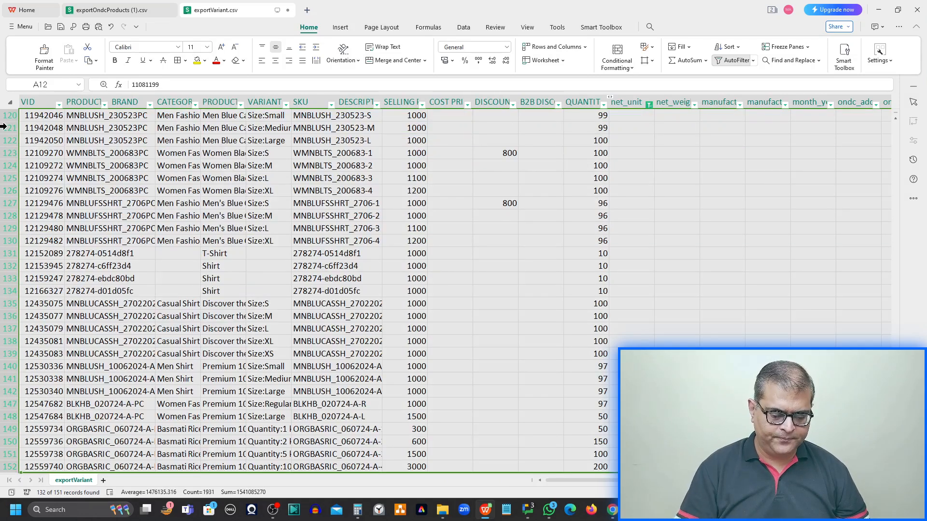
key(ctrl+minus)
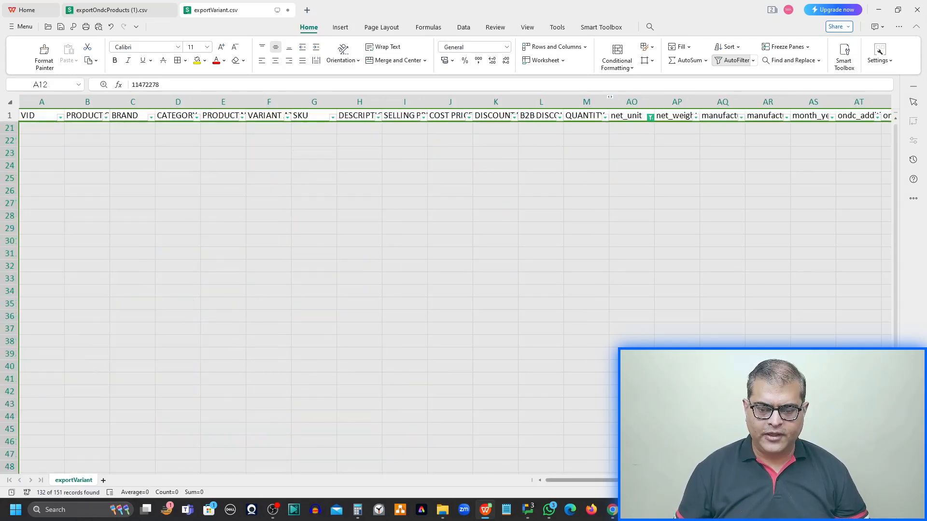
- Clear the net_unit filter to show the remaining variants and deselect the rows
drag(583, 480, 611, 481)
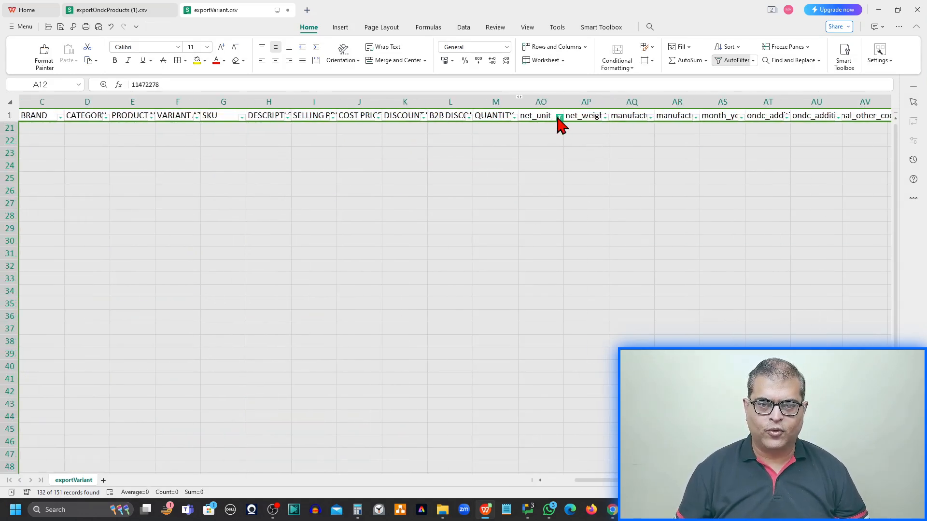
click(560, 118)
click(549, 149)
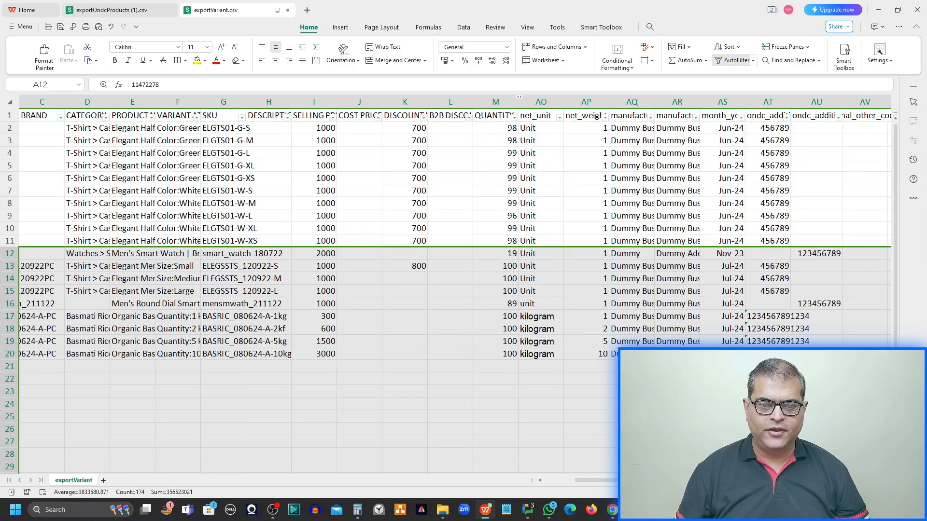
click(632, 442)
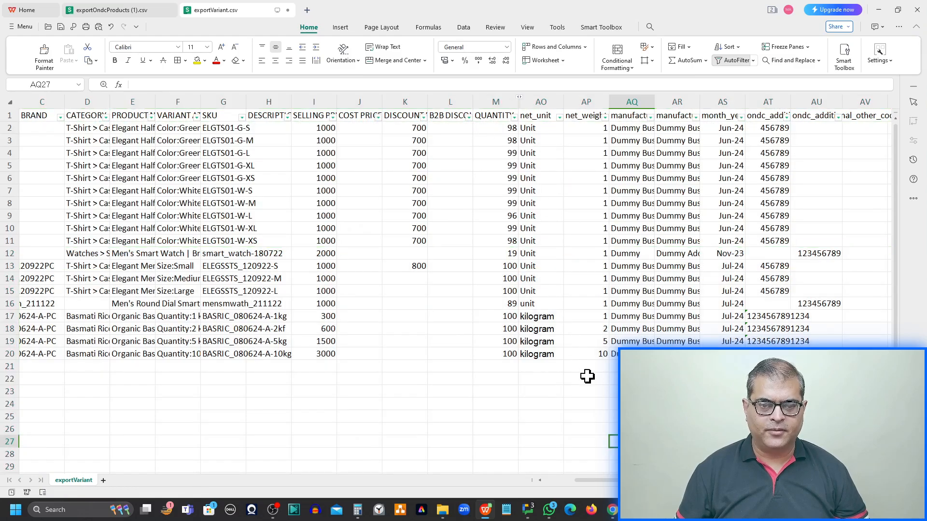
- Save exportVariant.csv, keeping the current CSV format
drag(676, 480, 554, 485)
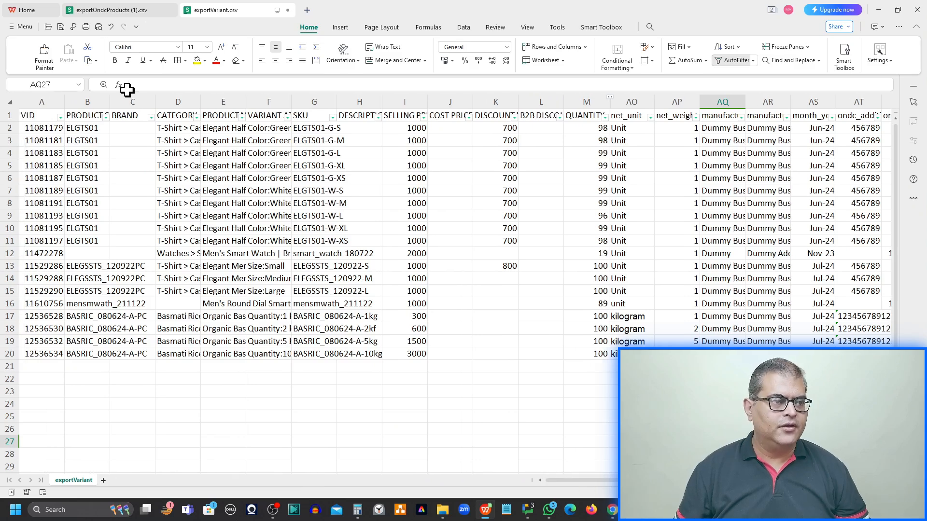
click(60, 28)
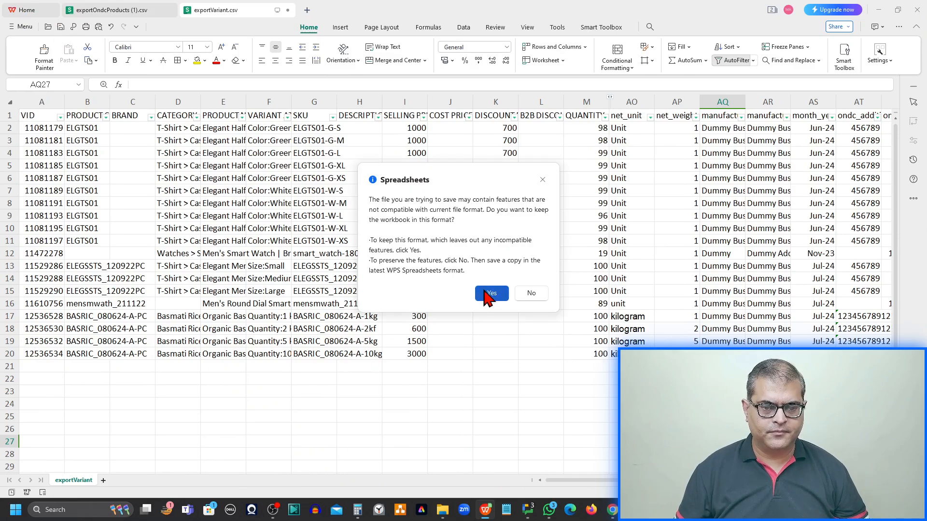
click(490, 292)
click(60, 29)
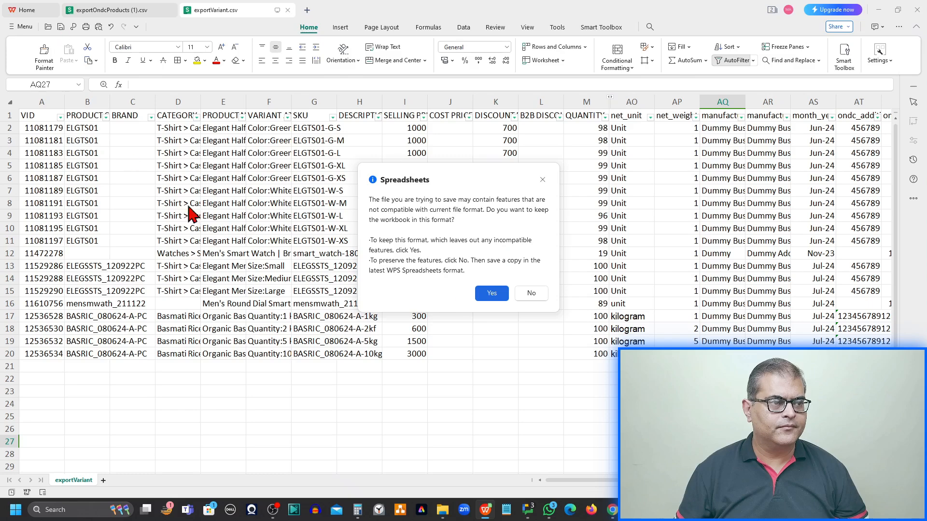
click(491, 293)
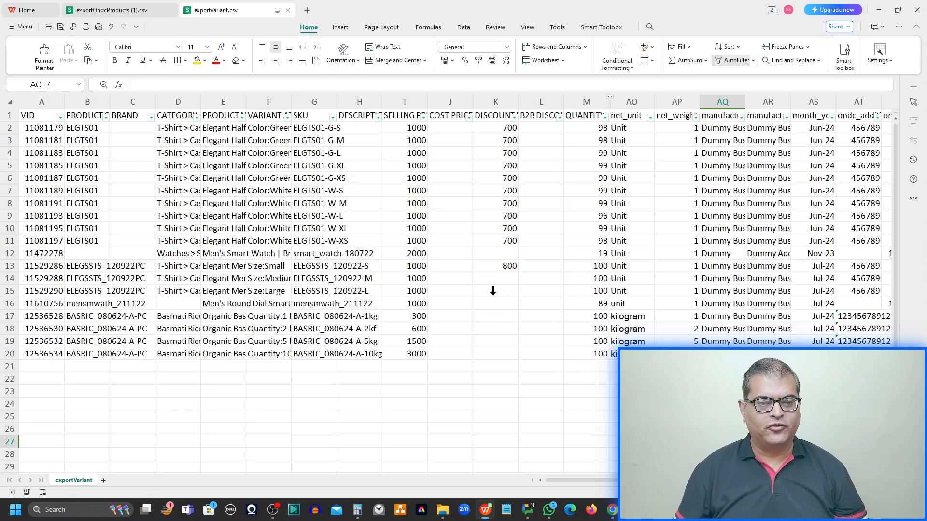
- Switch to the browser and open the Linker.Store Products page
key(alt+Tab)
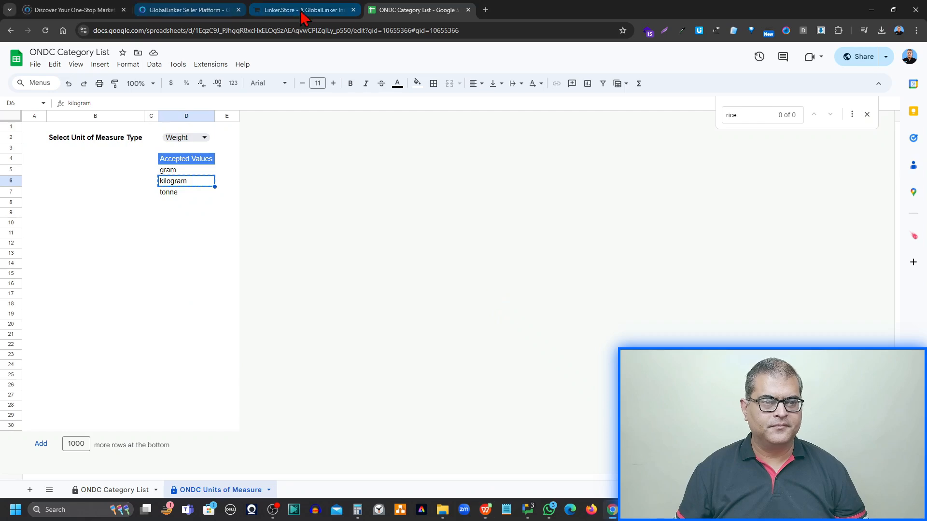
click(304, 11)
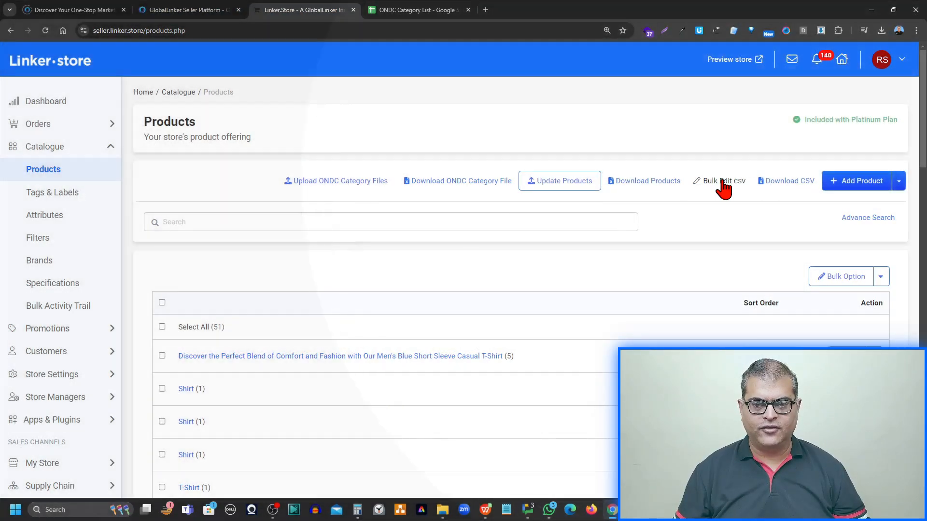
- Bulk edit the catalogue by uploading the exportVariant CSV file with the Update inventory option
click(724, 183)
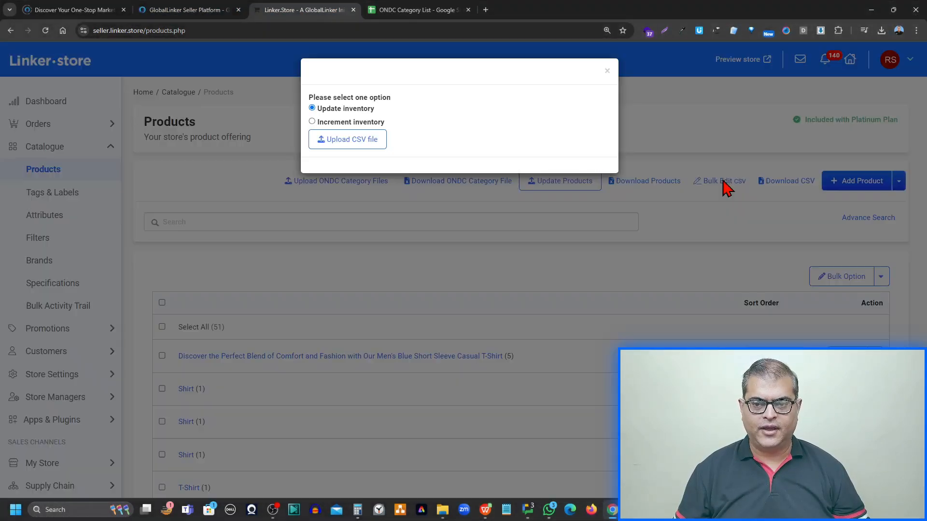
click(345, 144)
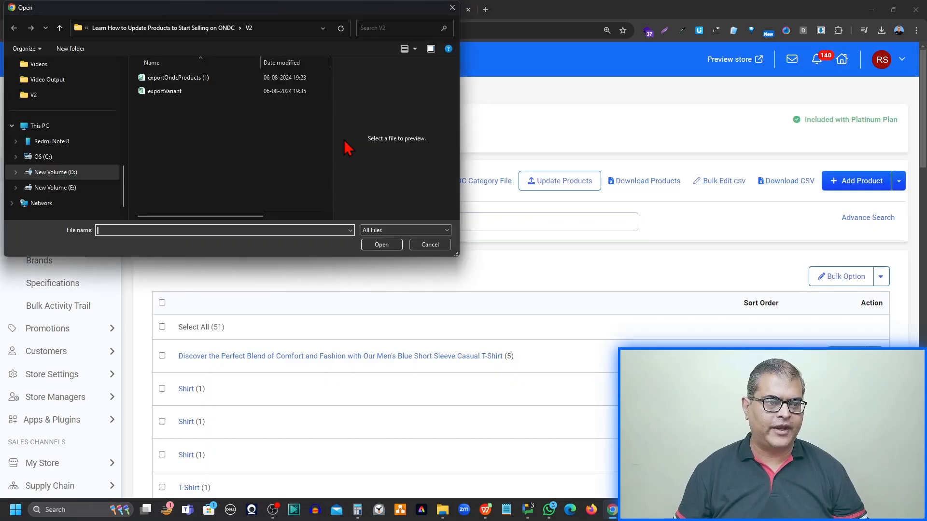
click(156, 96)
click(382, 244)
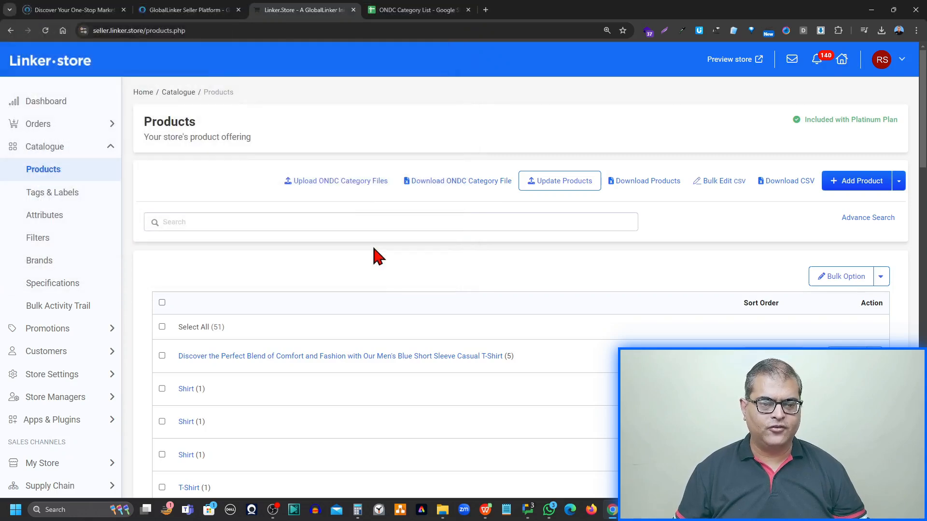
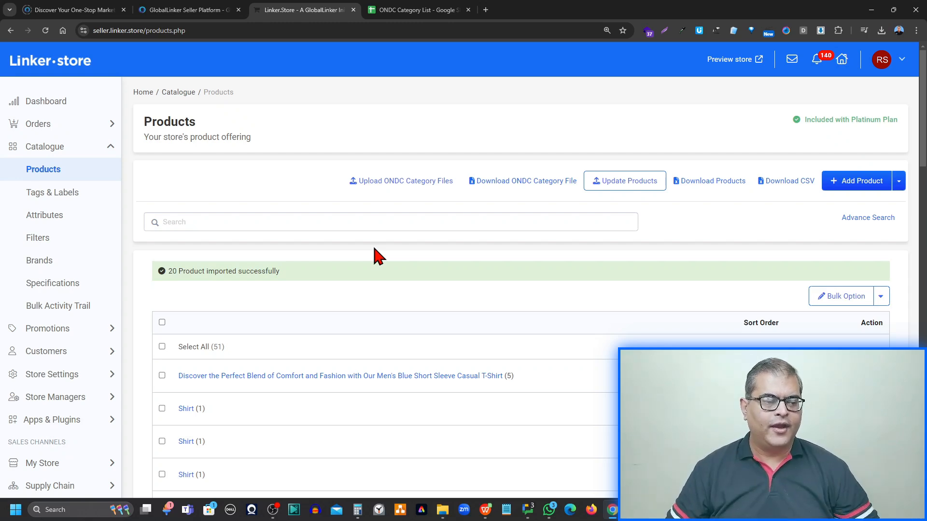
- Download the attributes file exportAttributesExcelIN.xlsx from My Store's ONDC Dashboard and open it
scroll(73, 329, down, 2)
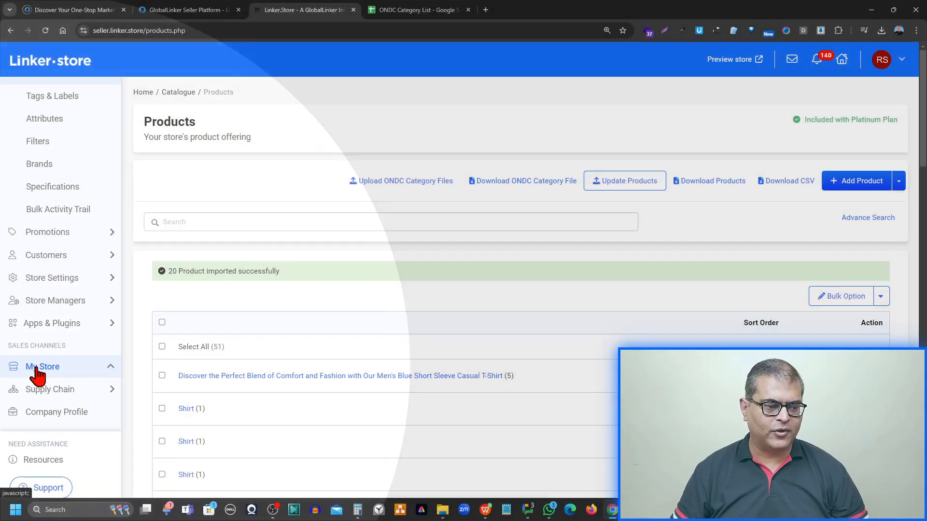
click(39, 368)
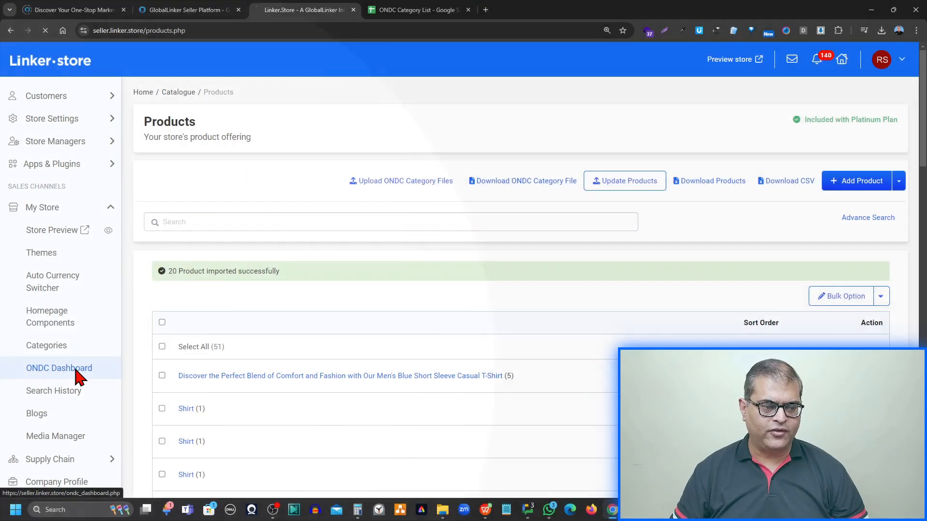
click(73, 370)
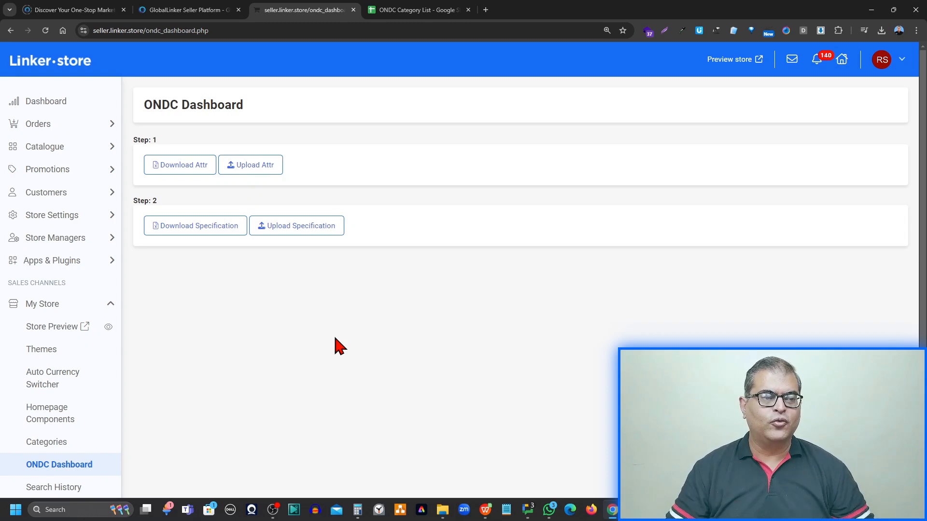
click(185, 168)
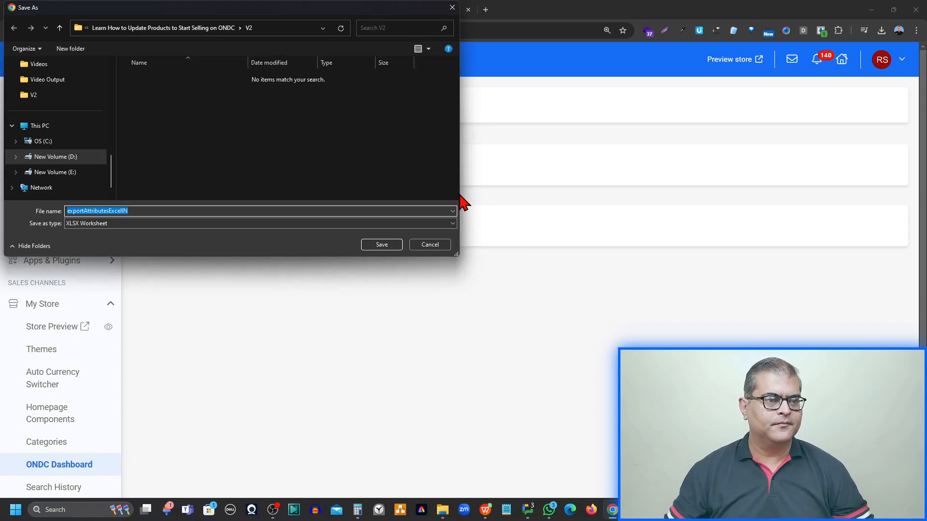
click(380, 246)
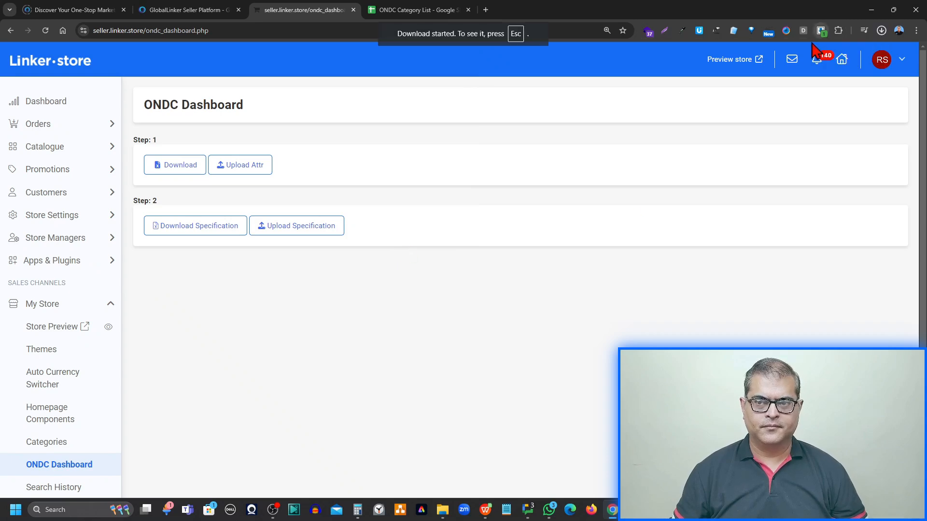
click(881, 31)
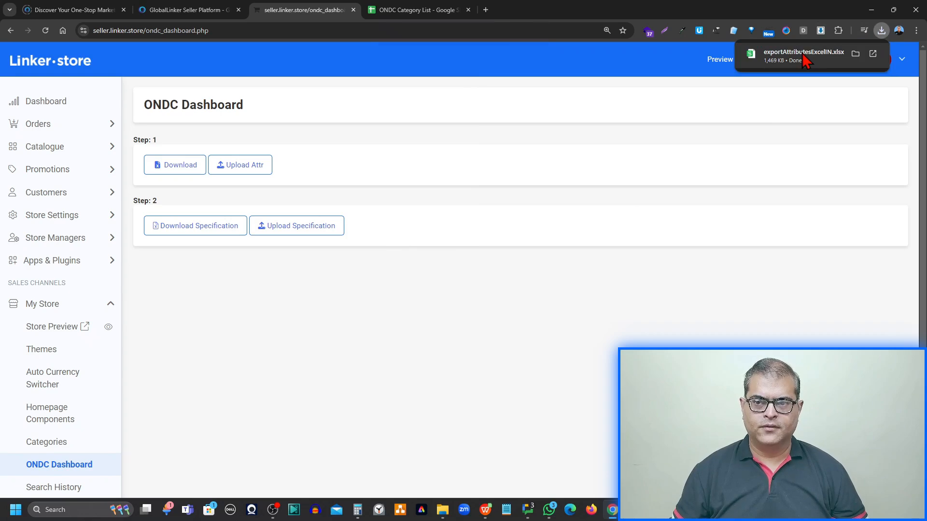
click(805, 61)
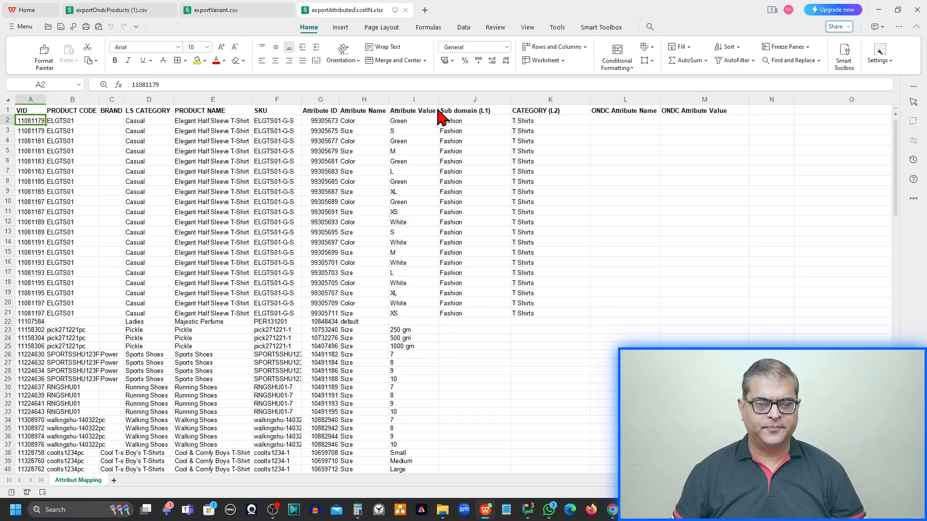
- Examine the product attribute rows and their ONDC columns, and compare them with the products in exportOndcProducts (1).csv
scroll(466, 182, down, 14)
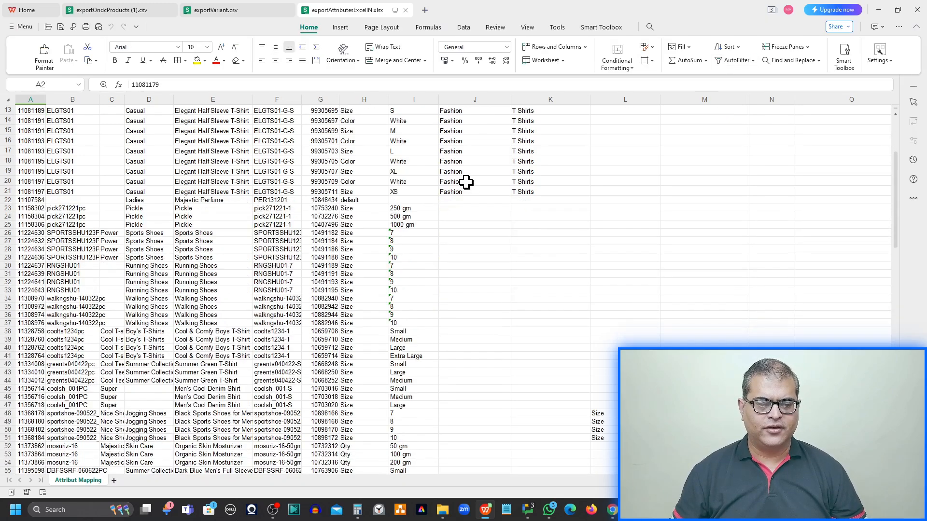
scroll(466, 182, down, 18)
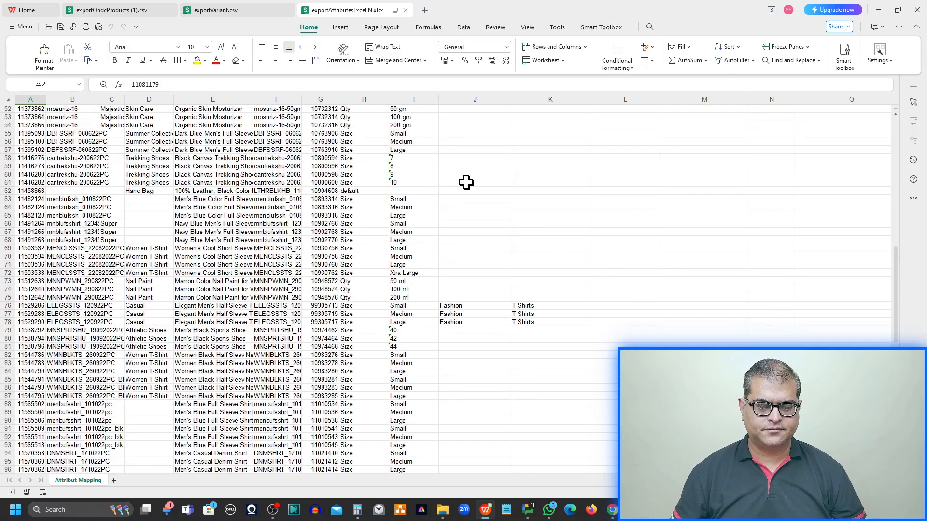
scroll(466, 182, down, 7)
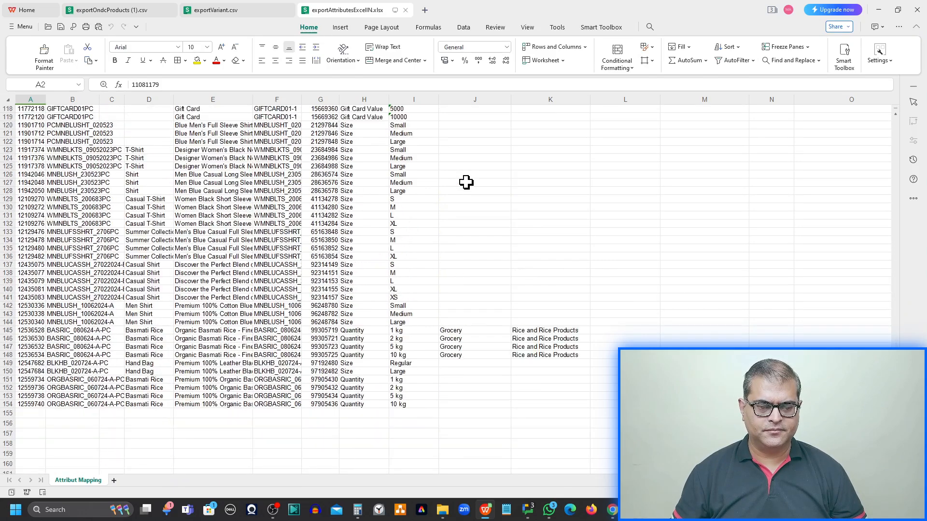
scroll(466, 182, up, 20)
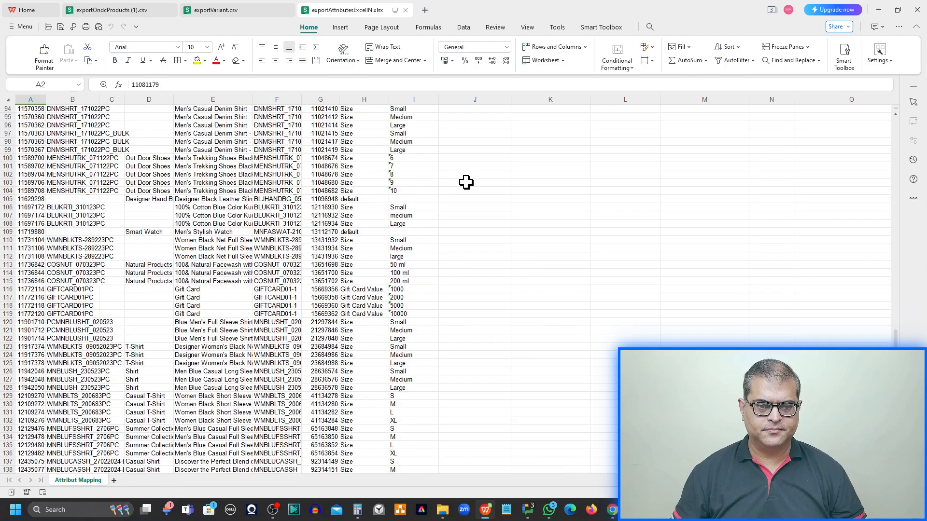
scroll(466, 182, up, 15)
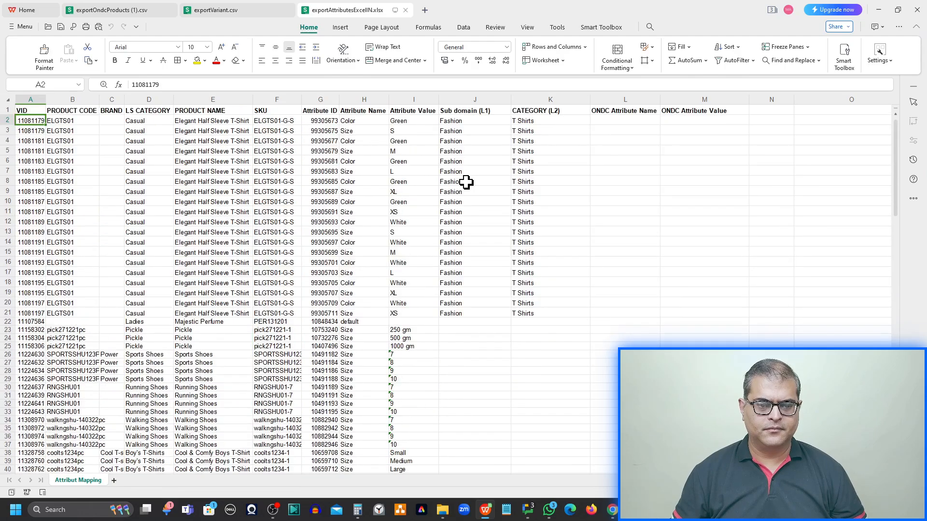
scroll(465, 182, down, 3)
scroll(465, 182, up, 3)
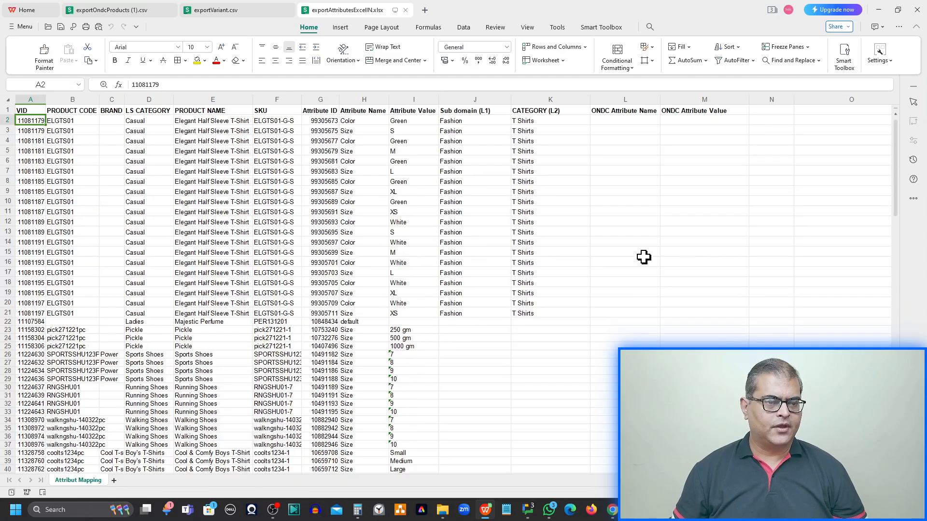
scroll(616, 352, up, 1)
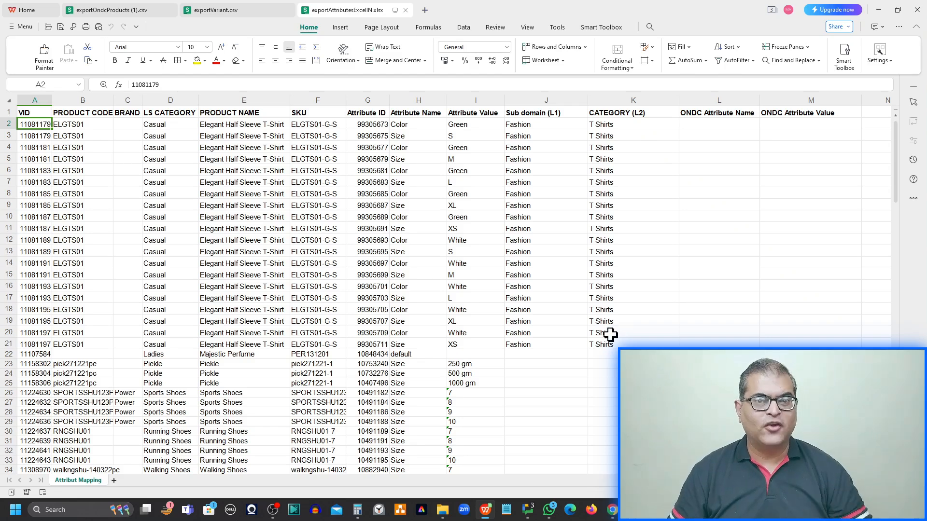
click(126, 9)
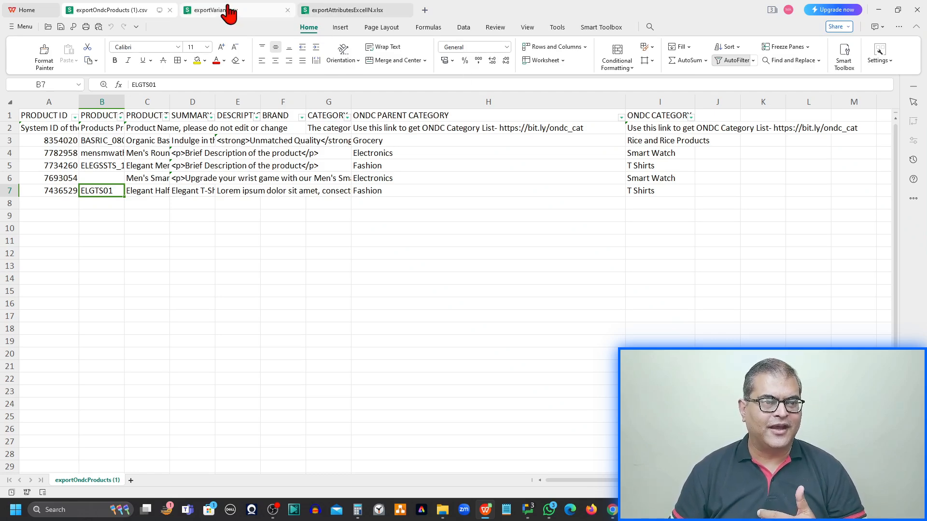
click(323, 10)
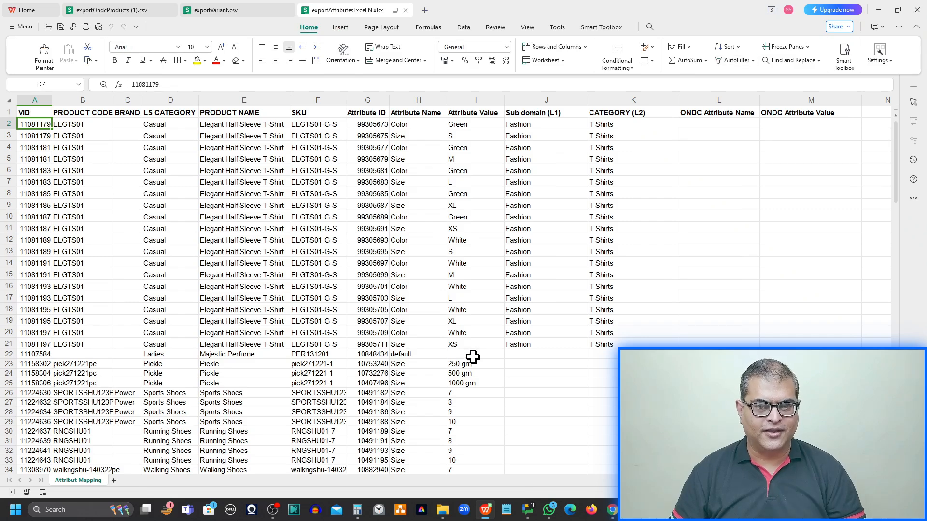
- Add filters to all columns of the attribute sheet and exclude rows with a blank Sub domain (L1)
click(31, 96)
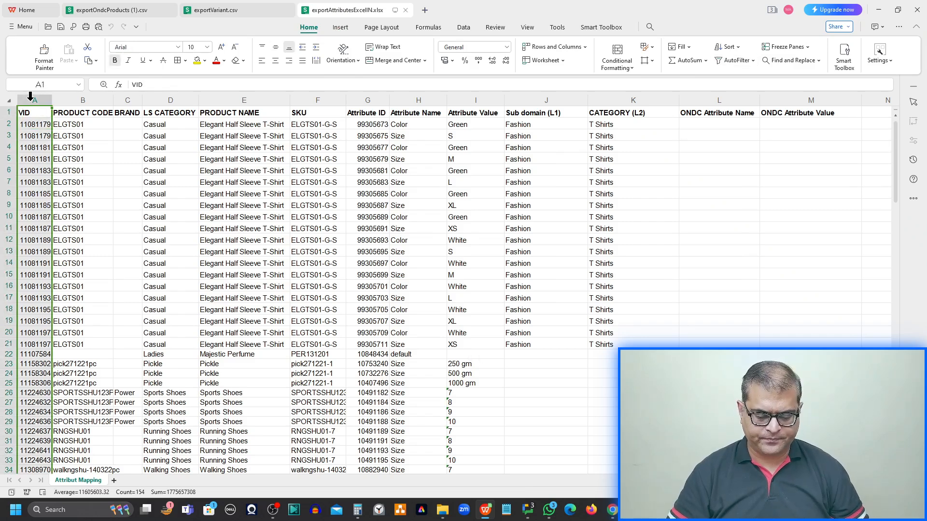
key(ctrl+shift+Right)
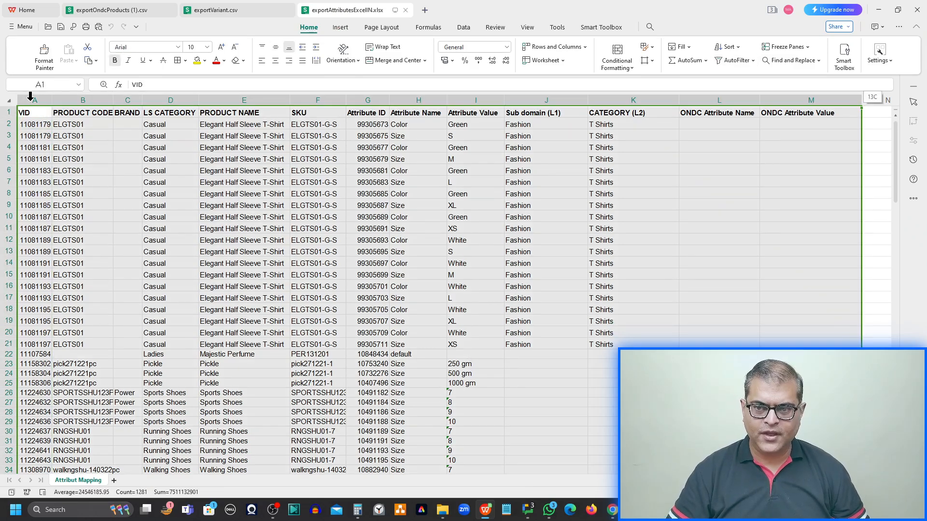
click(718, 63)
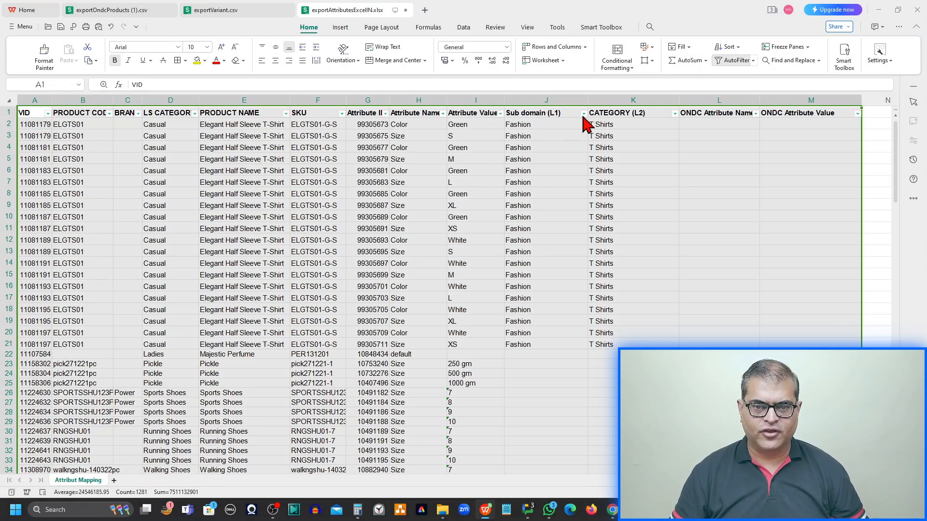
click(584, 114)
click(408, 194)
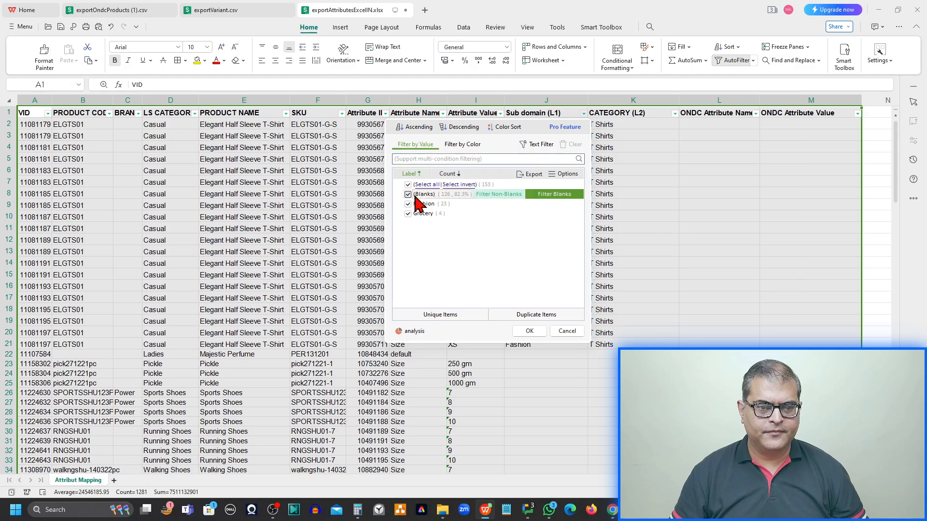
click(529, 331)
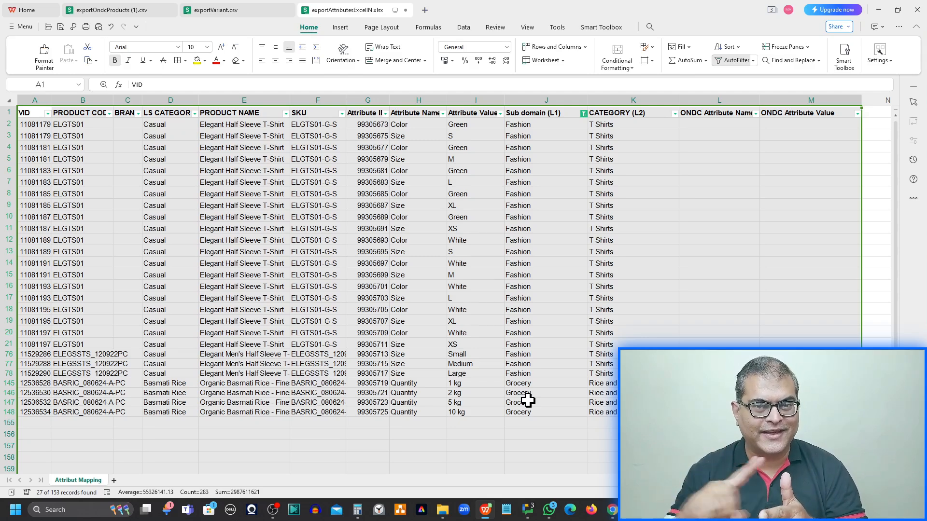
- Check the ONDC categories in exportOndcProducts (1).csv against the filtered rows of exportAttributesExcelIN.xlsx
click(119, 9)
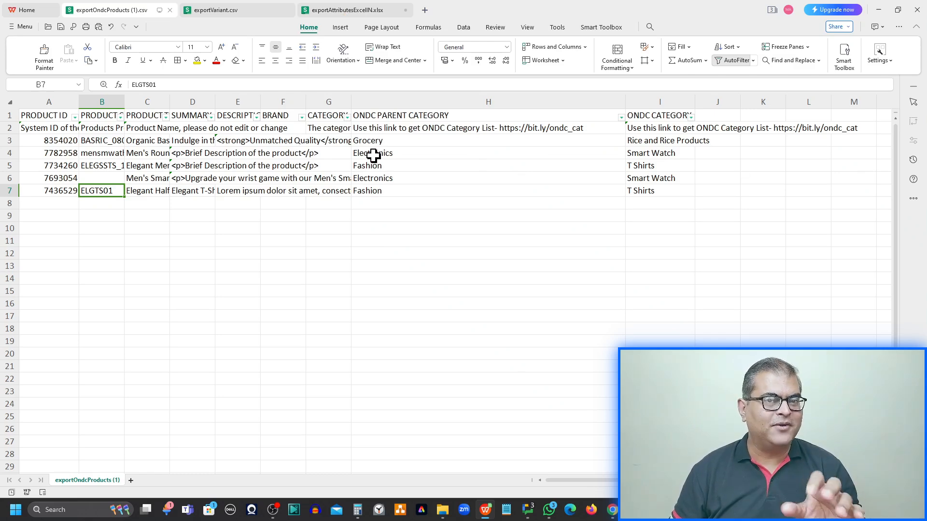
click(312, 11)
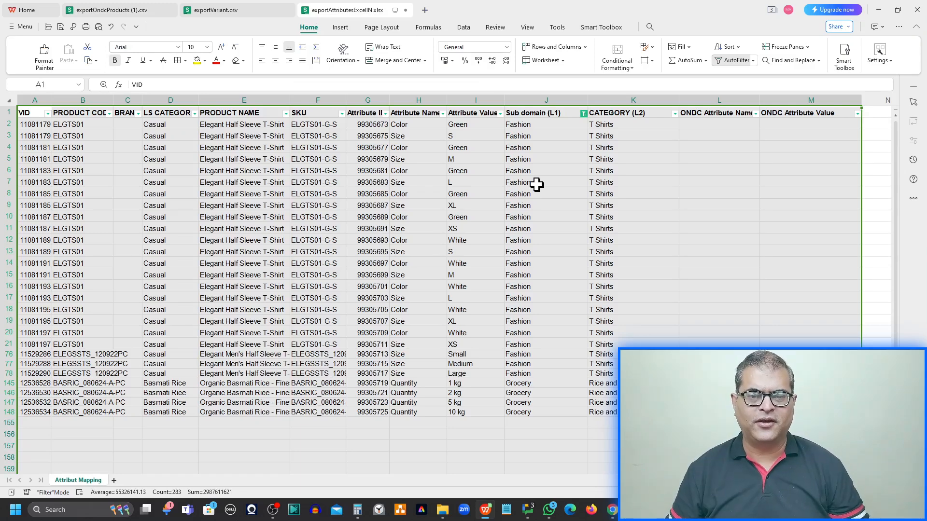
click(616, 124)
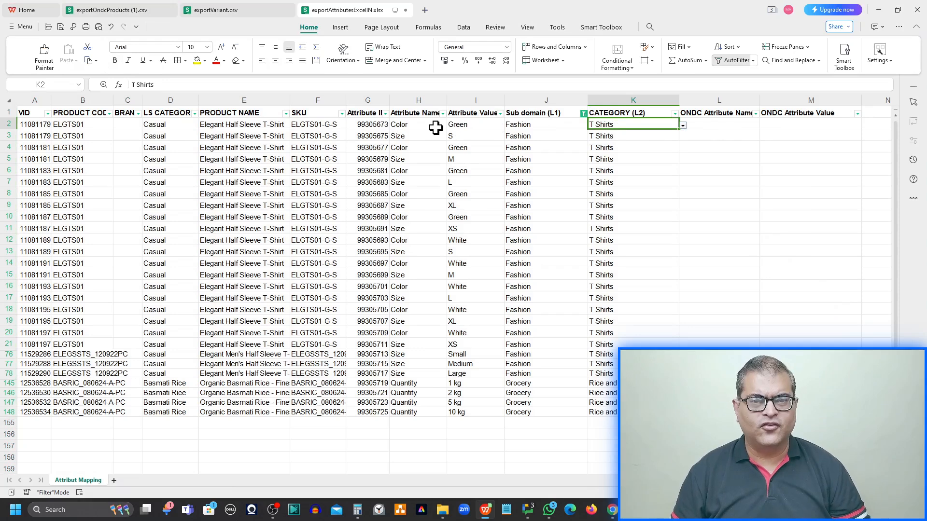
- Filter the Attribute Name column to show only the Color rows
click(739, 123)
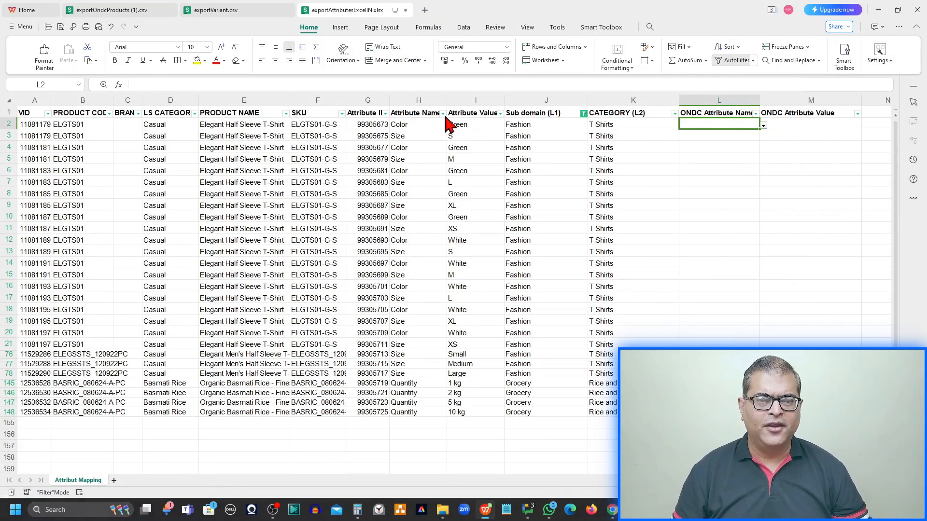
click(443, 114)
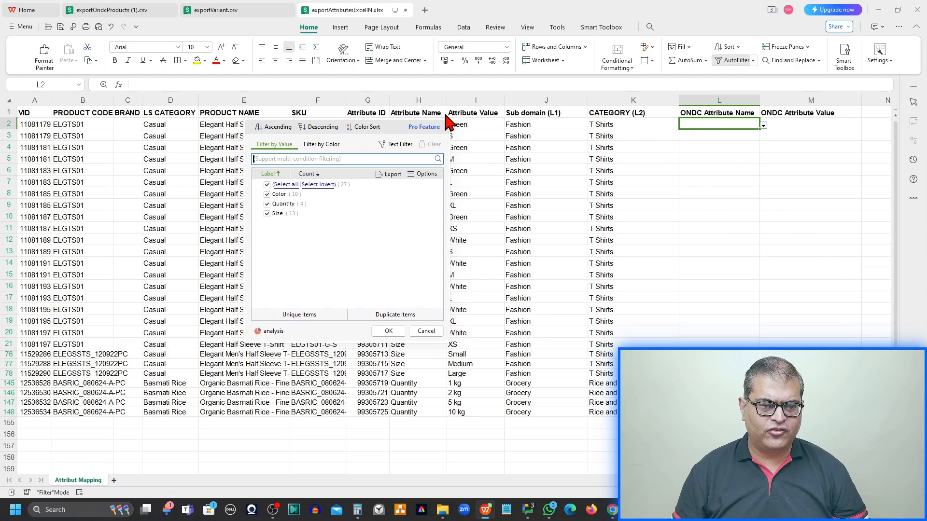
click(266, 185)
click(266, 194)
click(389, 332)
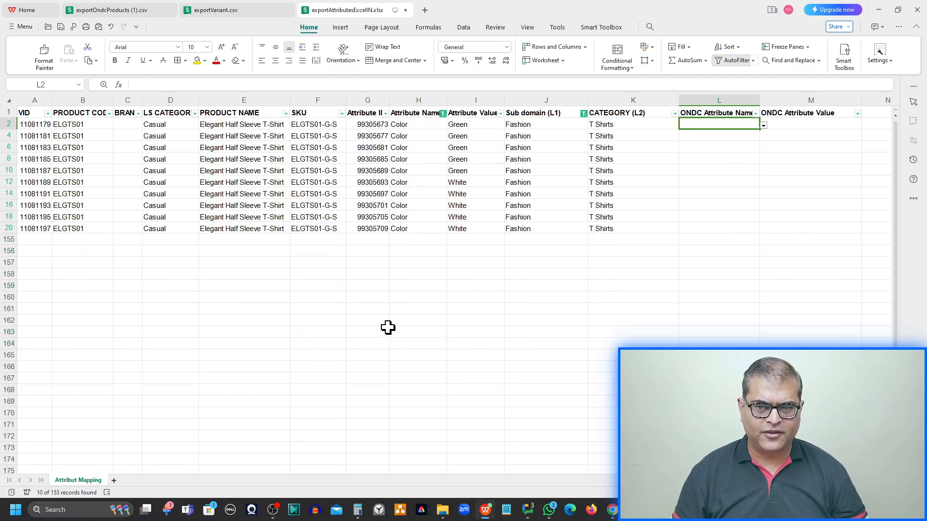
- Set the ONDC Attribute Name to Colour in L2 and copy it down to all filtered Color rows through row 20
click(764, 126)
click(730, 153)
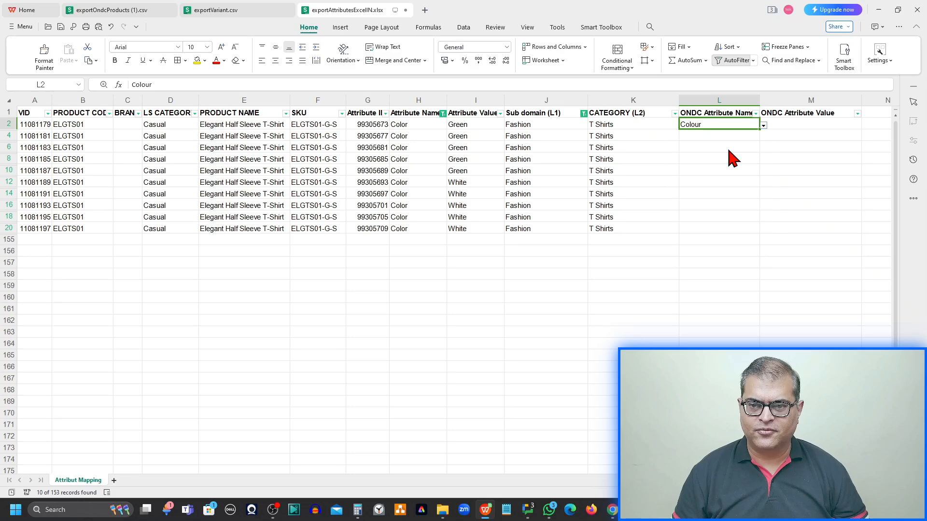
key(ctrl+c)
key(Down)
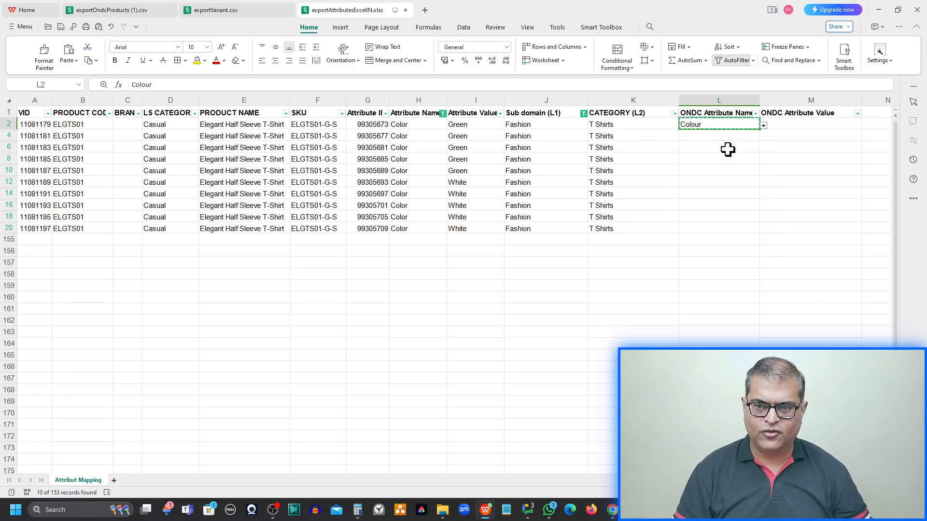
key(shift+Down)
key(shift+Down)
key(shift+Down)
key(shift+Down)
key(shift+Down)
key(shift+Down)
key(shift+Down)
key(shift+Down)
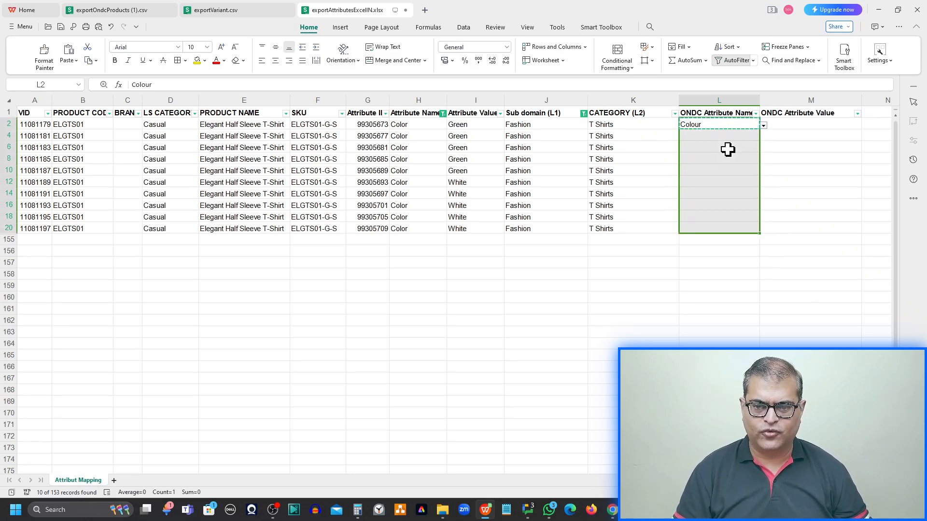
key(ctrl+v)
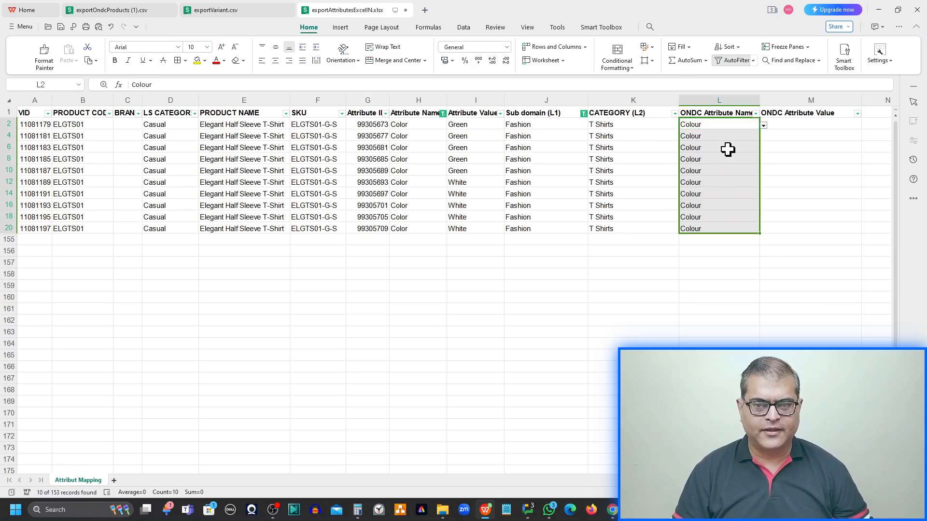
- Review the Attribute Value entries of the filtered Color rows in column I
key(Escape)
key(Up)
key(Right)
key(Left)
key(Left)
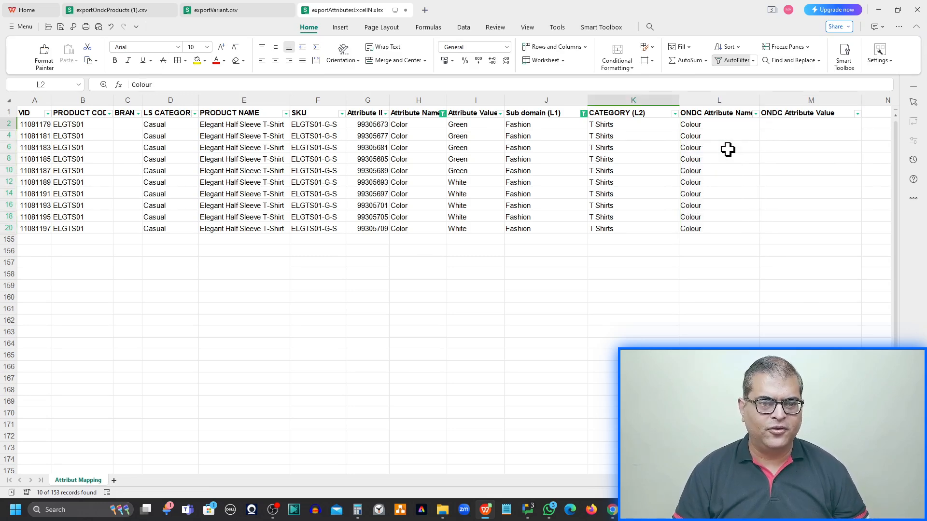
key(Left)
key(Left)
key(Down)
key(Down)
key(Down)
key(Down)
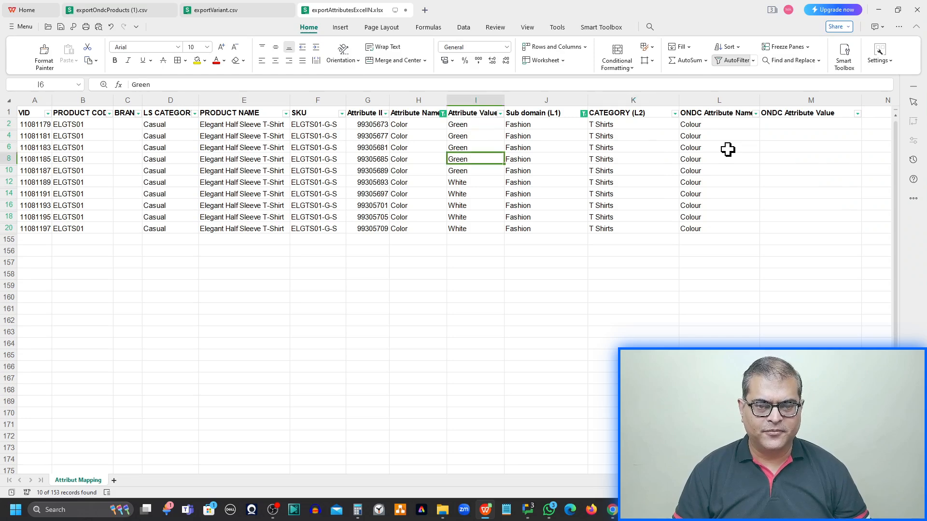
key(Up)
key(Up)
key(Up)
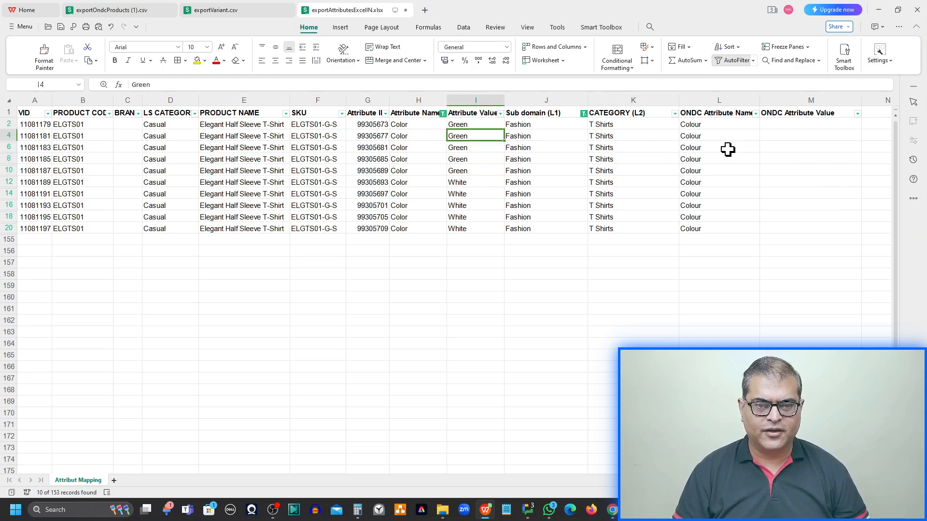
key(Up)
- Set the ONDC Attribute Value to green #00FF00 in M2 and copy it down to the Green rows through row 10
key(Right)
key(Right)
key(Right)
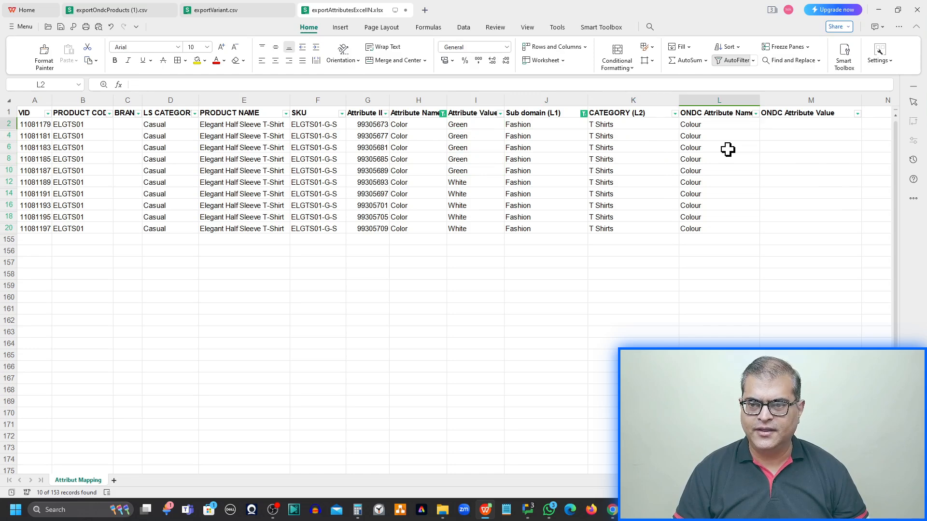
key(Right)
text(Gr)
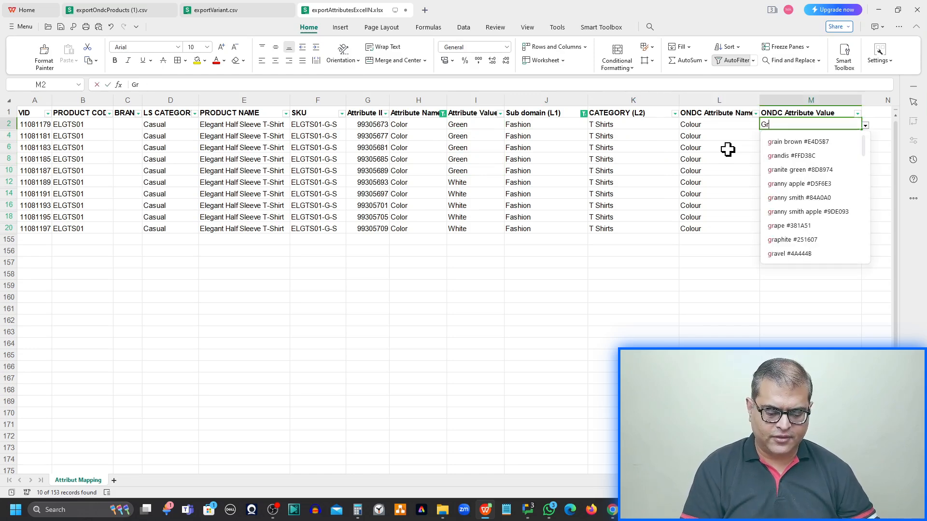
text(een)
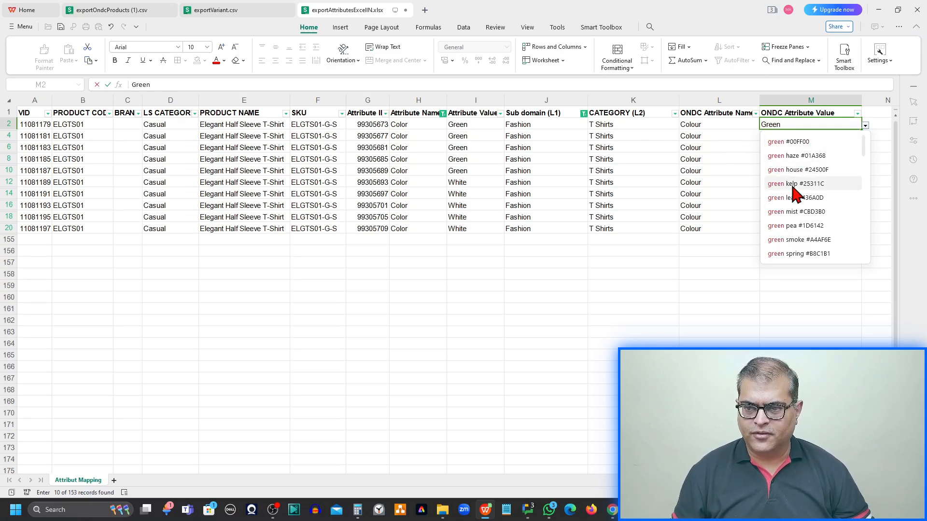
click(790, 148)
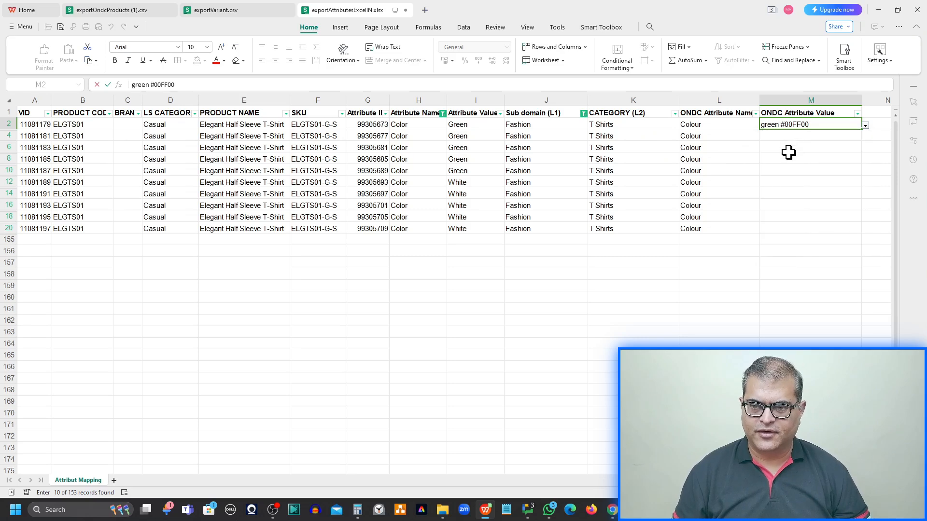
key(Return)
key(Up)
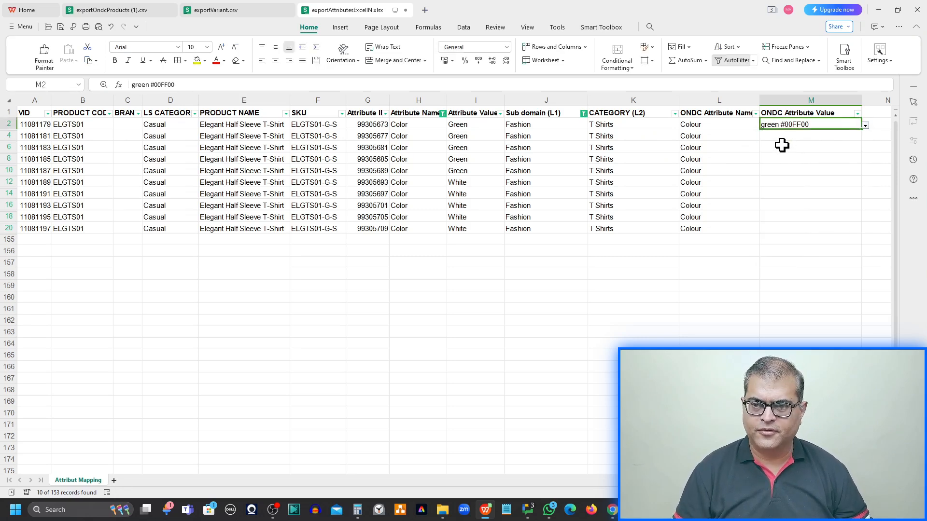
key(shift+Down)
key(shift+Down)
key(shift+Down)
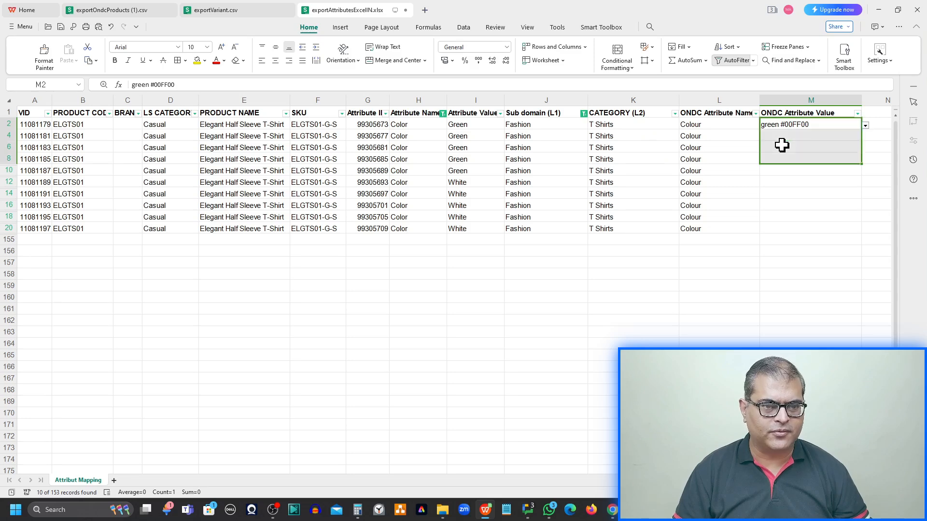
key(shift+Down)
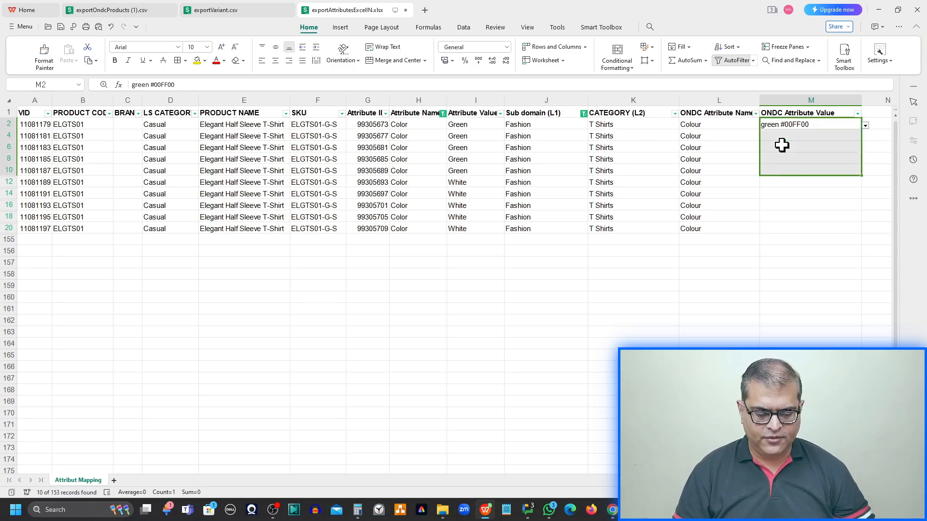
key(ctrl+d)
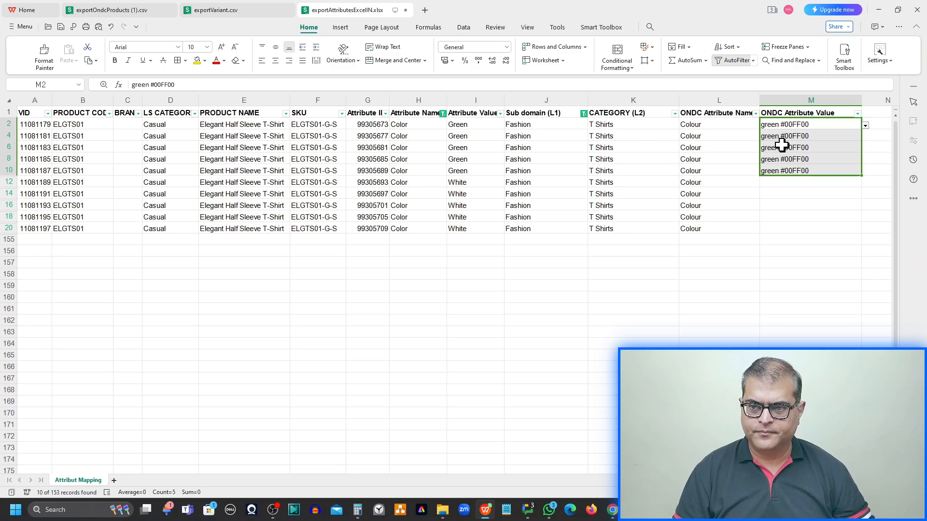
- Set the ONDC Attribute Value to white #FFFFFF in M12 and copy it down to the White rows through row 20
key(Down)
key(Down)
key(Down)
key(Down)
key(Down)
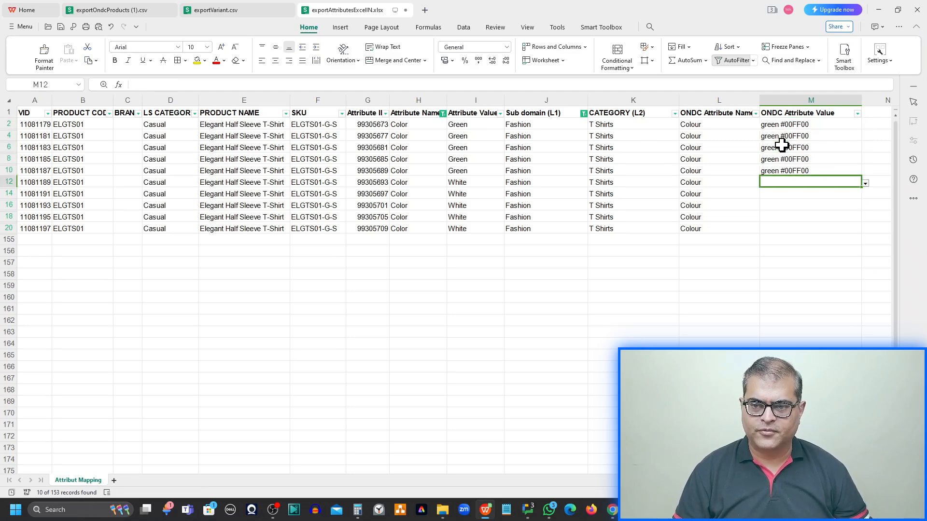
text(White)
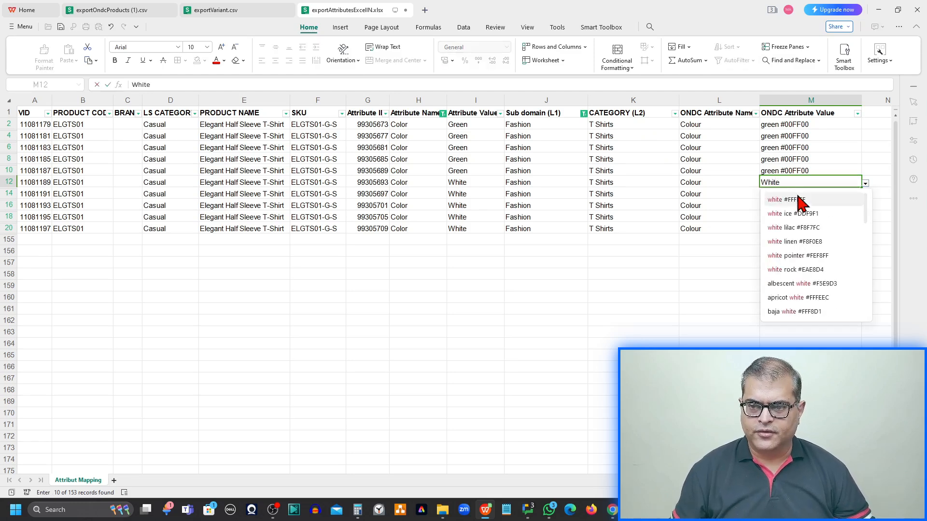
click(797, 198)
key(shift+Down)
key(shift+Down)
key(shift+Down)
key(shift+Down)
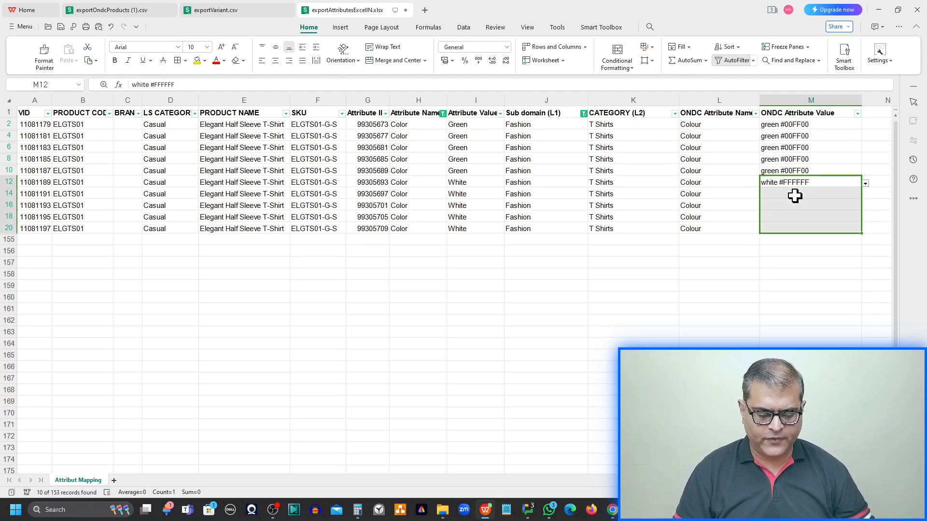
key(ctrl+d)
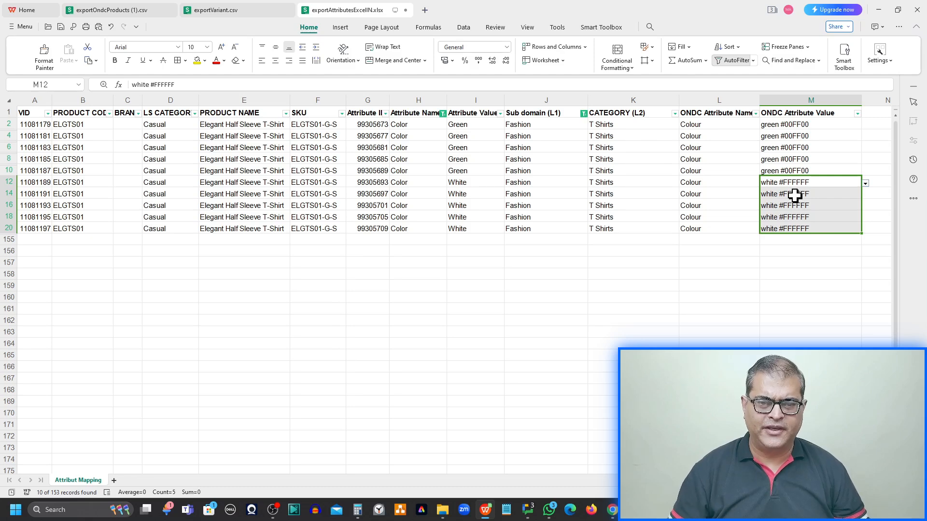
- Change the Attribute Name filter from Color to show only the Size rows
click(444, 114)
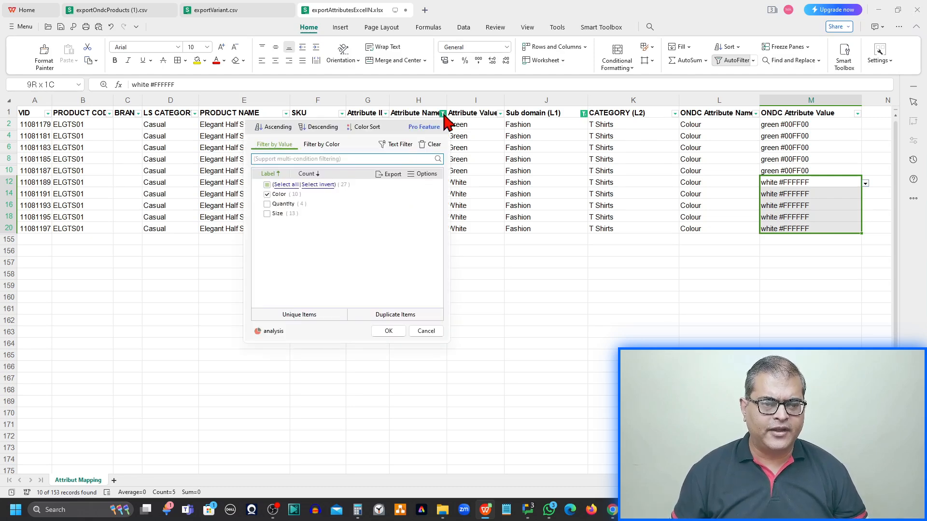
click(268, 195)
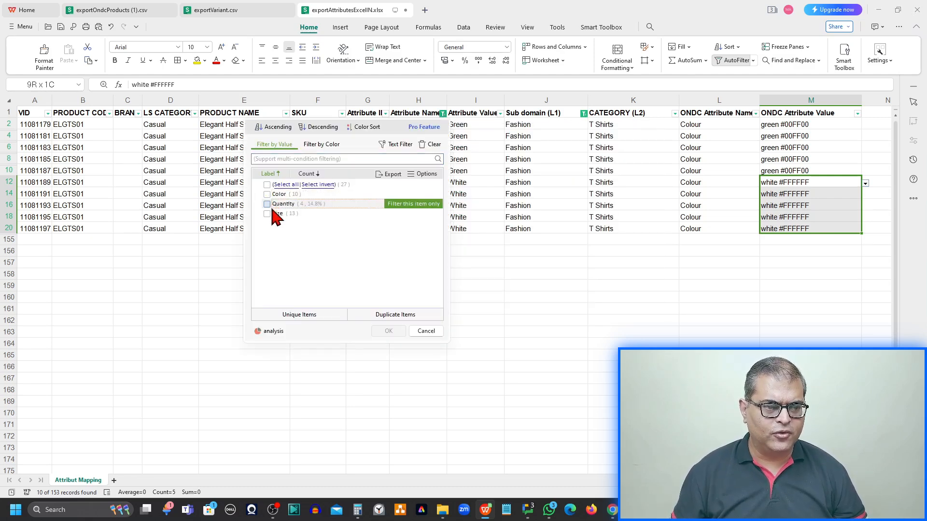
click(267, 214)
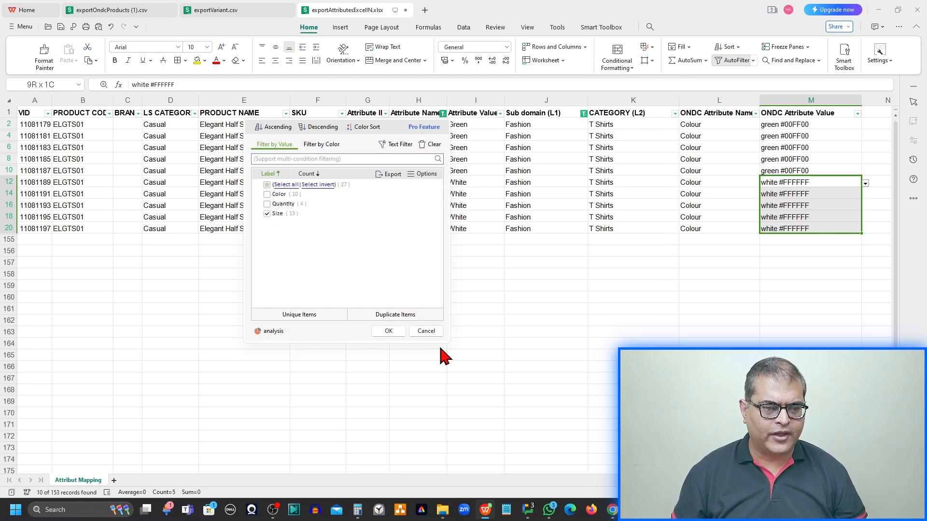
click(401, 332)
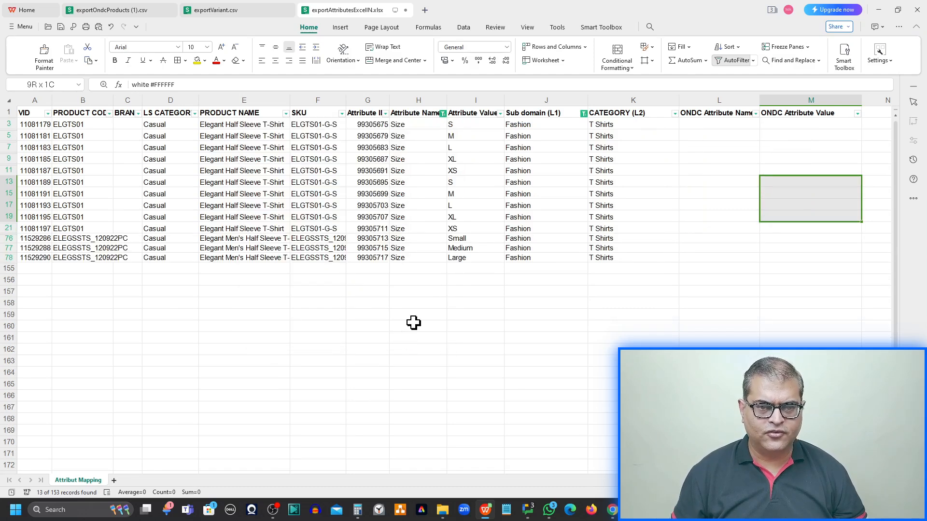
- Set the ONDC Attribute Name to Size in L3, the first filtered Size row
click(718, 218)
click(718, 124)
click(764, 126)
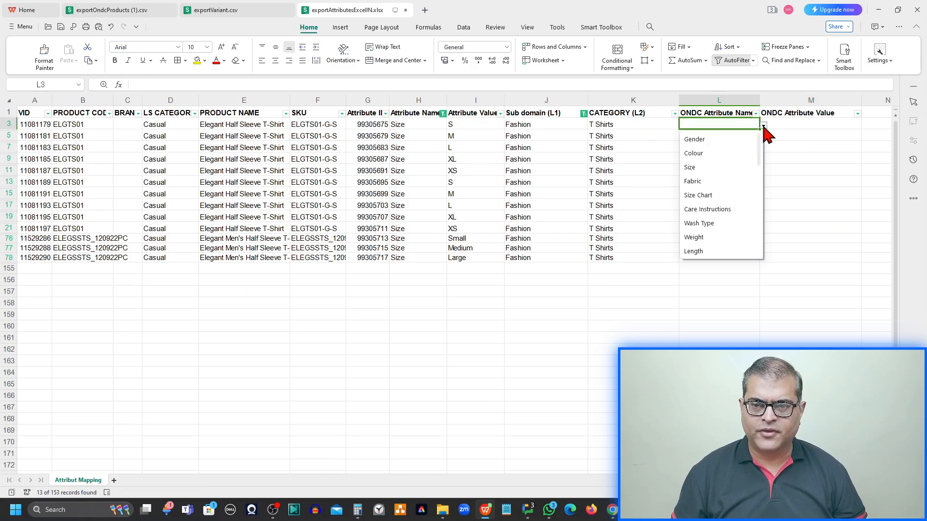
click(705, 169)
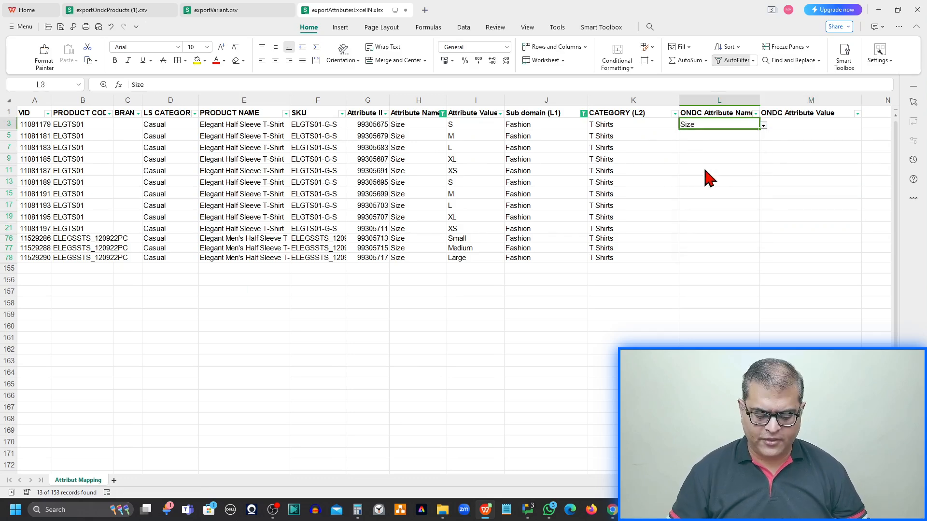
- Copy the Size attribute name from L3 down to all filtered rows through L78
key(Down)
key(Up)
key(Left)
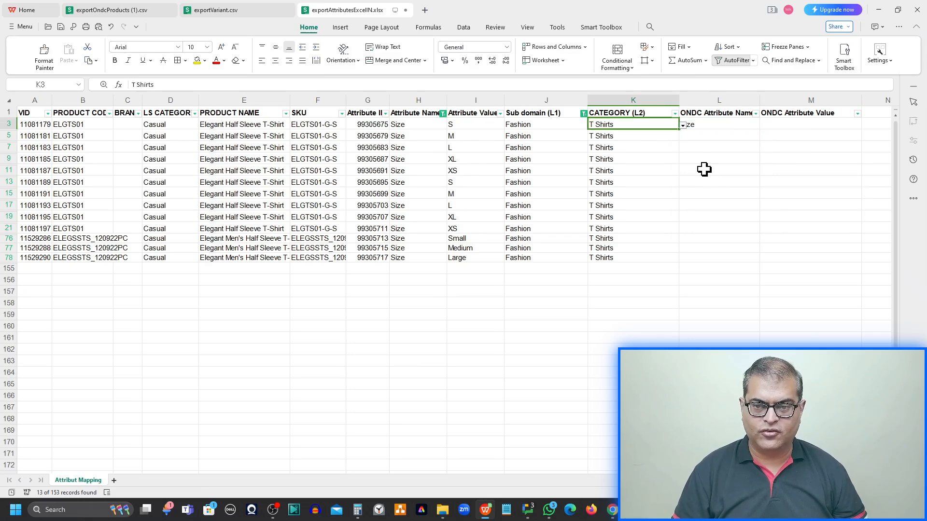
key(ctrl+Down)
key(Right)
key(shift+Up)
key(shift+Up)
key(shift+Up)
key(shift+Up)
key(shift+Up)
key(shift+Up)
key(shift+Up)
key(shift+Up)
key(shift+Up)
key(shift+Up)
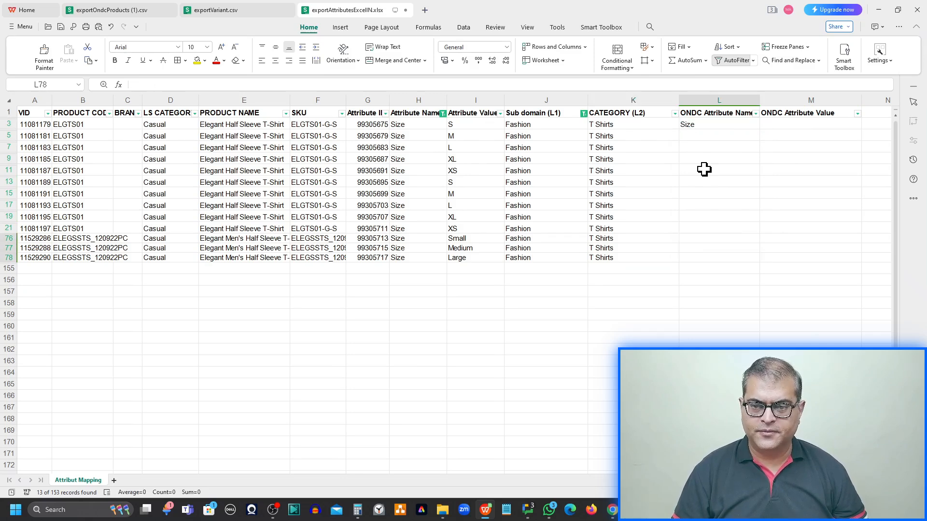
key(shift+Up)
key(shift+Up)
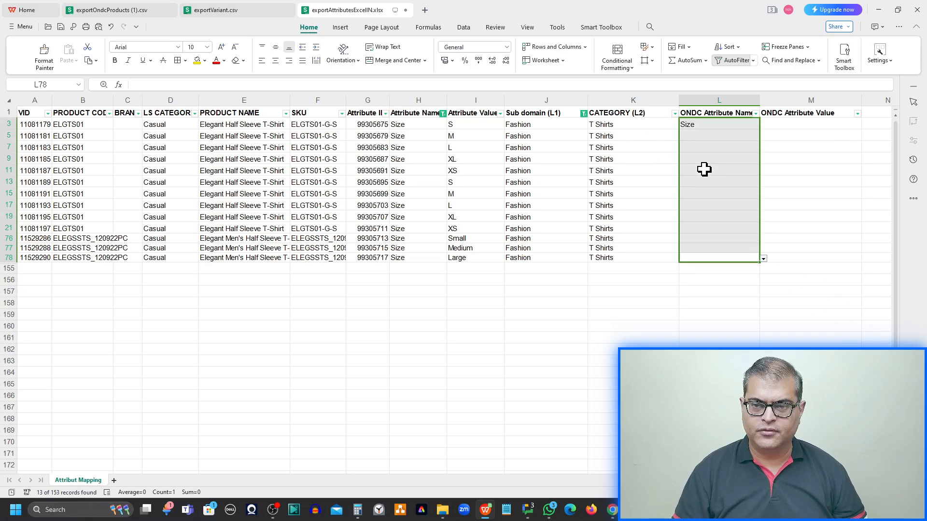
key(ctrl+d)
- Map the Small, Medium and Large rows to the ONDC Attribute Values S, M and L in M76 to M78
key(Right)
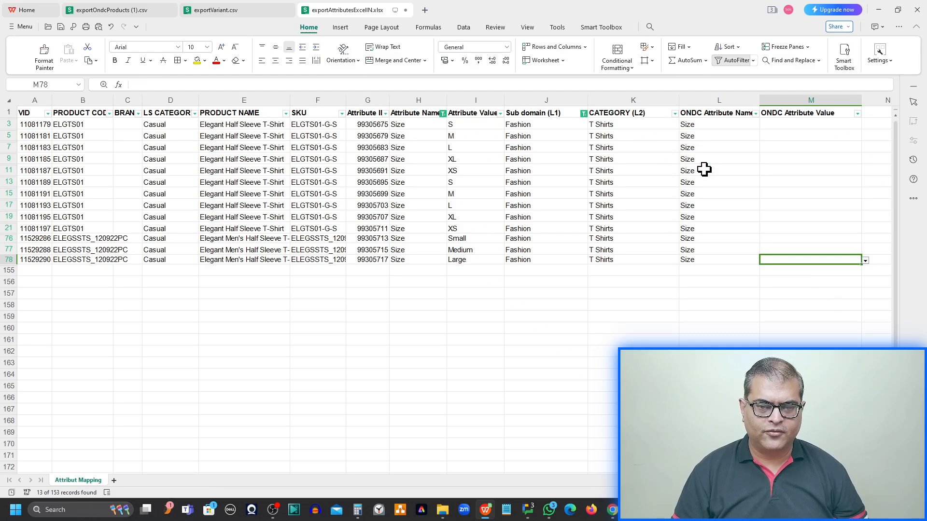
key(ctrl+Up)
key(Down)
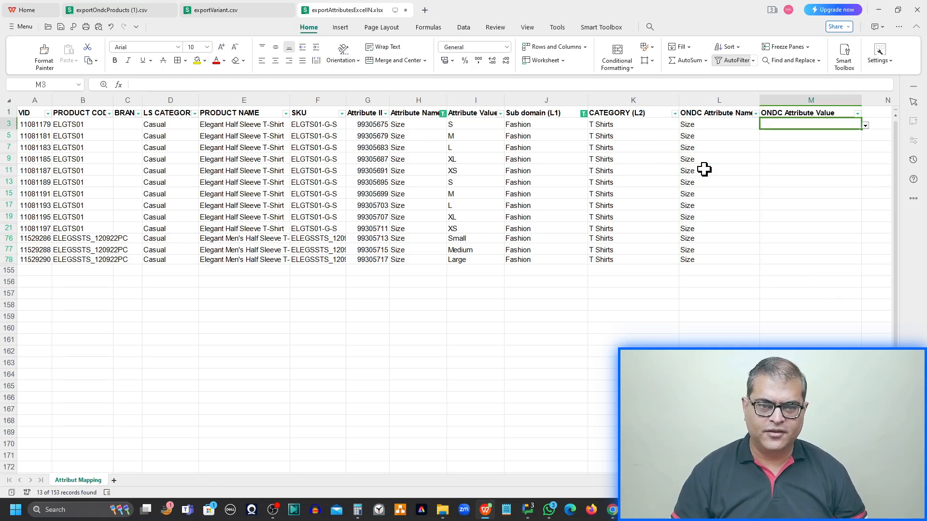
click(467, 236)
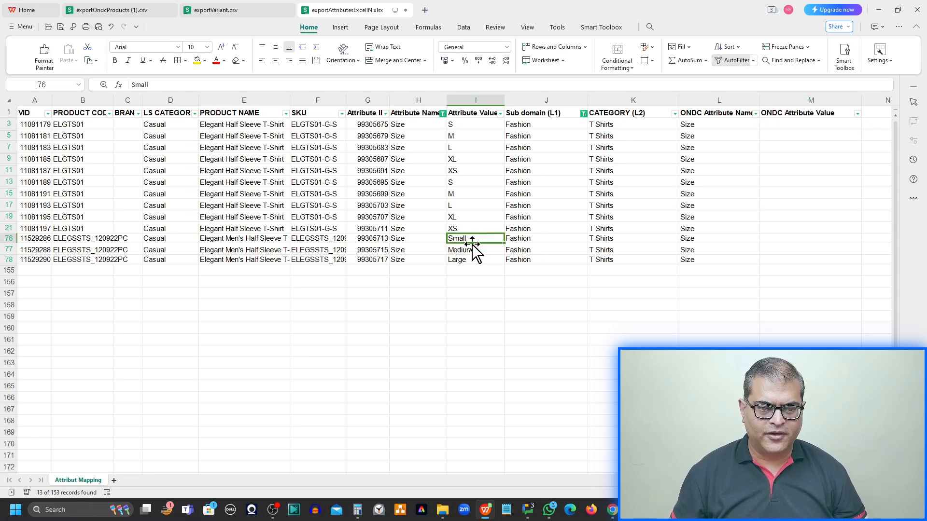
click(795, 239)
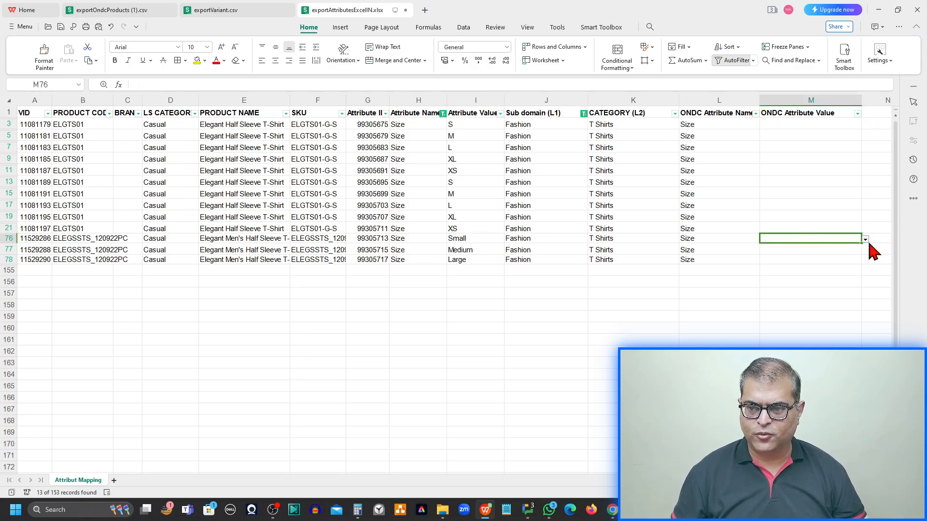
click(866, 240)
click(792, 267)
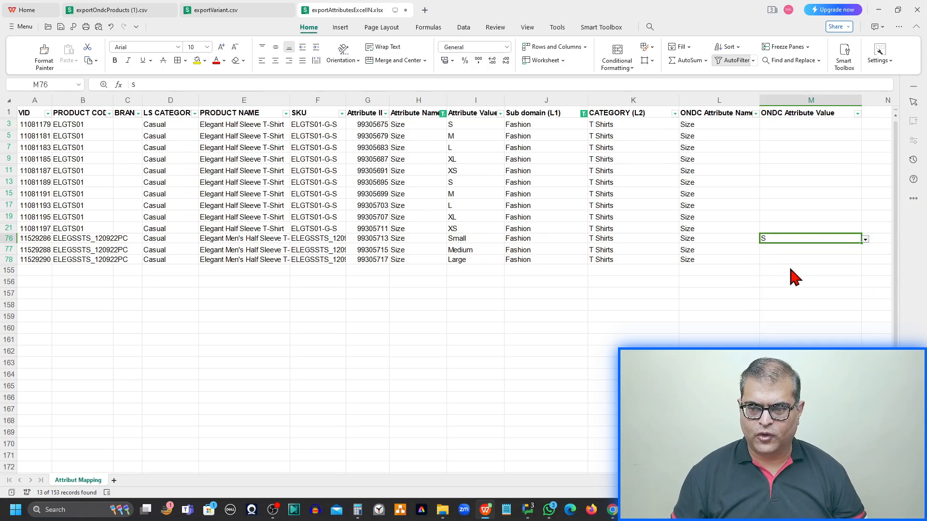
click(794, 250)
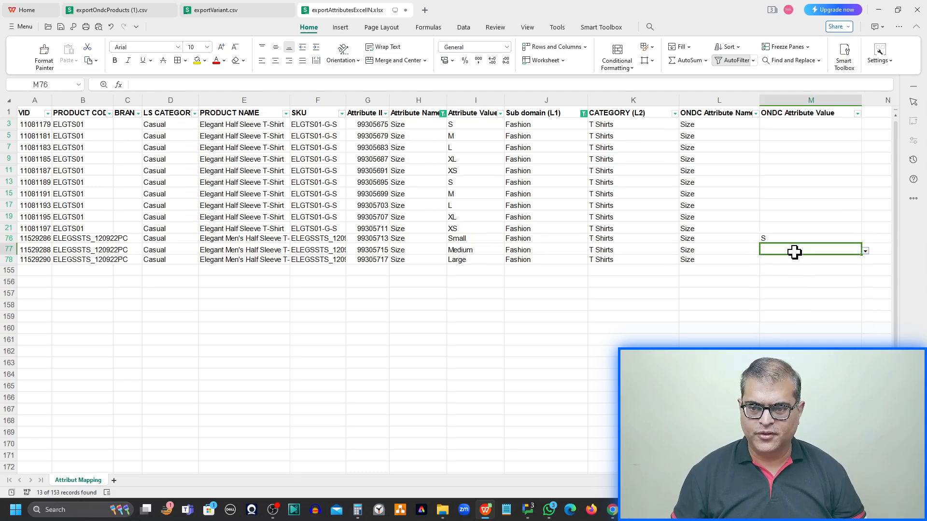
click(866, 251)
click(788, 293)
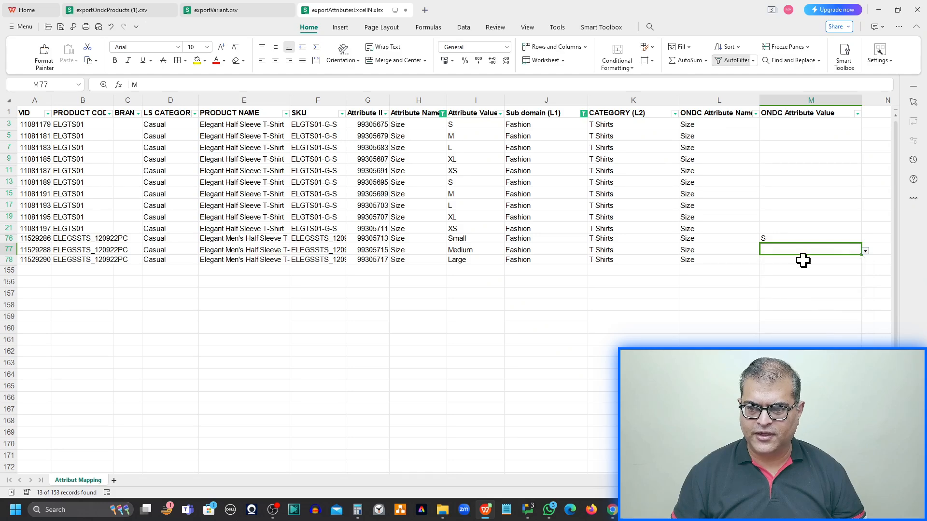
click(797, 261)
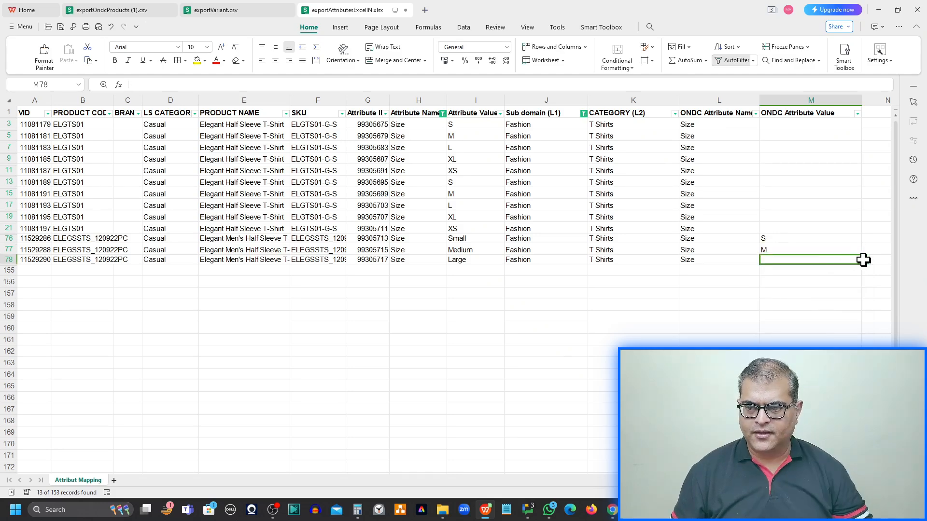
click(865, 261)
click(780, 318)
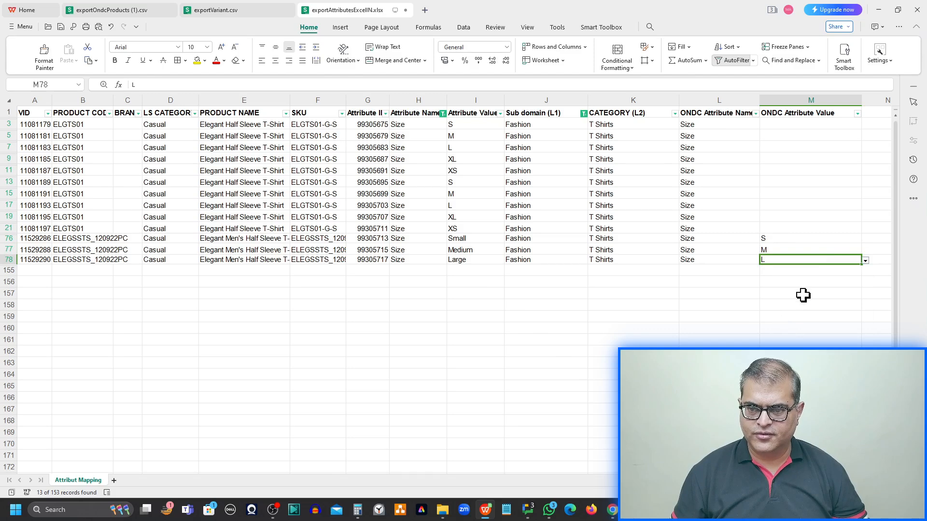
- Map the S, M and L size rows to the ONDC Attribute Values S, M and L in M3, M5 and M7
click(792, 127)
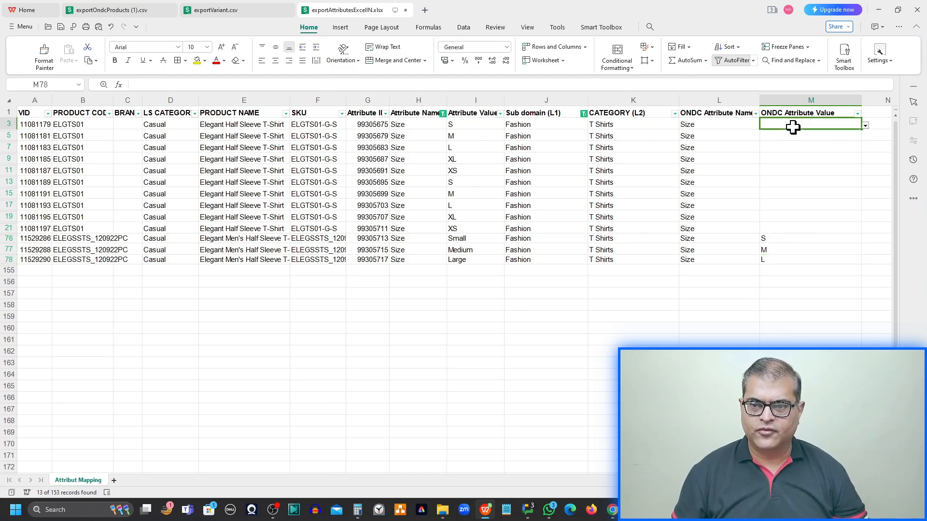
click(866, 126)
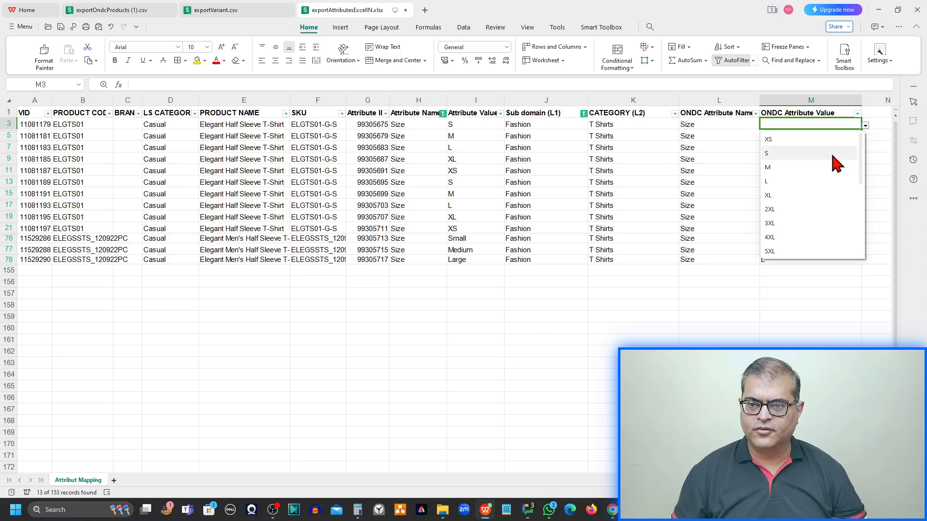
click(829, 143)
click(828, 139)
click(865, 137)
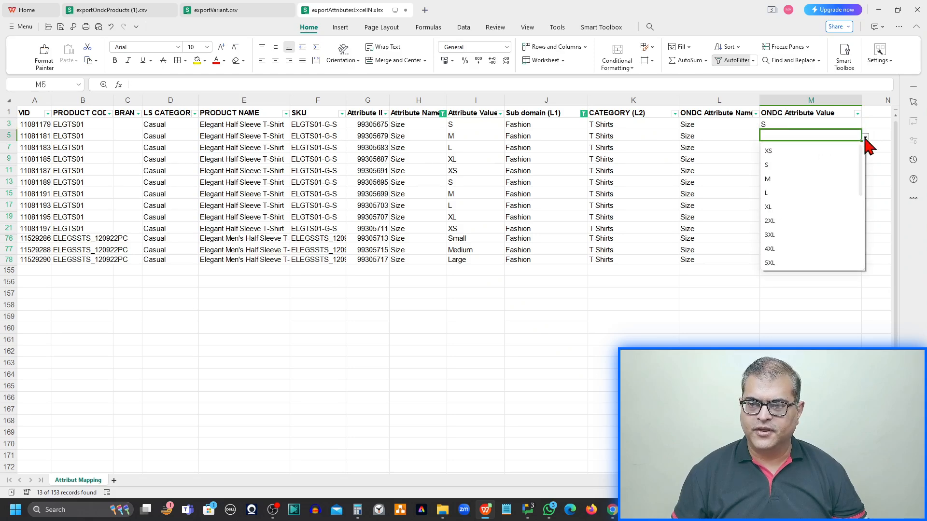
click(790, 178)
click(802, 148)
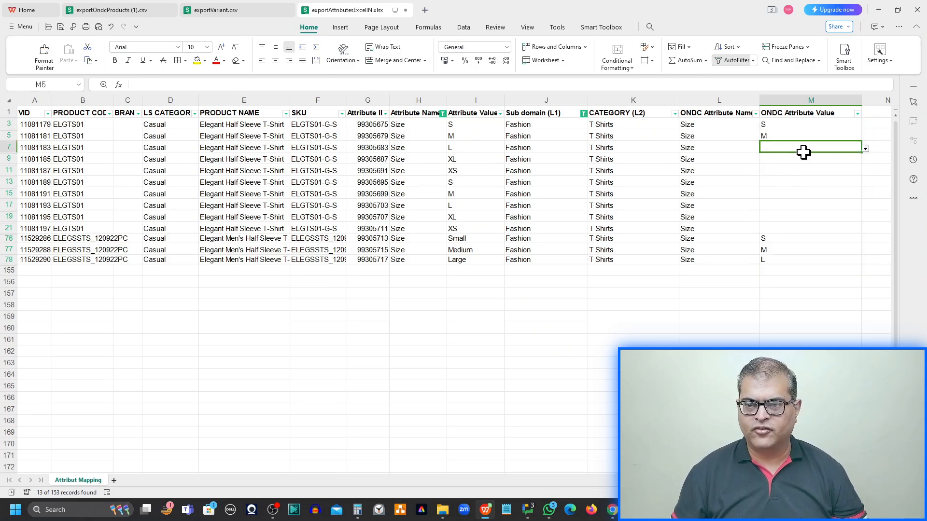
click(864, 149)
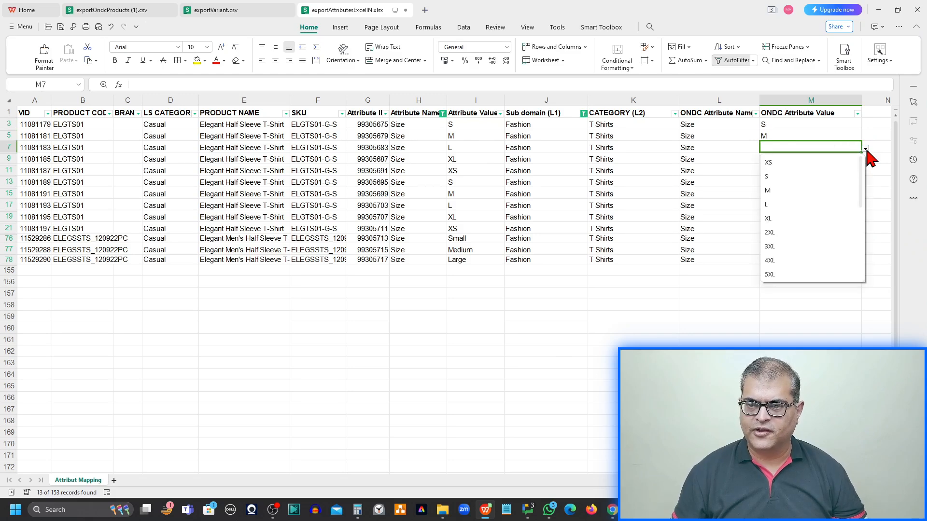
click(815, 206)
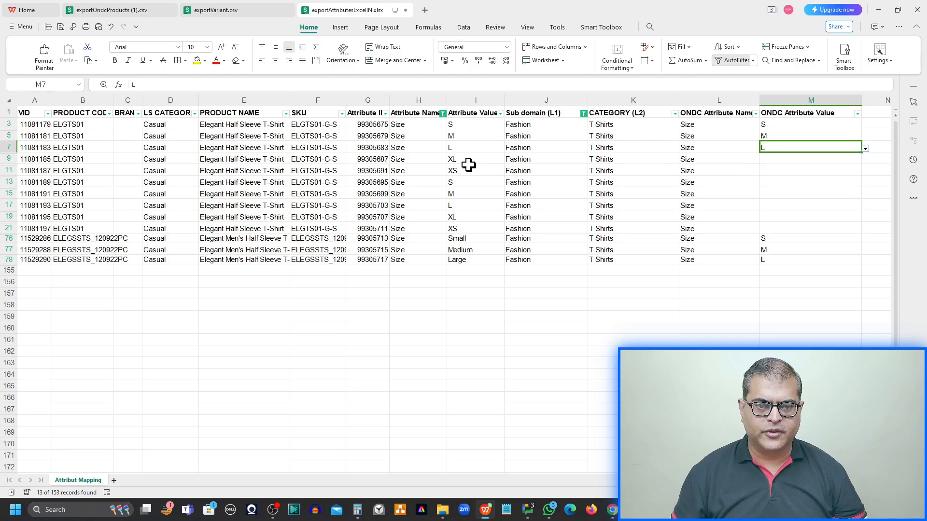
- Set the ONDC Attribute Value to XL in M9 and XS in M11 to match their sizes
click(767, 163)
click(865, 160)
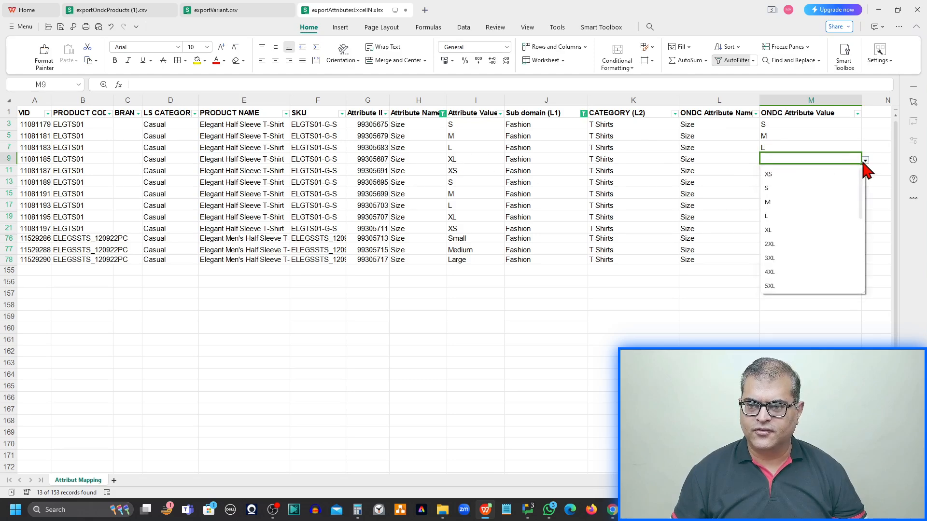
click(772, 231)
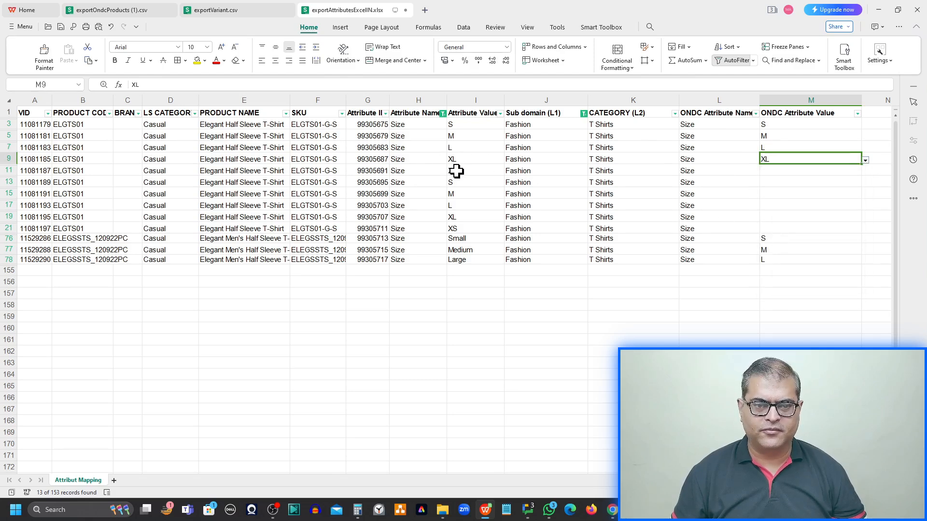
click(805, 171)
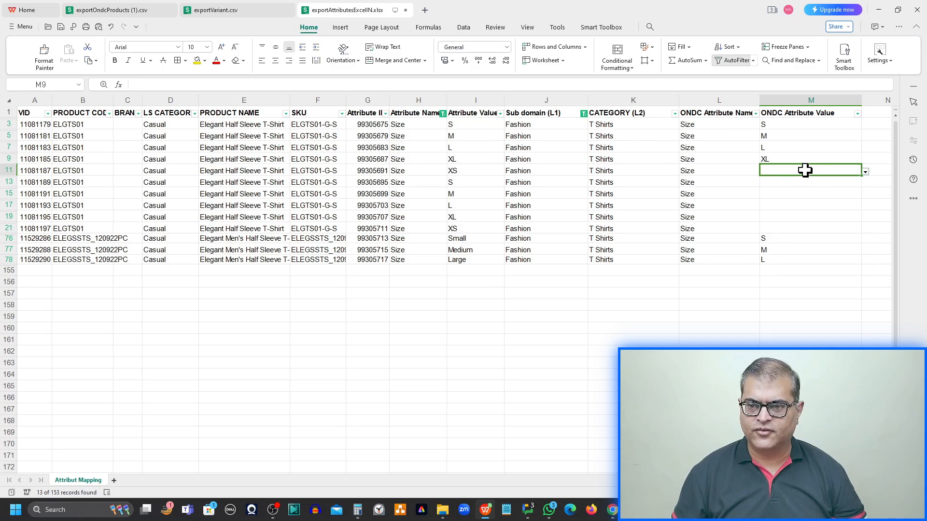
click(866, 172)
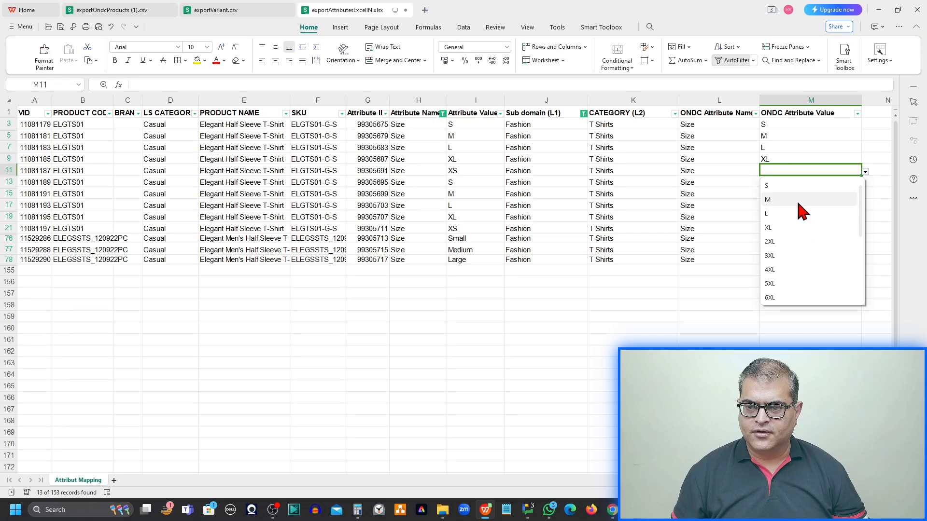
scroll(798, 204, up, 1)
click(797, 188)
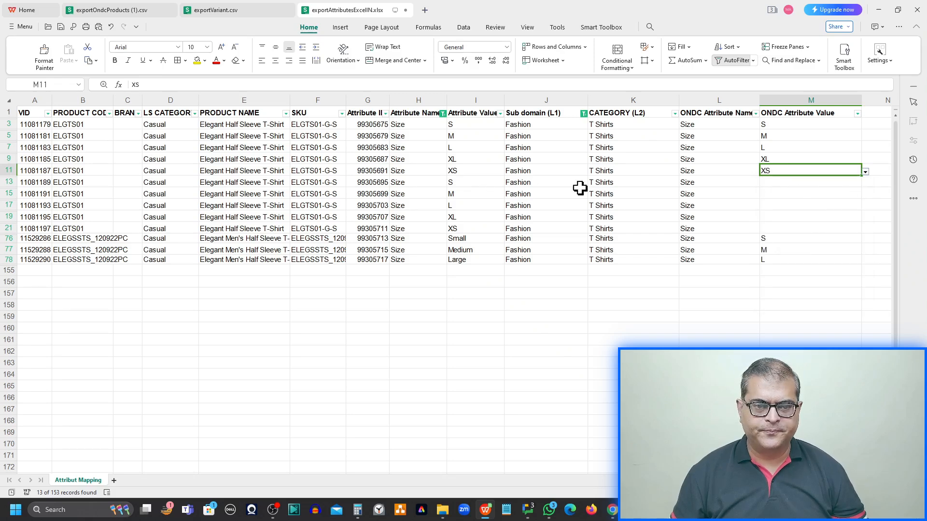
- Map the next S, M and L size rows to the ONDC Attribute Values S, M and L in M13, M15 and M17
click(791, 184)
click(865, 184)
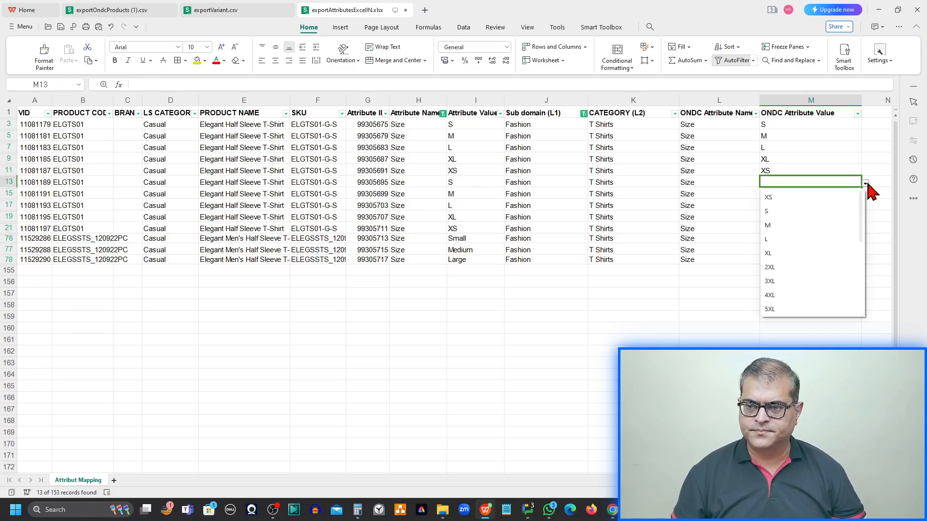
click(817, 207)
click(809, 195)
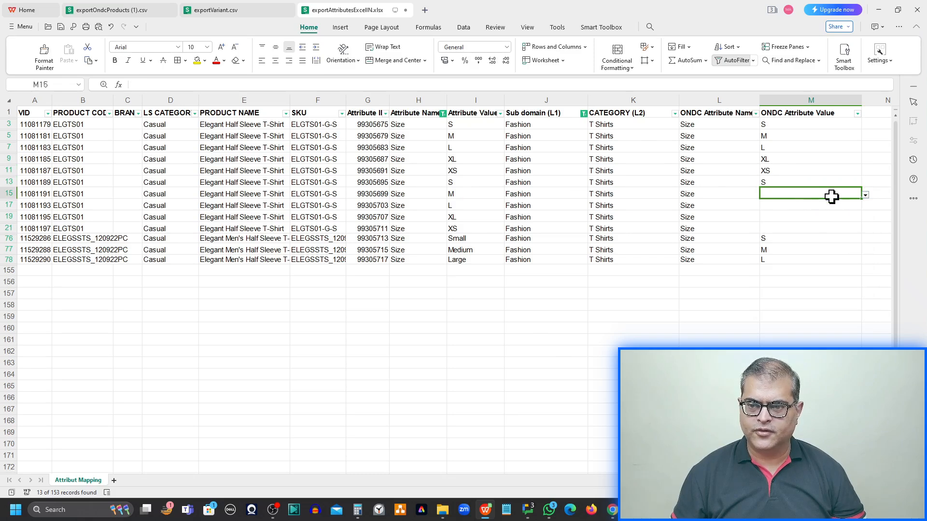
click(866, 195)
click(827, 239)
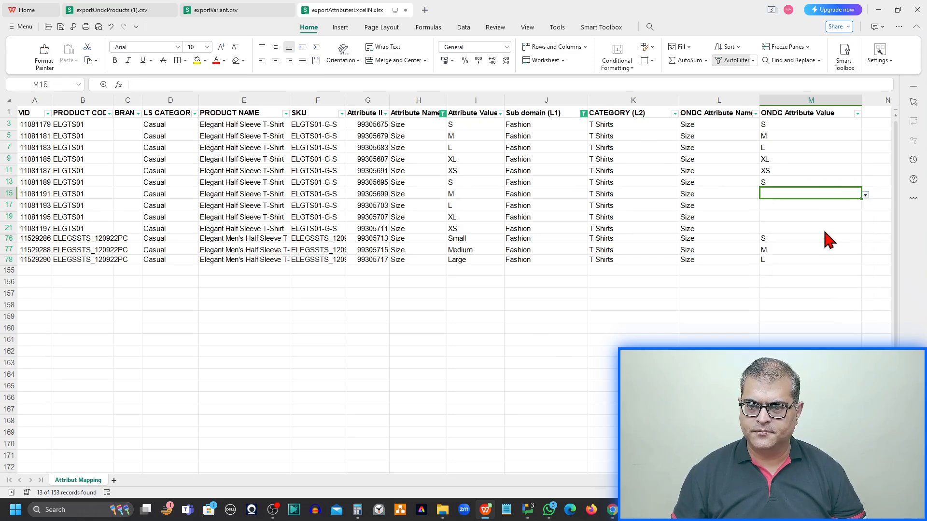
click(824, 208)
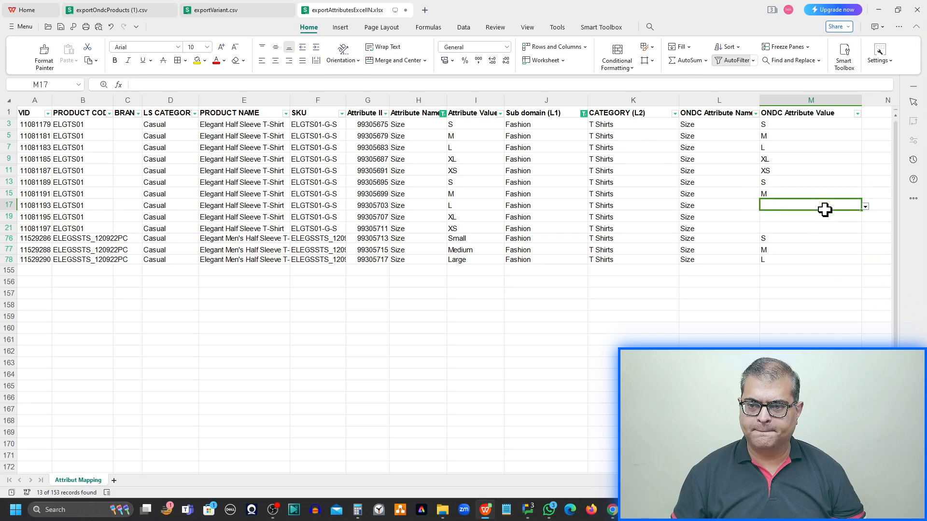
click(866, 206)
click(829, 272)
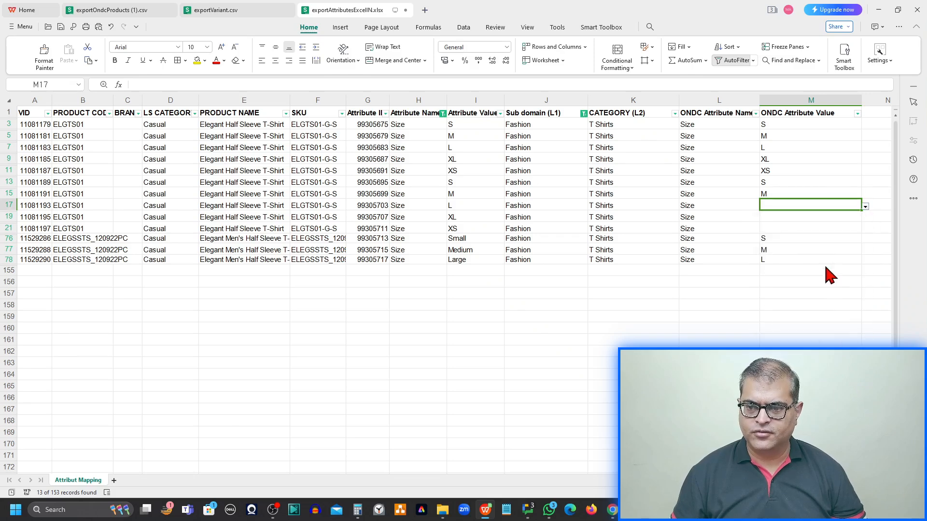
- Set the ONDC Attribute Value to XL in M19 and XS in M21 to match their sizes
click(792, 216)
click(865, 219)
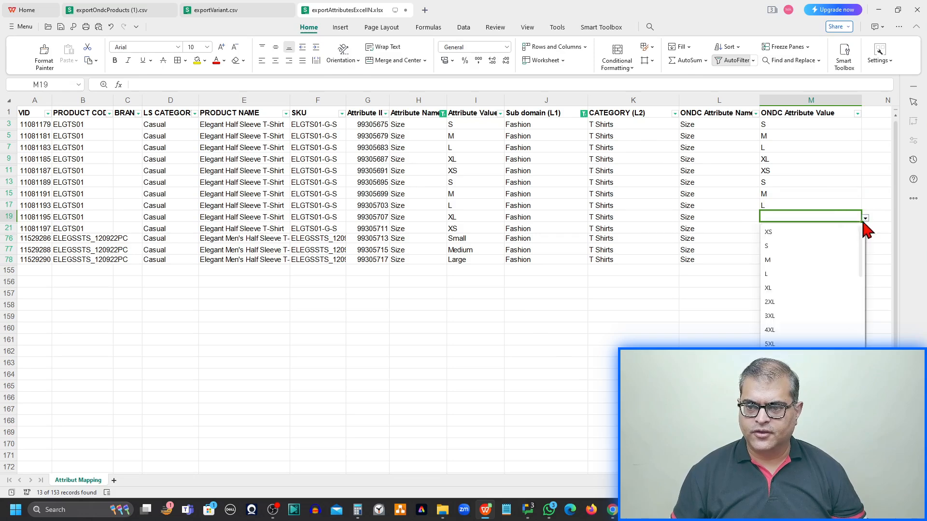
click(820, 296)
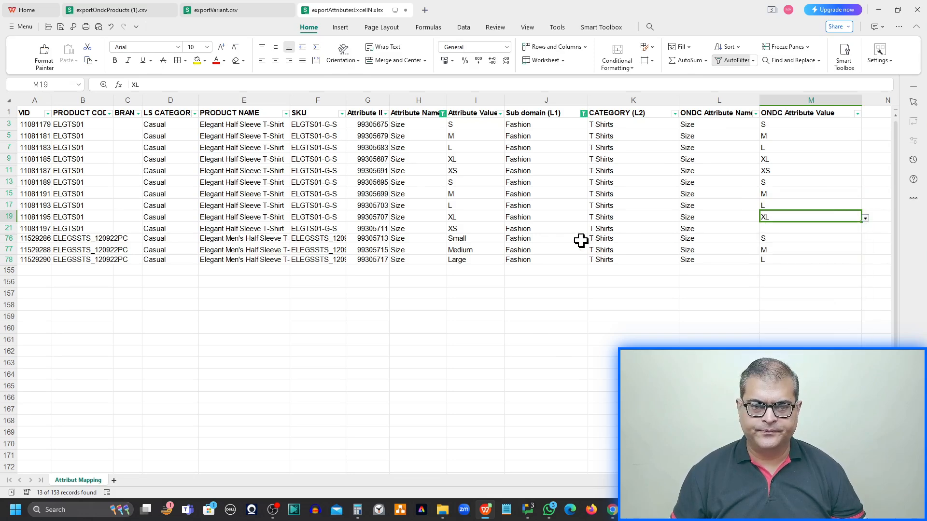
click(771, 229)
click(865, 230)
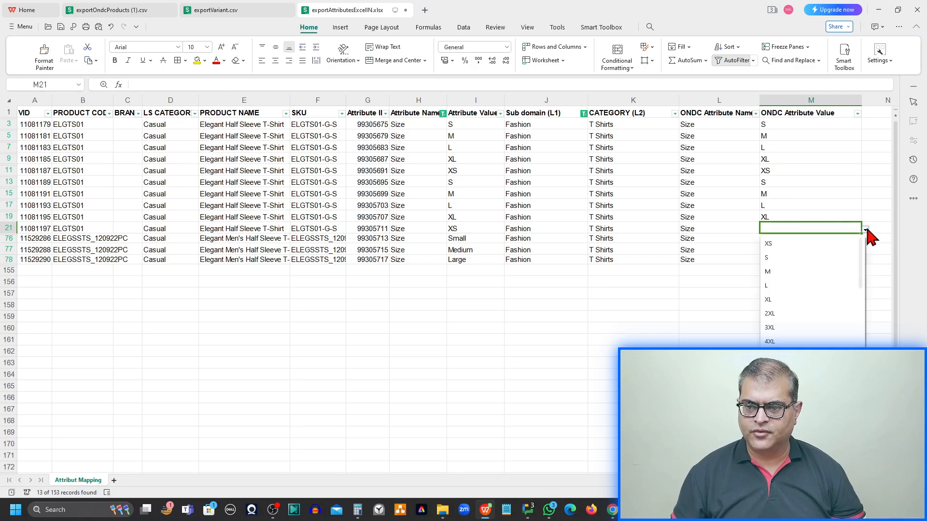
click(814, 244)
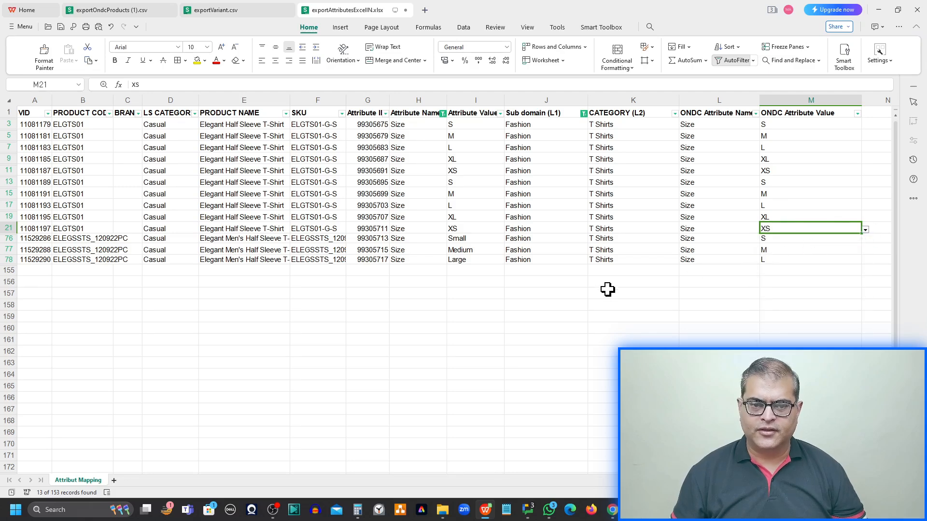
- Filter Attribute Name to only the Quantity rows and check their ONDC Attribute Name cells L145 to L148
click(443, 114)
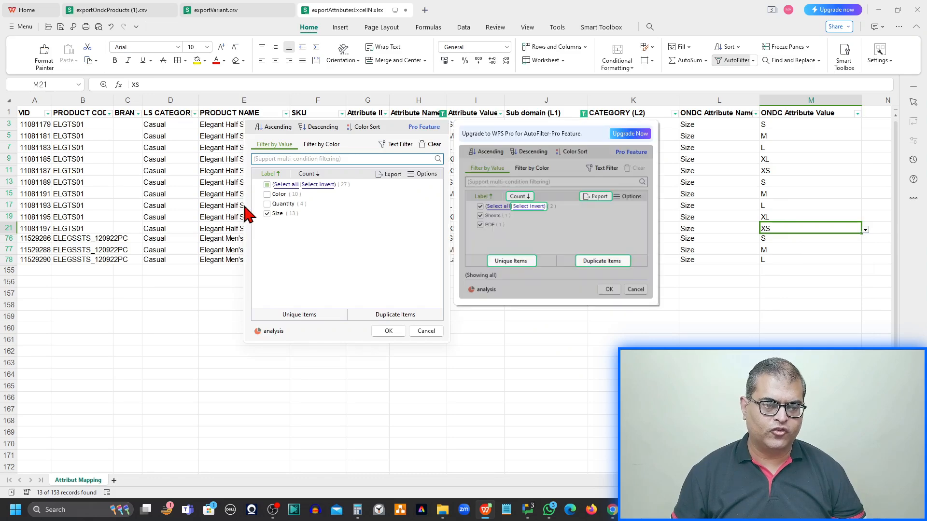
click(267, 204)
click(267, 213)
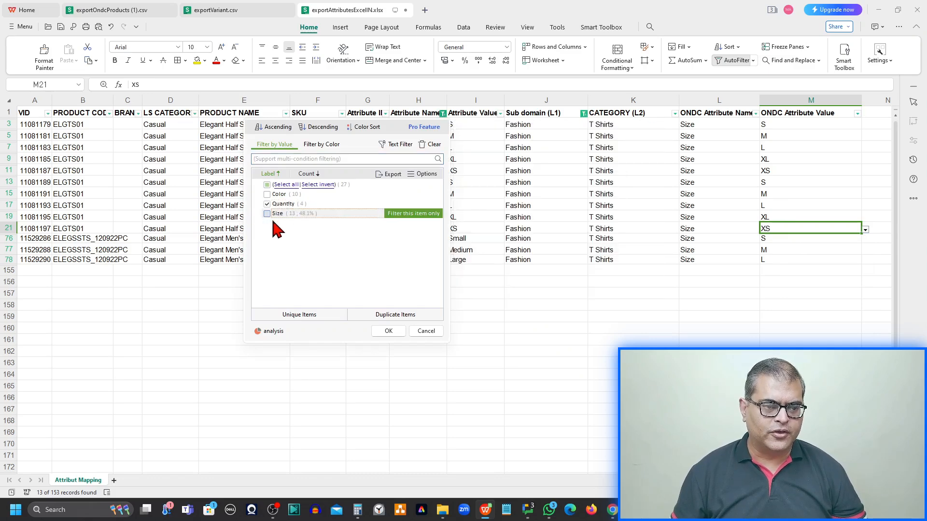
click(389, 331)
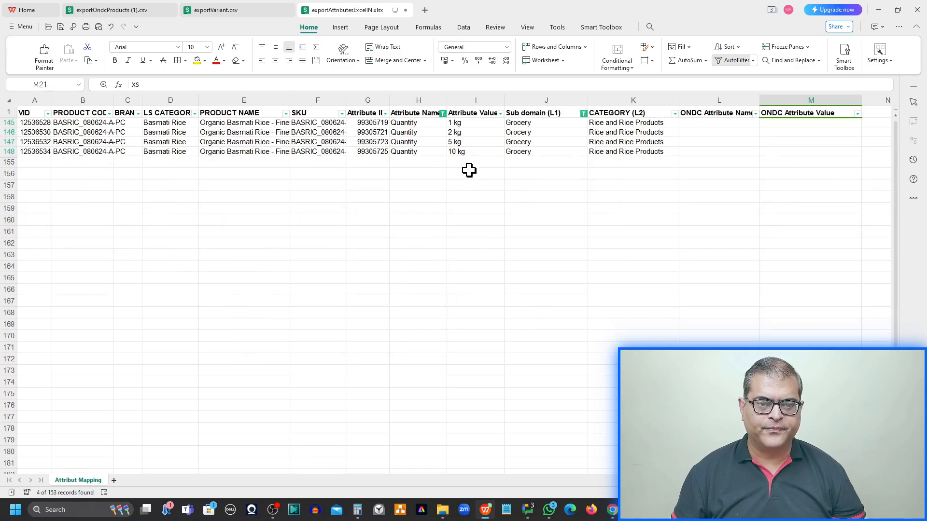
click(721, 124)
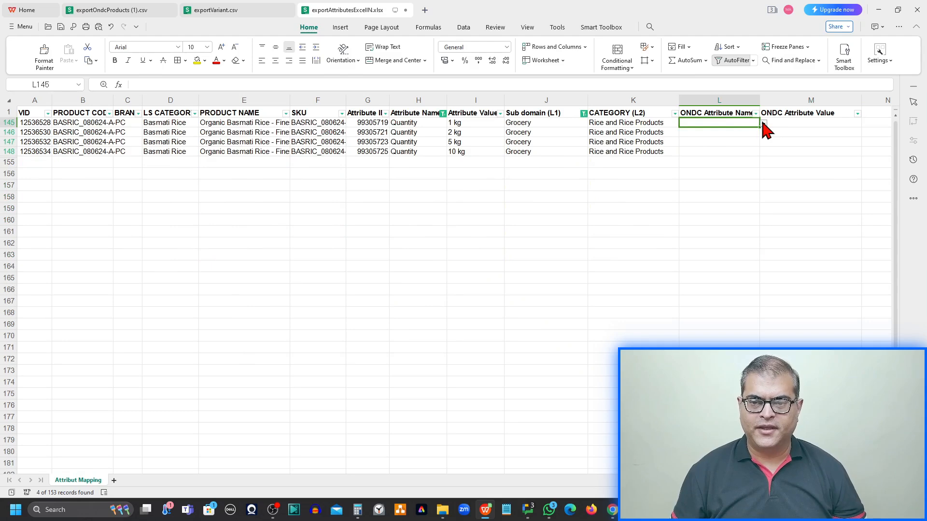
click(710, 133)
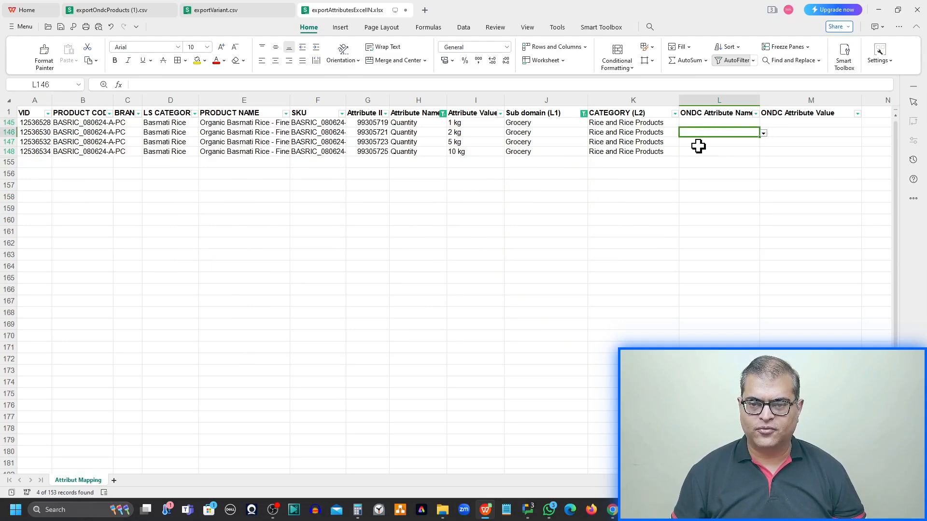
click(699, 144)
click(693, 152)
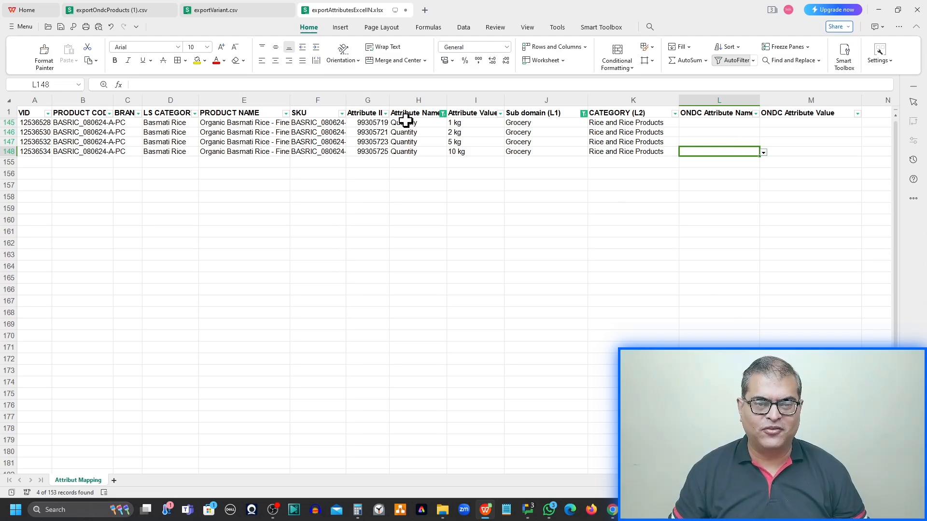
click(732, 121)
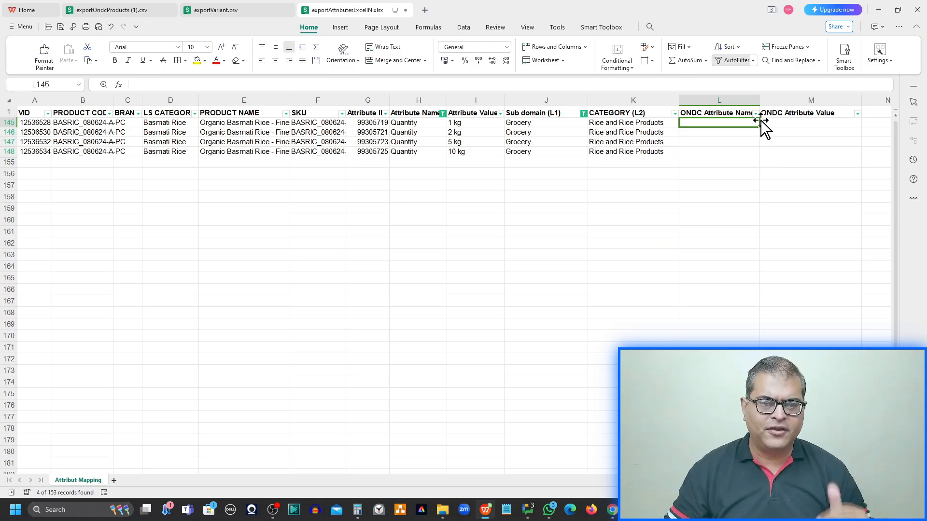
- Clear the filters on Attribute Name and Sub domain (L1) and look over the full list of rows
click(443, 114)
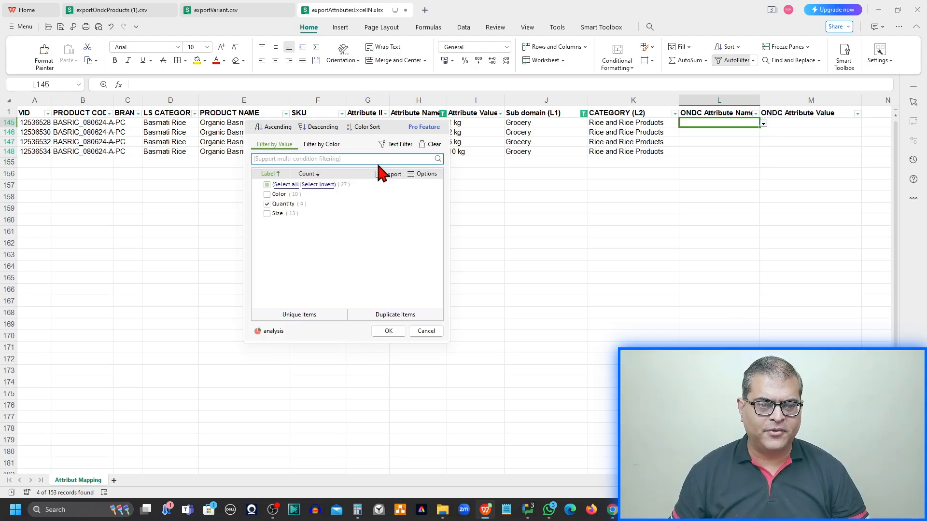
click(431, 144)
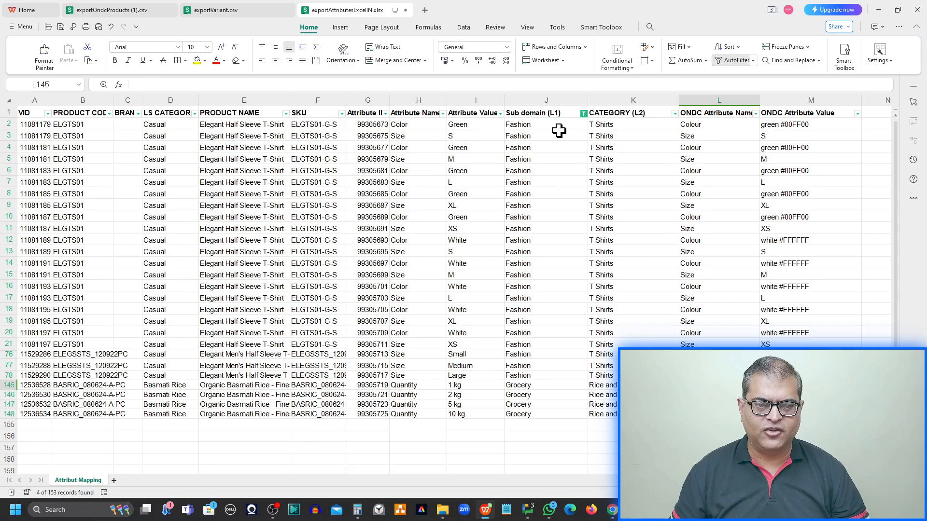
click(585, 115)
click(569, 147)
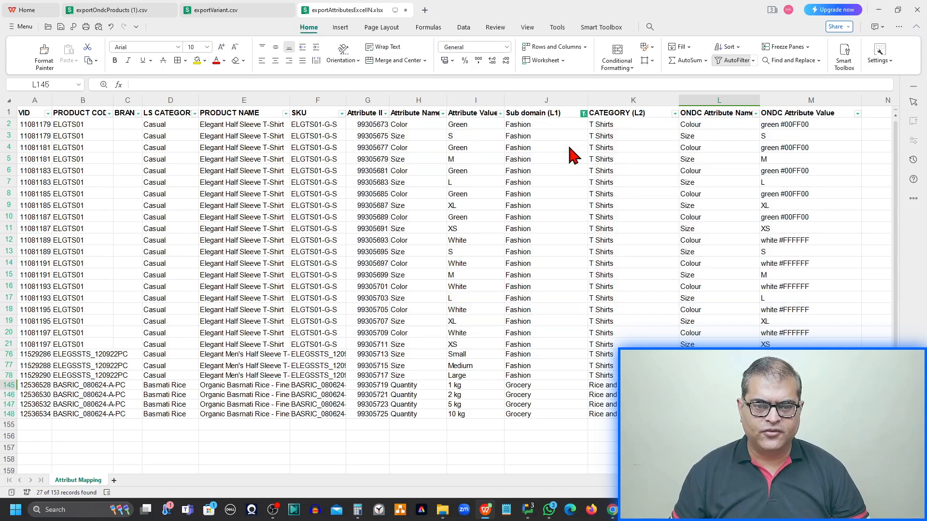
scroll(548, 303, down, 9)
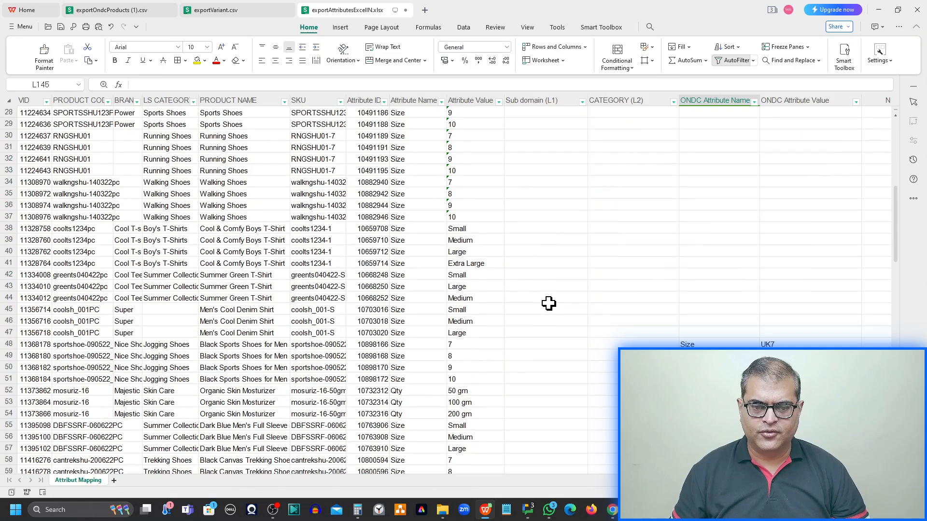
scroll(548, 303, up, 9)
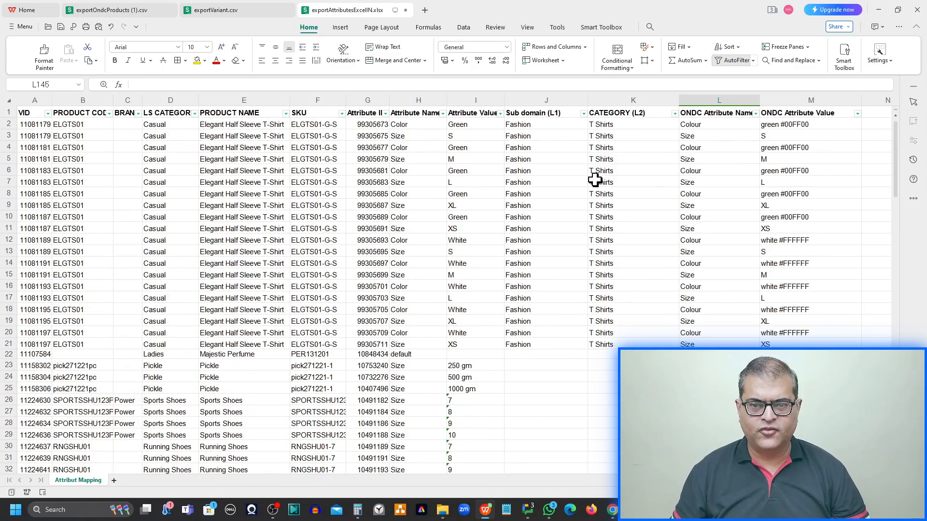
- Filter the Sub domain (L1) column to show only the rows with blank values
click(584, 114)
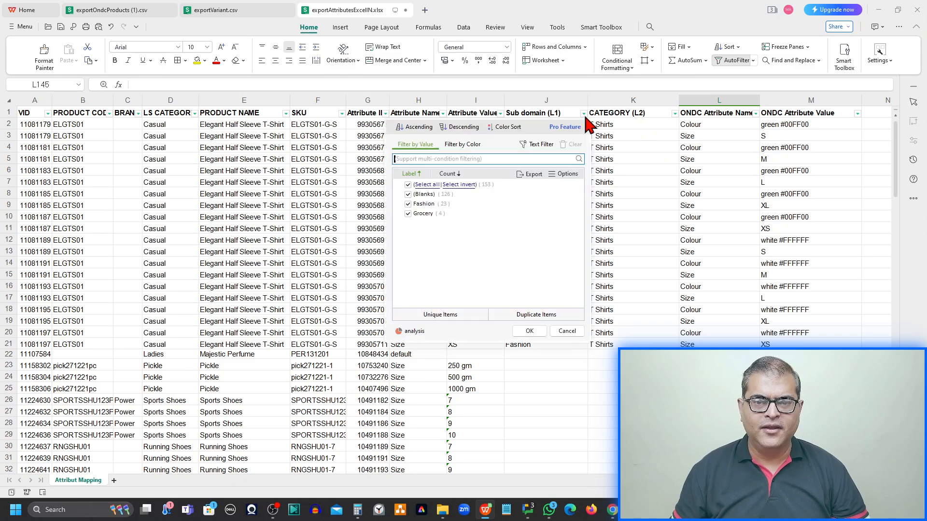
click(408, 185)
click(408, 195)
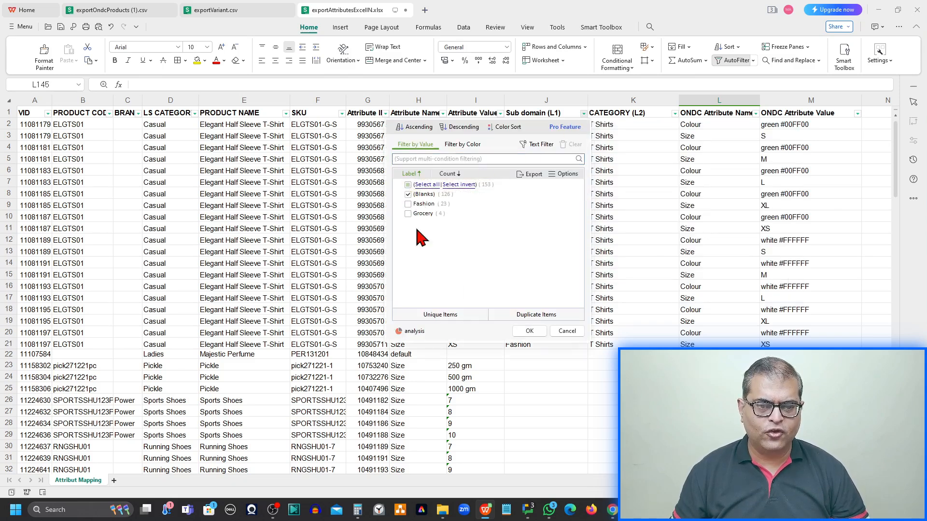
click(529, 331)
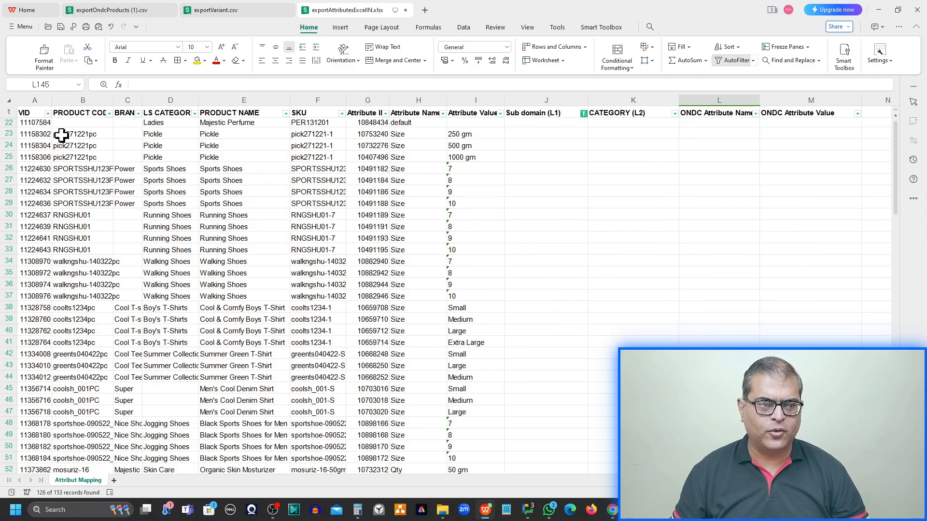
- Look through the filtered rows without a sub domain and delete all of them, from row 22 to the end
scroll(79, 210, down, 2)
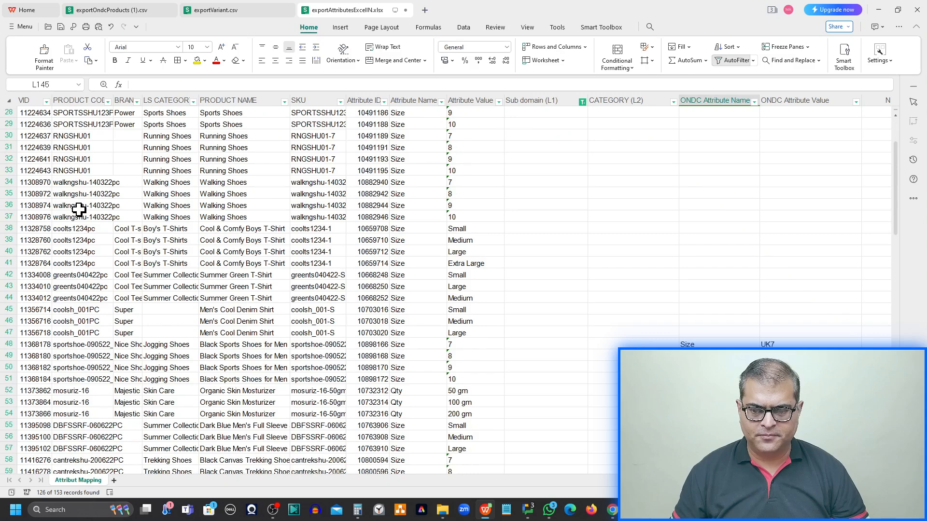
scroll(78, 210, up, 2)
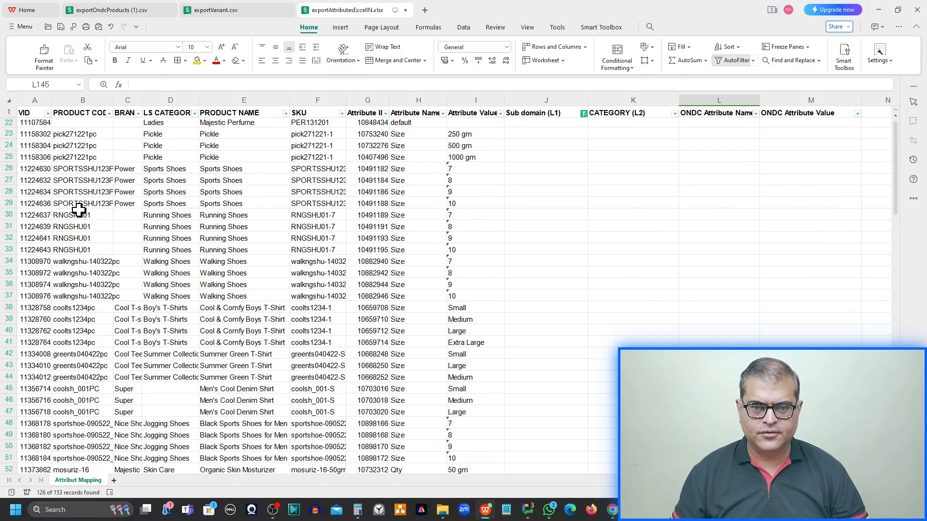
scroll(79, 209, down, 7)
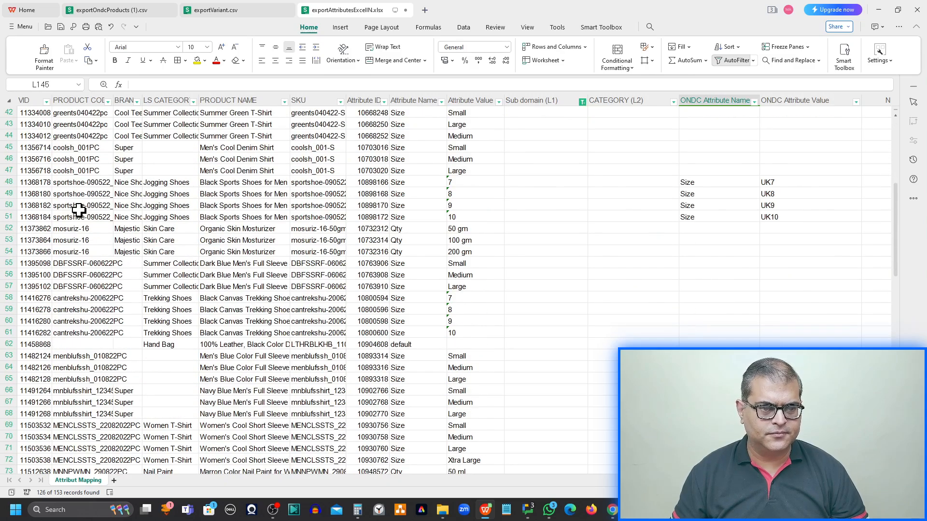
scroll(79, 210, down, 20)
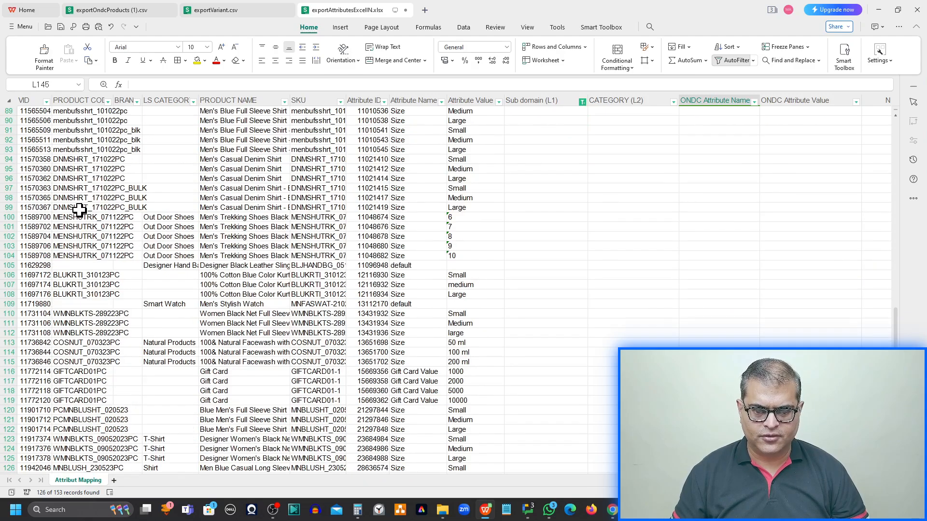
scroll(78, 209, down, 5)
scroll(79, 210, up, 20)
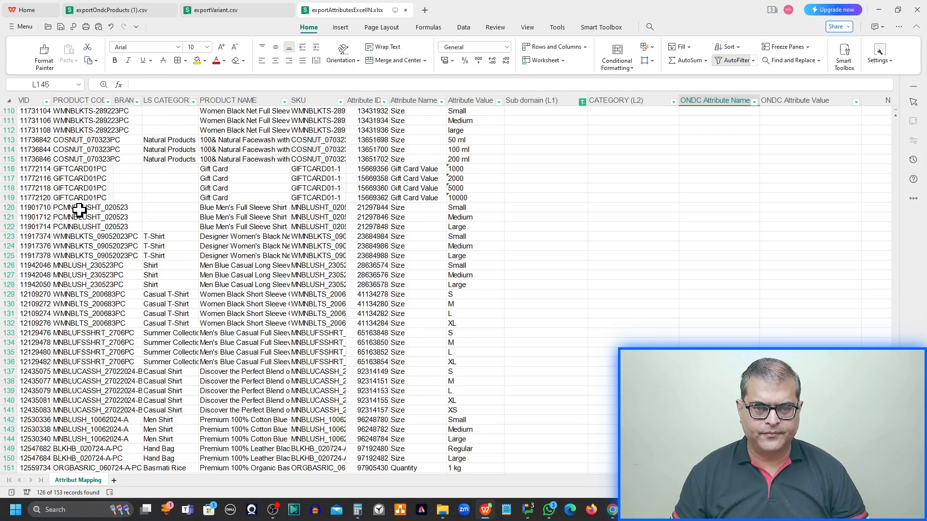
scroll(80, 210, up, 7)
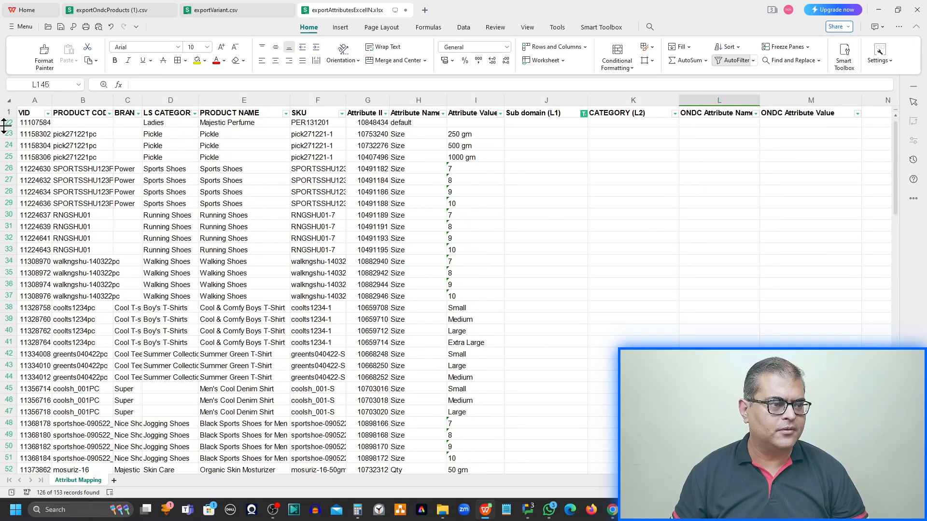
click(4, 123)
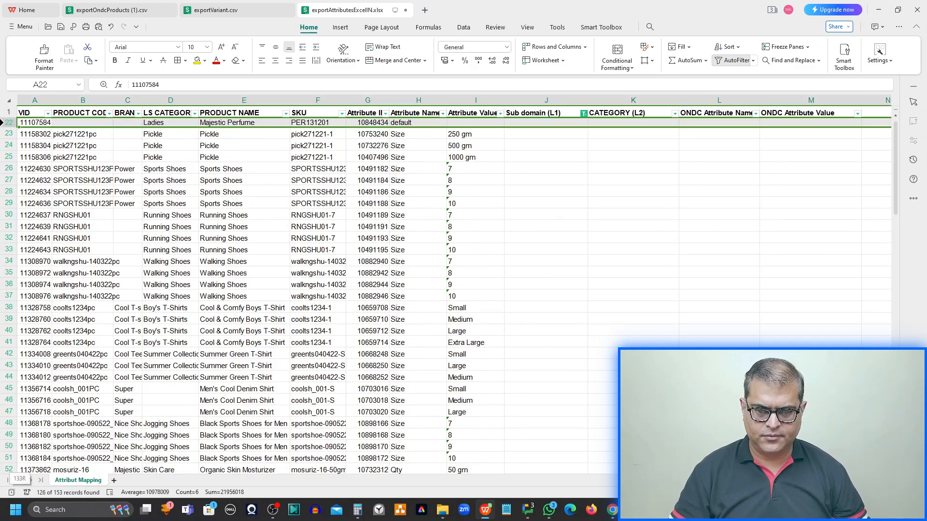
key(ctrl+shift+Down)
key(ctrl+minus)
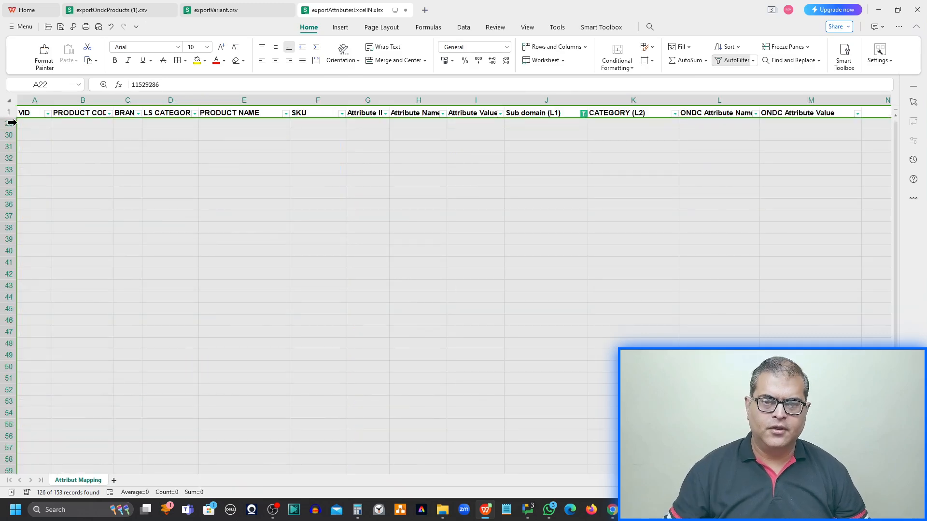
- Clear the filter on the Sub domain (L1) column so the remaining rows are shown again
click(565, 146)
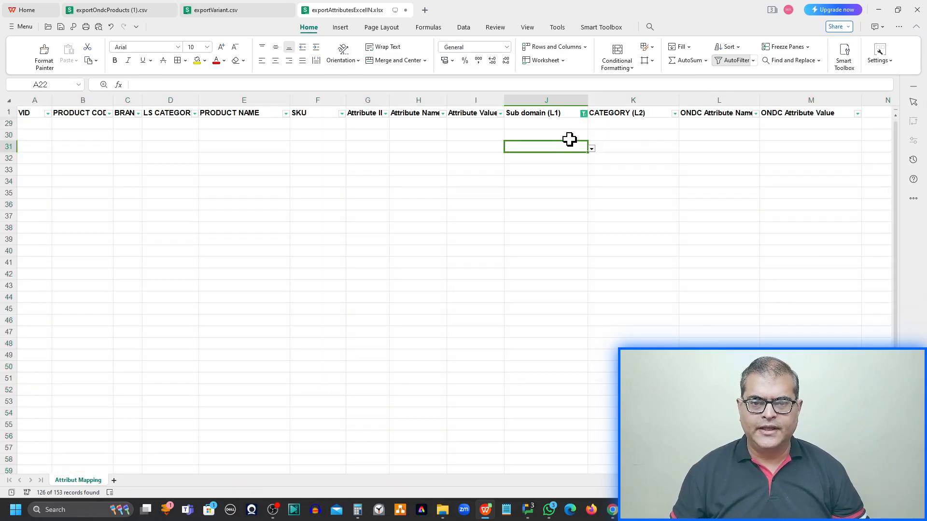
click(583, 113)
click(572, 144)
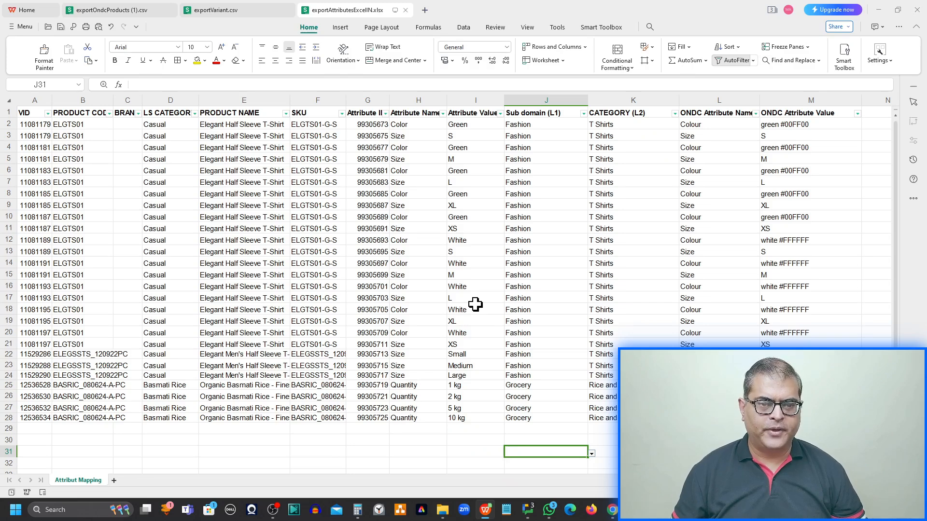
- Switch to the browser and upload the exportAttributesExcelIN file as the Step 1 attributes of the ONDC Dashboard
key(alt+Tab)
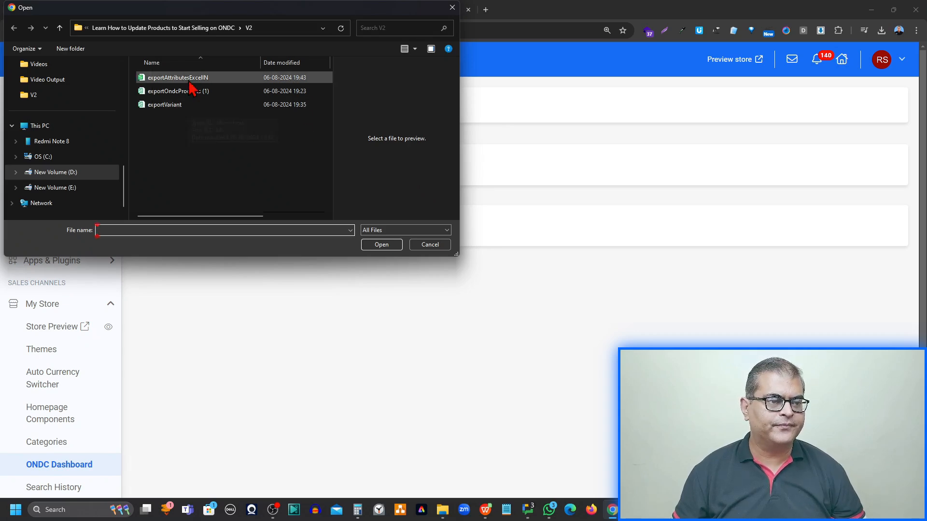
click(189, 81)
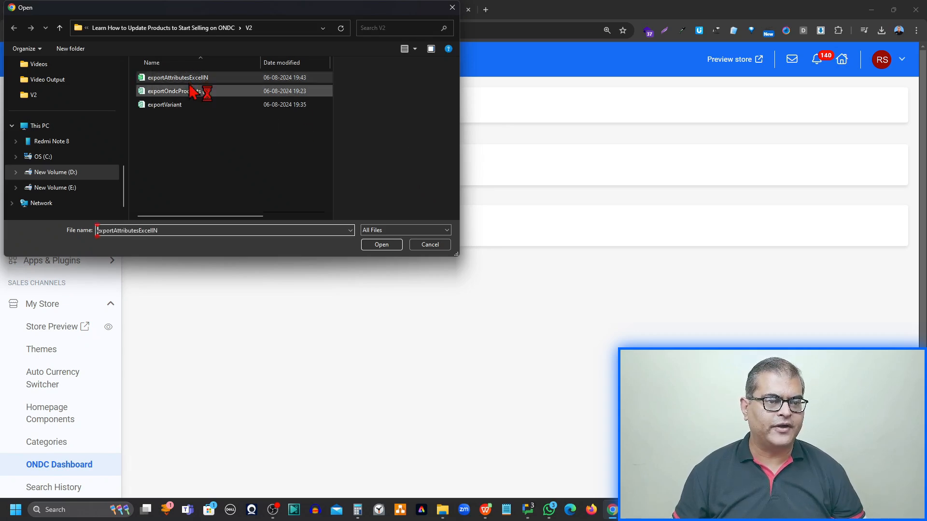
click(381, 246)
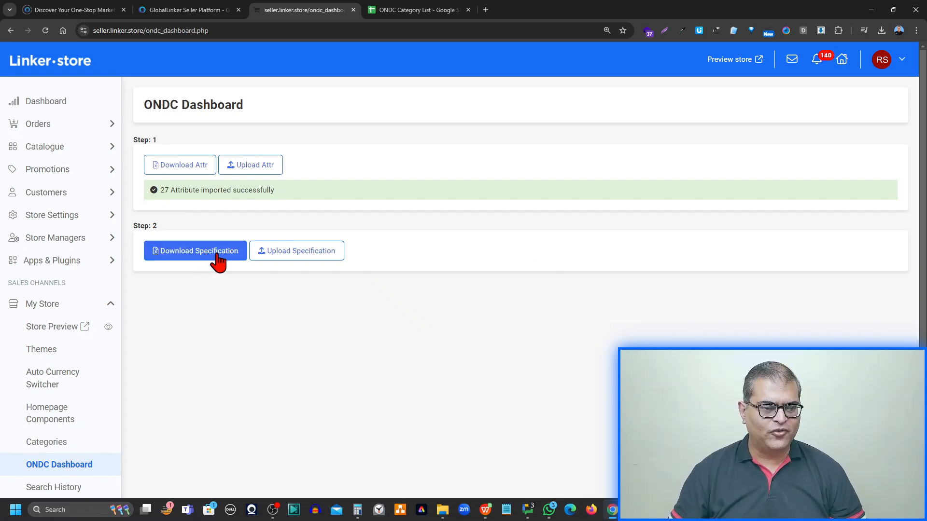
- Save the Step 2 specification download as exportSpecificationXlIN in the V2 folder and open it from the recent downloads
key(ctrl)
key(ctrl)
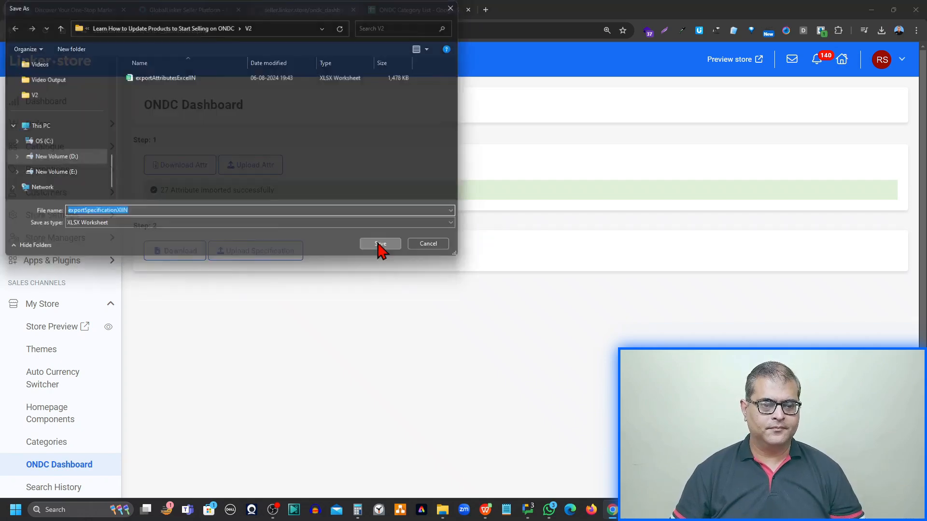
click(381, 248)
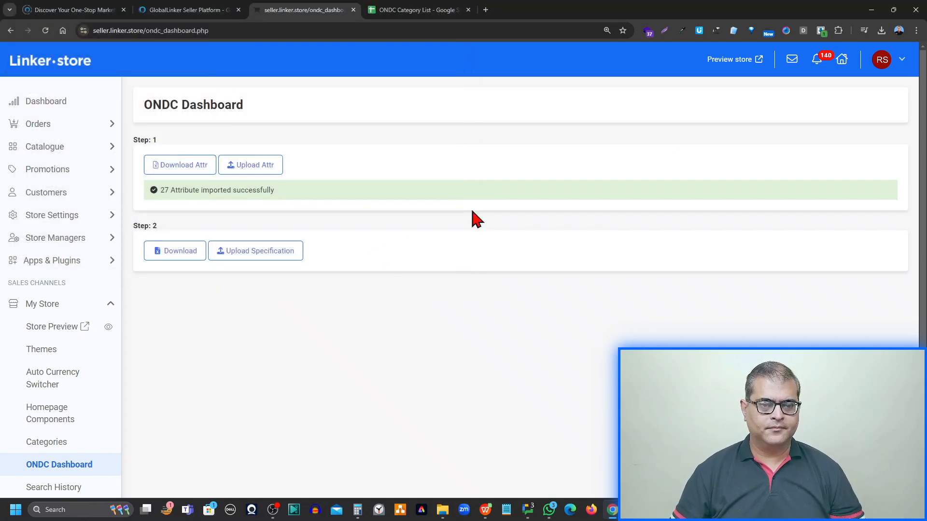
click(880, 31)
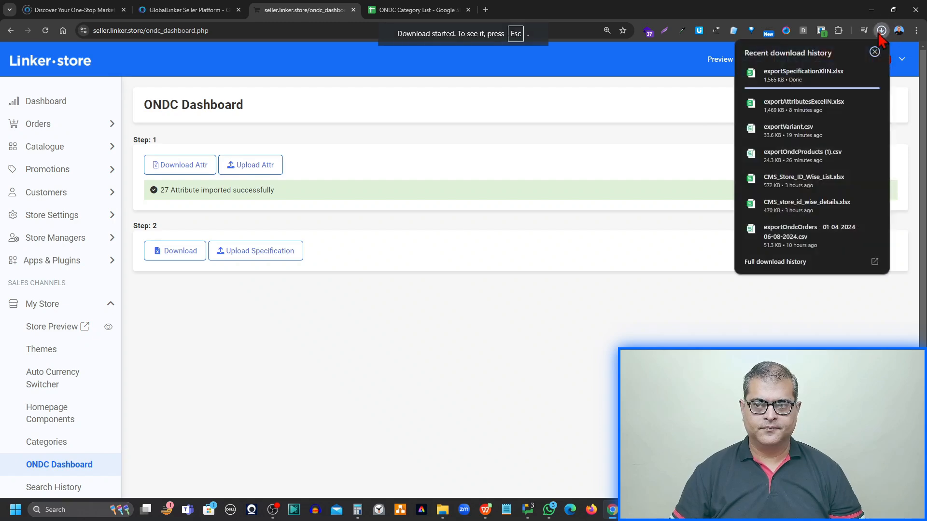
click(813, 84)
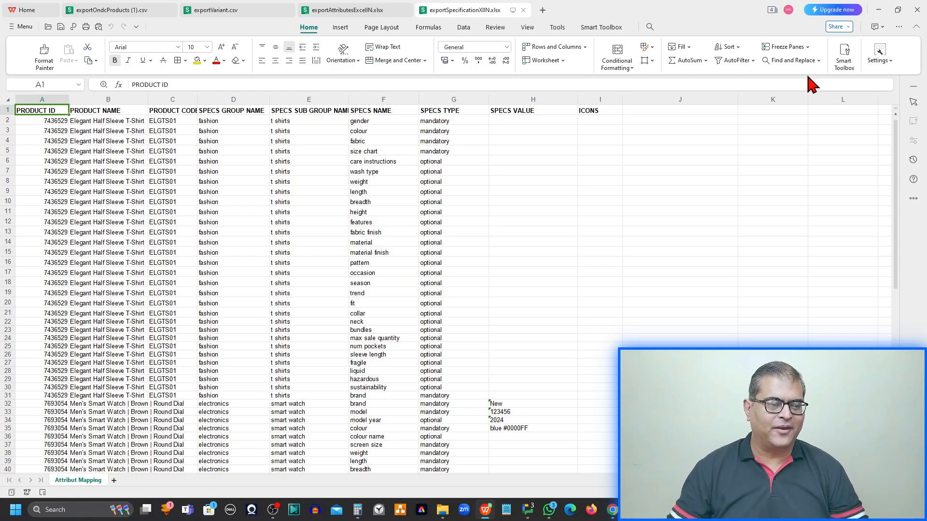
- Examine the specification rows for each product, including their specs groups, sub groups, names, types and existing values
scroll(258, 290, down, 9)
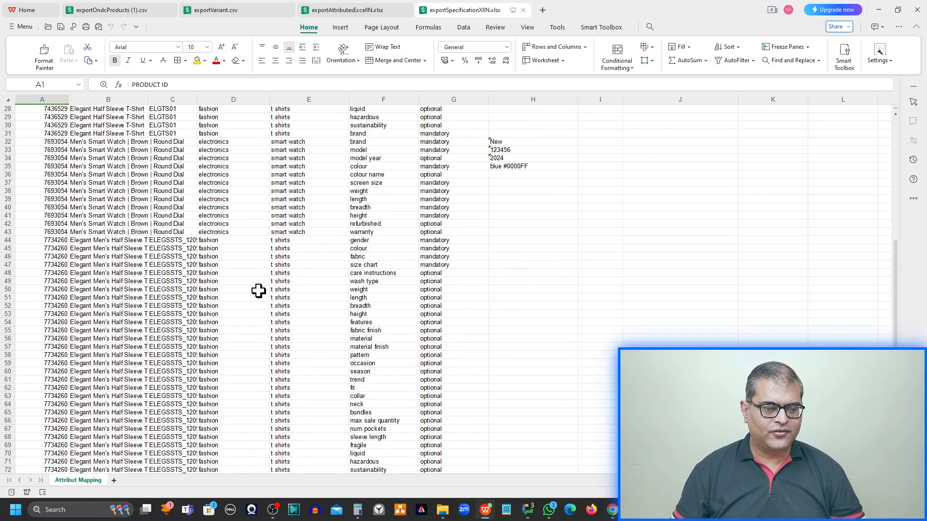
scroll(258, 290, down, 8)
scroll(258, 290, up, 15)
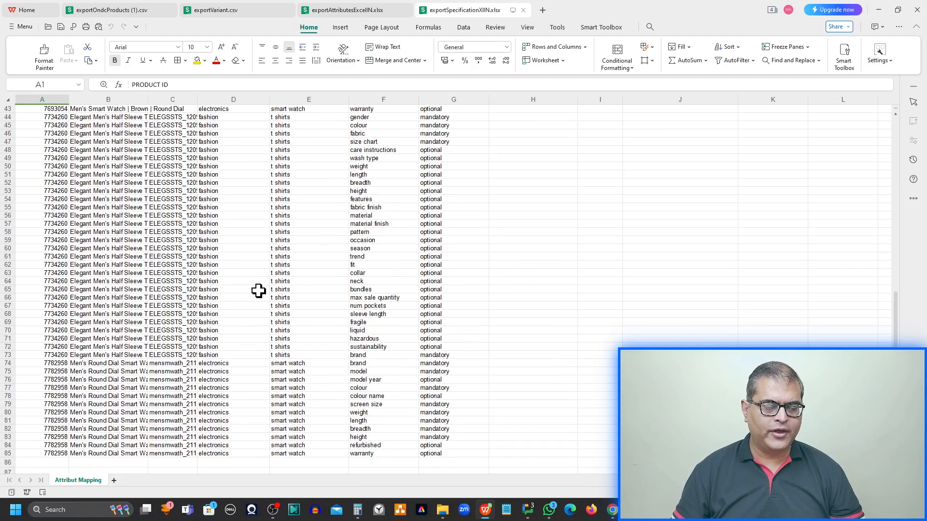
scroll(259, 290, up, 2)
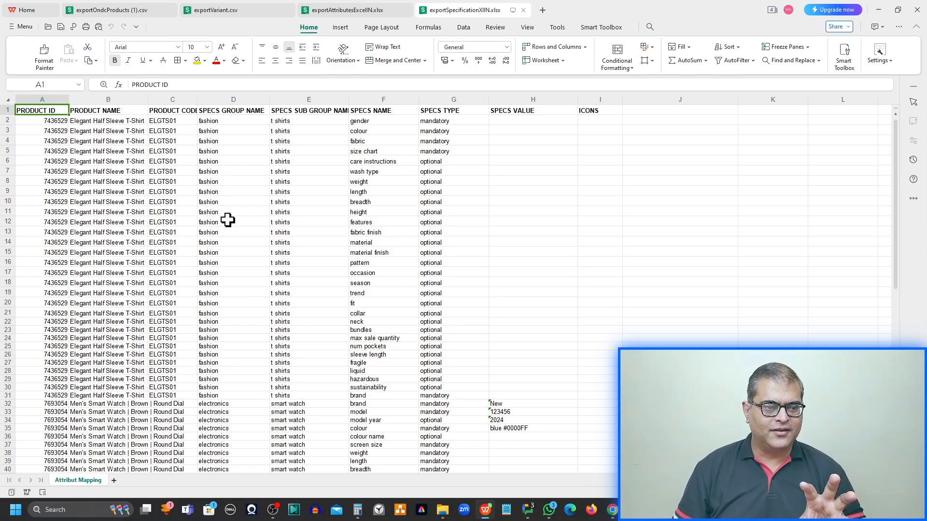
scroll(237, 373, down, 7)
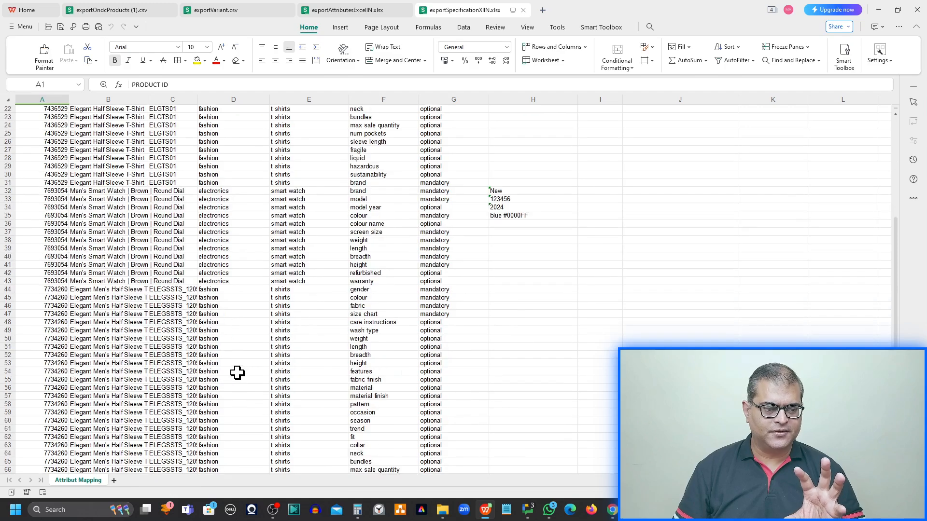
scroll(237, 372, down, 5)
scroll(237, 373, down, 6)
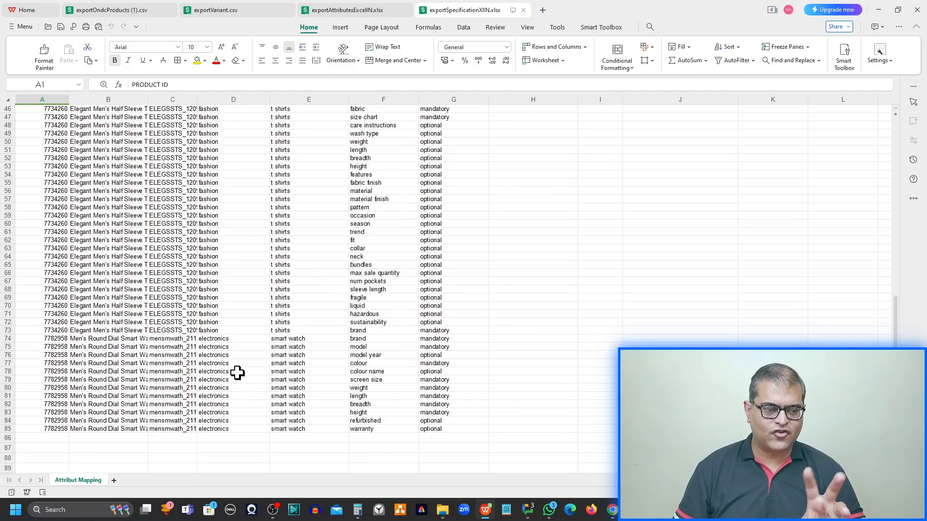
scroll(237, 373, up, 12)
scroll(237, 372, up, 6)
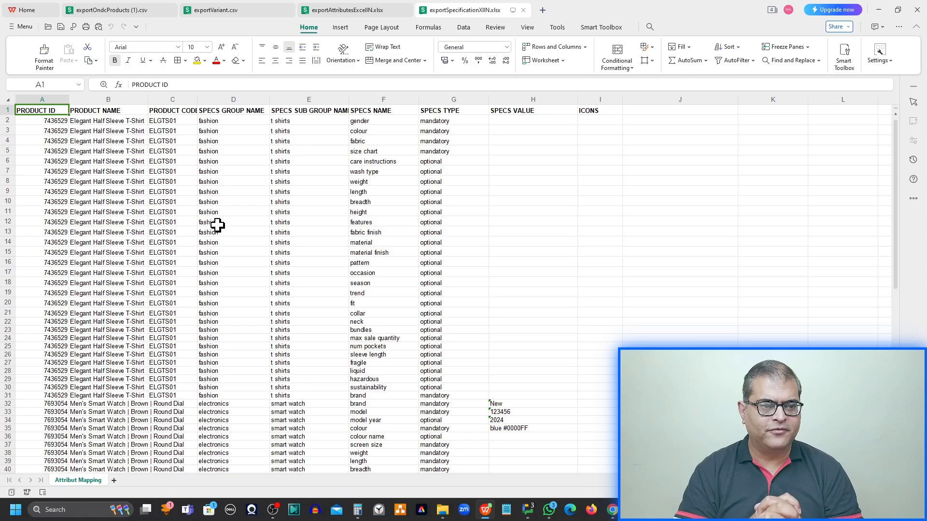
scroll(233, 207, down, 4)
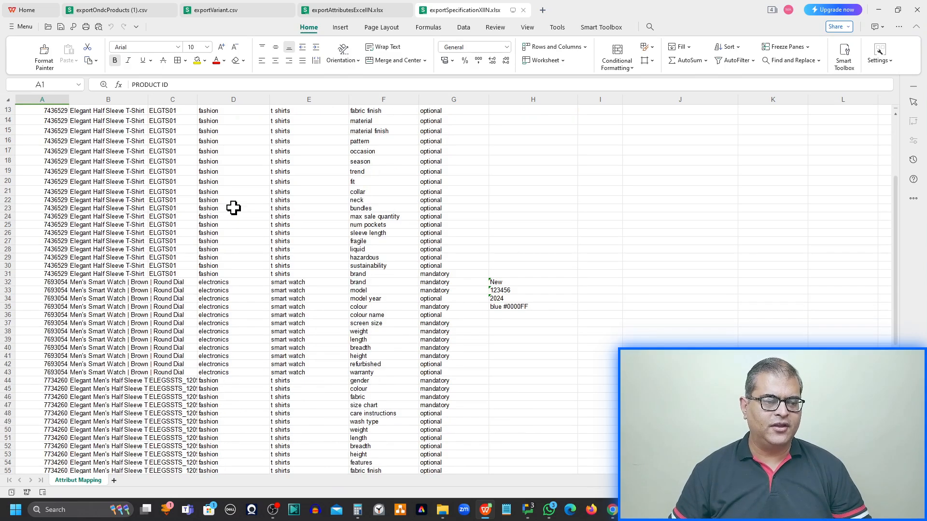
scroll(234, 208, up, 4)
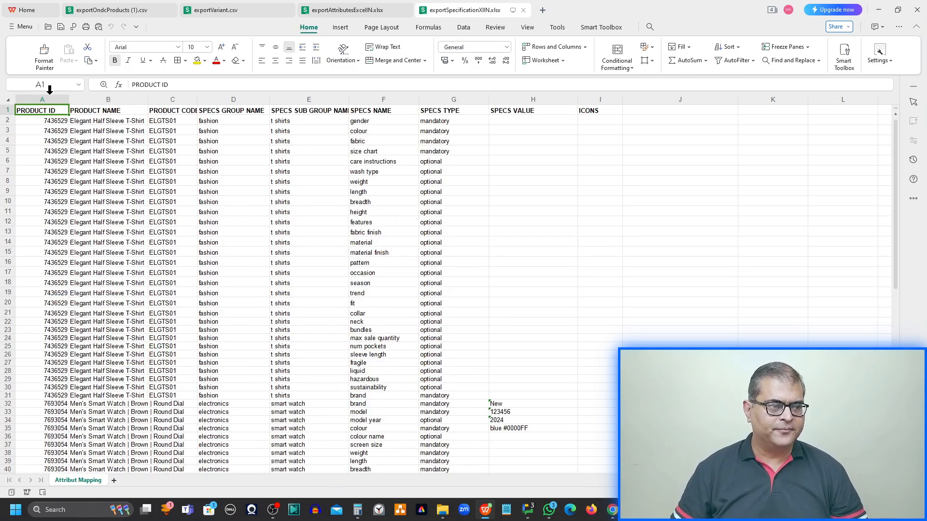
click(208, 122)
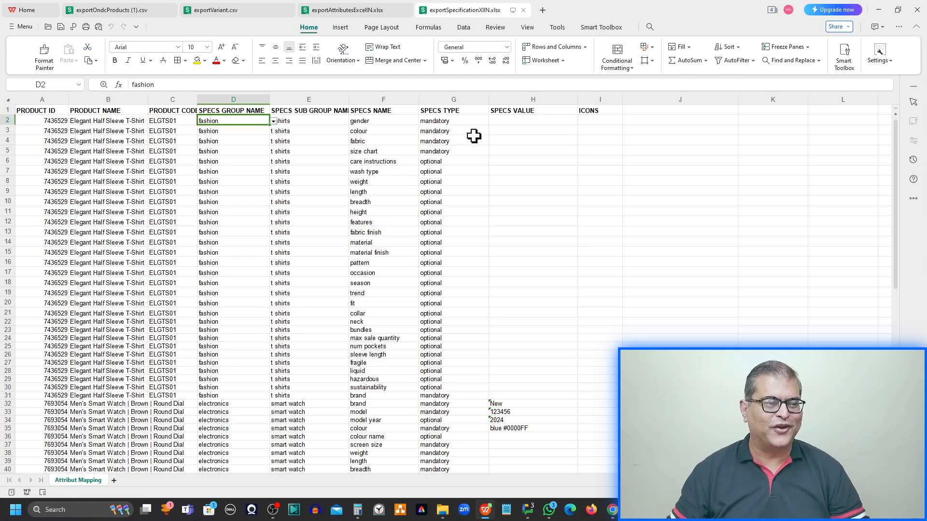
- Add an AutoFilter to columns A to I, from PRODUCT ID to ICONS
click(43, 99)
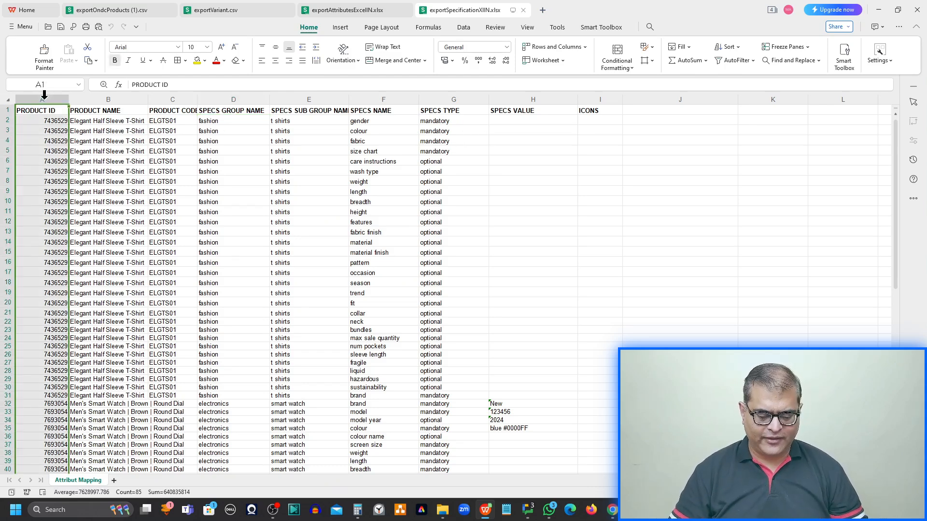
drag(43, 99, 619, 99)
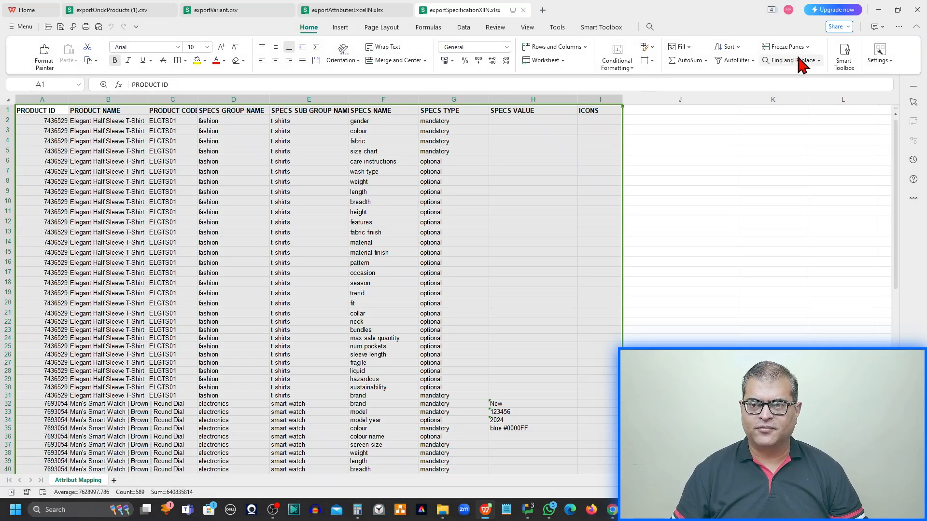
click(732, 61)
click(328, 159)
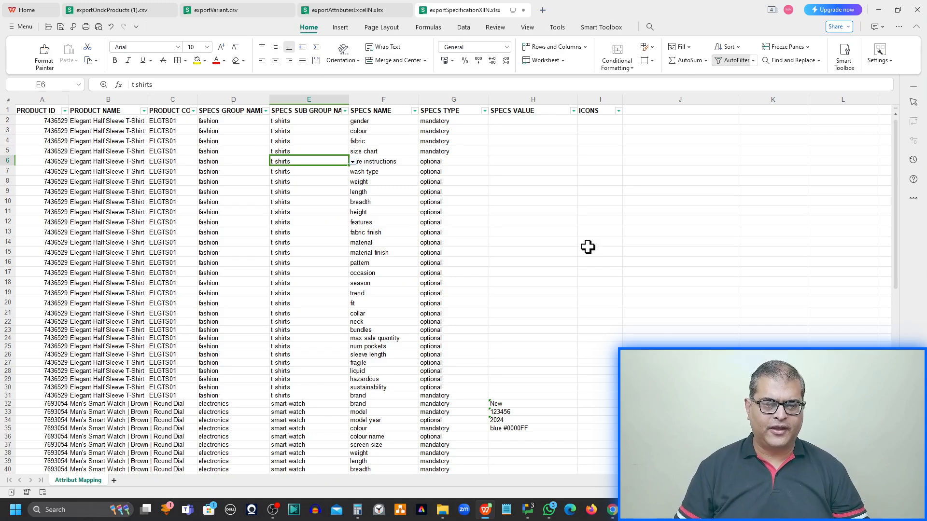
- Enlarge the sheet and go through the columns one by one from PRODUCT ID to SPECS TYPE, checking what each contains
scroll(587, 247, up, 1)
scroll(588, 246, up, 1)
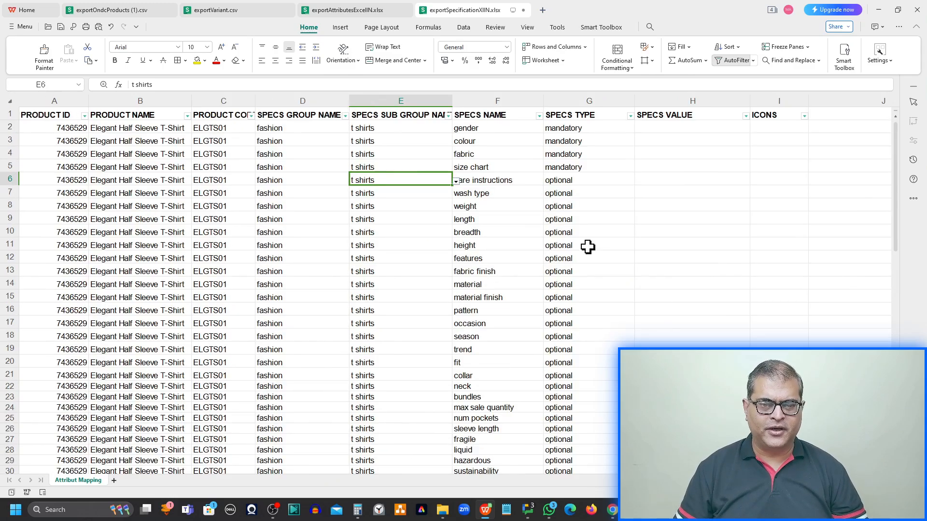
click(50, 114)
click(127, 120)
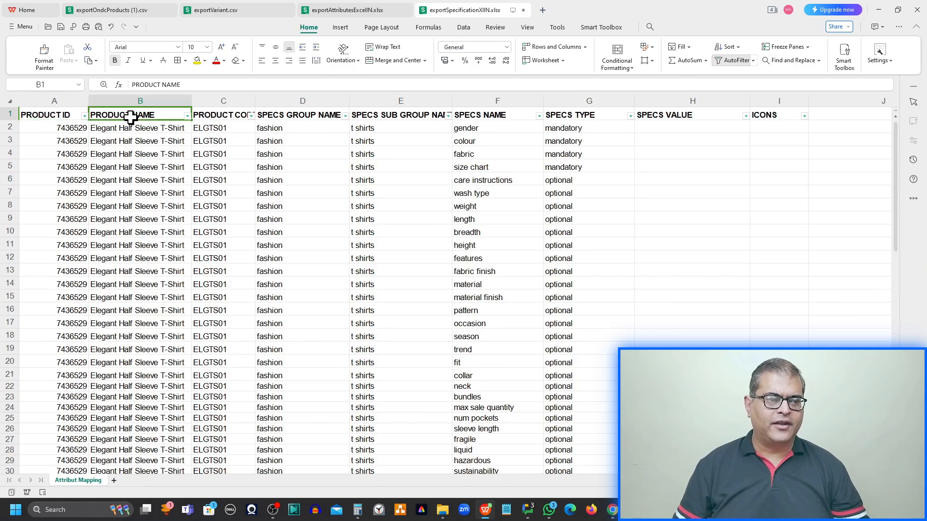
click(216, 118)
click(318, 115)
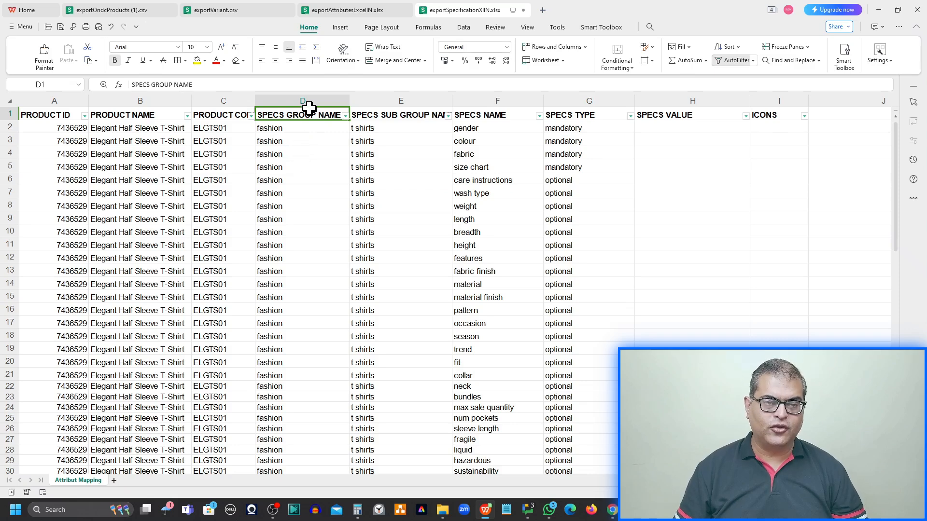
click(418, 130)
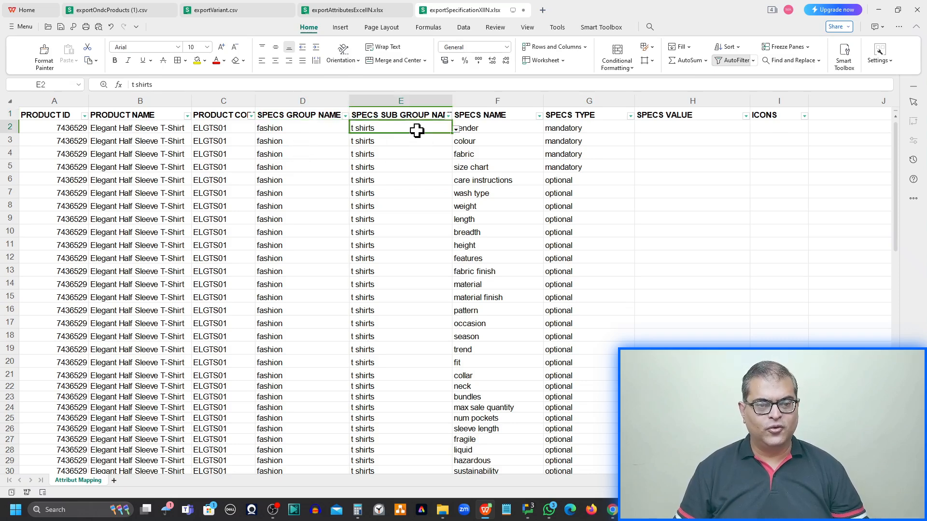
click(503, 125)
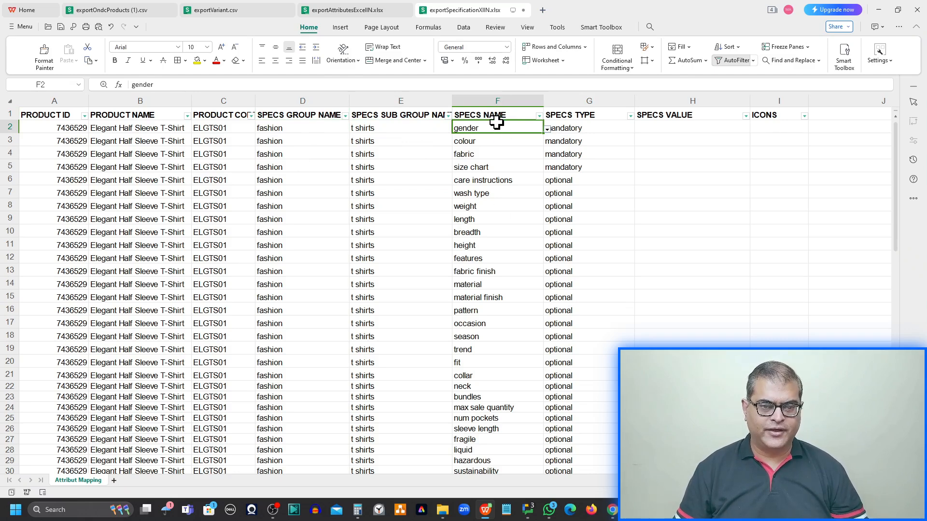
click(574, 129)
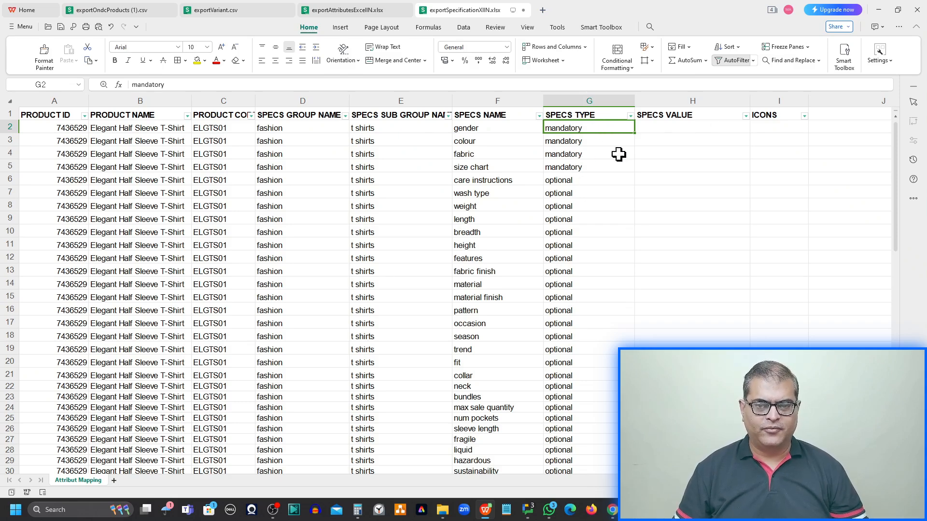
- Set the gender specification value of the first Elegant Half Sleeve T-Shirt to male
click(682, 124)
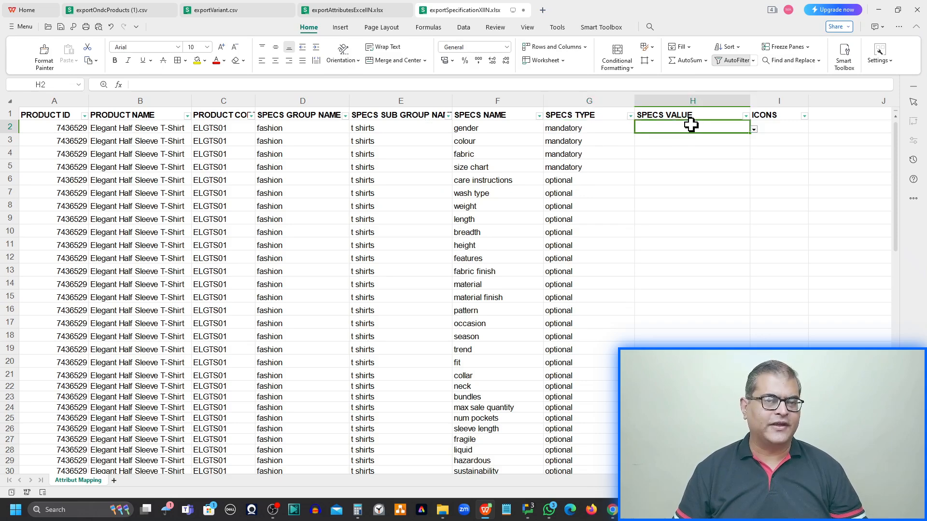
click(754, 130)
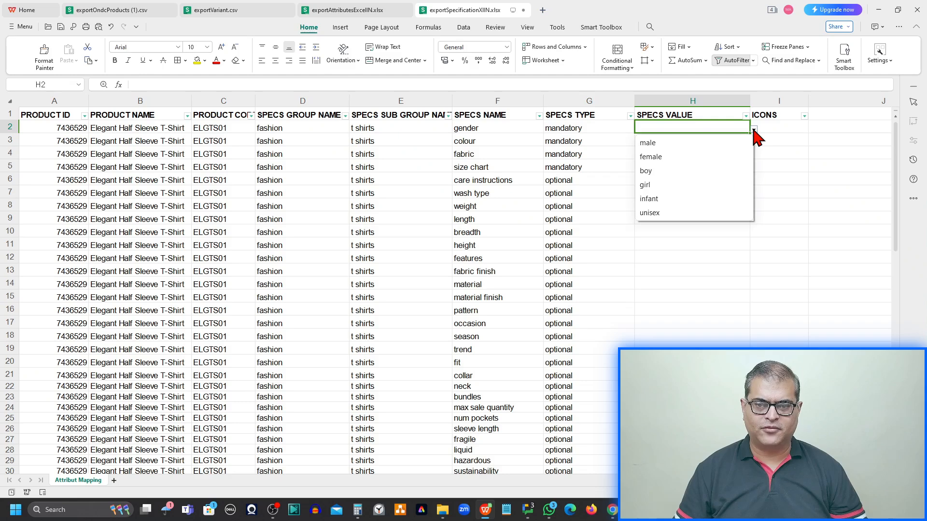
click(508, 130)
click(513, 138)
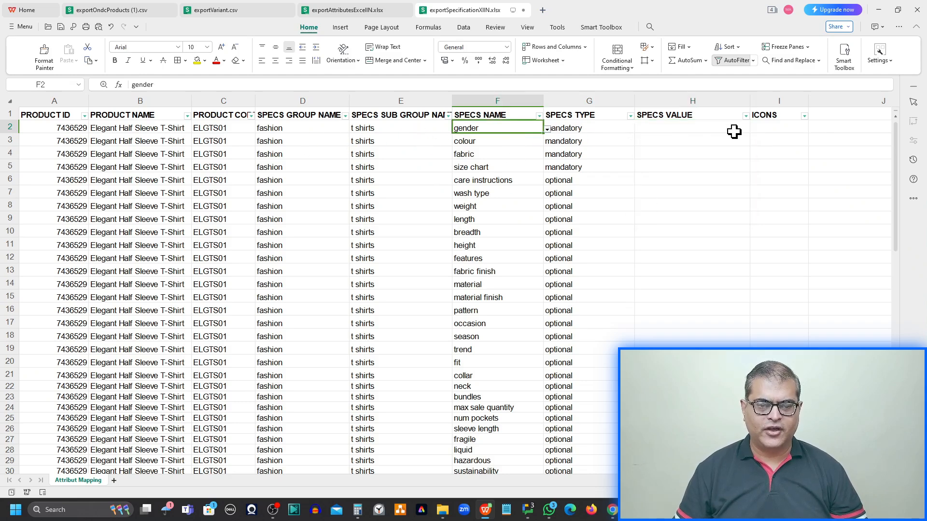
click(707, 128)
click(754, 130)
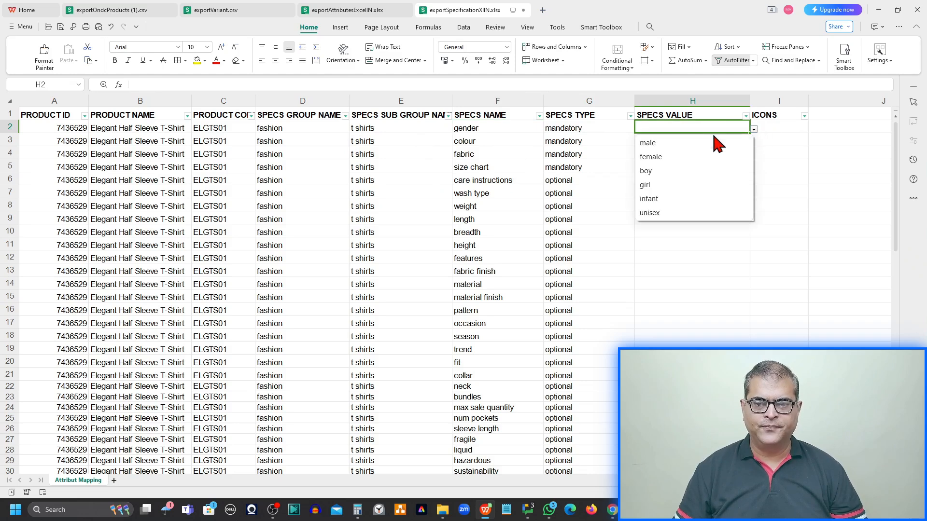
click(713, 143)
click(636, 144)
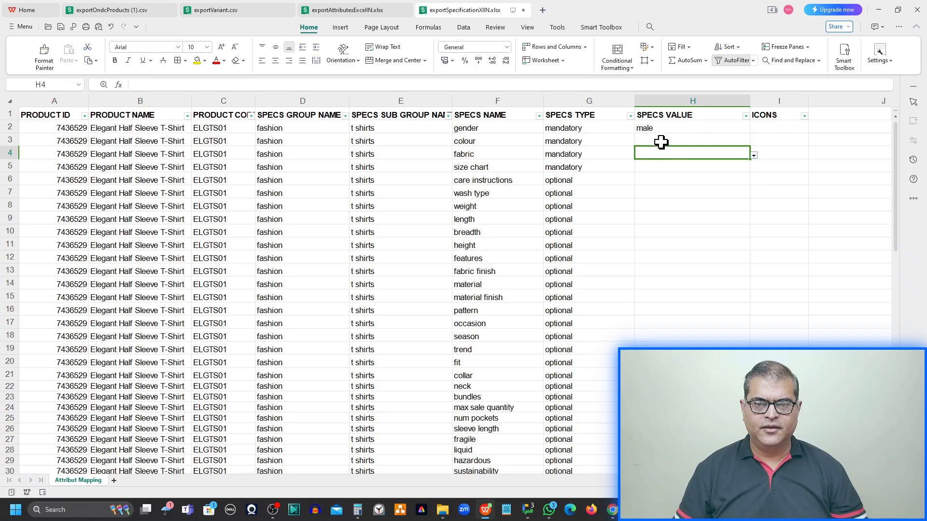
- Set the T-shirt's colour specification to green #00FF00 and its fabric specification to cotton
click(754, 142)
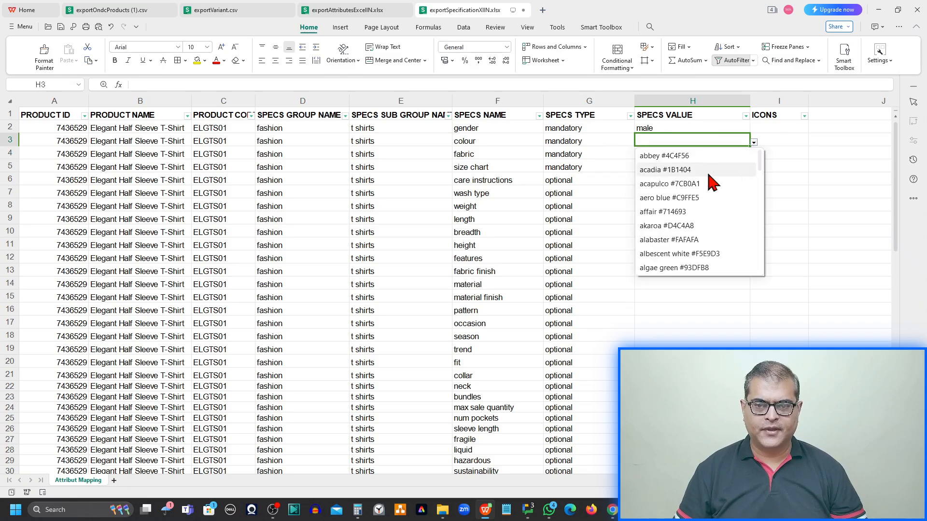
scroll(706, 188, down, 15)
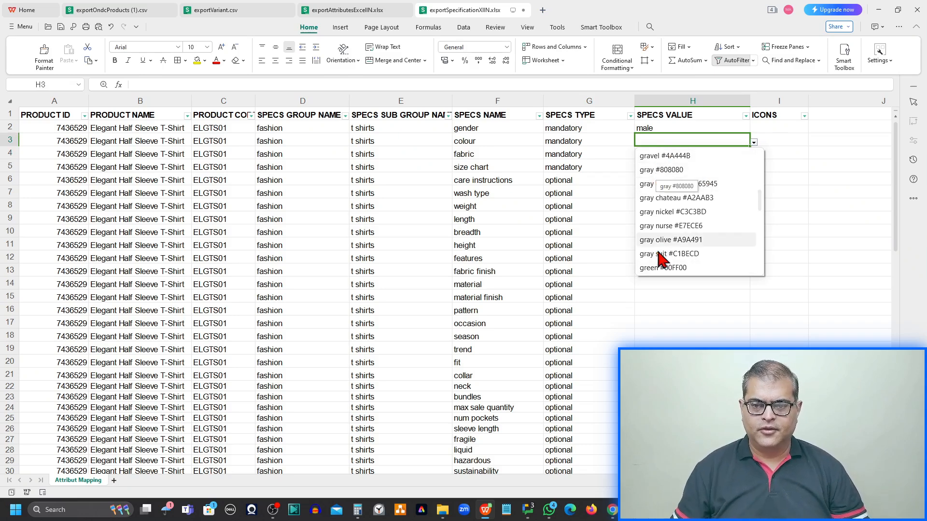
click(645, 267)
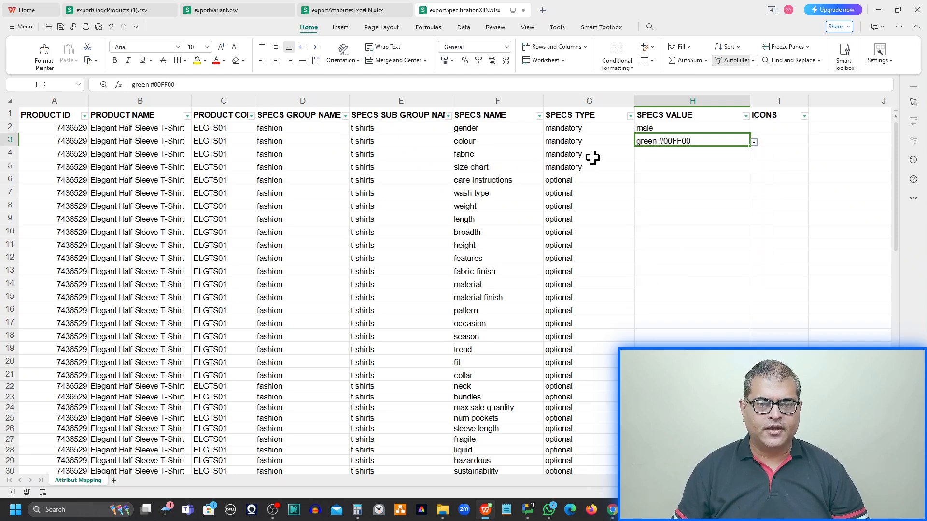
click(647, 155)
click(753, 155)
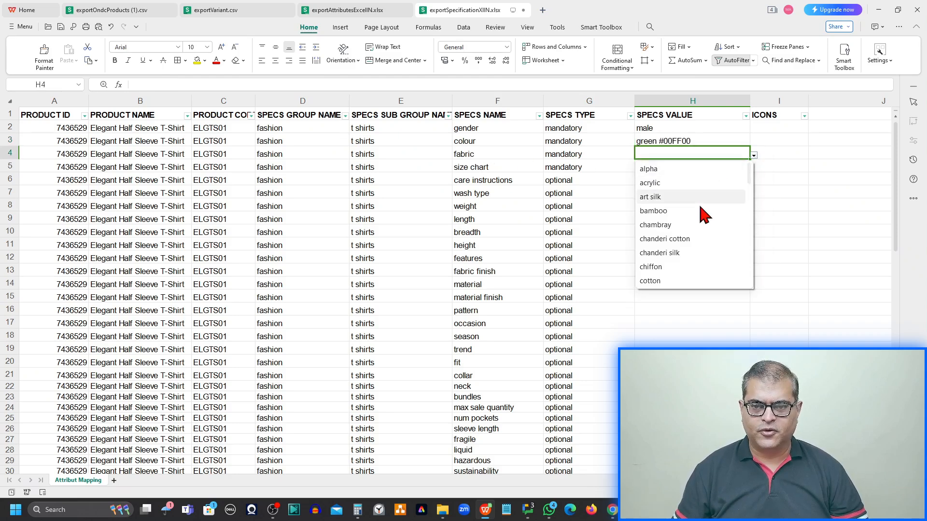
click(681, 281)
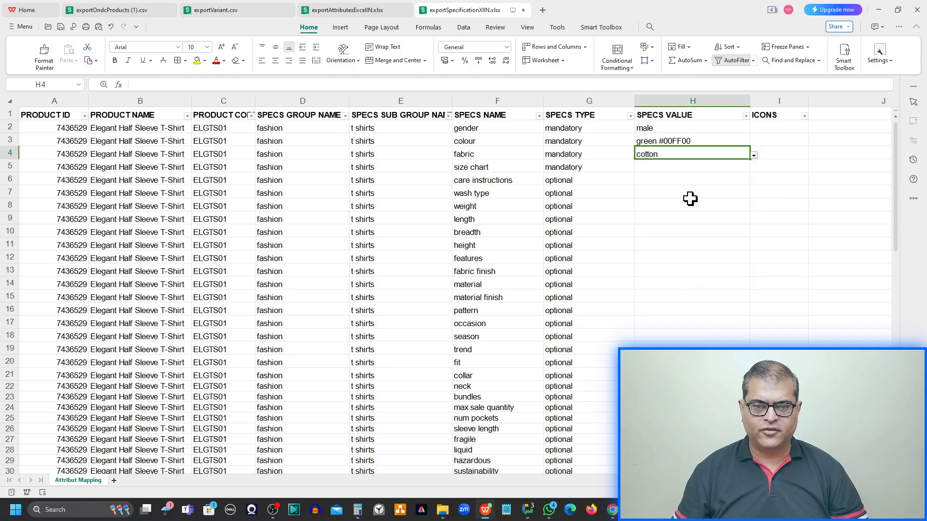
- Switch to the Linker.store seller site in the browser and open Media Manager in a new tab
click(650, 167)
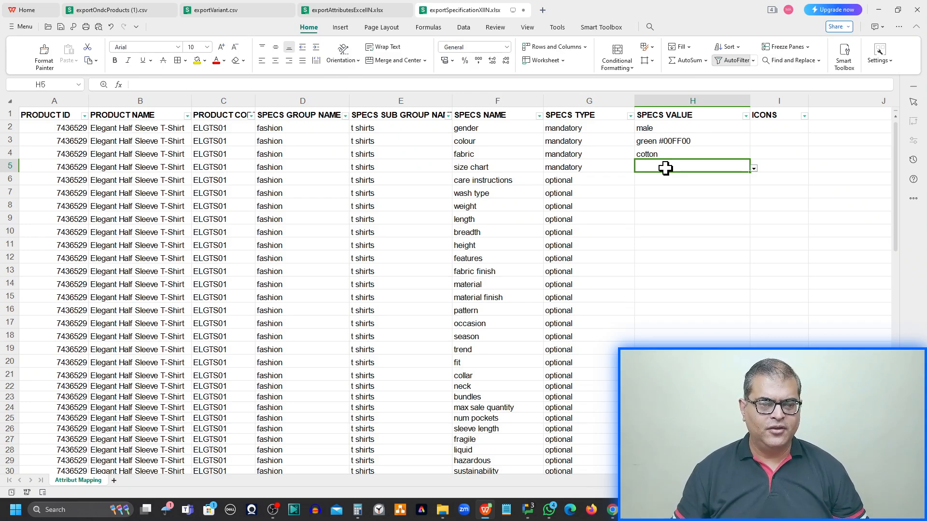
key(alt+Tab)
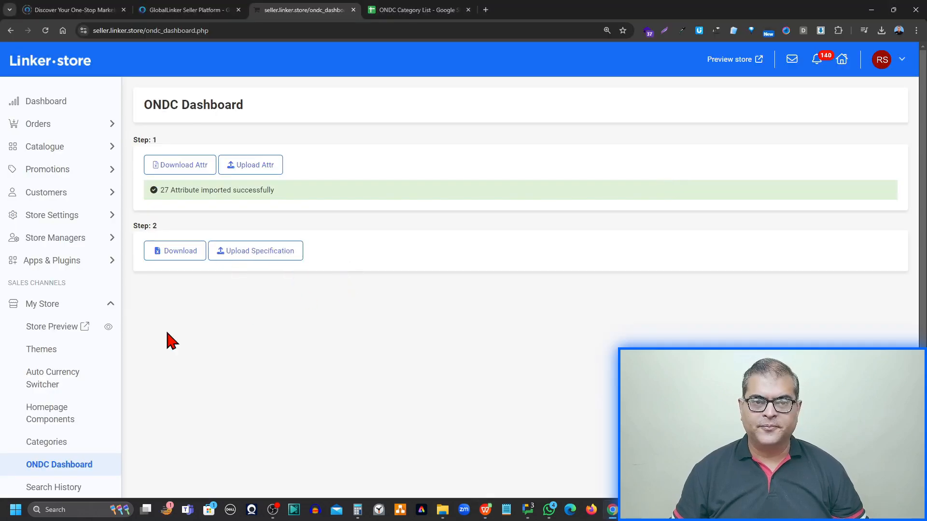
scroll(68, 386, down, 3)
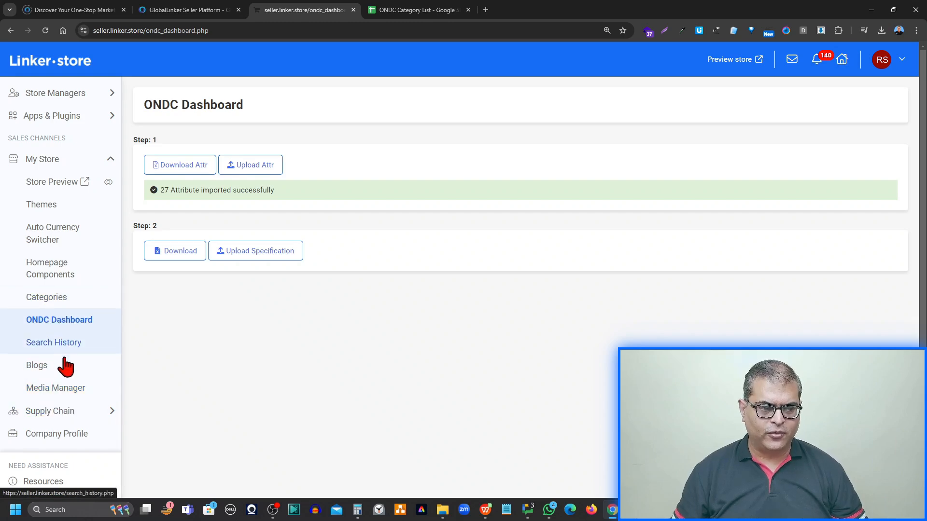
middle_click(43, 396)
click(425, 10)
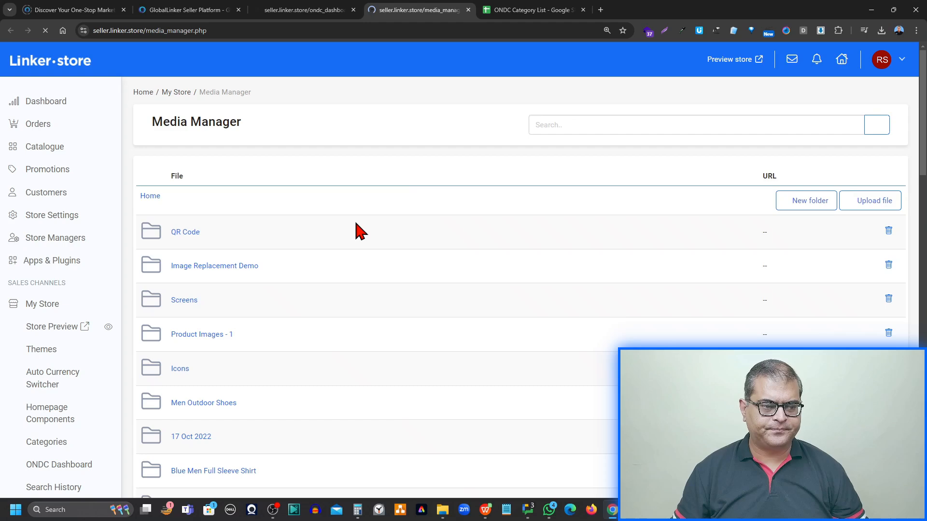
scroll(356, 223, down, 4)
scroll(357, 216, up, 4)
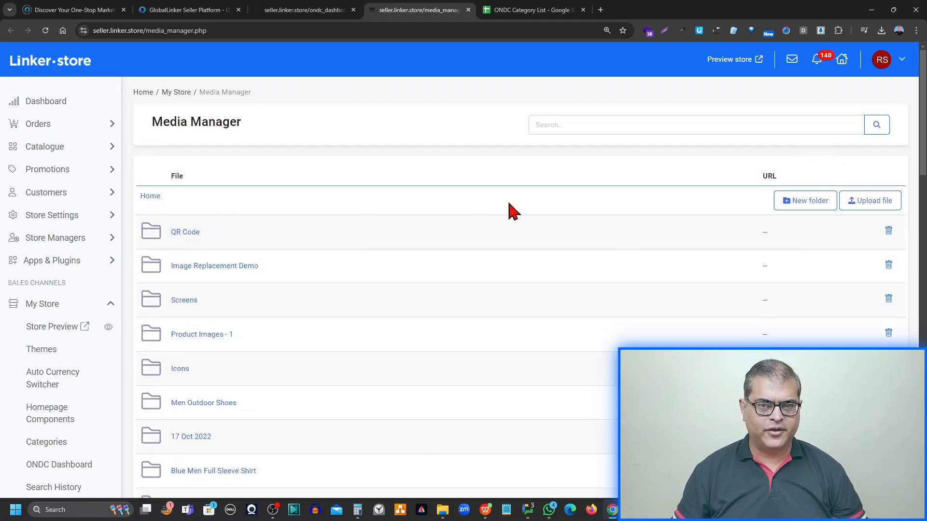
- Open the QR Code folder in Media Manager and copy the URL of QR Code.png
click(185, 235)
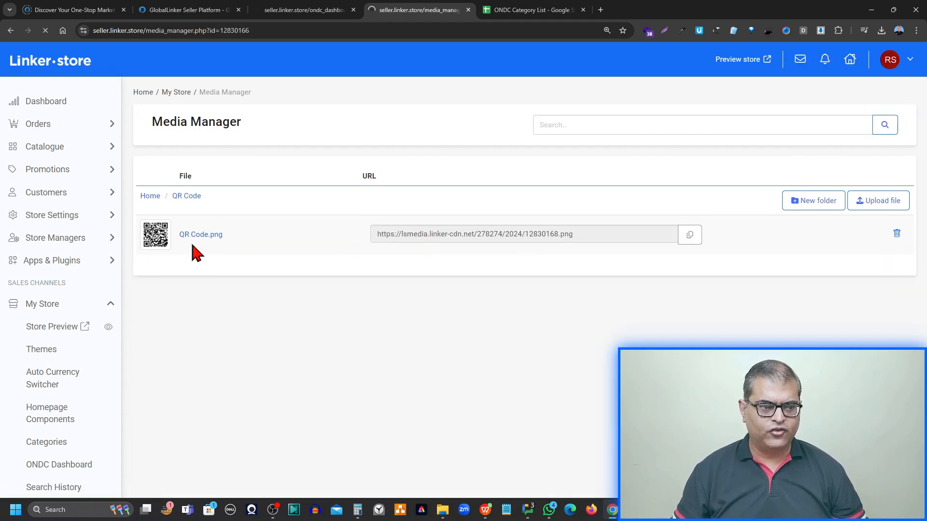
click(689, 235)
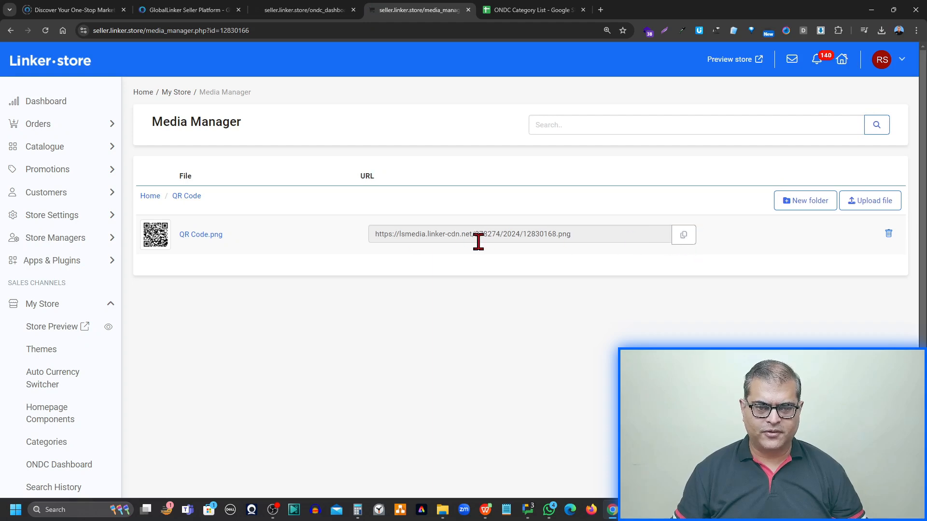
click(683, 240)
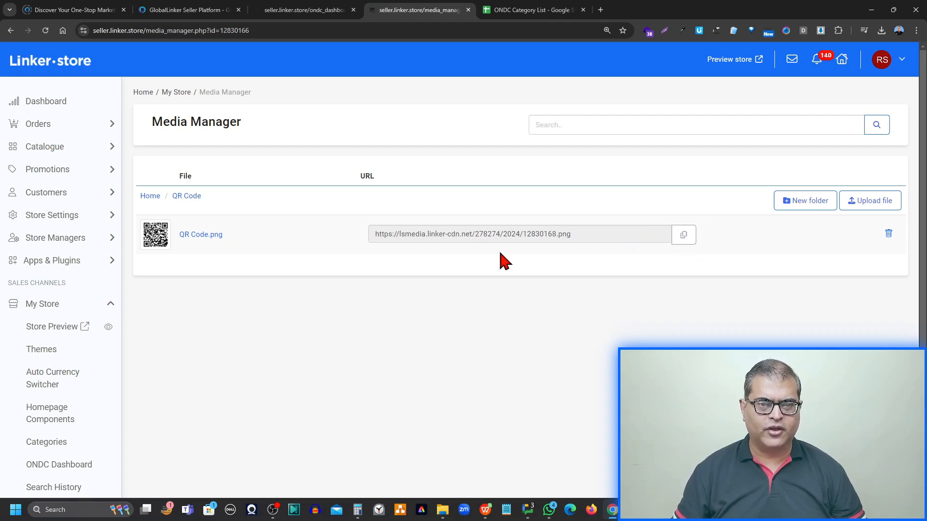
- Return to exportSpecificationXlIN.xlsx in WPS Office and paste the copied image URL as the T-shirt's size chart value
key(alt+Tab)
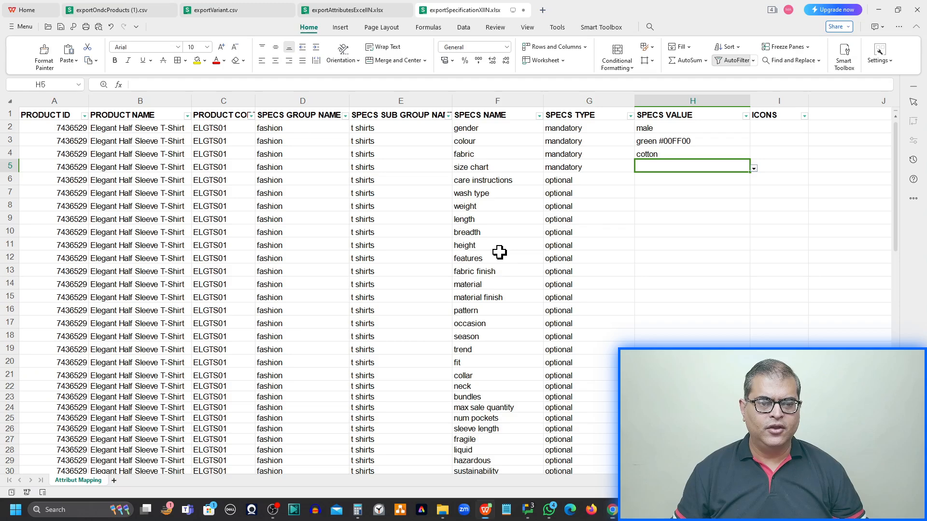
double_click(652, 165)
key(ctrl+v)
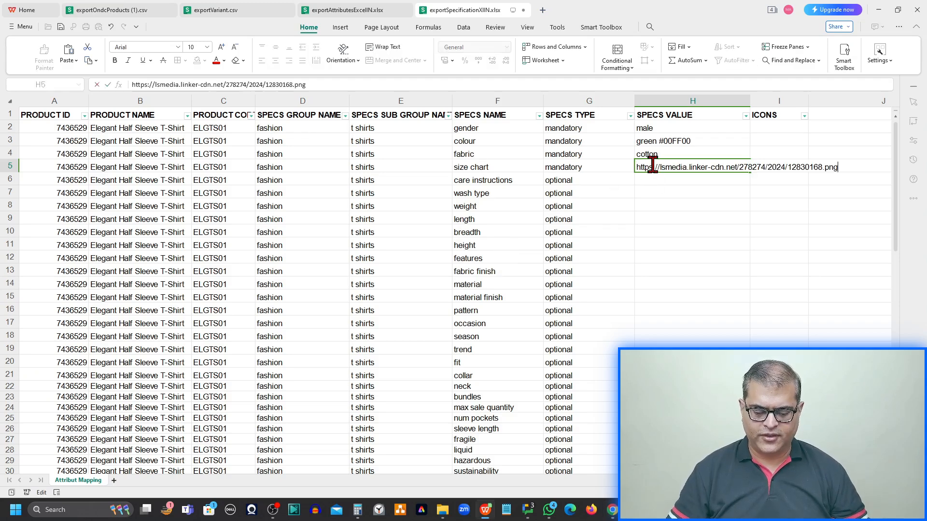
key(Return)
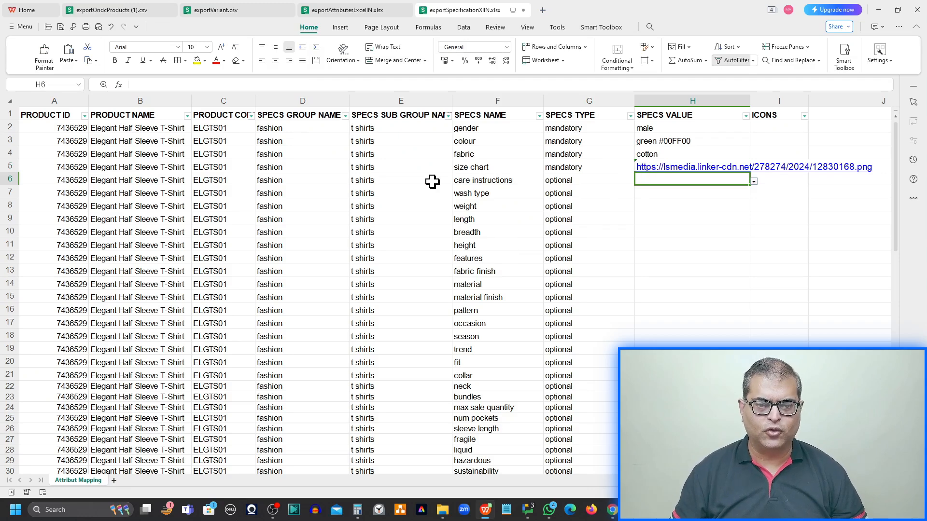
- Enter "Dry Clean only" as the T-shirt's care instructions value
click(754, 182)
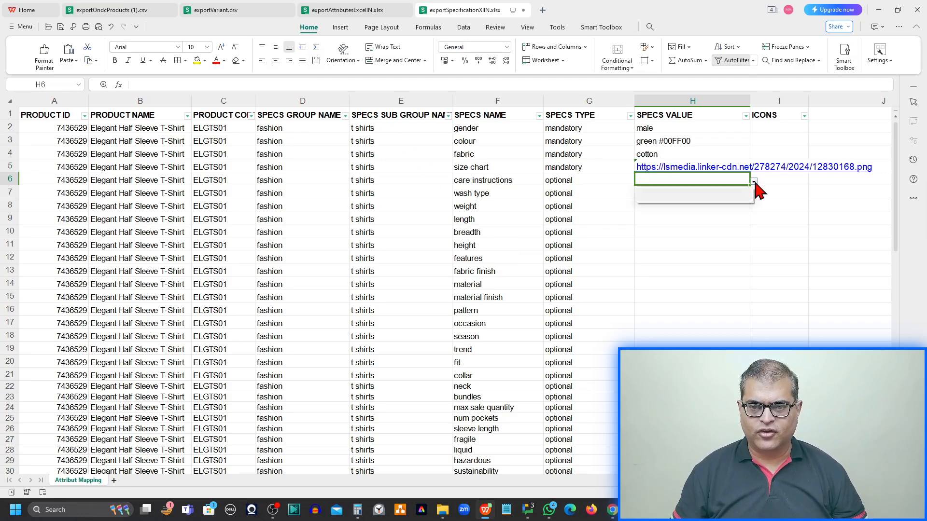
click(699, 178)
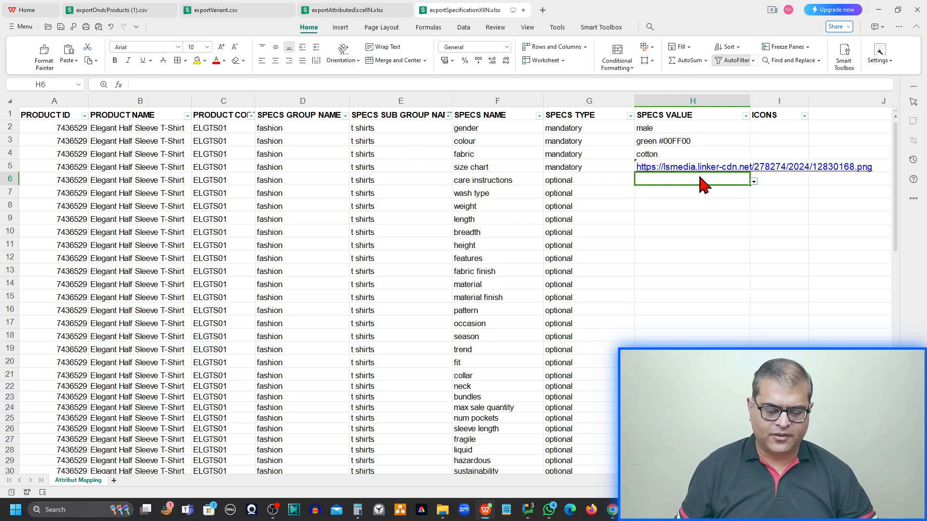
text(Dry Cleam O)
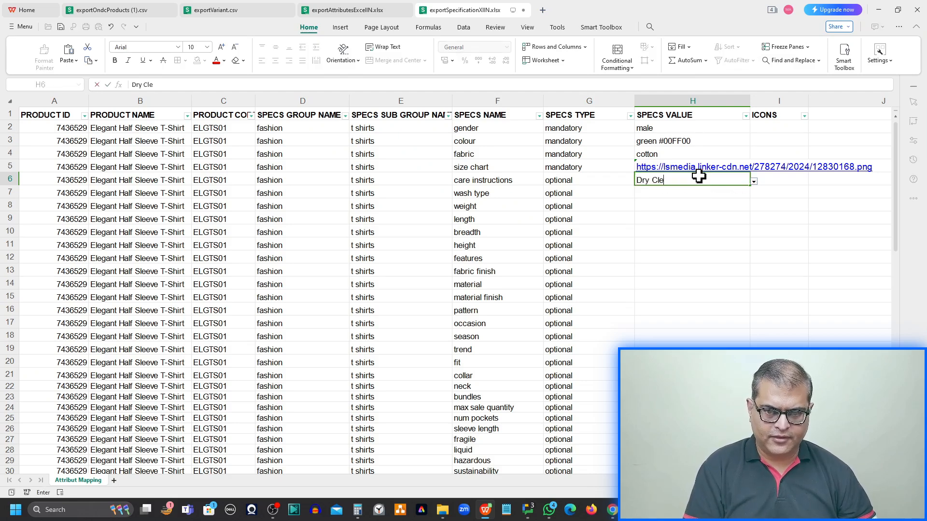
key(BackSpace)
key(BackSpace)
key(BackSpace)
key(BackSpace)
text(n)
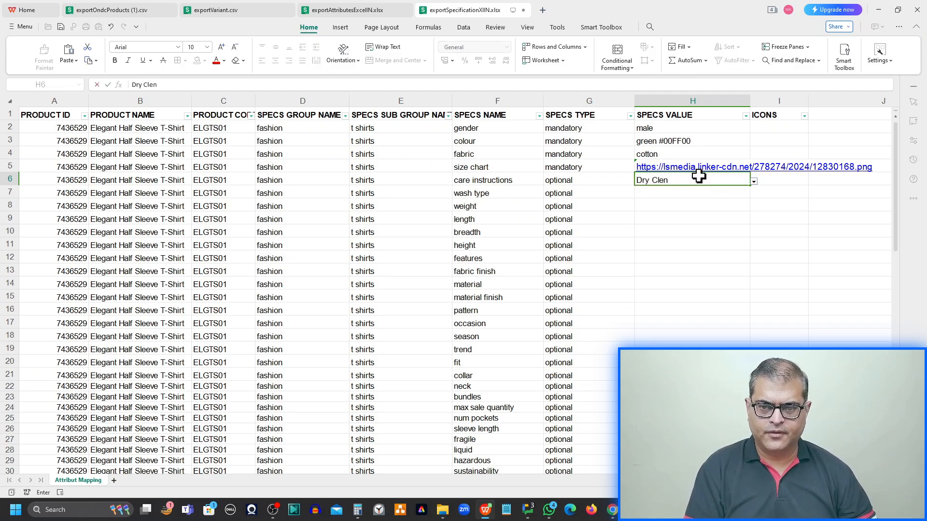
key(BackSpace)
text(an o)
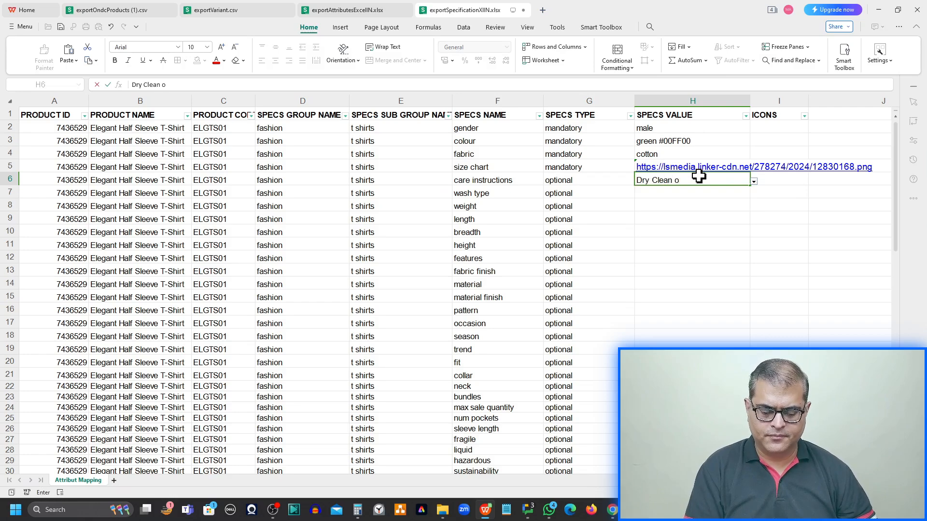
text(nly)
key(Return)
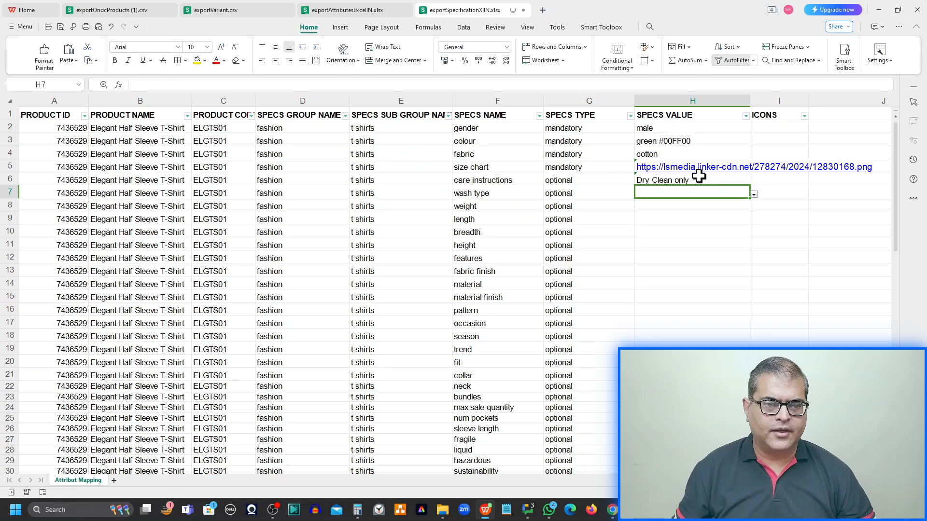
- Set the T-shirt's wash type to clean and its weight to 300 grams
click(754, 194)
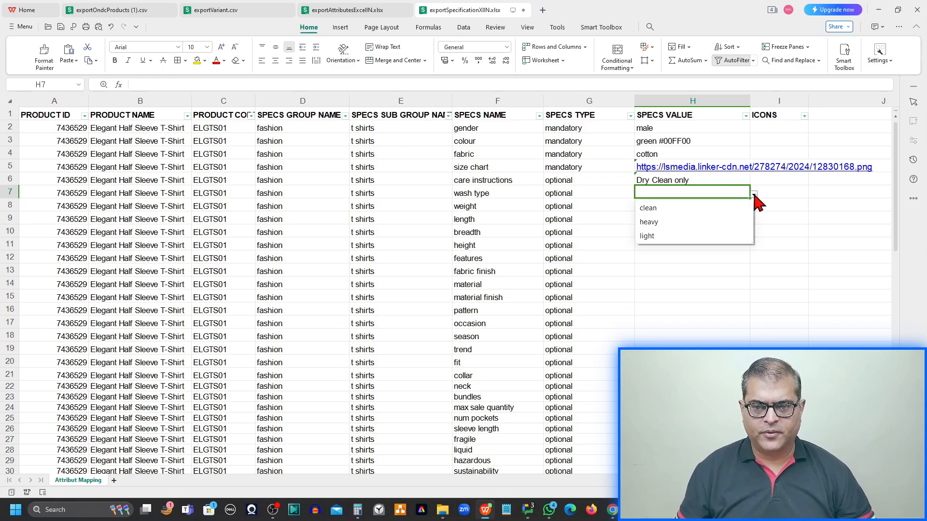
click(723, 213)
click(695, 205)
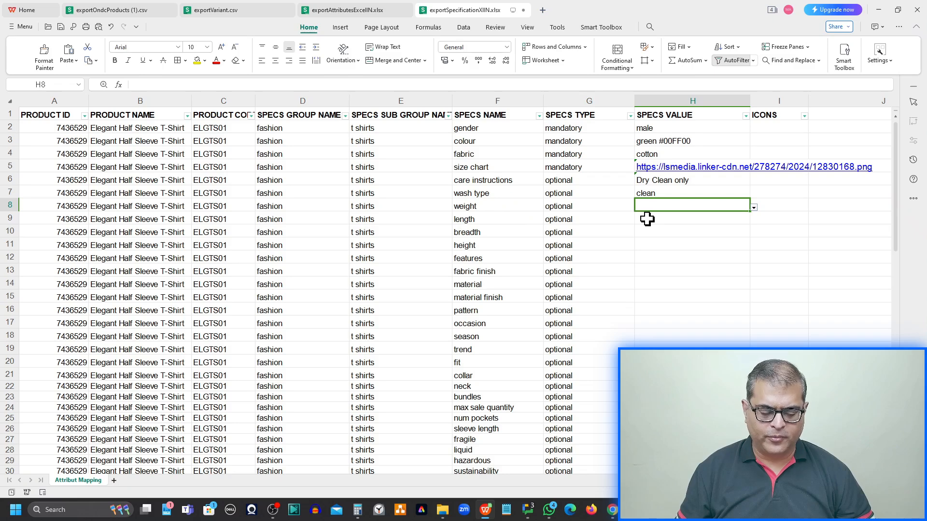
text(300 )
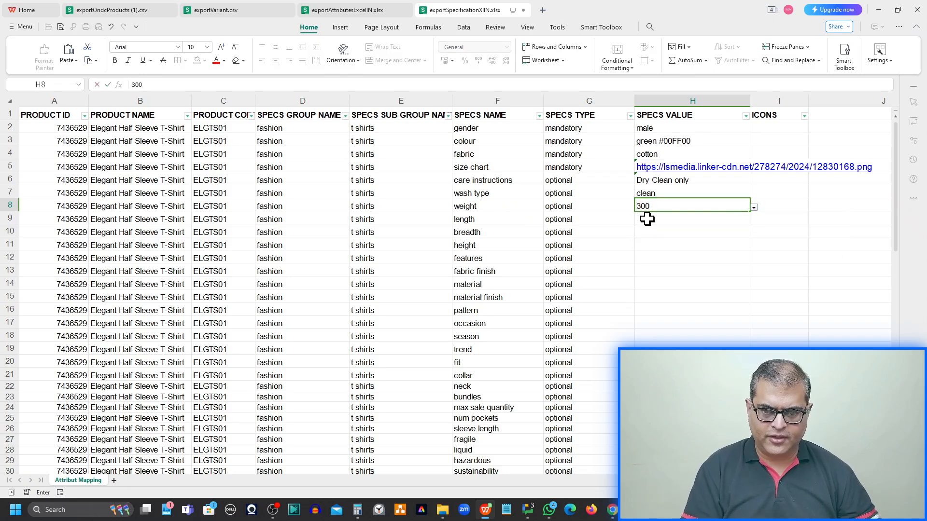
text(gr)
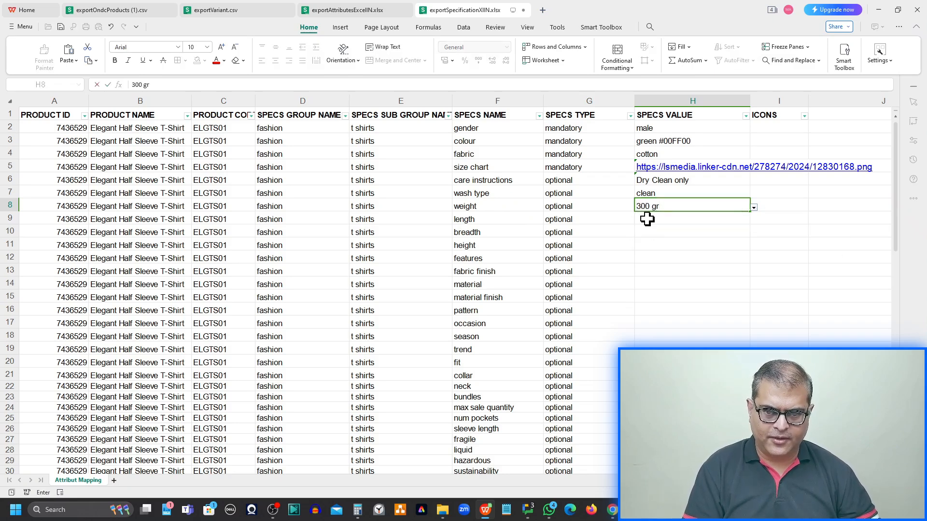
text(ams)
key(Return)
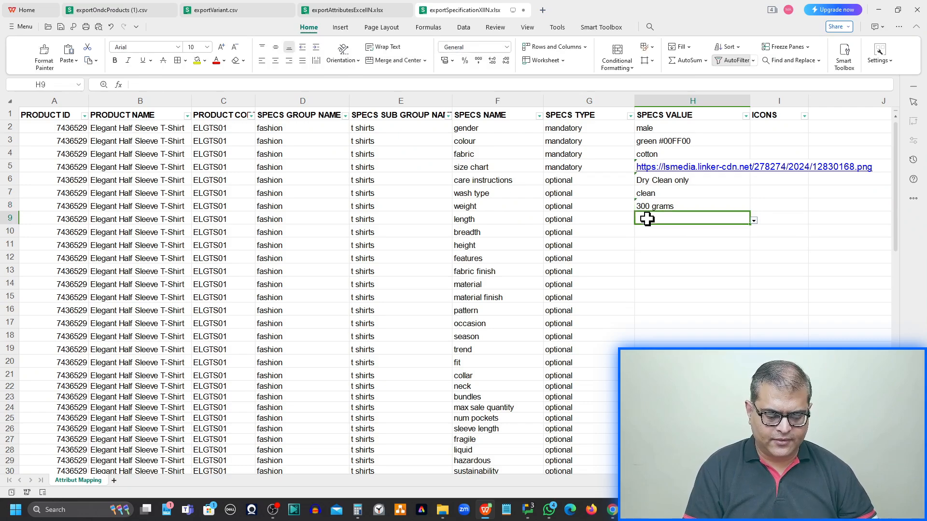
- Set the T-shirt's length to 15 cm, breadth to 20 cm and height to 15 cm in the specs values
text(15)
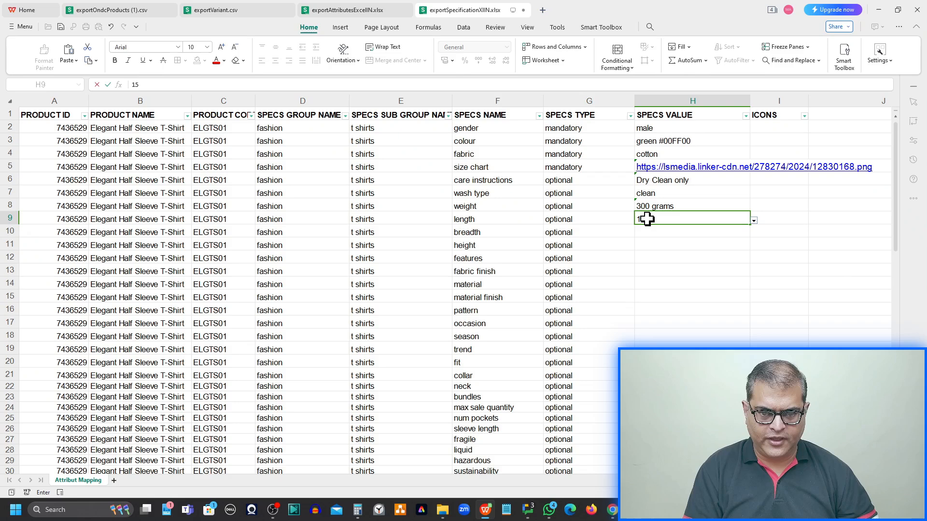
text( cm)
key(Return)
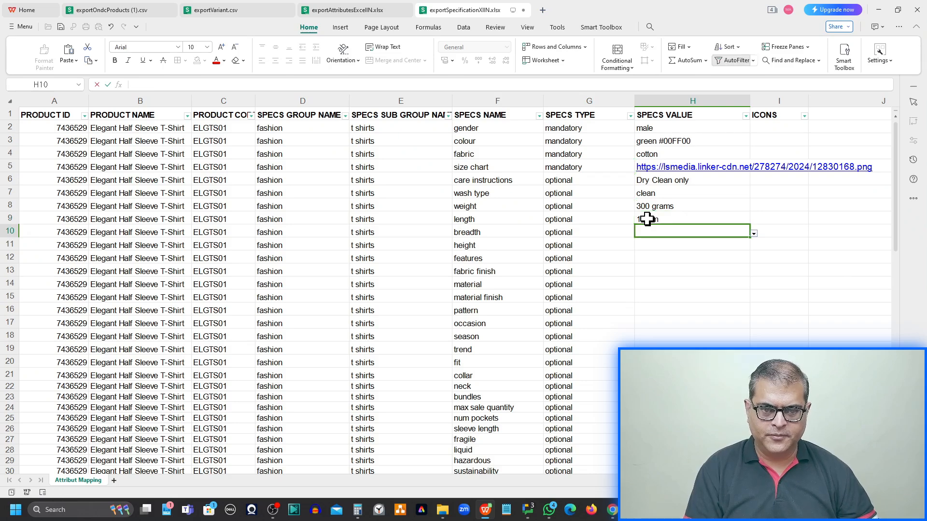
text(20 cm)
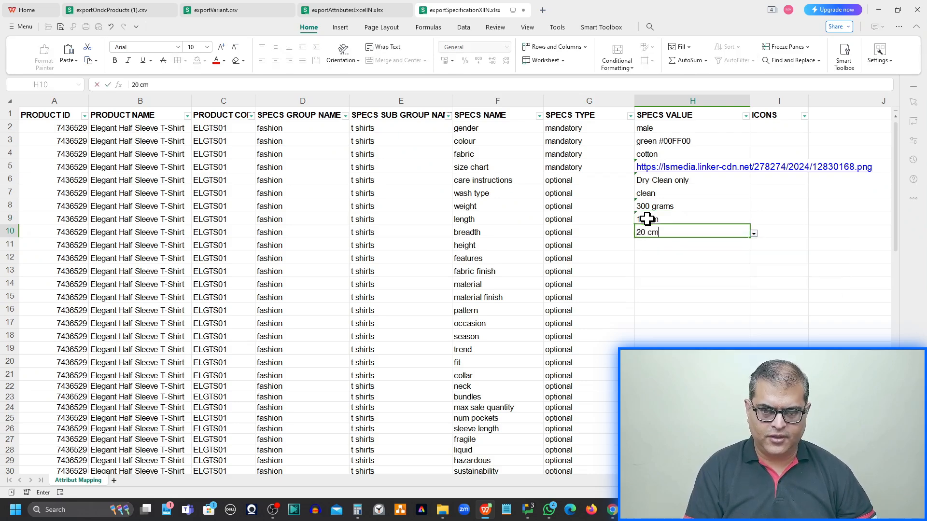
key(Return)
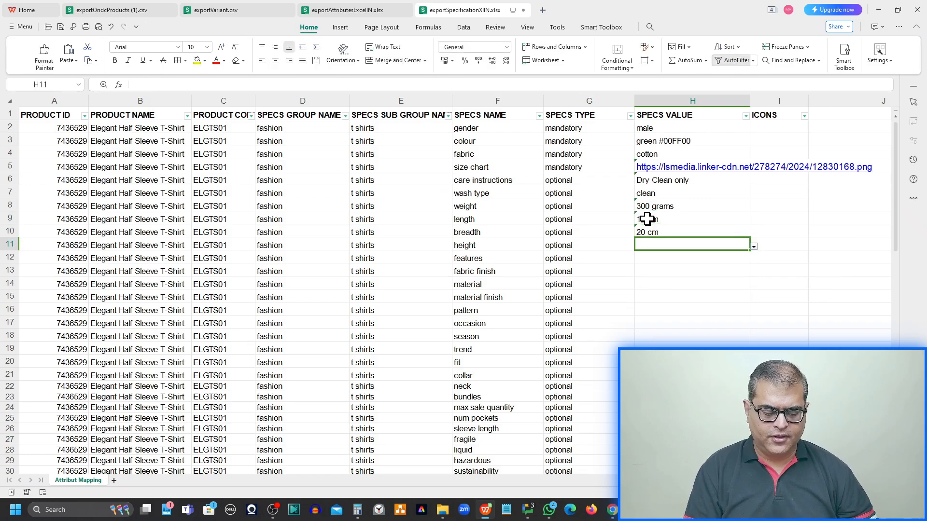
text(15)
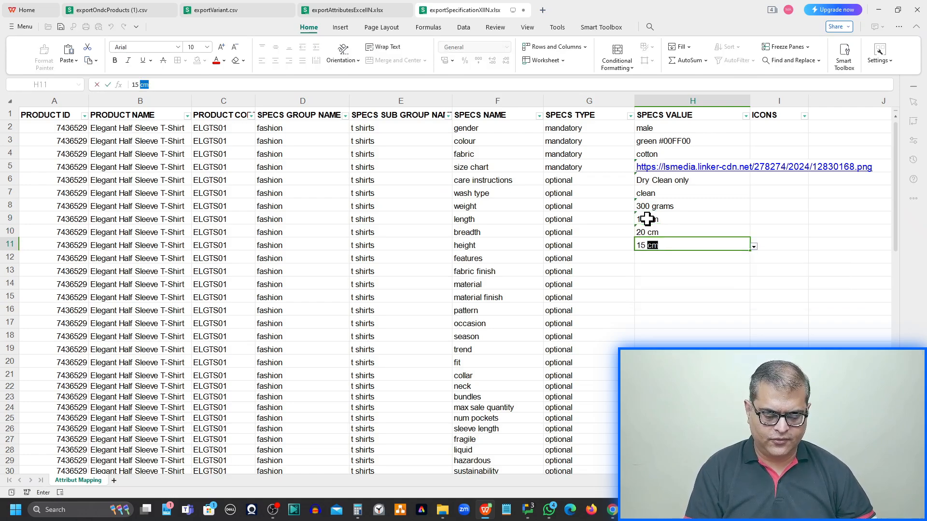
key(Return)
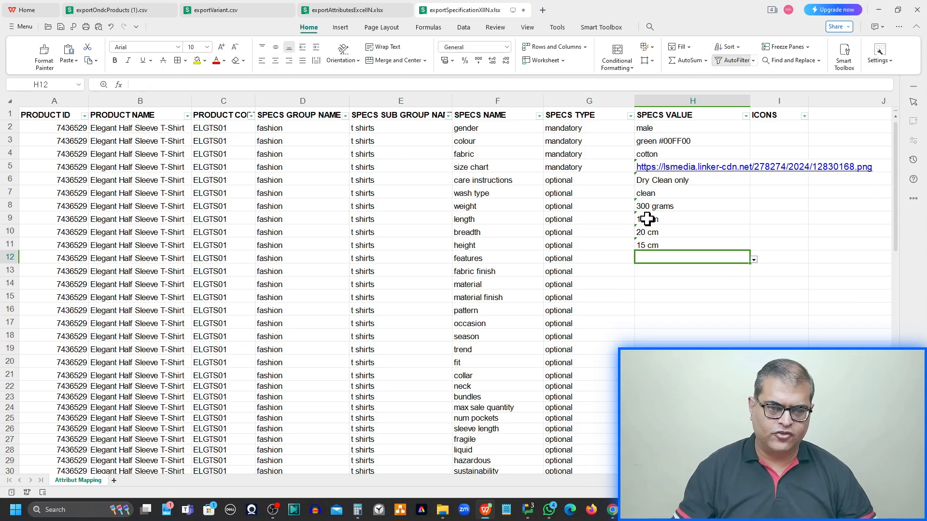
- Choose pullover as the T-shirt's features value and crepe as its fabric finish
click(754, 259)
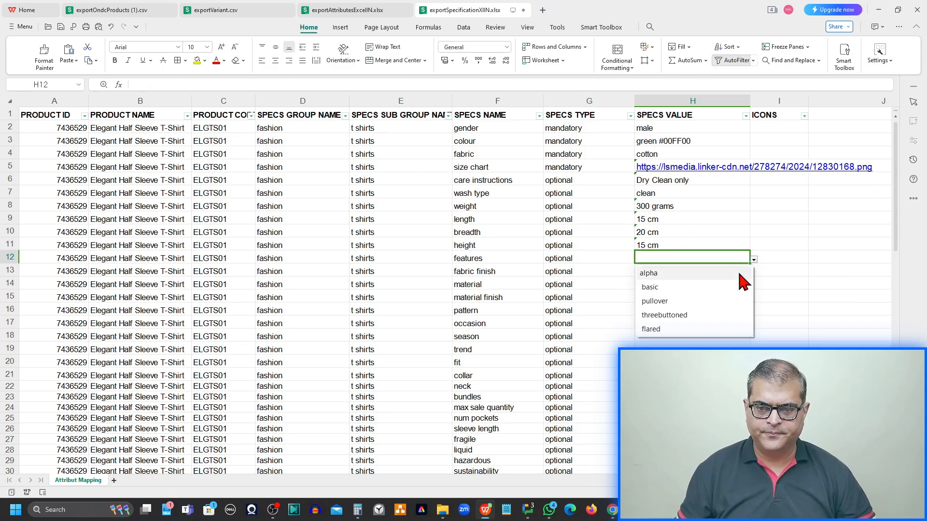
click(720, 303)
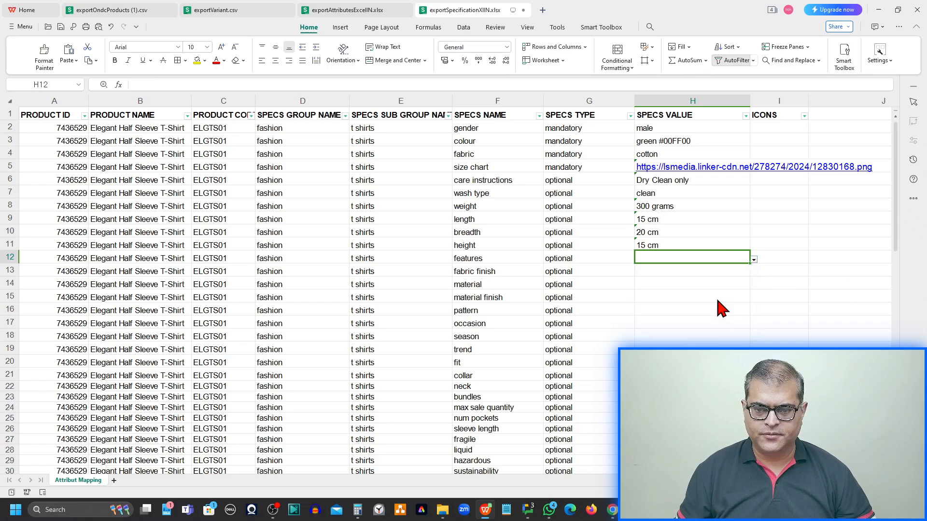
click(652, 272)
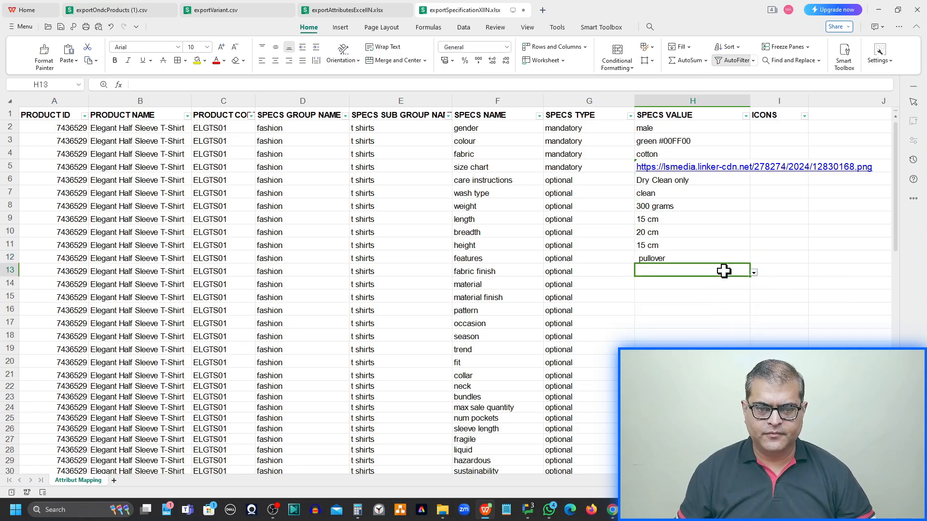
click(754, 273)
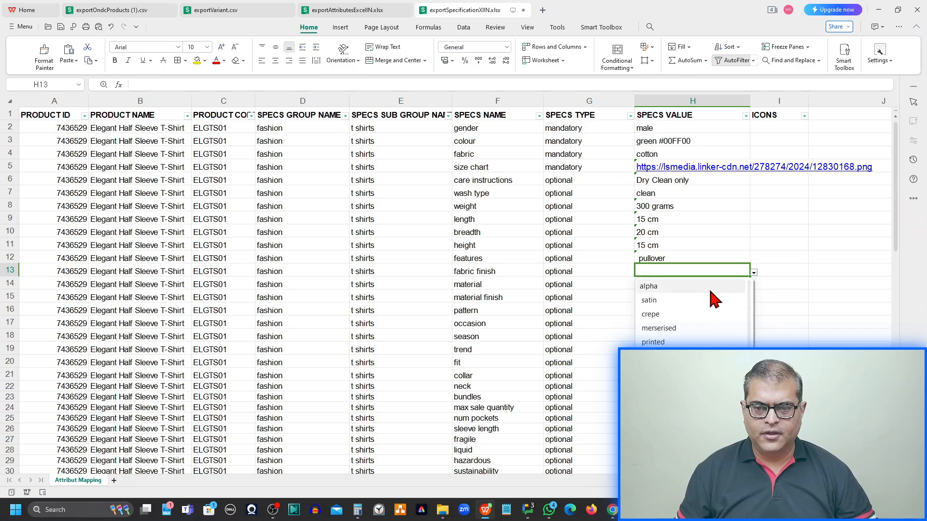
click(708, 315)
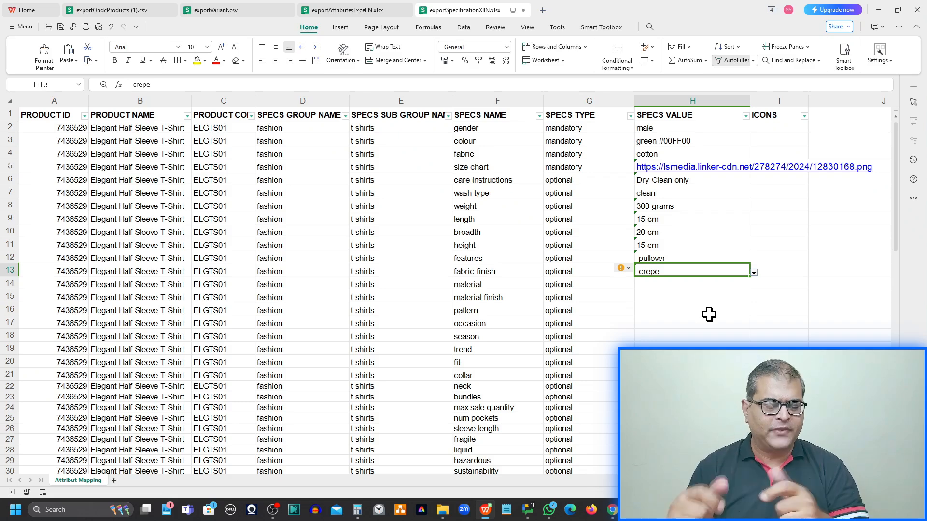
- Set the brand specs value of the Men's Smart Watch | Brown | Round Dial to "Super"
scroll(490, 283, down, 3)
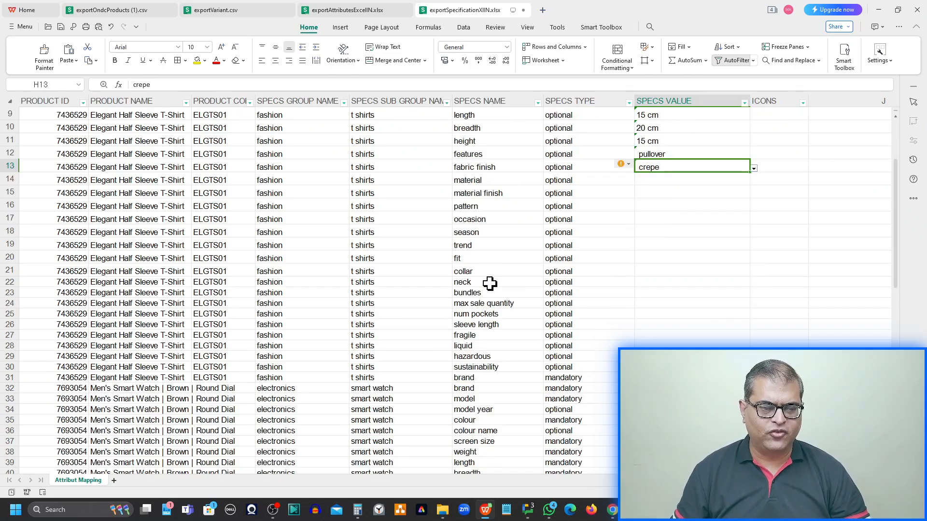
scroll(490, 283, down, 3)
click(428, 298)
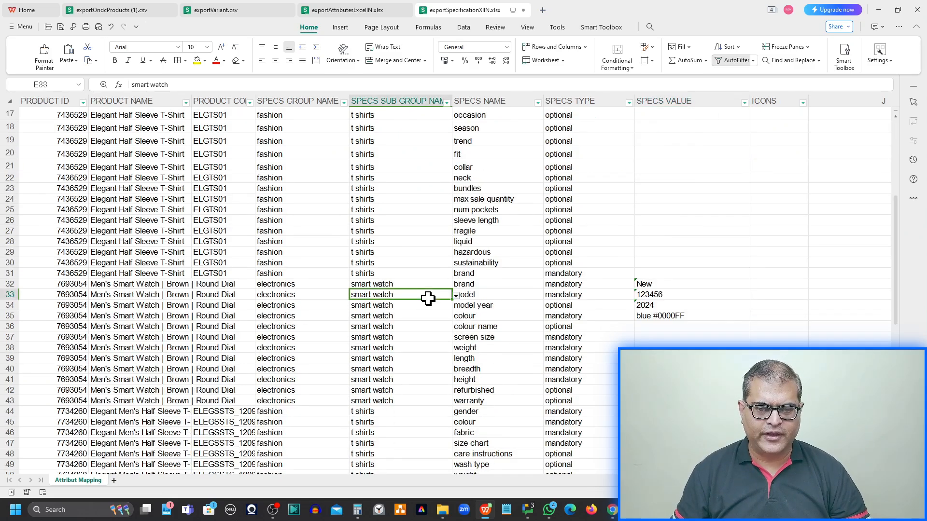
click(396, 285)
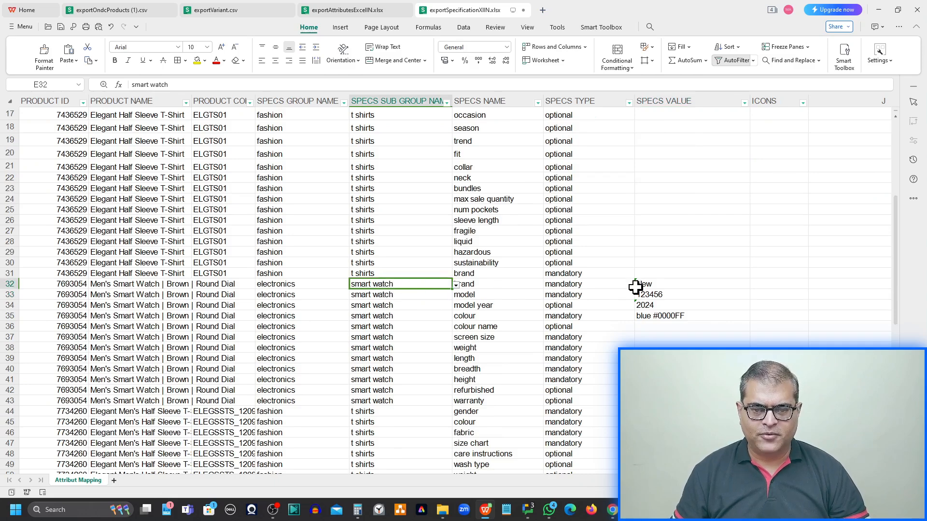
click(669, 287)
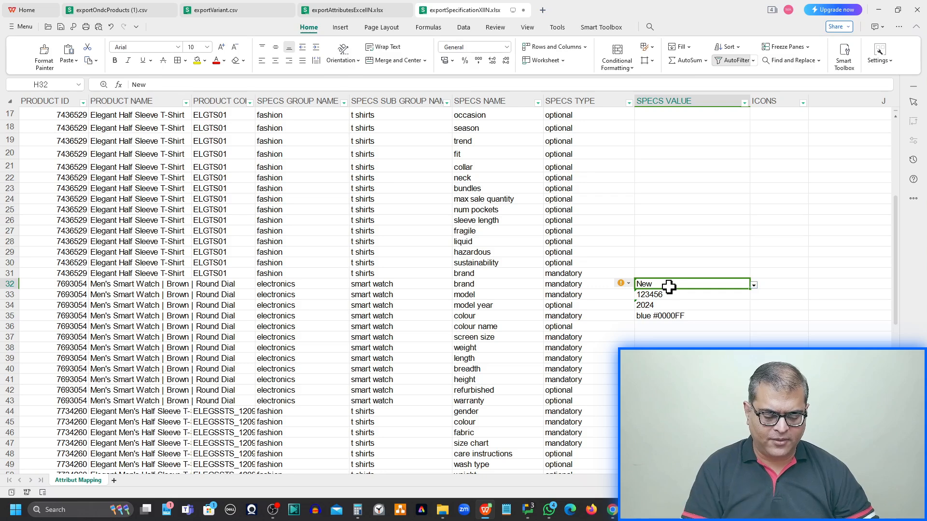
text(Super)
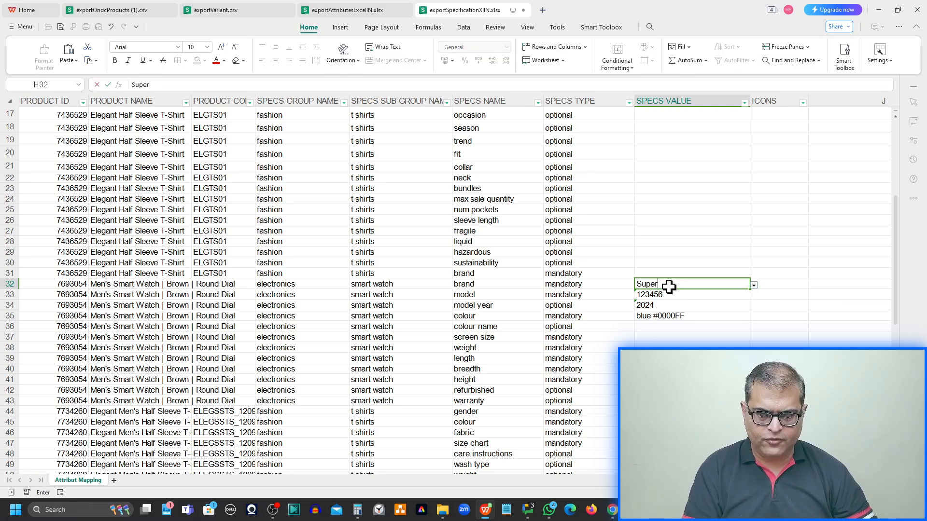
key(Return)
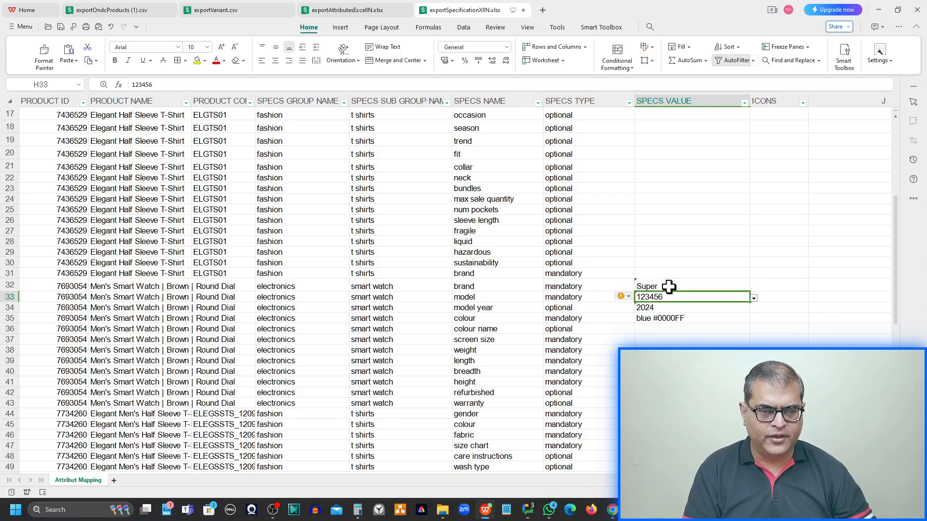
- Set the brown smart watch's model to 12345 and its model year to 2023
text(12345)
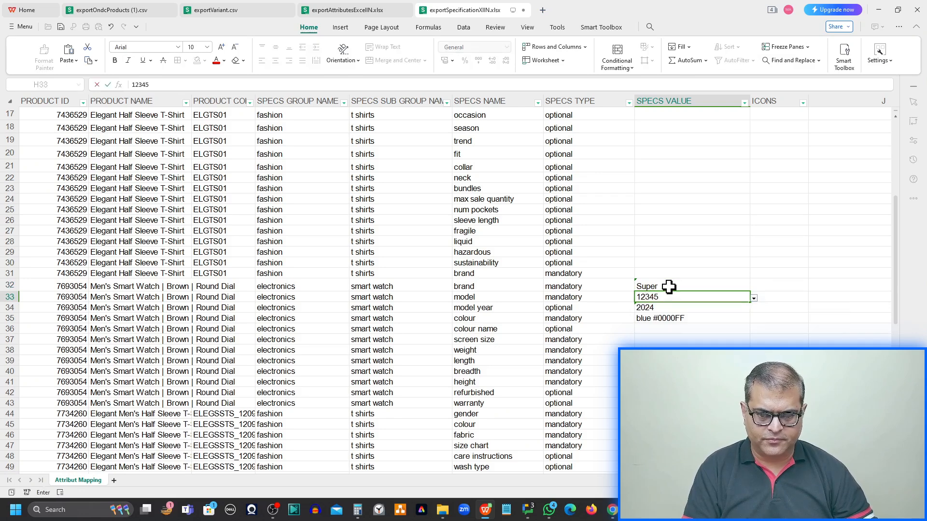
key(Return)
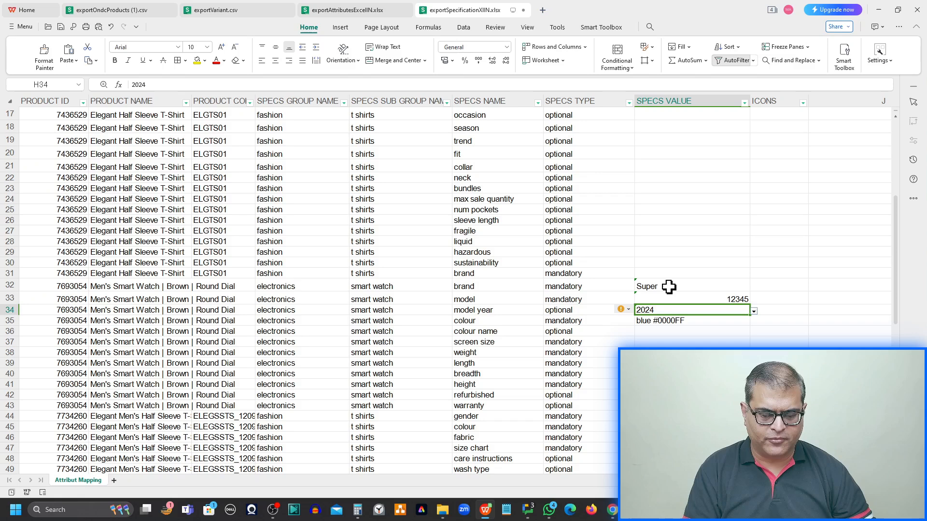
text(2)
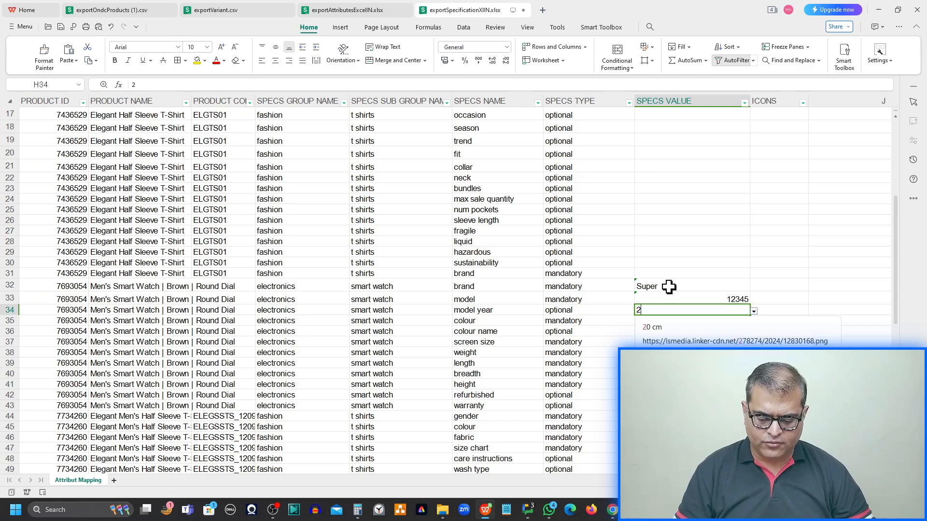
text(023)
key(Return)
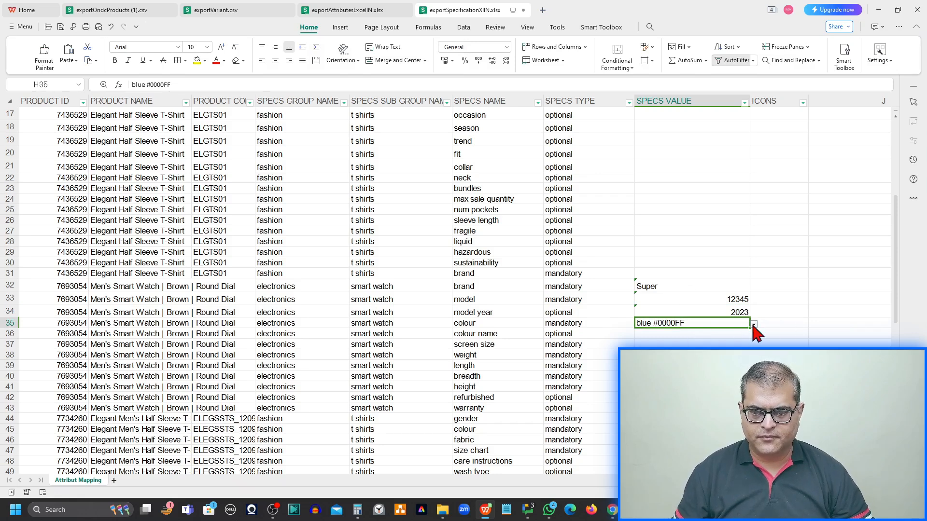
- Choose black white #FFFEF6 as the brown smart watch's colour and enter "Black" as its colour name
click(754, 325)
click(676, 336)
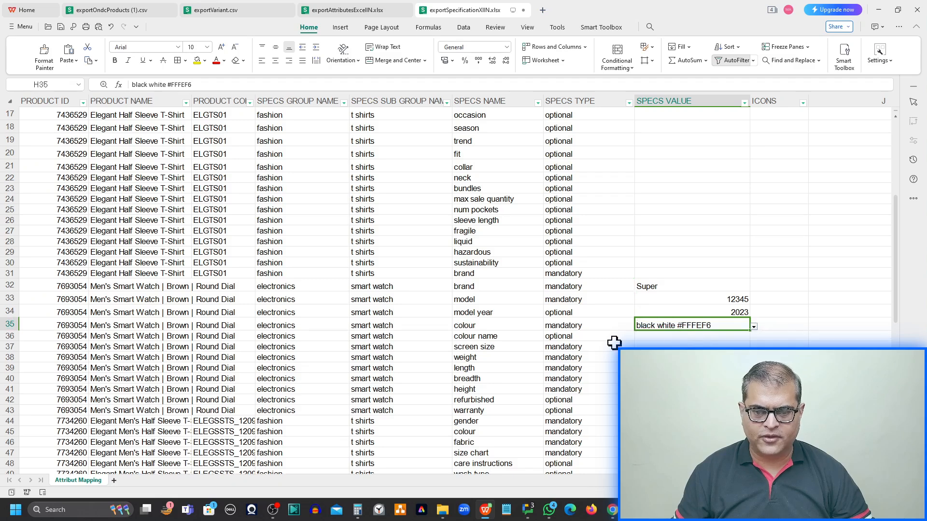
click(670, 339)
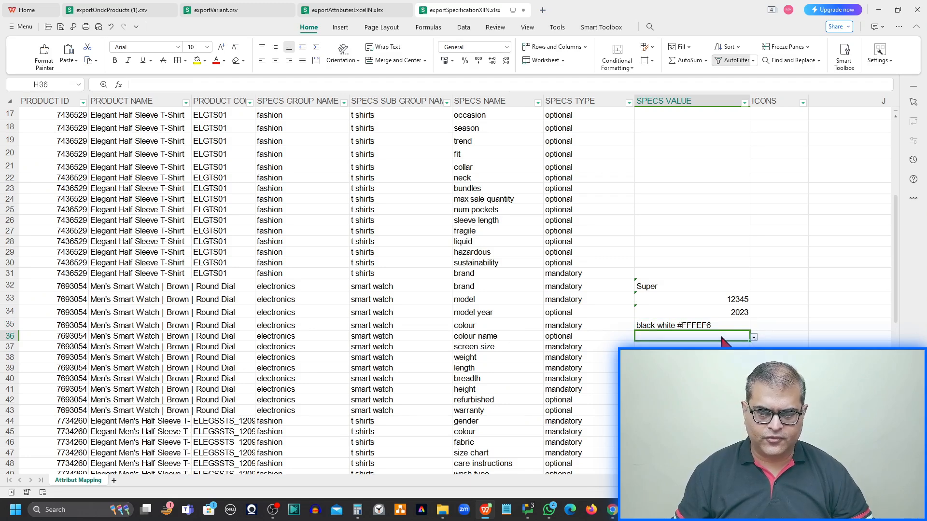
text(Black)
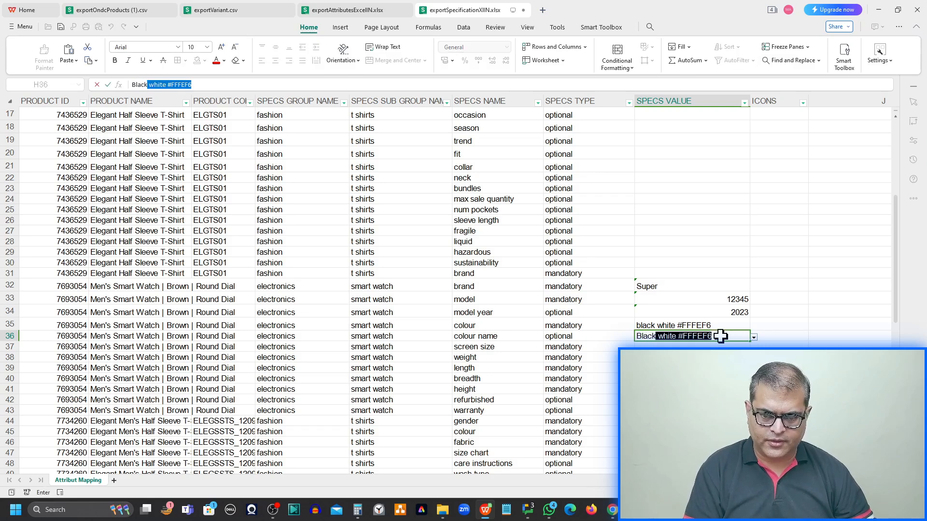
key(Delete)
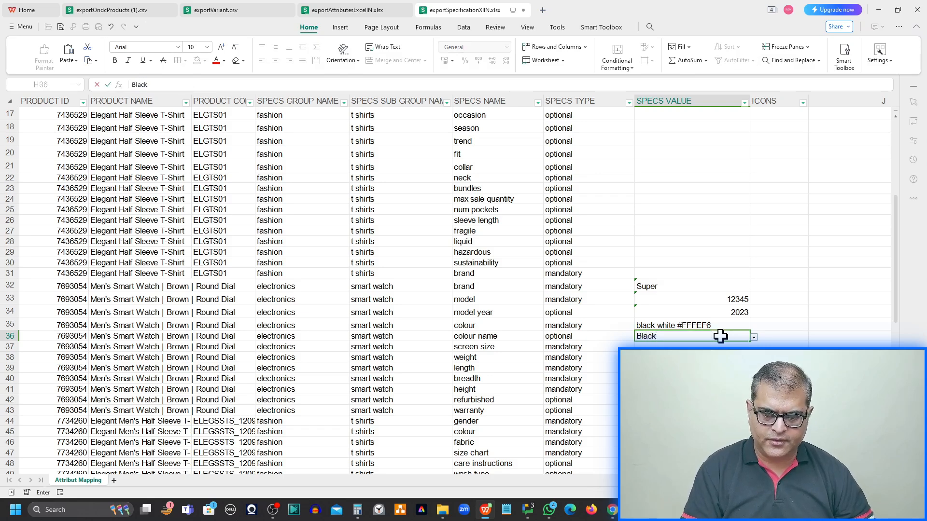
key(Return)
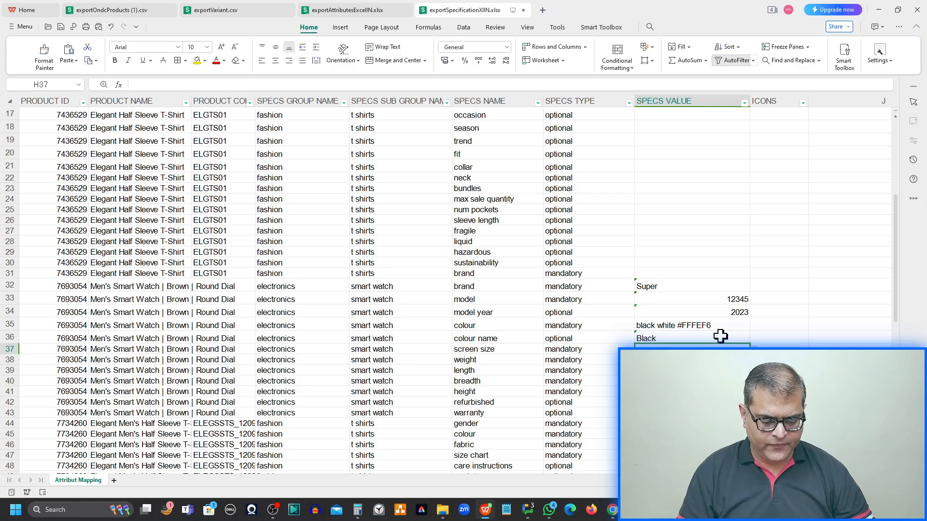
- Set the brown smart watch's screen size to "2 inch" and move down to its refurbished value
text(2 inch)
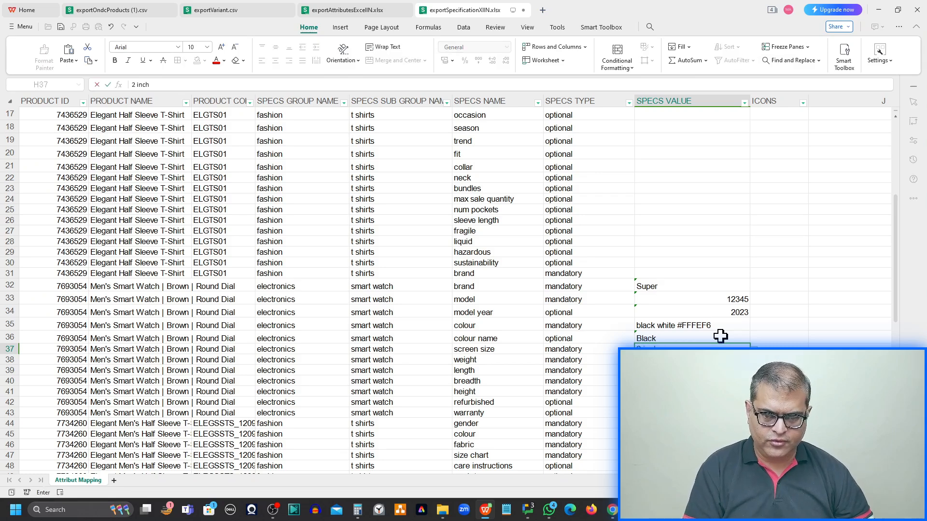
key(Return)
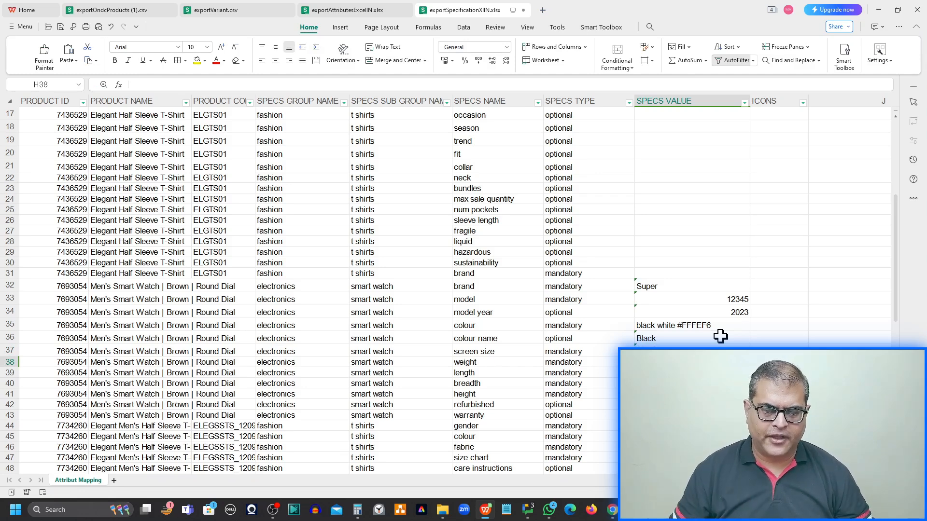
key(Down)
key(Down)
key(Down)
key(Down)
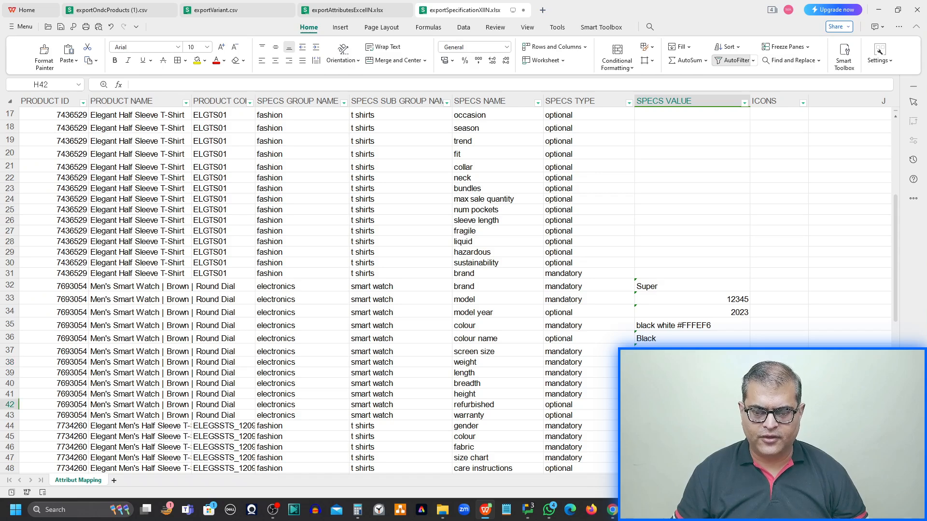
- Filter the Specs Type column to exclude optional entries and show only mandatory specifications
scroll(502, 389, up, 5)
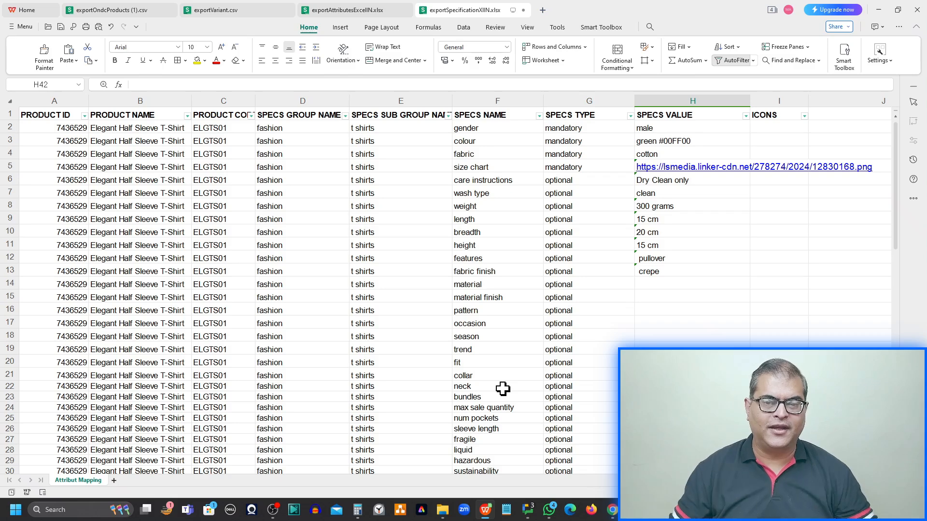
click(630, 116)
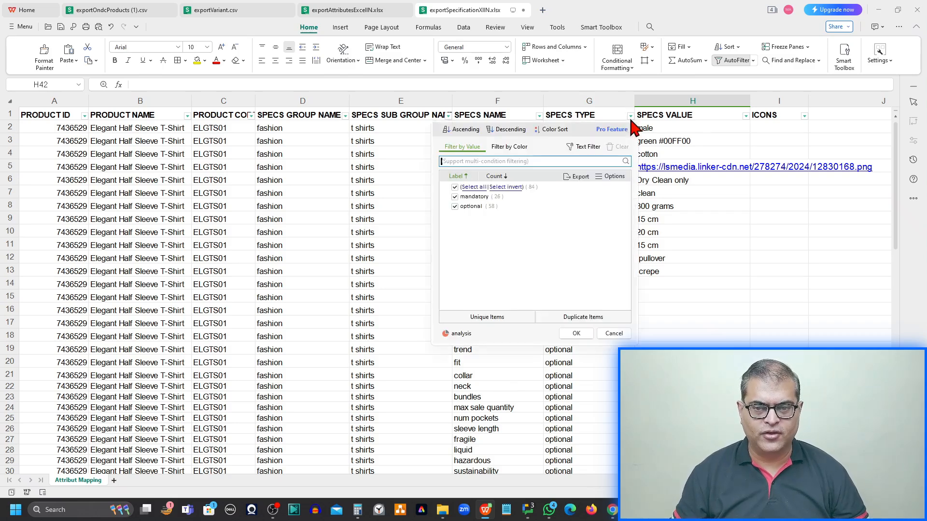
click(457, 206)
click(577, 334)
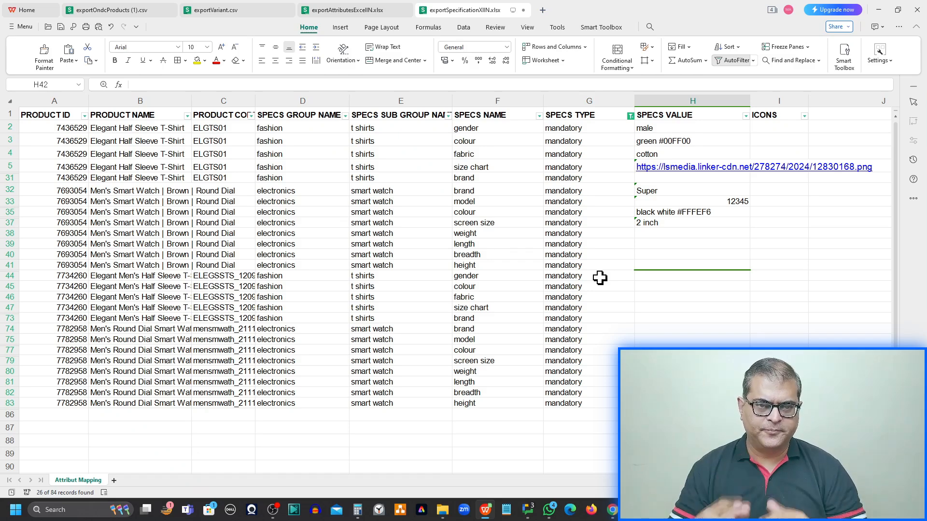
key(alt+Tab)
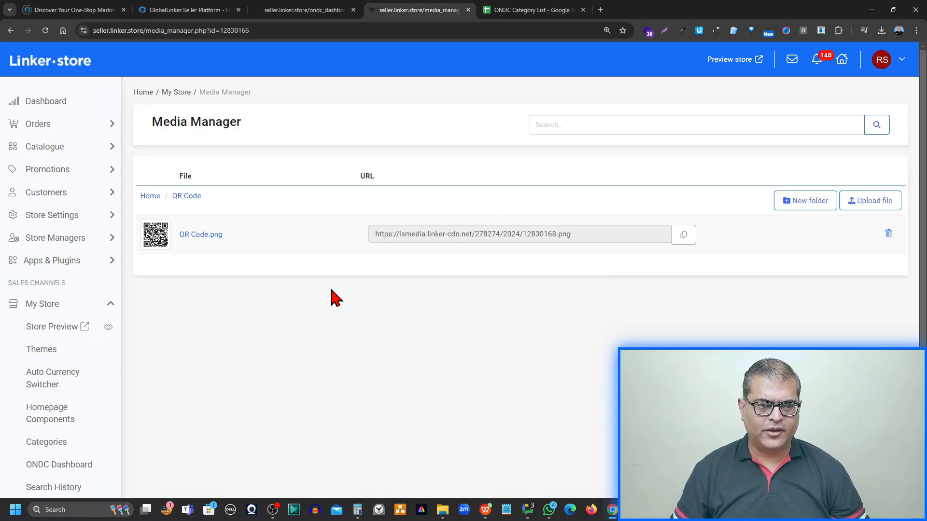
click(285, 7)
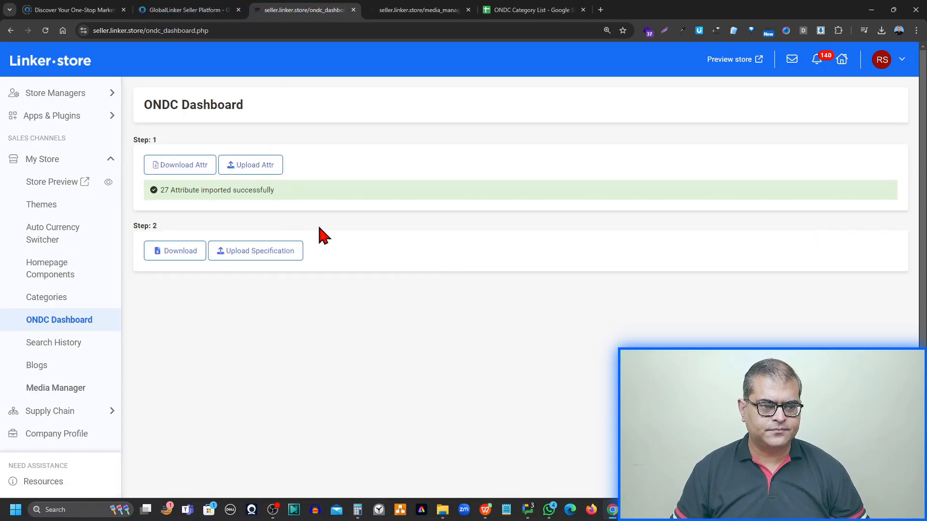
click(249, 253)
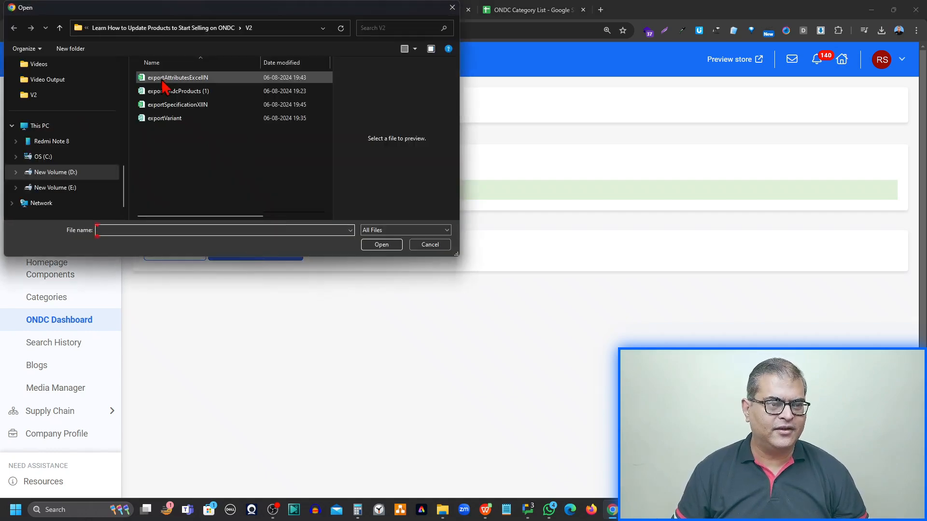
click(176, 106)
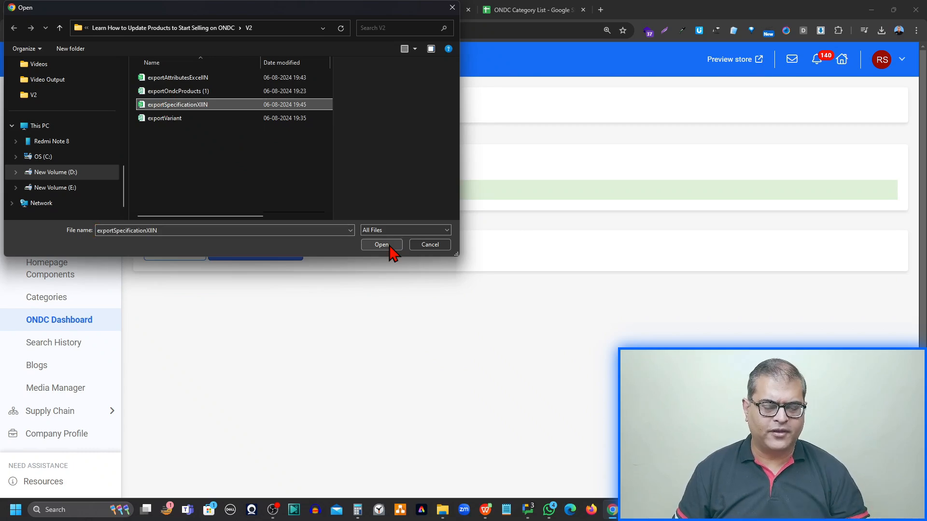
click(430, 245)
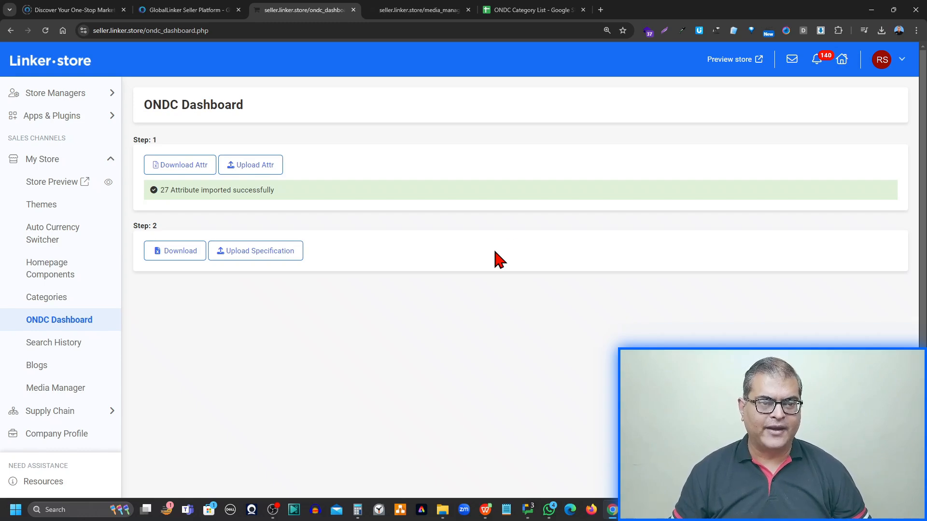
scroll(62, 219, up, 3)
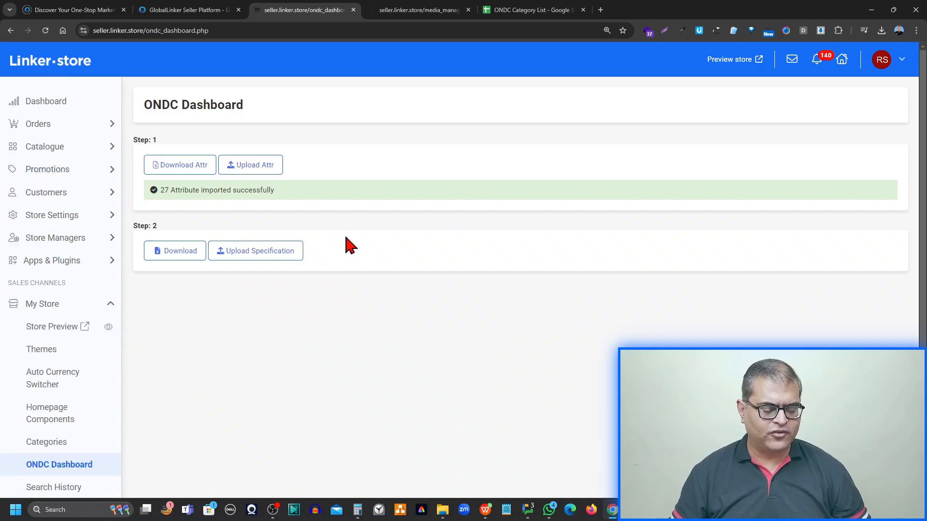
- Switch to WPS Office and unhide the columns between QUANTITY and net_unit in exportVariant.csv
key(alt+Tab)
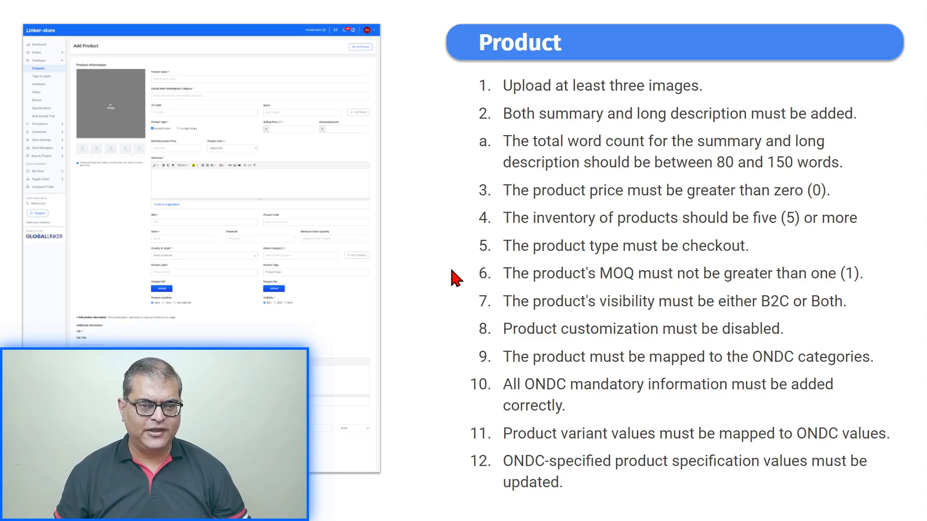
key(alt+Tab)
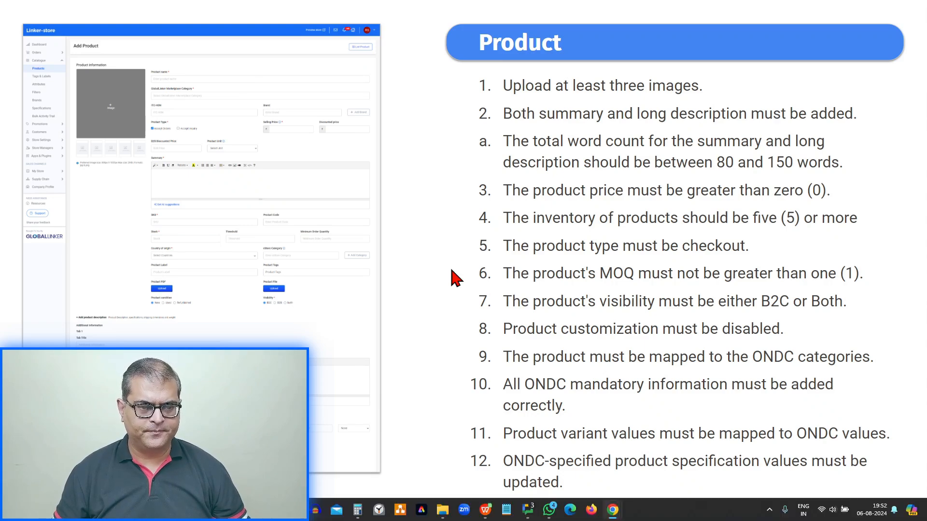
key(alt+Tab)
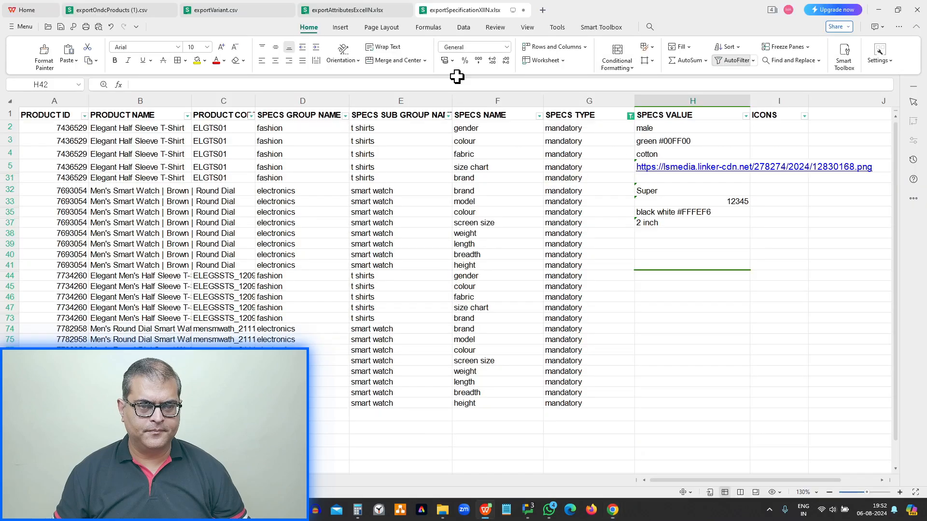
click(251, 19)
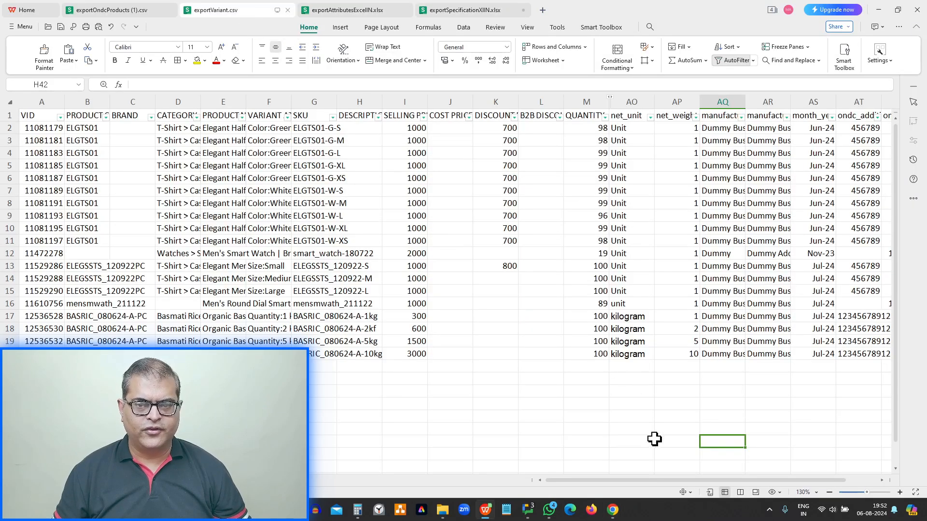
drag(573, 488, 673, 482)
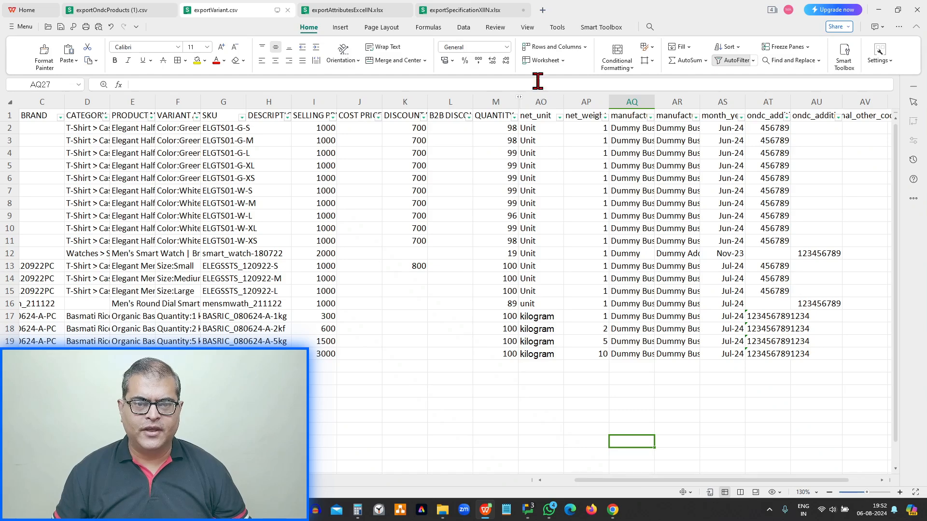
double_click(519, 99)
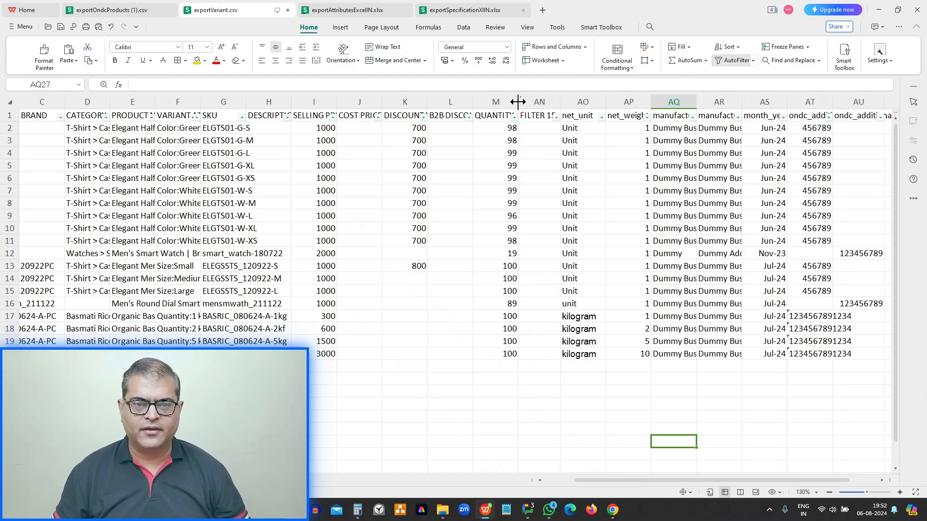
click(500, 97)
drag(499, 95, 558, 96)
double_click(520, 99)
- Look through the header row from the last columns back past the filter columns to locate the variant image columns
click(543, 116)
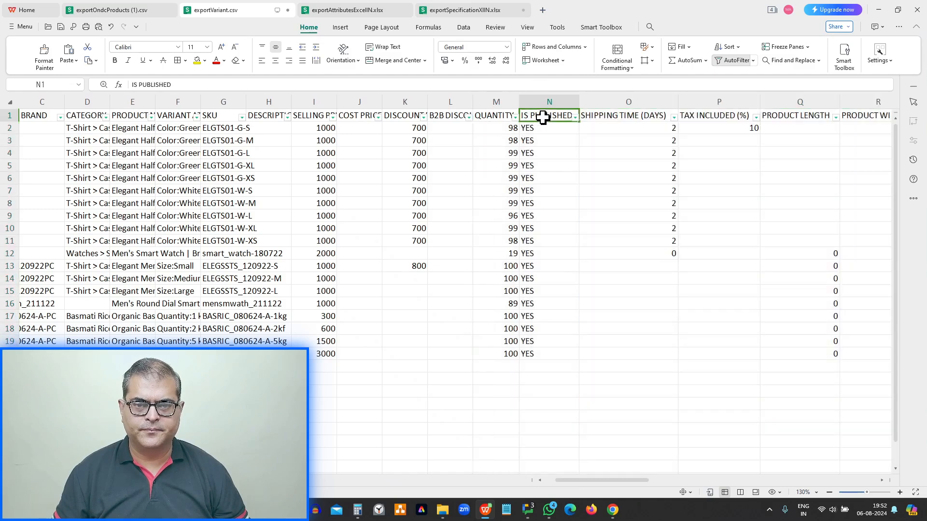
key(ctrl+Right)
key(Left)
key(Left)
key(Left)
key(Left)
key(Left)
key(Left)
key(Left)
key(Left)
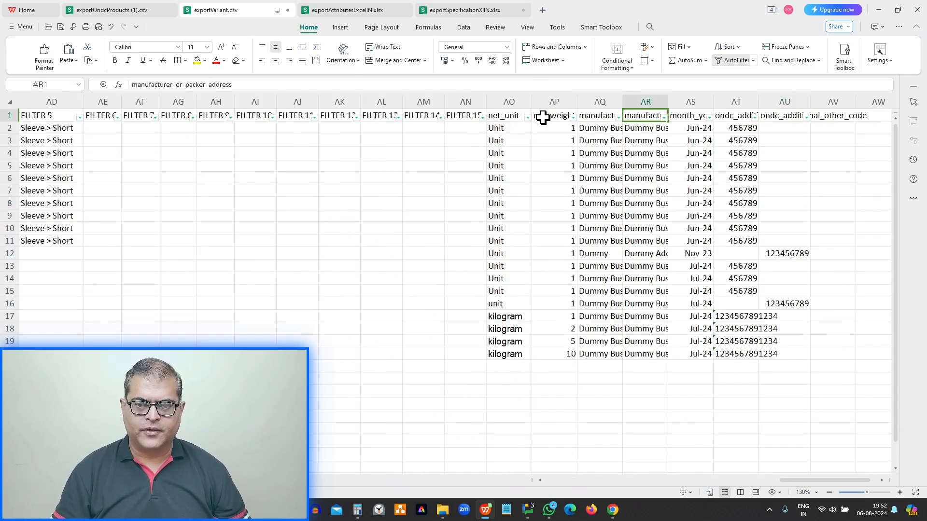
key(Left)
key(Left)
key(Left)
key(Left)
key(Left)
key(Left)
key(Left)
key(Left)
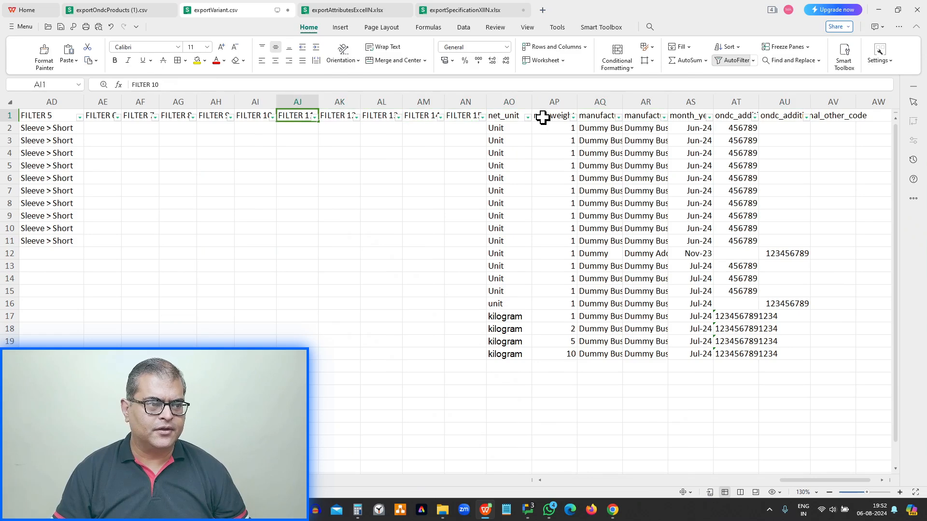
key(Left)
key(Left)
key(Left)
key(Left)
key(Left)
key(Left)
key(Left)
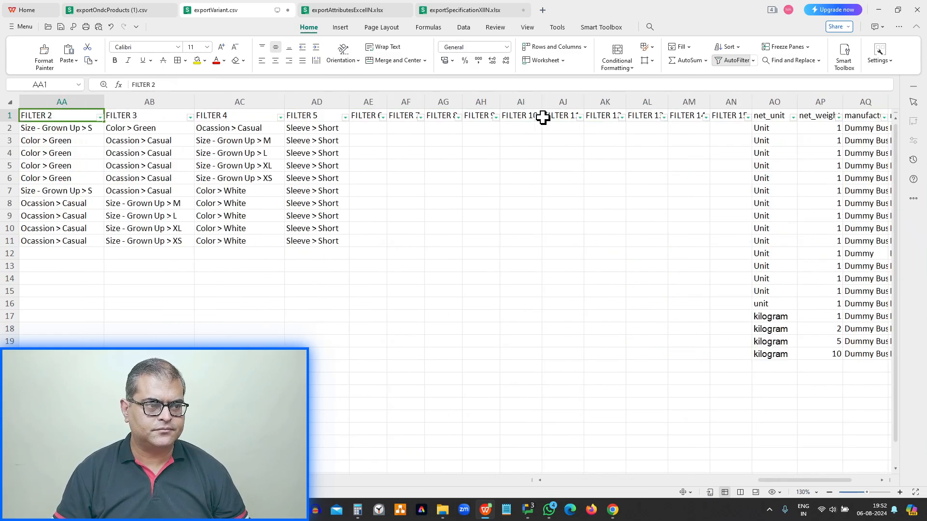
- Examine the cover image links of the variants listed in rows 2 to 11
key(Down)
key(Down)
key(Down)
key(Down)
key(Down)
key(Down)
key(Down)
key(Down)
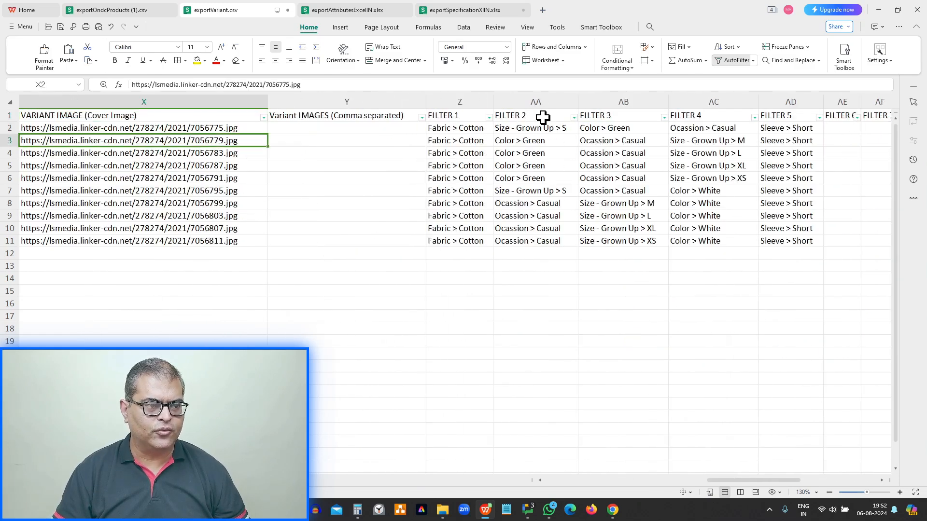
key(Down)
key(Down)
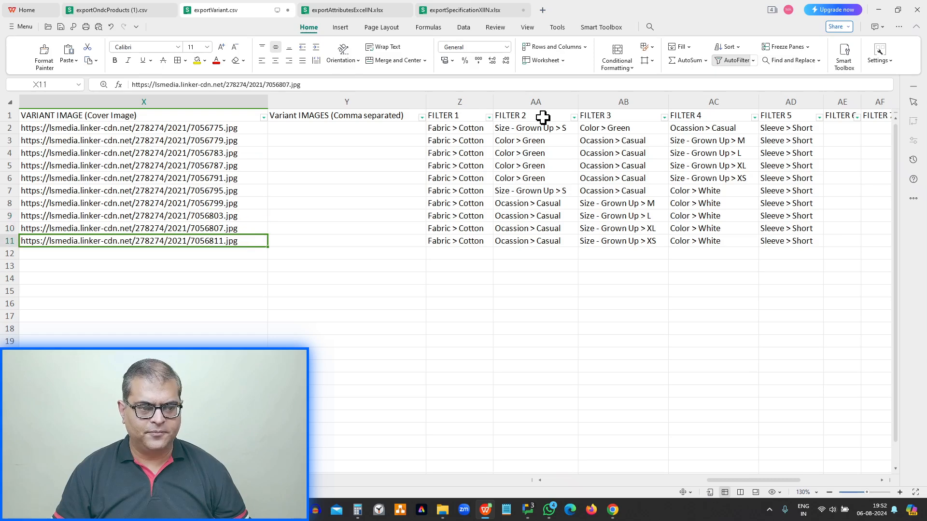
key(Left)
key(Right)
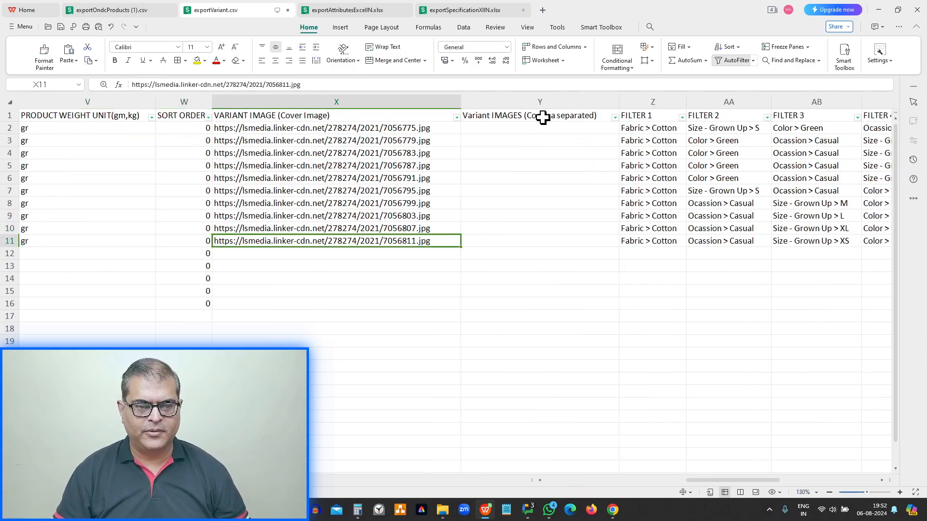
key(Up)
key(Up)
key(Up)
key(Up)
key(Up)
key(Up)
key(Up)
key(Up)
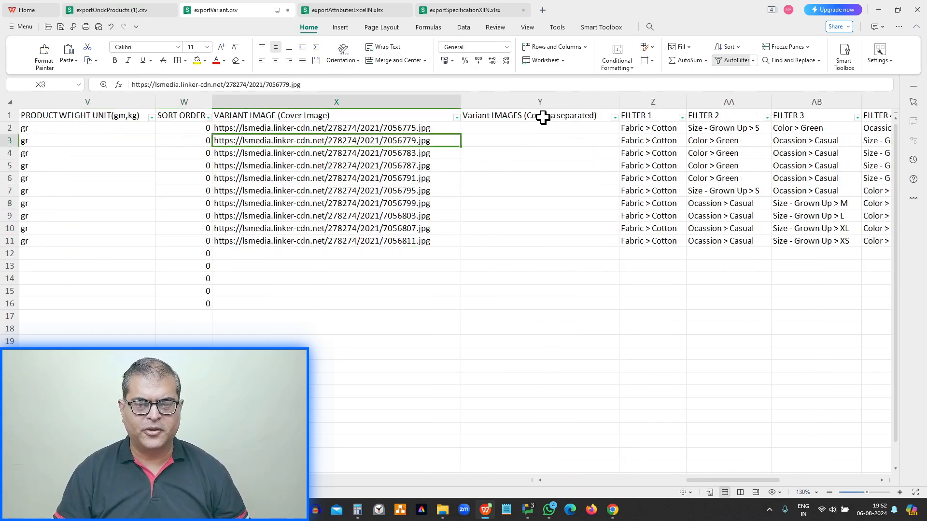
- Examine the comma-separated Variant IMAGES column alongside the VARIANT IMAGE (Cover Image) column
key(Right)
key(Up)
key(Up)
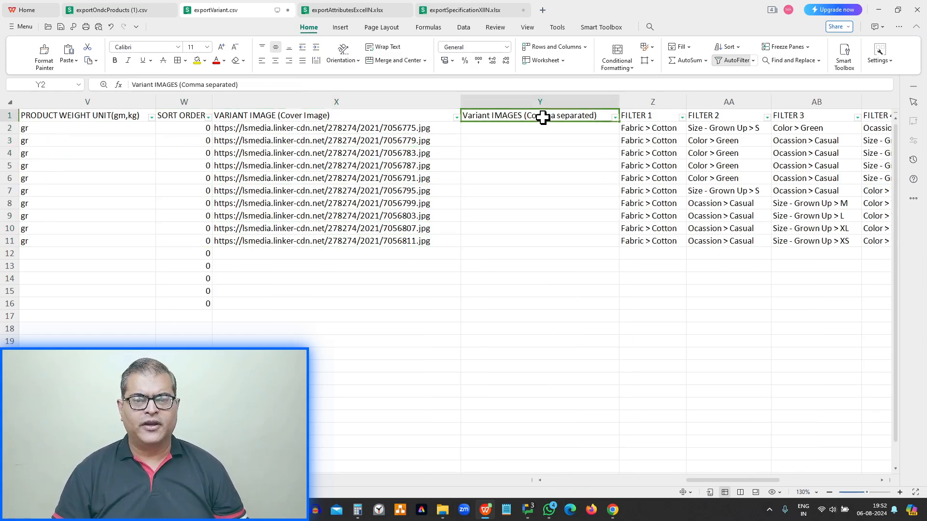
key(Down)
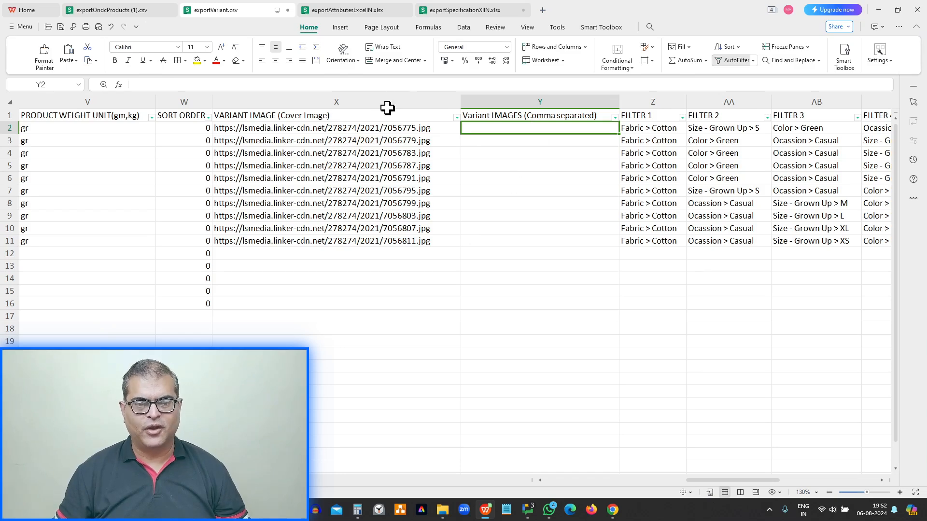
click(370, 100)
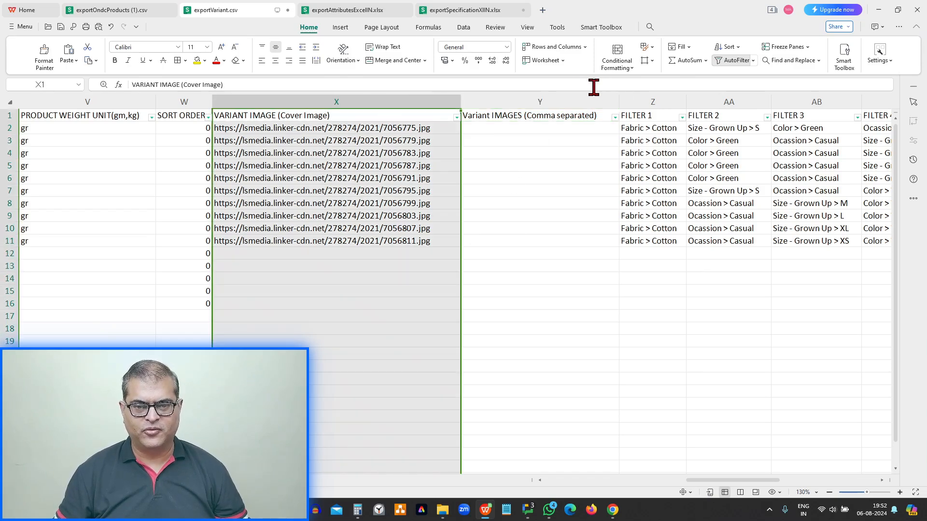
click(525, 99)
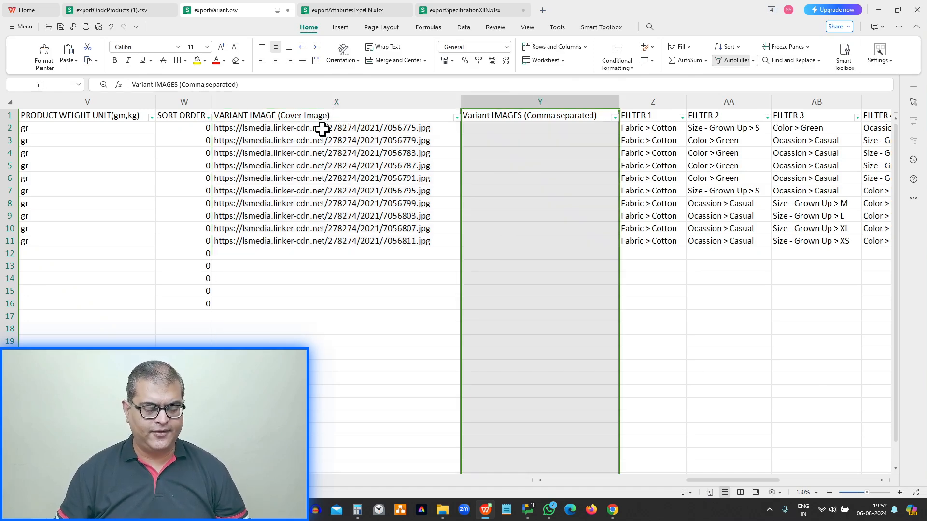
- Switch to the Linker.store seller site in Chrome, open the catalogue's products, and download the product list as exportProducts
key(alt+Tab)
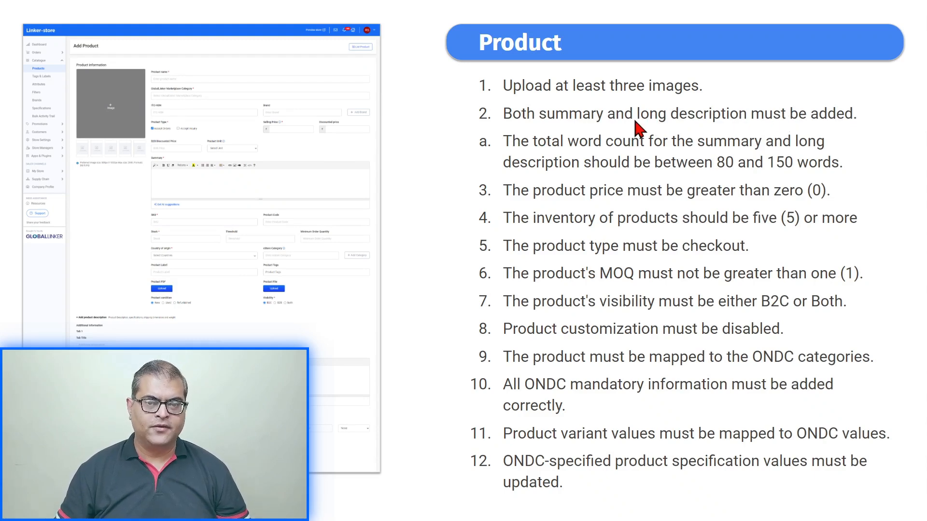
key(alt+Tab)
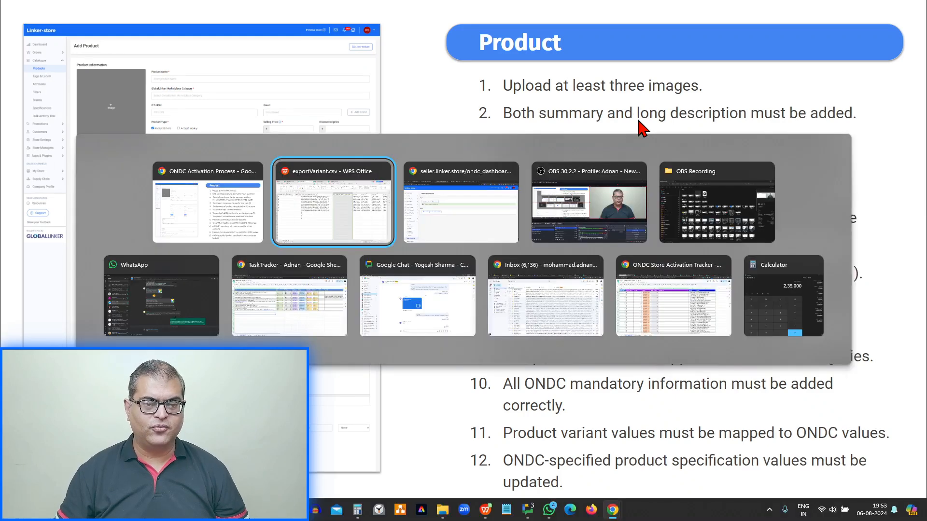
key(Tab)
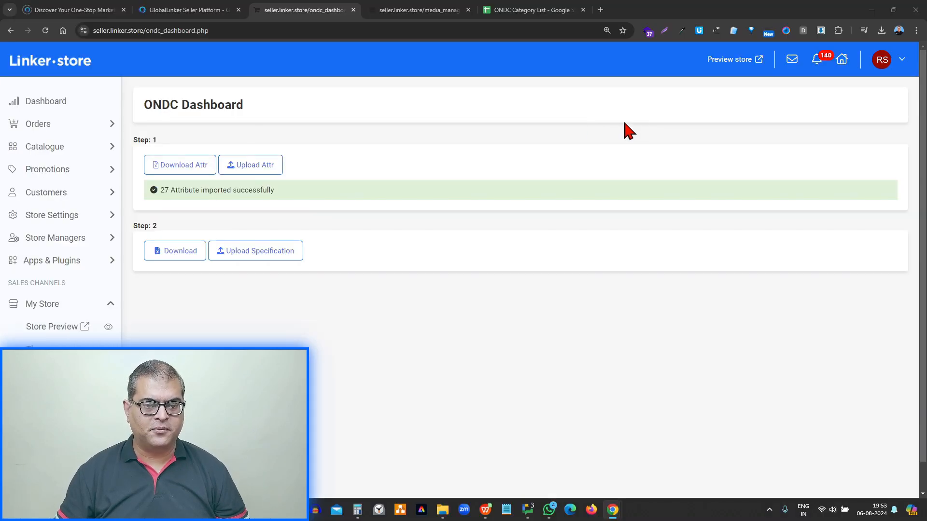
click(33, 149)
click(30, 169)
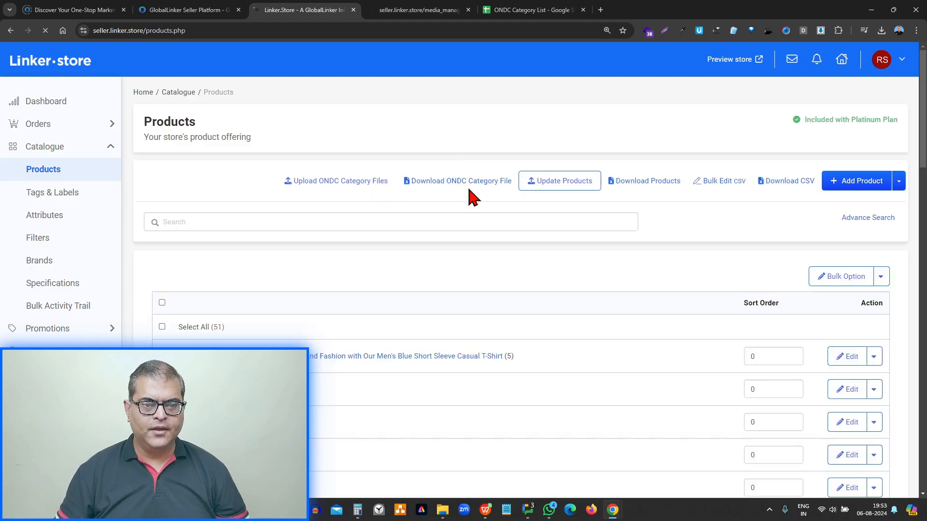
click(643, 188)
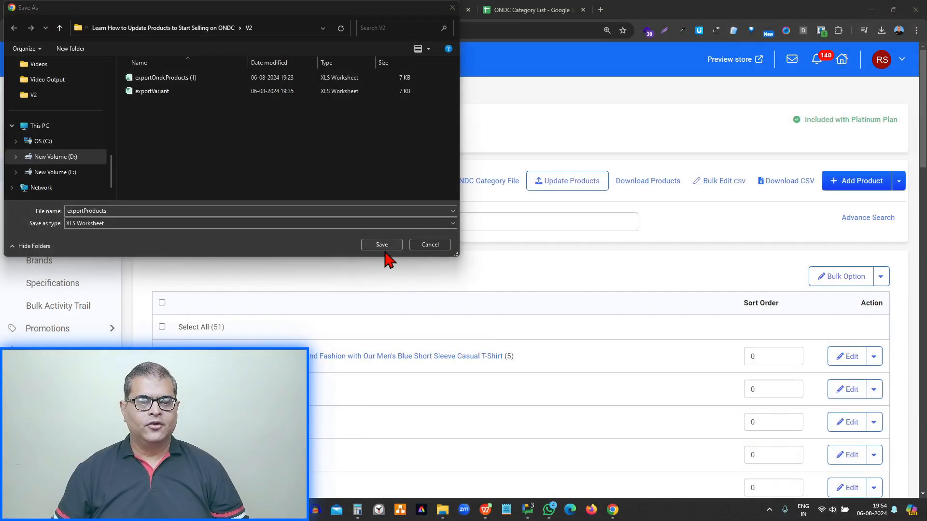
click(383, 244)
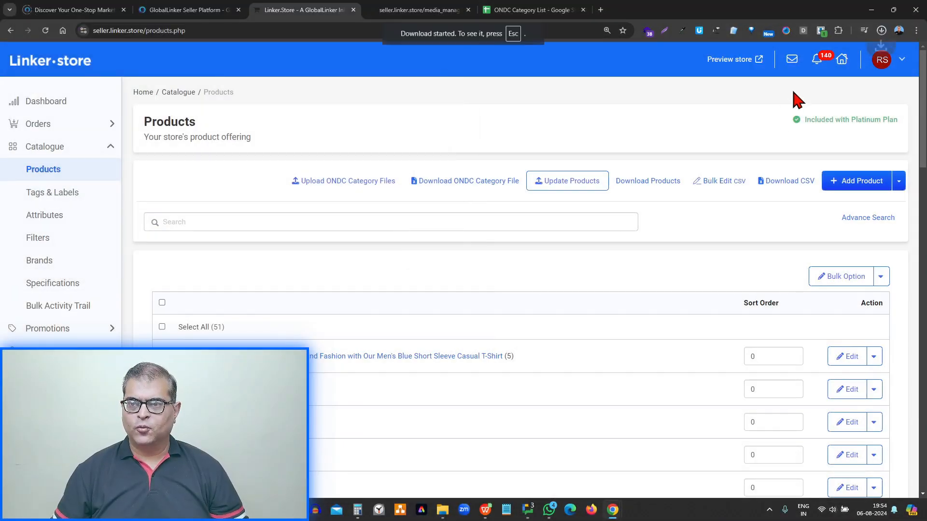
- Open the downloaded exportProducts.csv in WPS Office and turn off text wrapping for the whole sheet
click(881, 31)
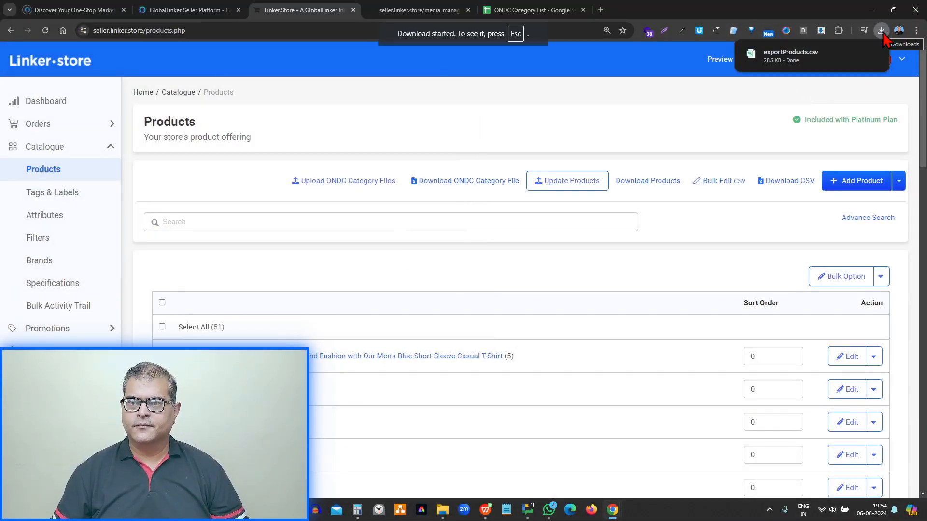
click(811, 57)
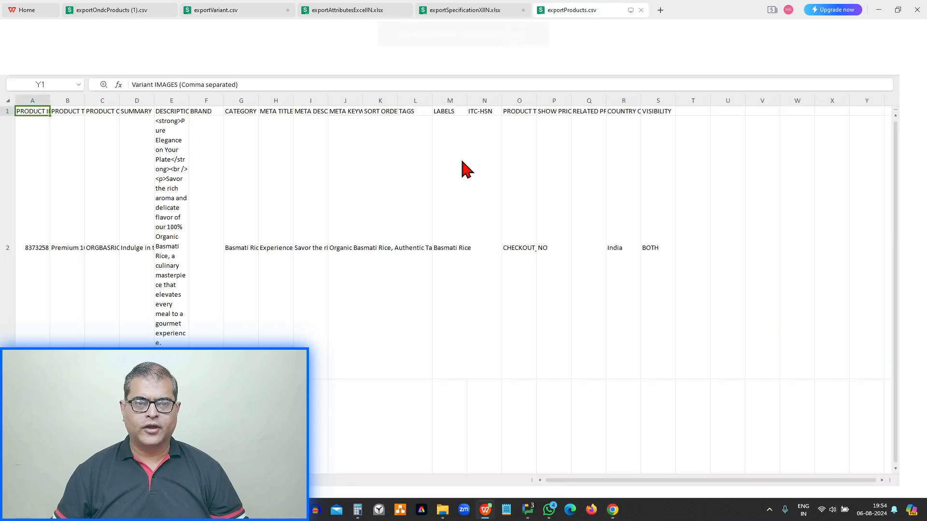
click(7, 101)
click(384, 47)
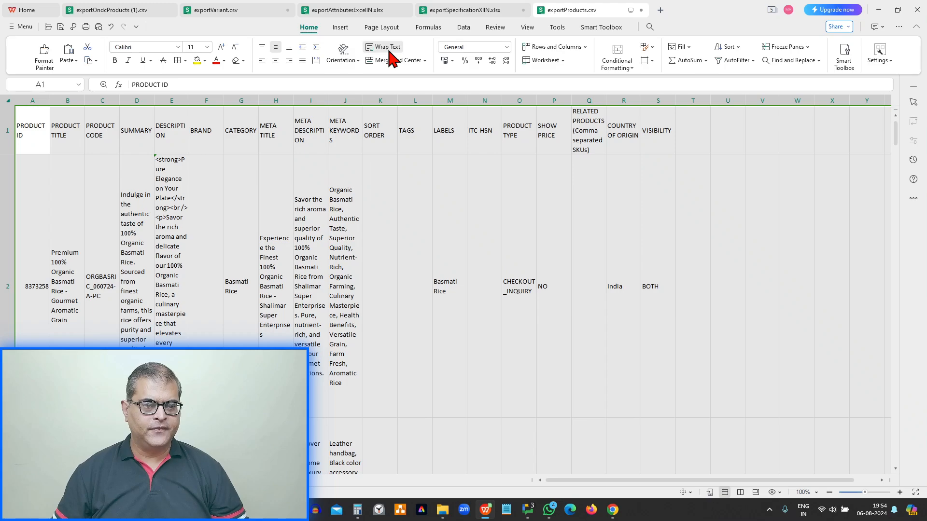
click(388, 47)
click(345, 198)
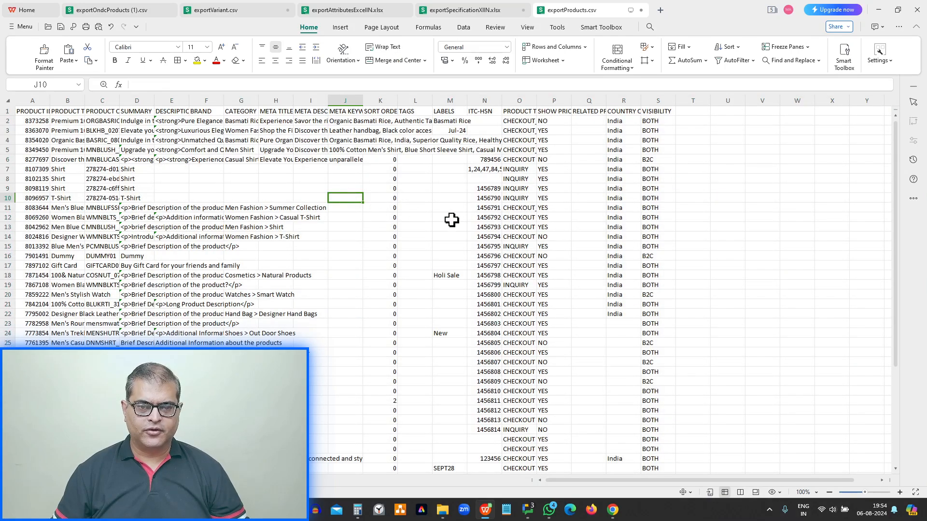
ctrl+scroll(452, 220, up, 3)
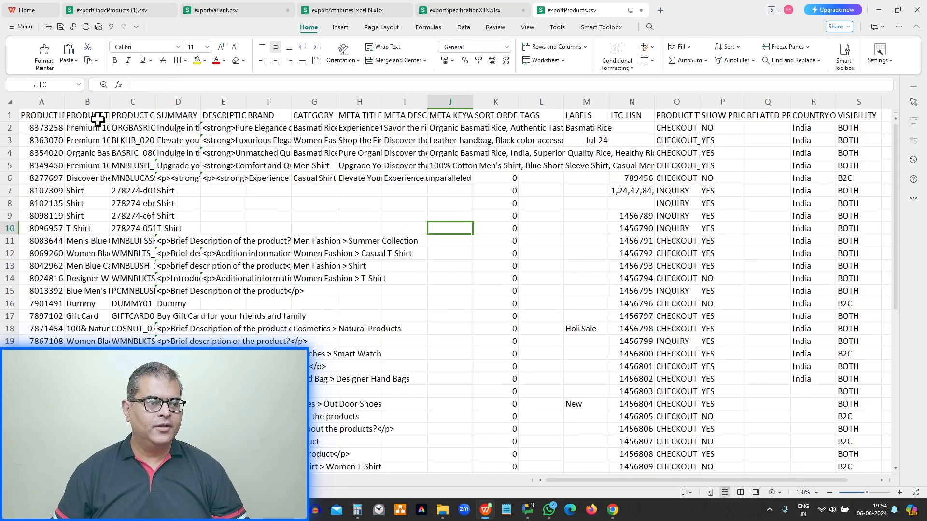
- Examine the SUMMARY and DESCRIPTION column headers of the product export
click(183, 118)
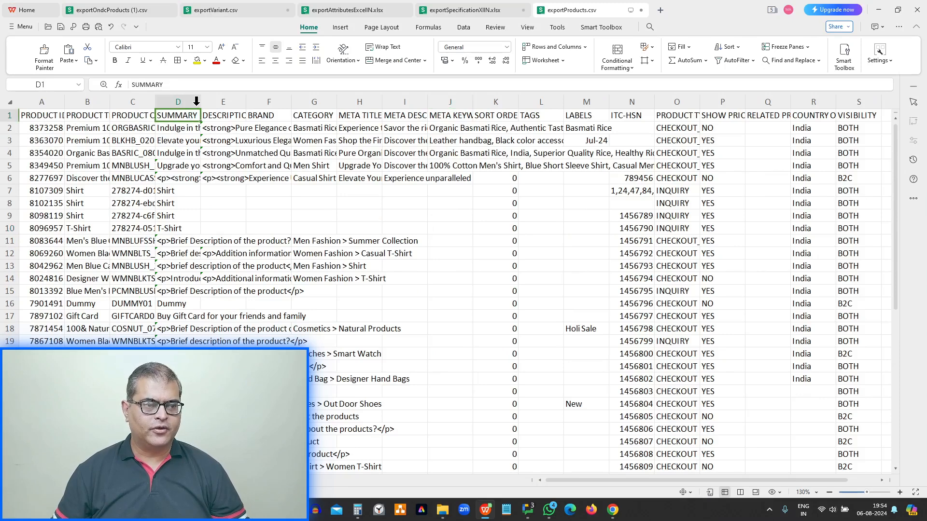
click(220, 100)
click(172, 118)
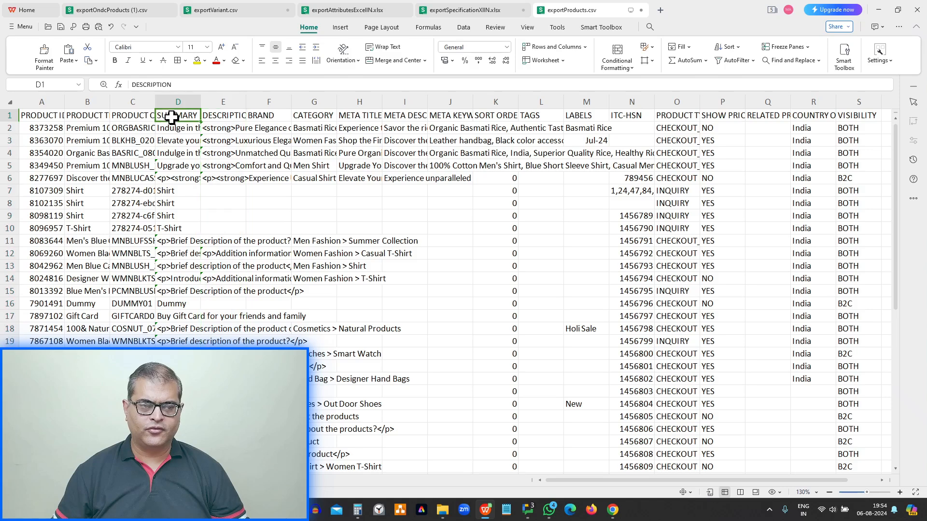
click(216, 116)
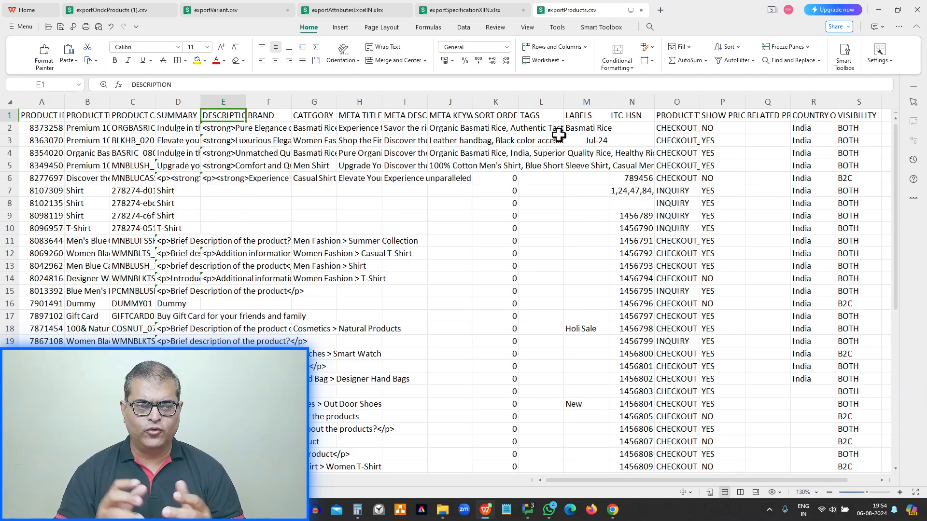
- Enter the formula =LEN(D2) in cell T2 to count the characters of the first product's summary
key(Right)
key(Right)
key(Right)
key(Right)
key(Right)
key(Right)
key(Right)
key(Right)
key(Right)
key(Right)
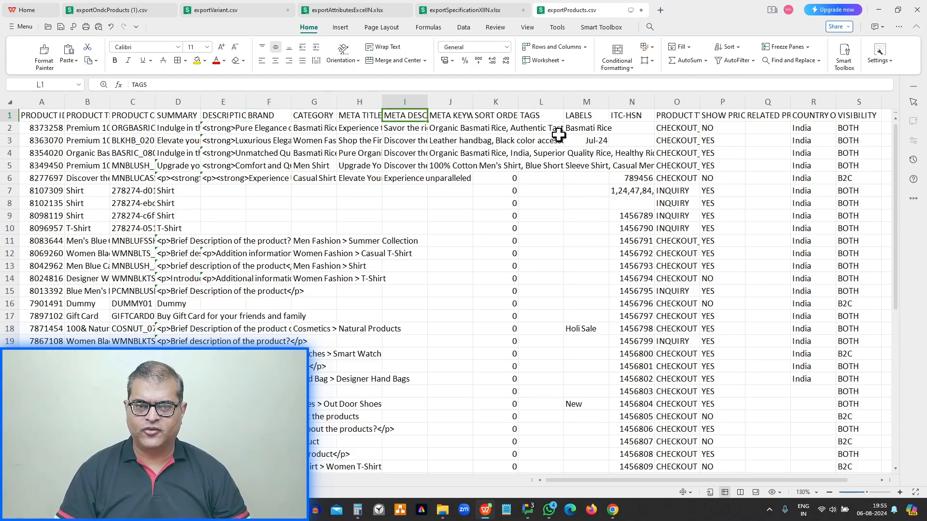
key(Right)
key(Right)
key(Right)
key(Right)
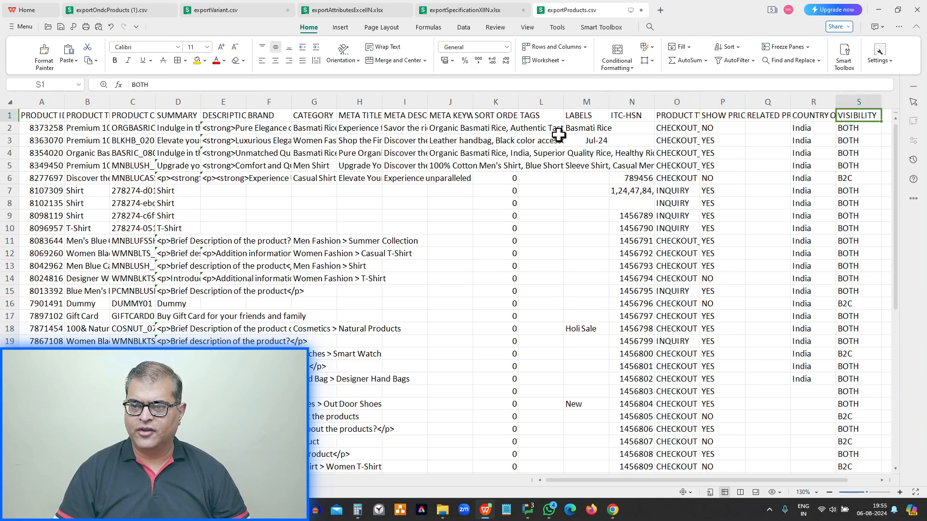
key(Down)
key(Right)
text(=len)
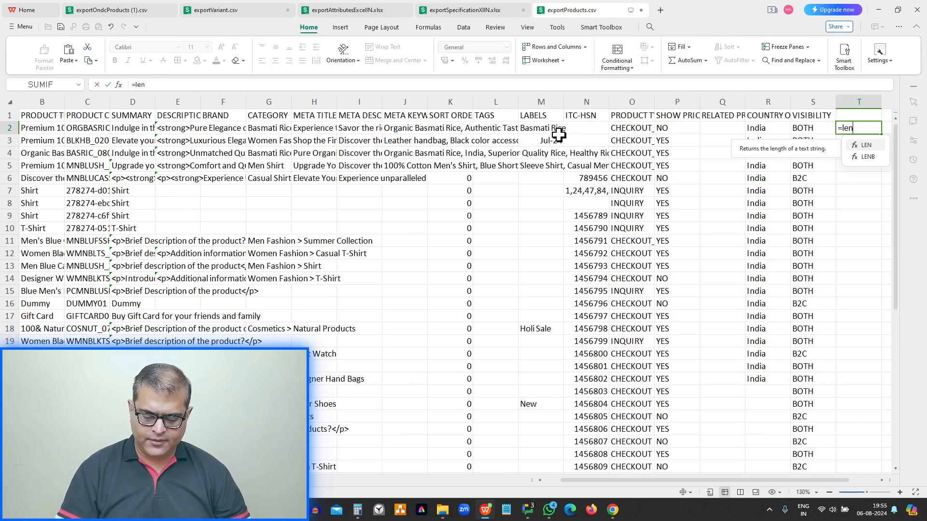
text(()
key(Left)
key(Left)
key(Left)
key(Left)
key(Left)
key(Left)
key(Left)
key(Left)
key(Left)
key(Left)
key(Left)
key(Left)
key(Left)
key(Left)
key(Left)
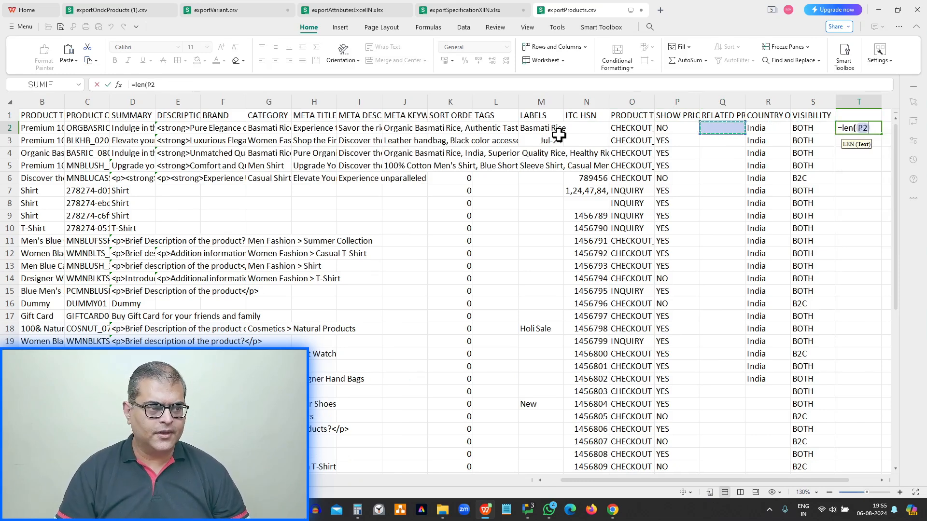
key(Left)
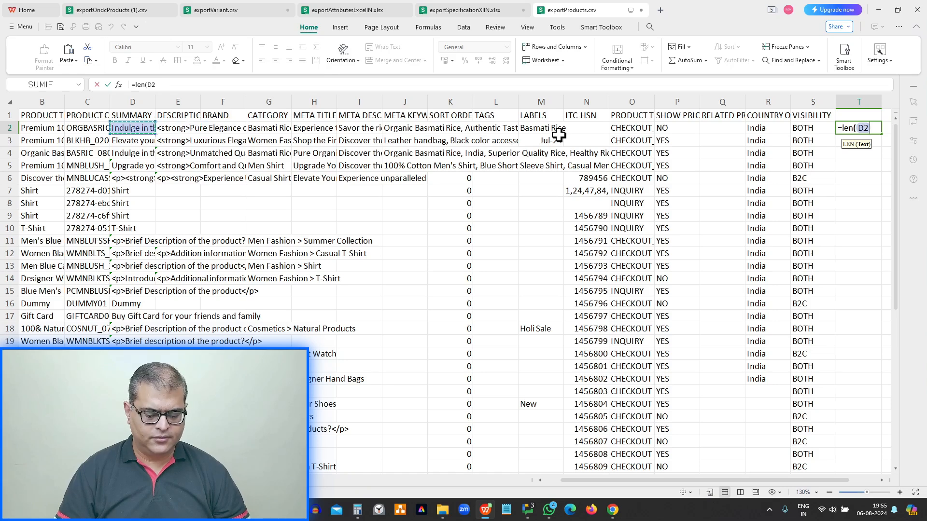
text())
key(ctrl+Return)
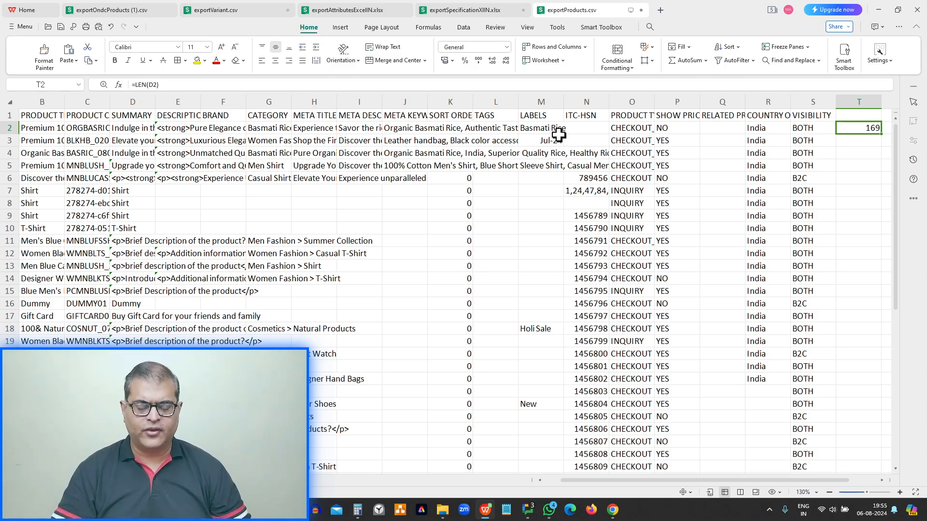
- Fill the summary length formula down column T through row 52
key(Left)
key(ctrl+Down)
key(Right)
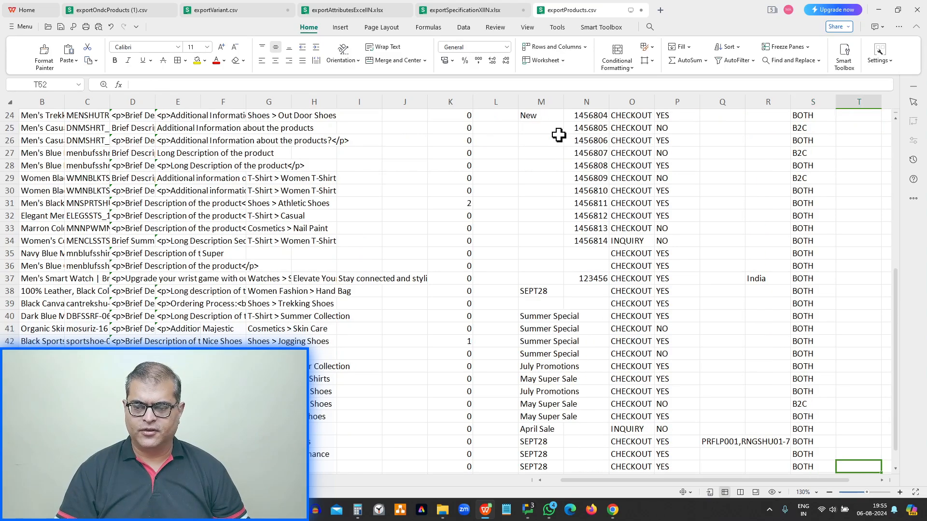
key(ctrl+shift+Up)
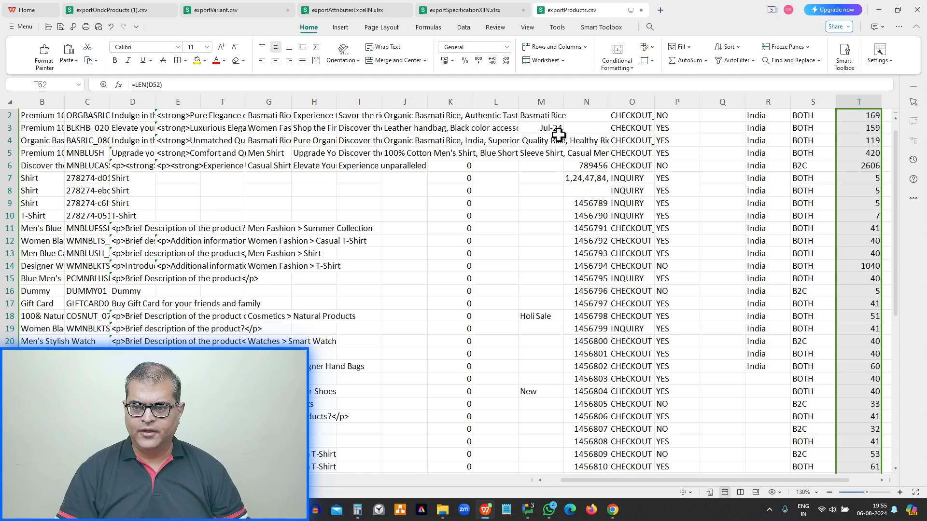
key(Down)
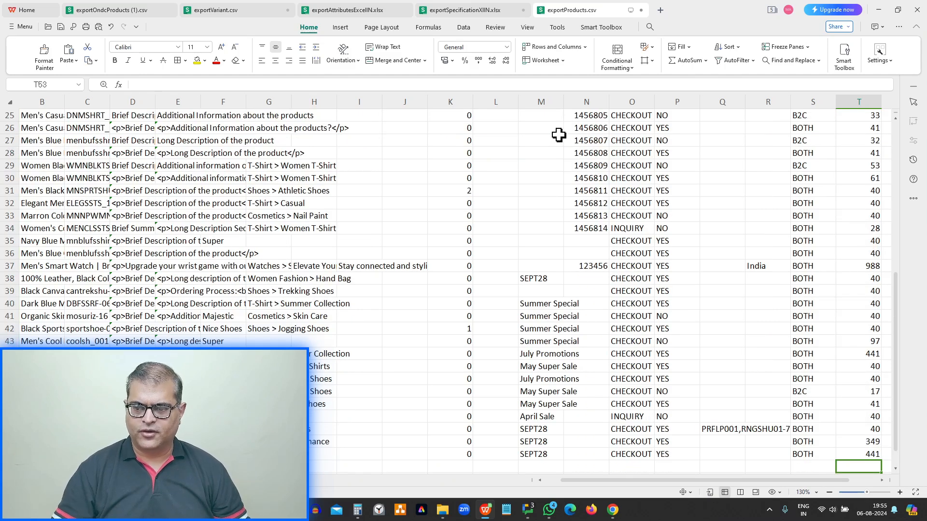
- Examine the long summary character counts in column T at rows 44, 37, 14 and 6
click(864, 353)
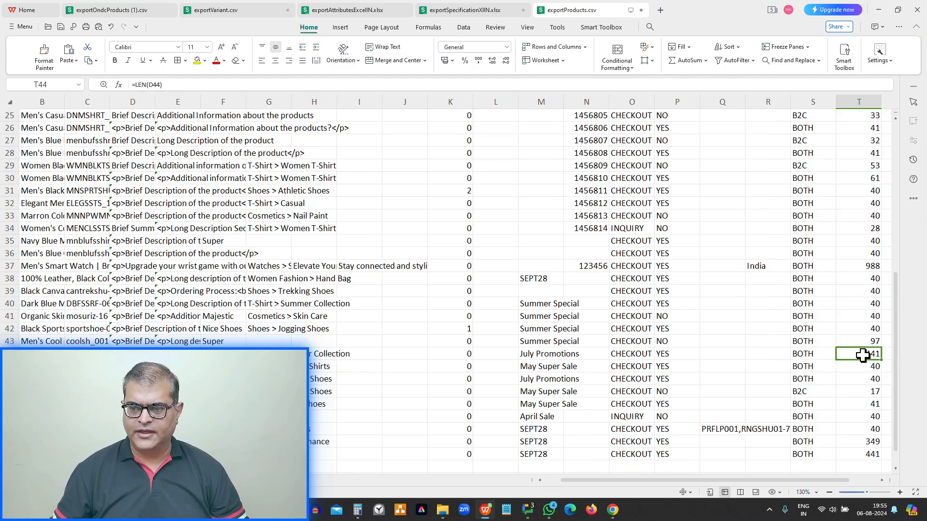
click(865, 266)
scroll(864, 270, up, 5)
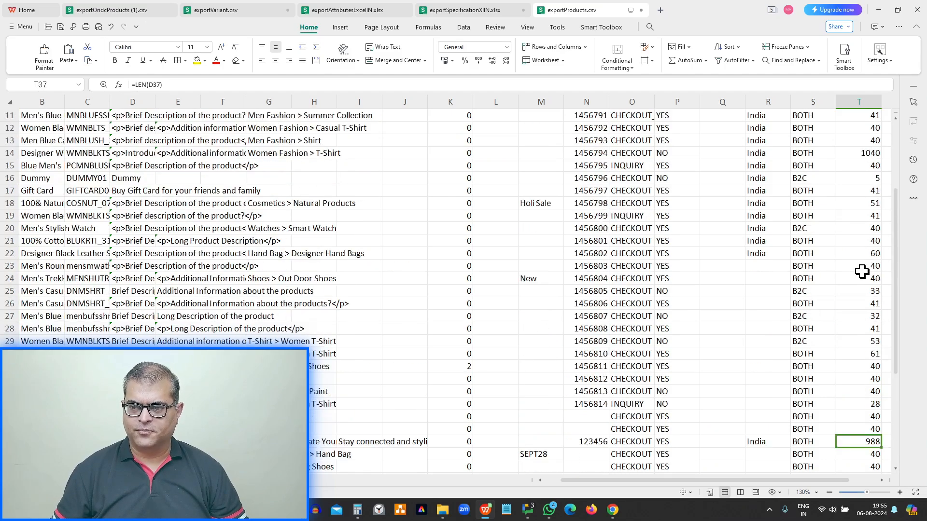
scroll(862, 272, up, 2)
click(865, 205)
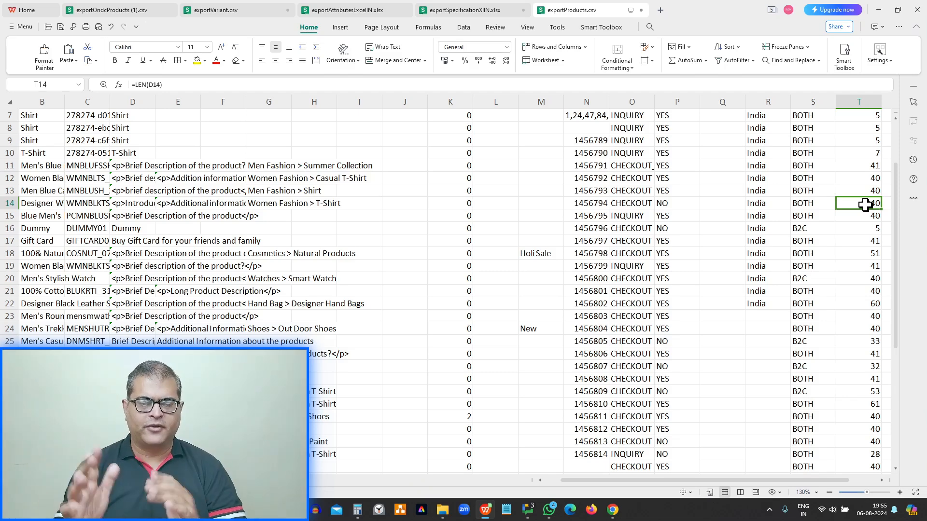
scroll(866, 205, up, 2)
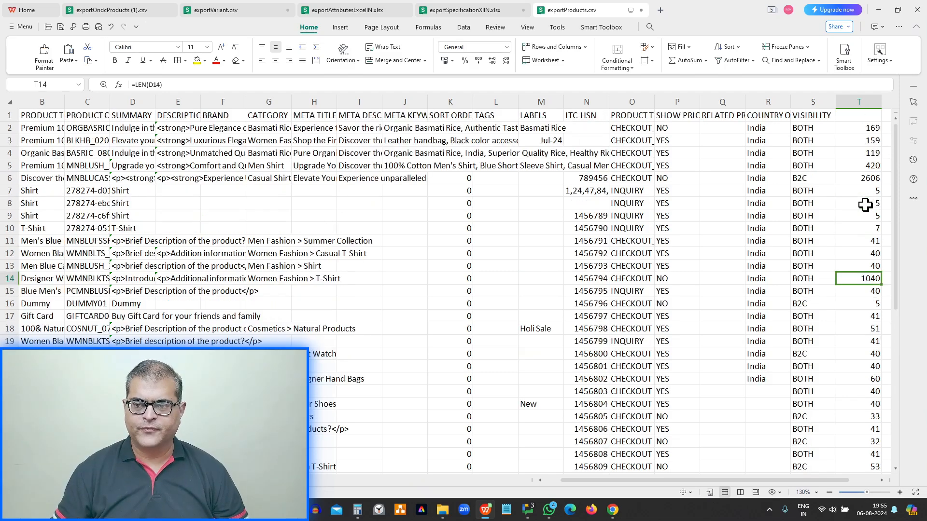
click(865, 181)
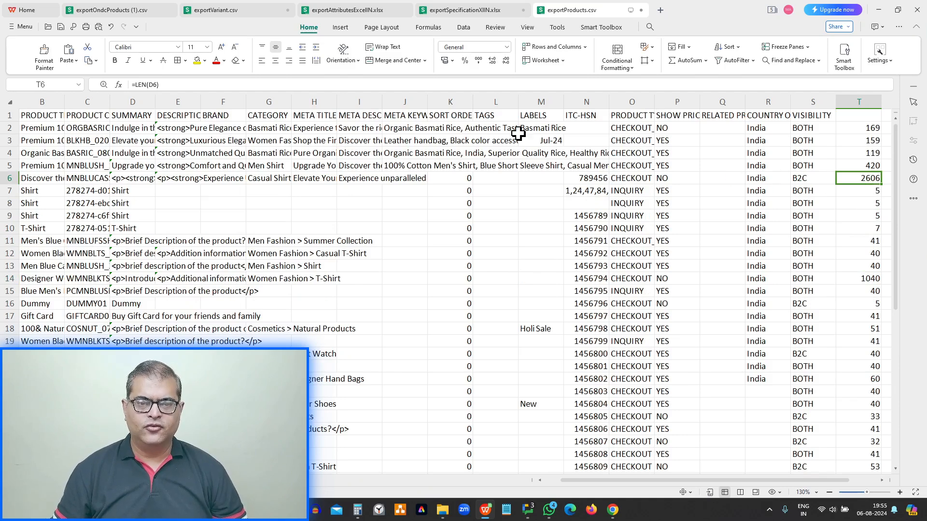
- Examine the SUMMARY and DESCRIPTION columns, reading the full description in E2 and checking rows 11 and 13 of the DESCRIPTION column
click(126, 102)
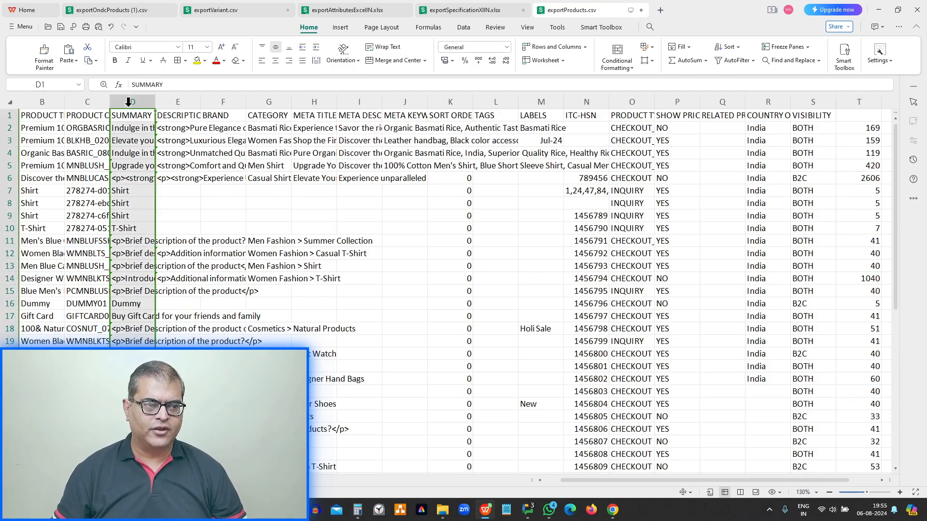
click(173, 99)
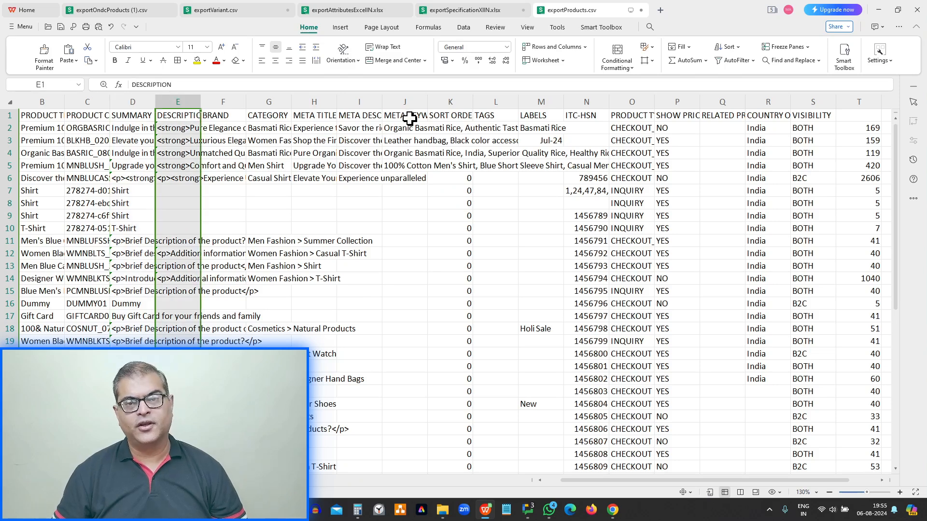
click(198, 127)
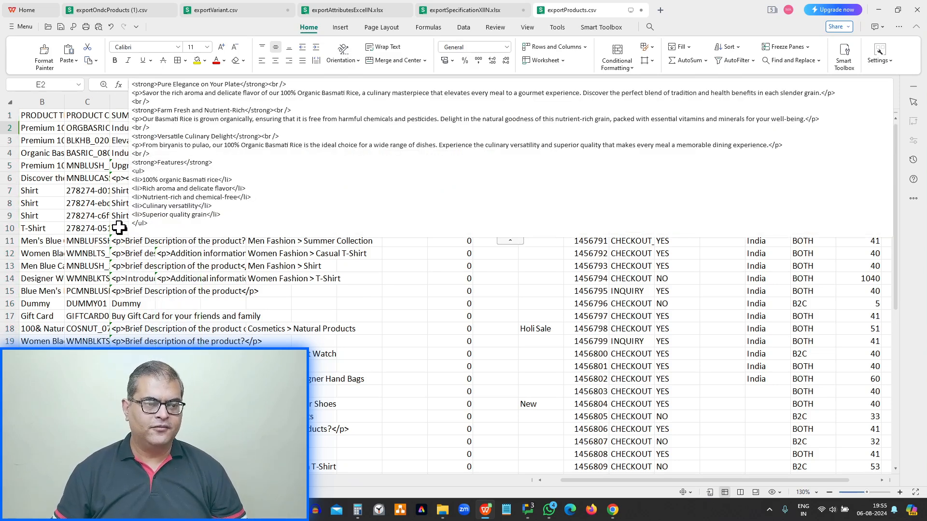
click(178, 269)
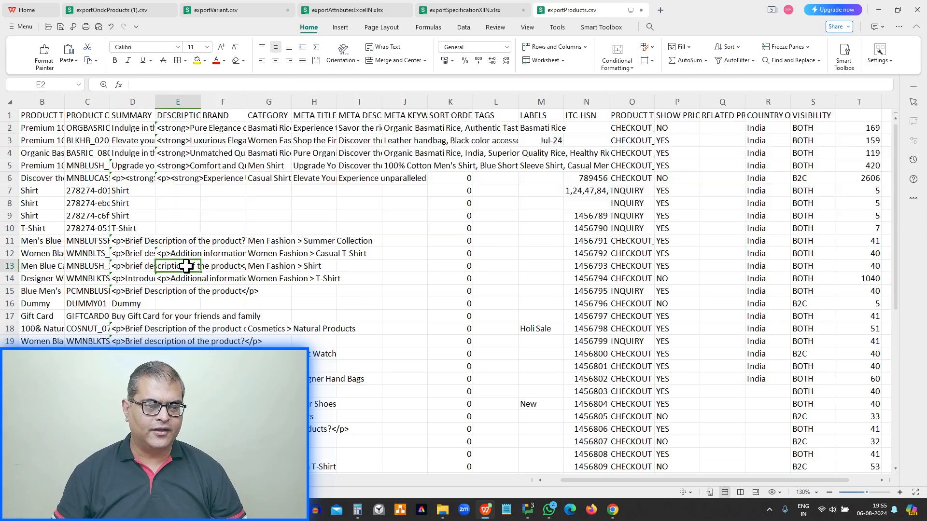
click(163, 240)
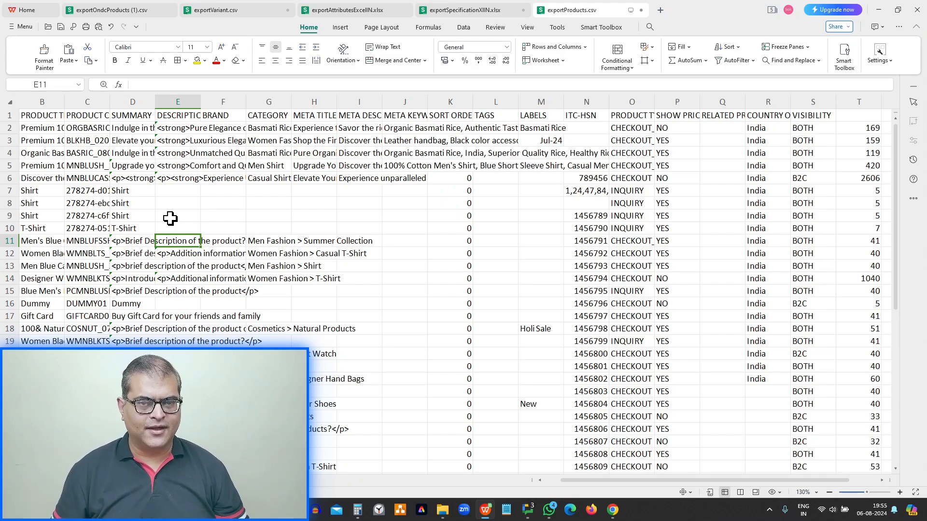
- Switch to exportVariant.csv and examine the VARIANT IMAGE (Cover Image), SELLING PRICE and QUANTITY columns
key(alt+Tab)
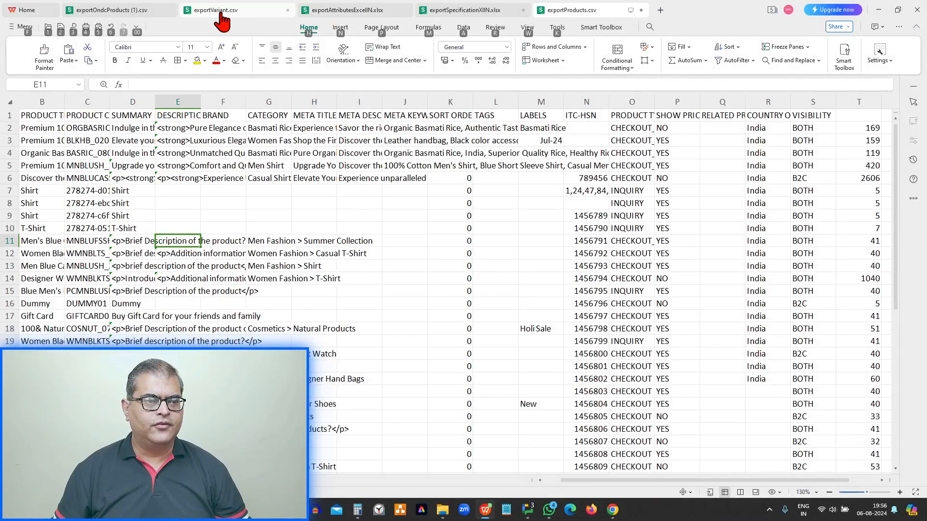
click(216, 11)
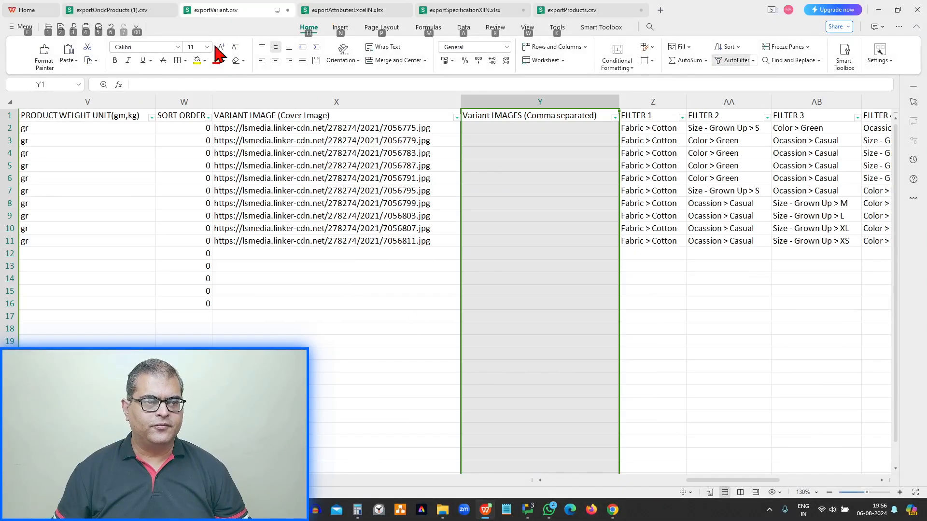
key(Escape)
click(598, 219)
click(388, 111)
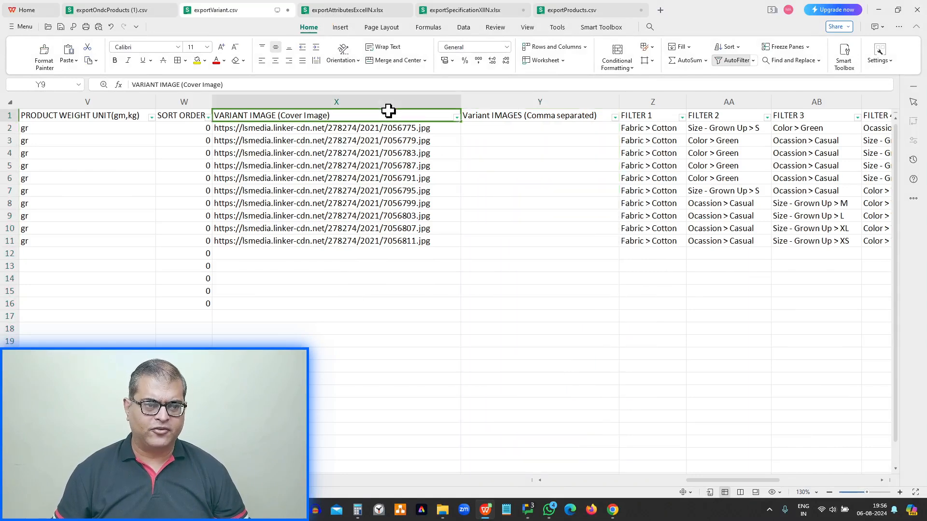
key(ctrl+Home)
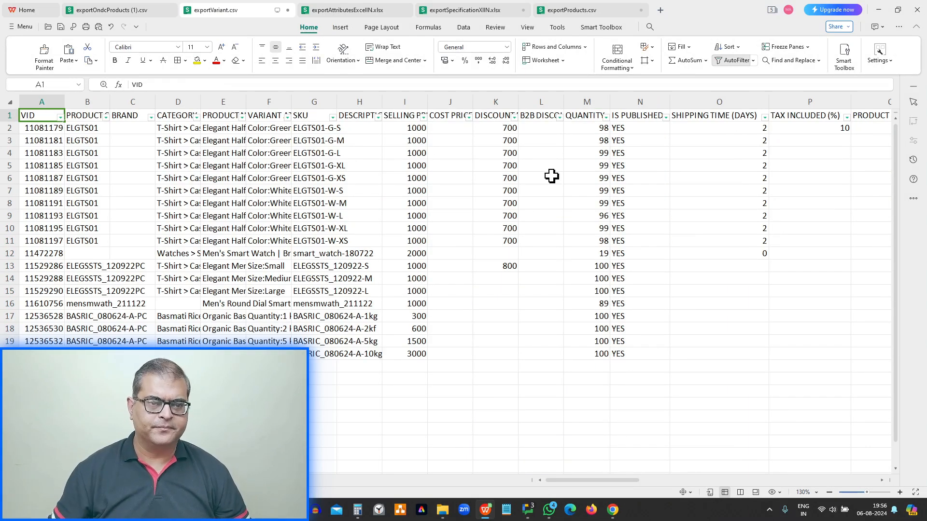
click(408, 101)
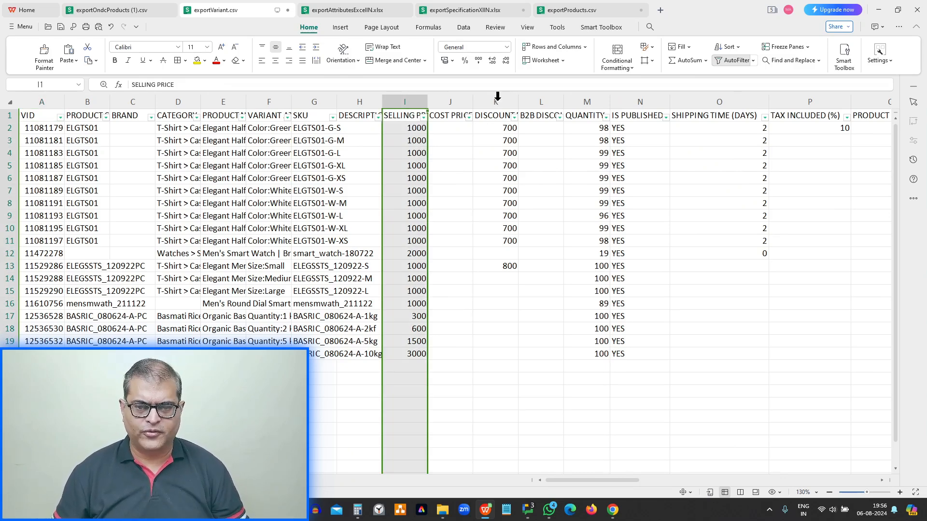
click(582, 99)
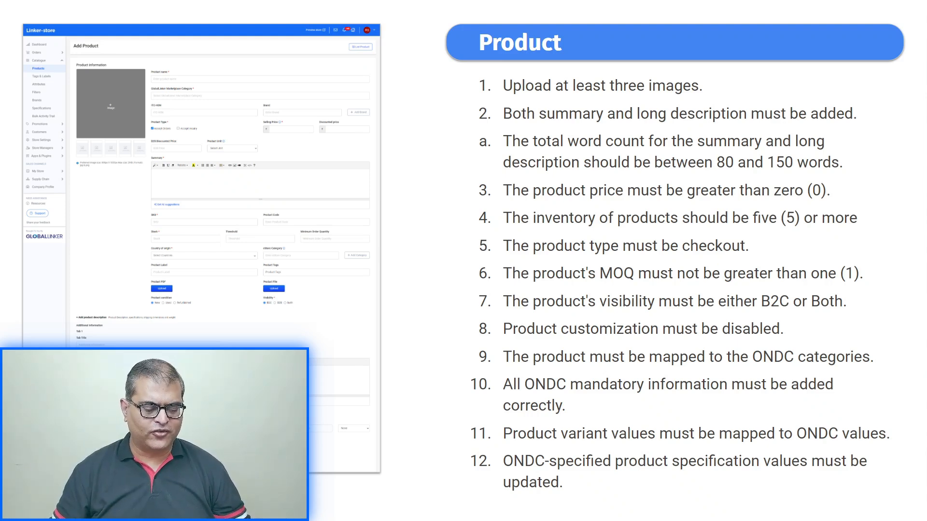
- Return to exportProducts.csv and examine the PRODUCT TYPE column, including the value in row 4 and the entries in rows 7 to 9
key(alt+Tab)
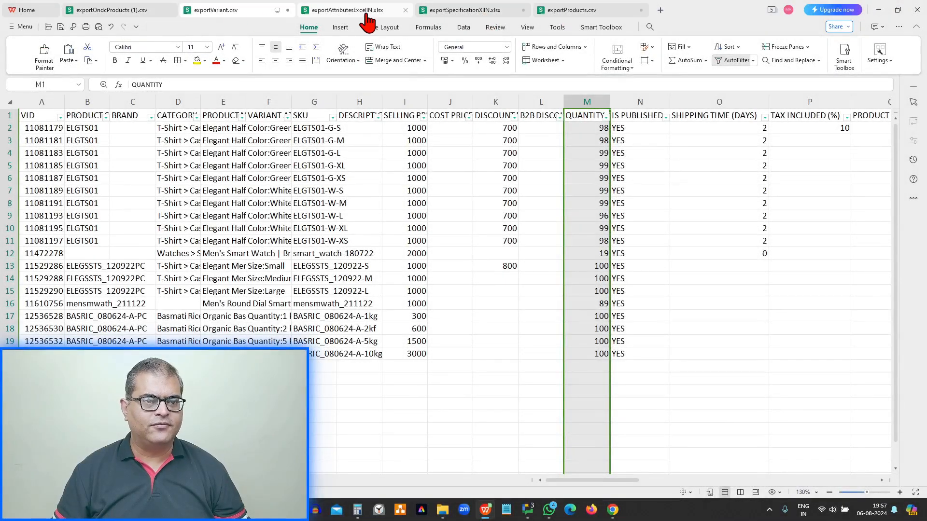
click(592, 13)
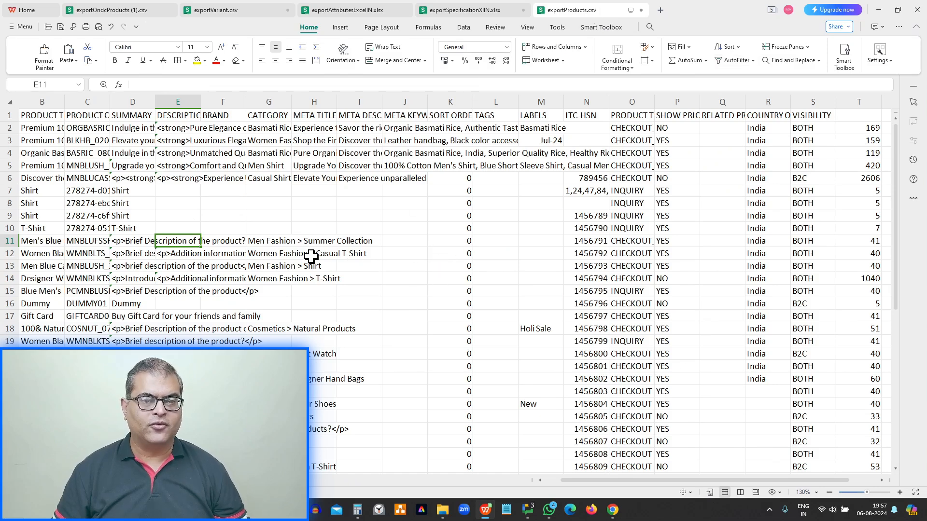
click(632, 102)
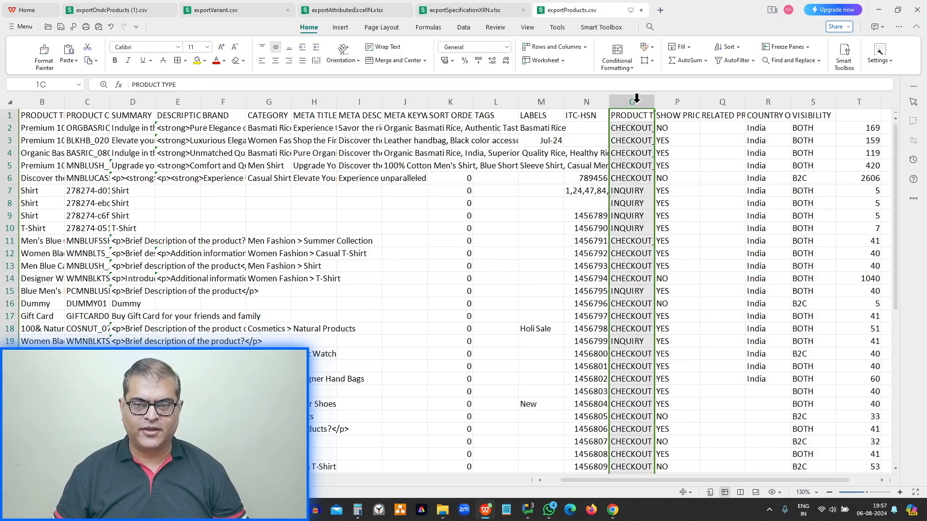
click(633, 153)
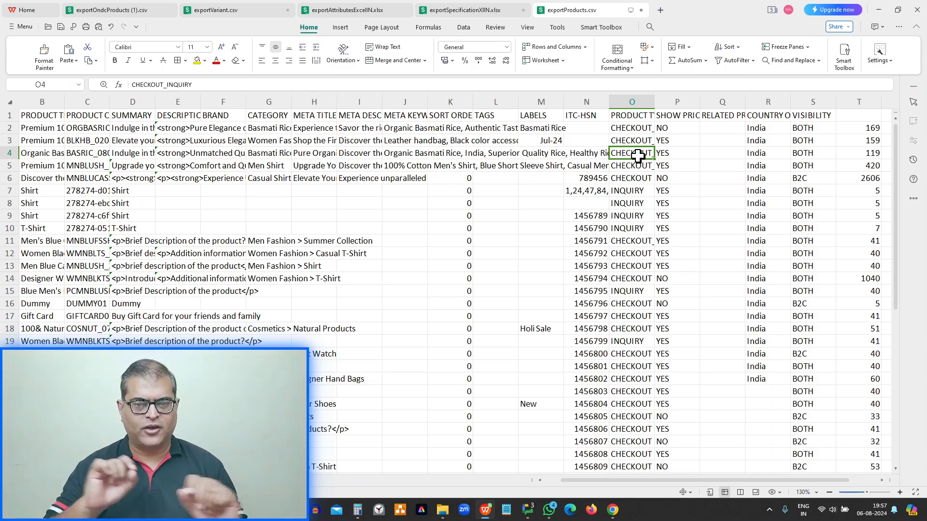
drag(628, 191, 632, 216)
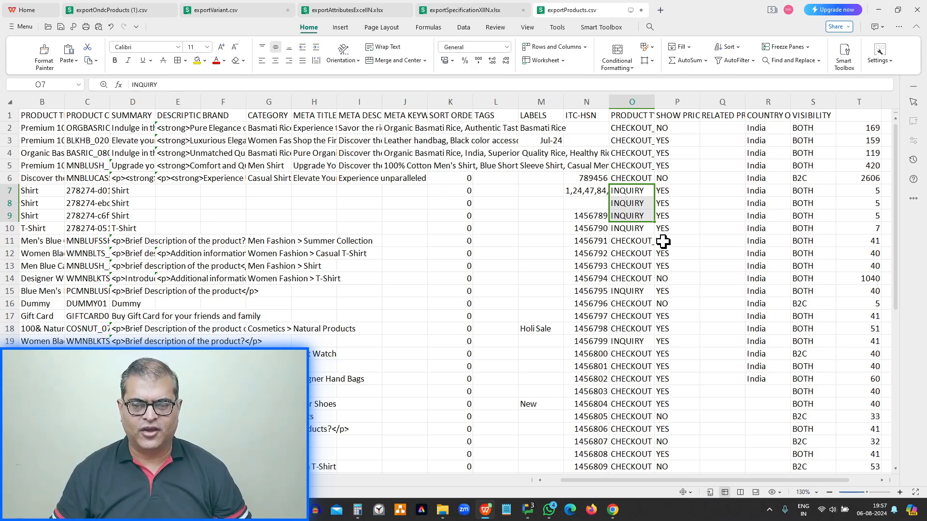
- Set the product type in O9 to CHECKOUT by copying the value from O16
click(627, 305)
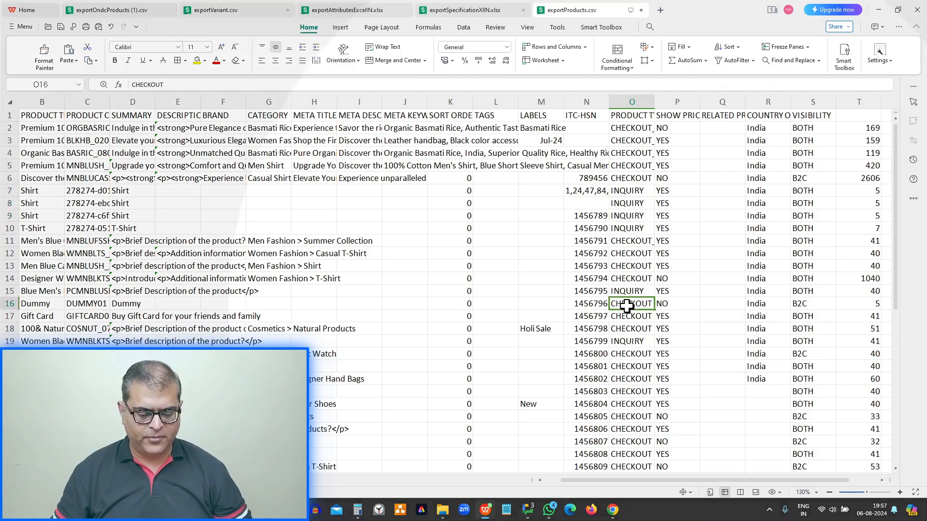
key(ctrl+c)
click(631, 215)
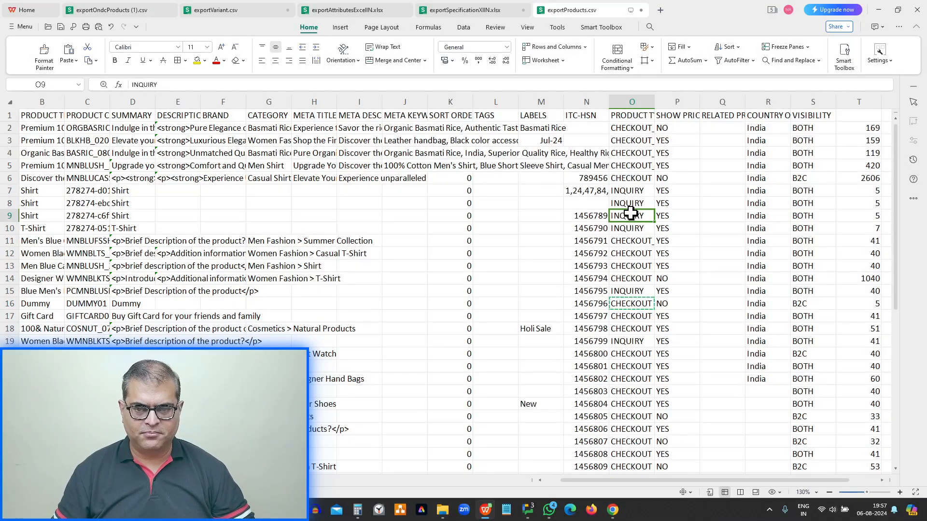
key(ctrl+v)
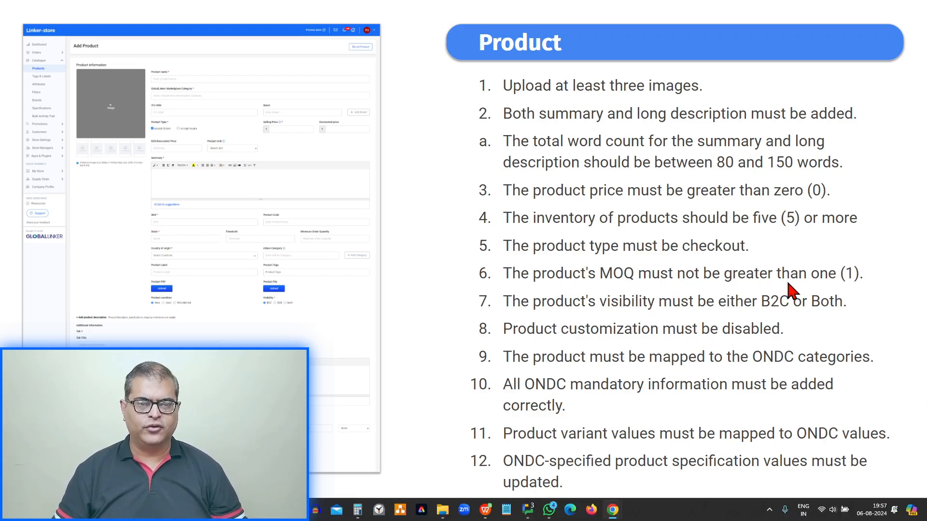
- Switch to Linker.store, open the Men's Blue Short Sleeve Casual T-Shirt product for editing, and examine its Minimum Order Quantity field
key(alt+Tab)
key(alt+Tab)
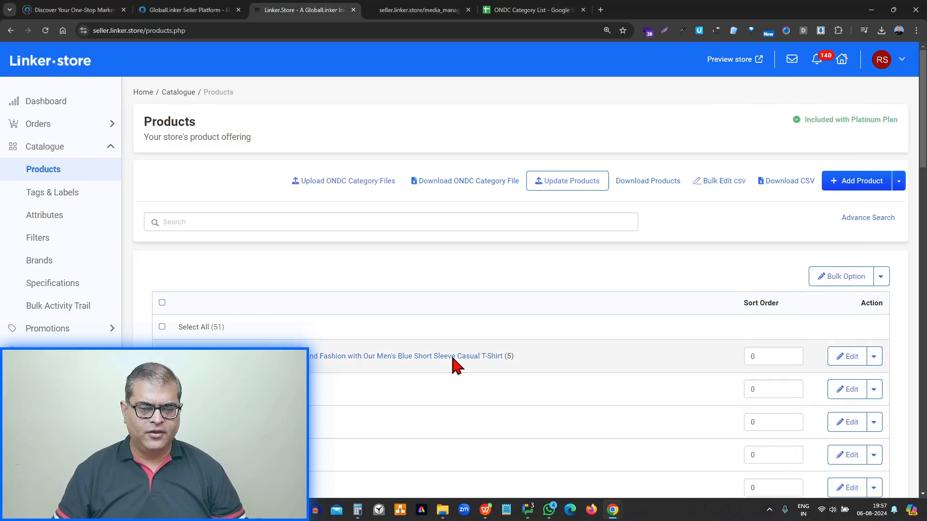
click(844, 363)
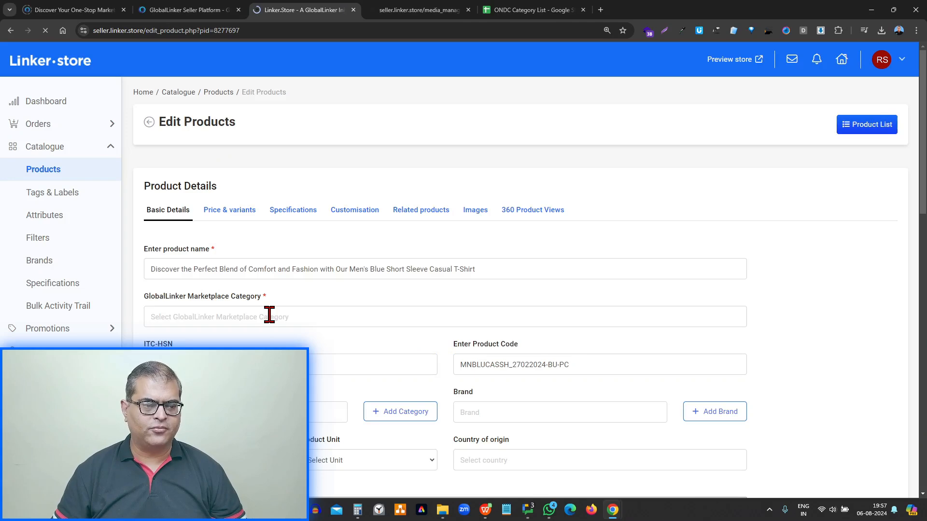
scroll(269, 315, down, 2)
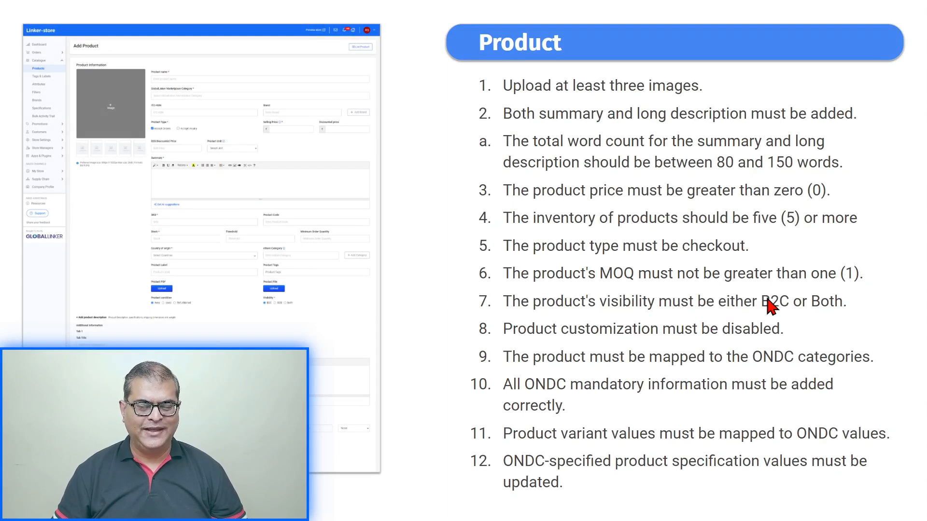
- Return to exportProducts.csv and examine the VISIBILITY column
key(alt+Tab)
key(alt+Tab)
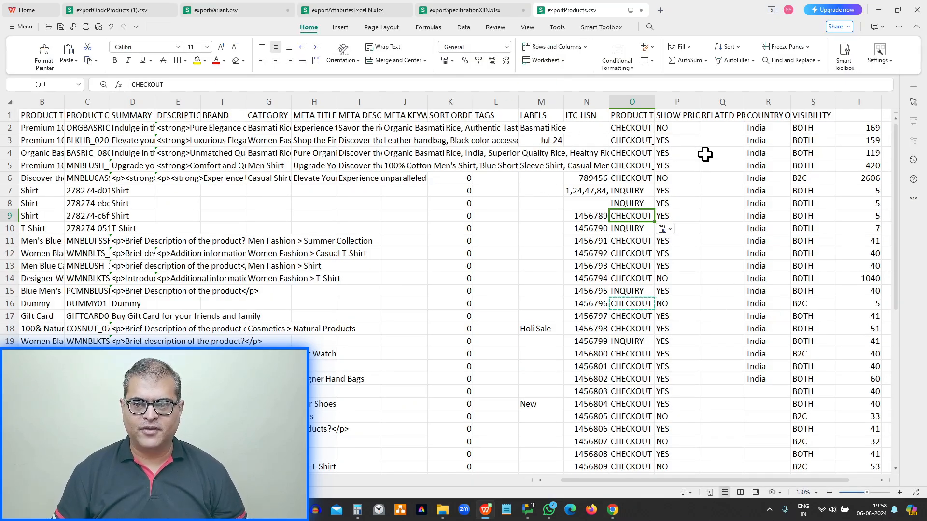
click(813, 101)
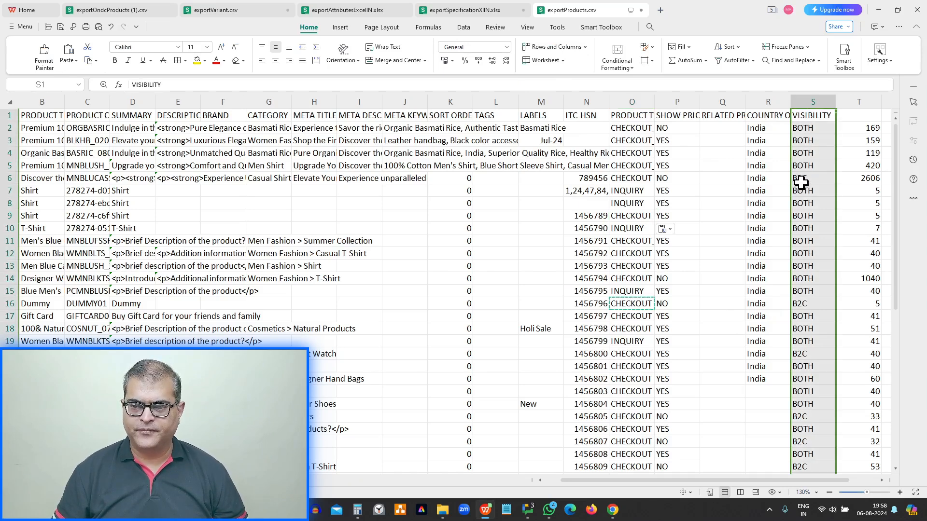
- Enter B2B as the visibility of the first product in S2
click(802, 128)
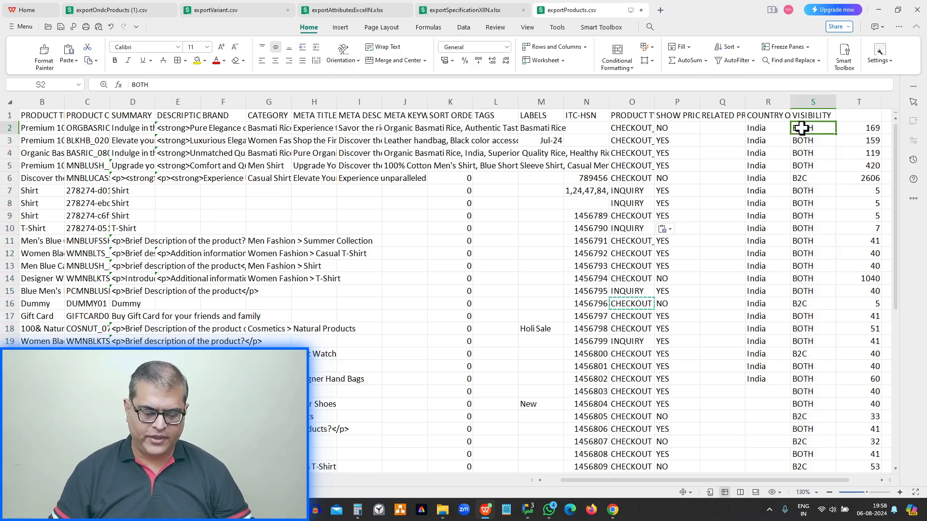
text(B2B)
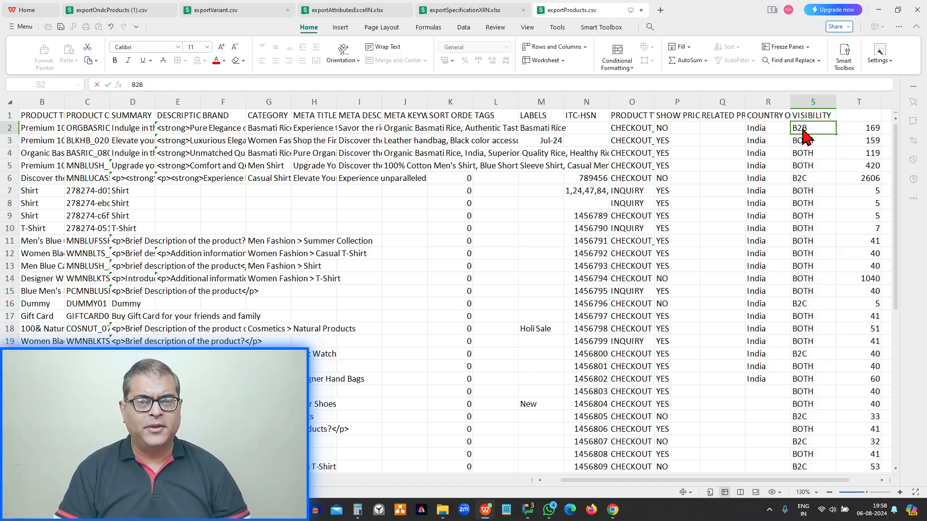
key(Return)
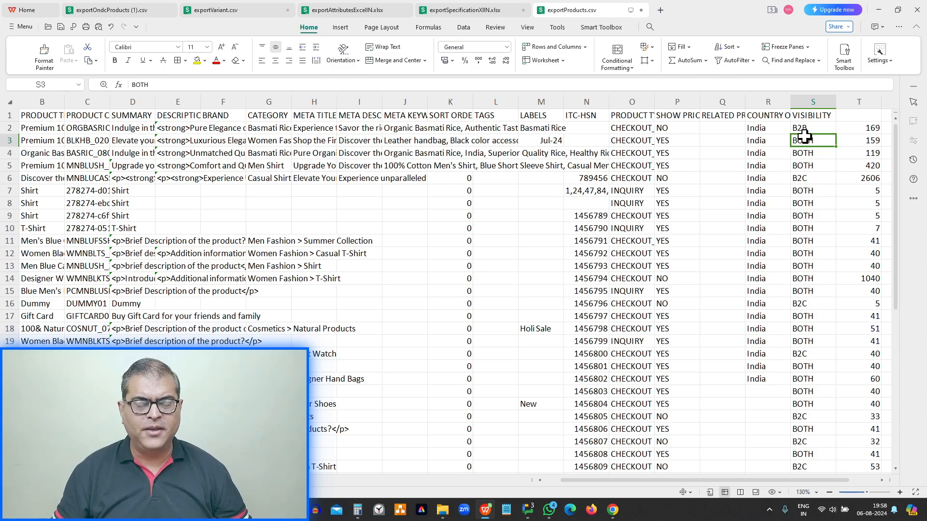
- Set the visibility in S2 to B2C by copying the value from S6
click(800, 179)
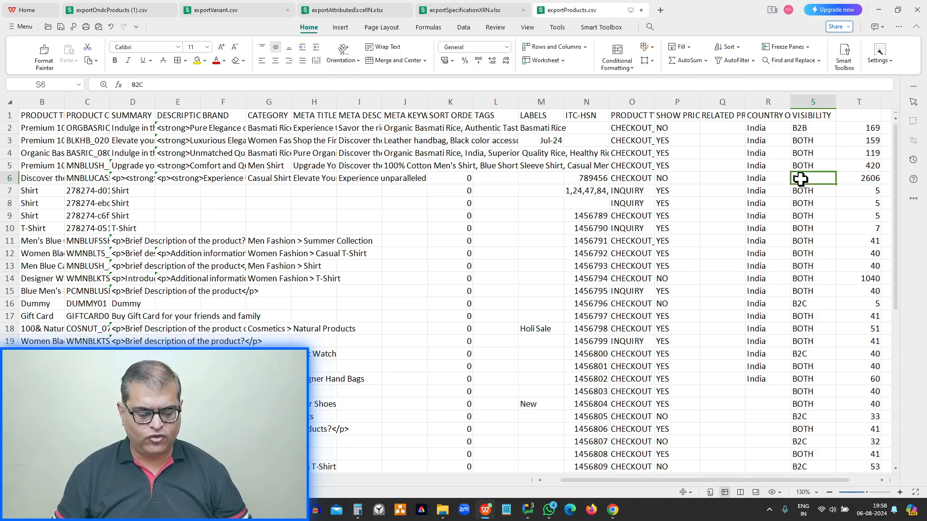
key(ctrl+c)
click(808, 127)
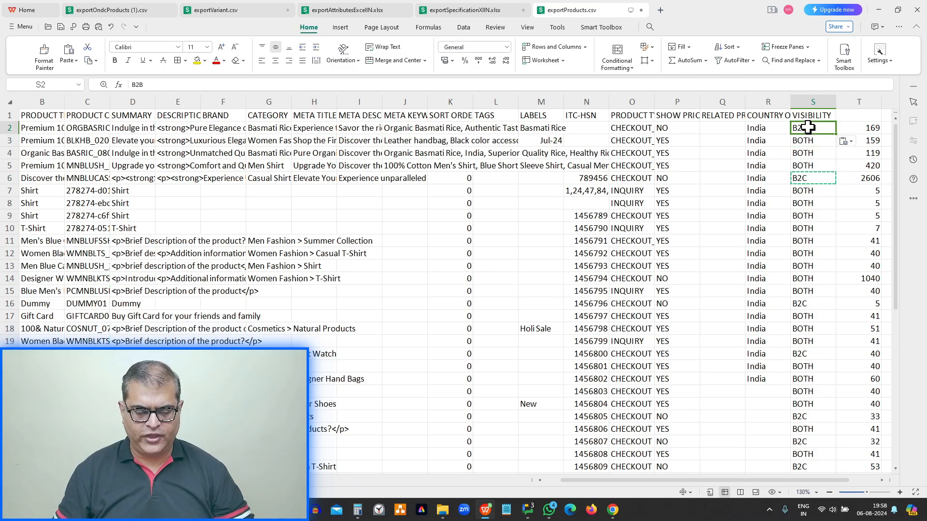
key(ctrl+v)
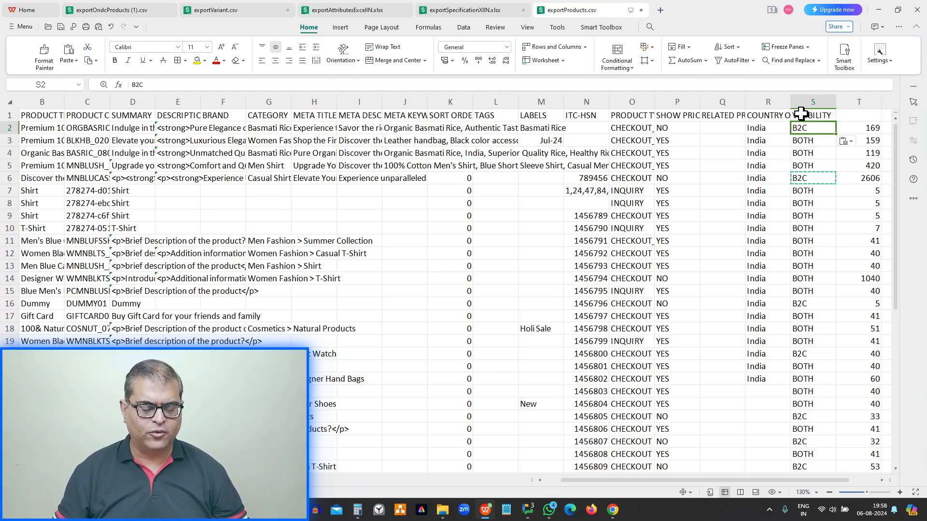
- Switch to the product's edit page in Linker.store and examine its customisation options
key(alt+Tab)
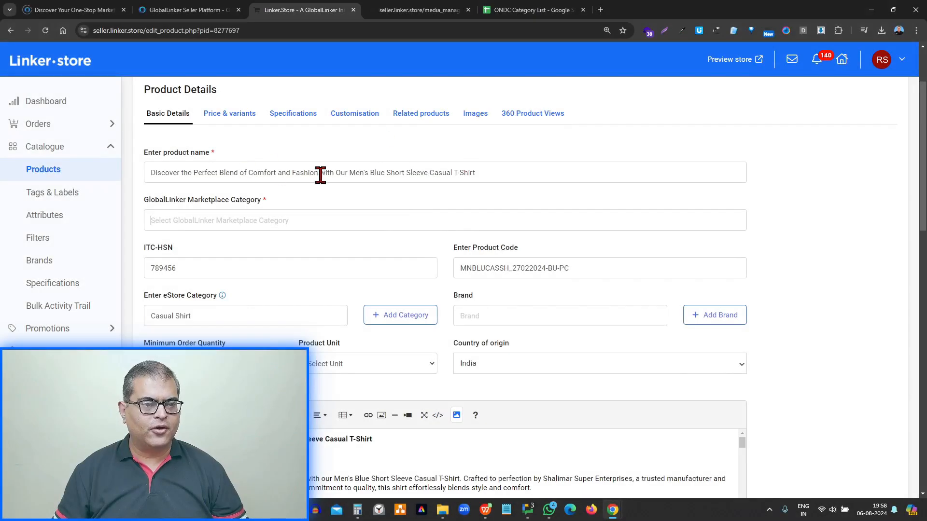
click(316, 215)
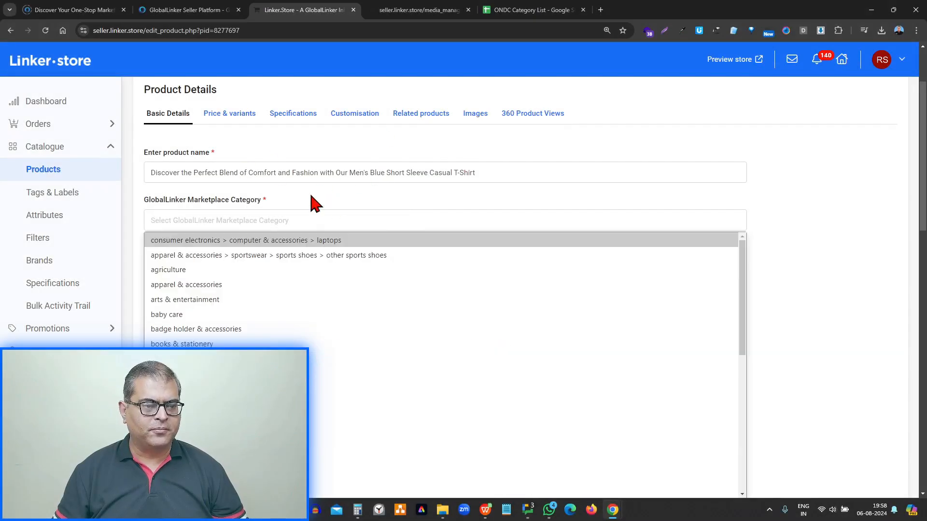
click(358, 120)
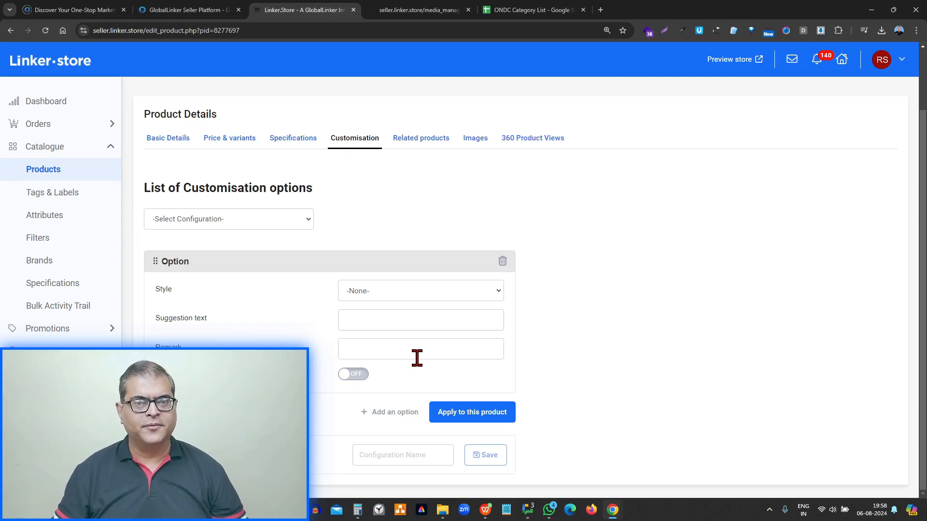
key(alt+Tab)
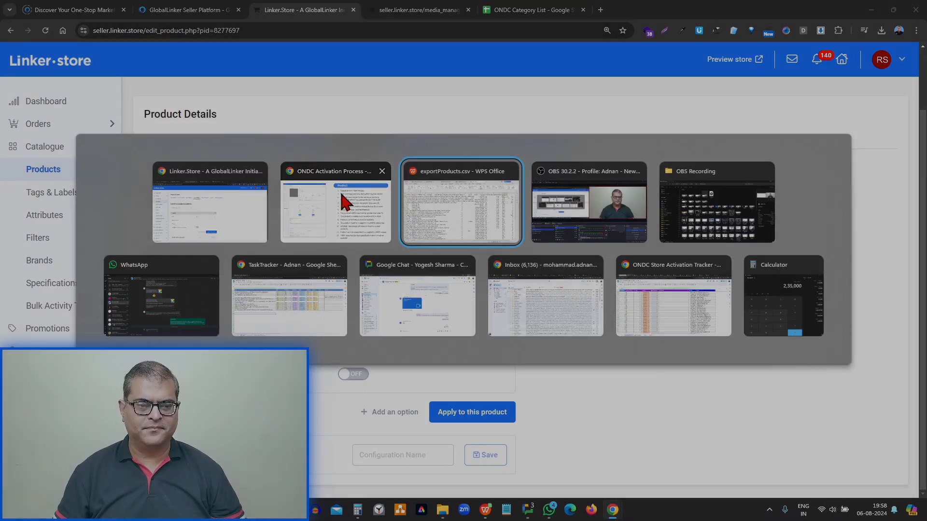